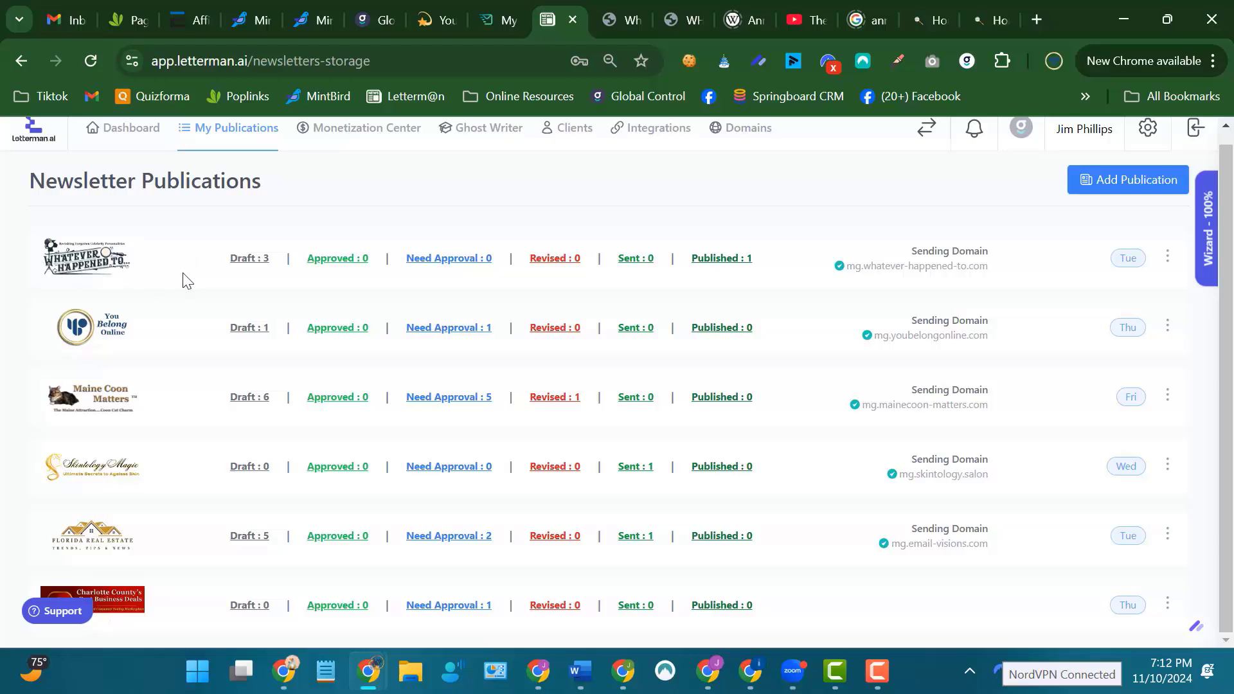
# Open the Whatever Happened To publication's drafts, inspect the 07/26/2024 draft, and return to the list of drafts.
pyautogui.click(248, 260)
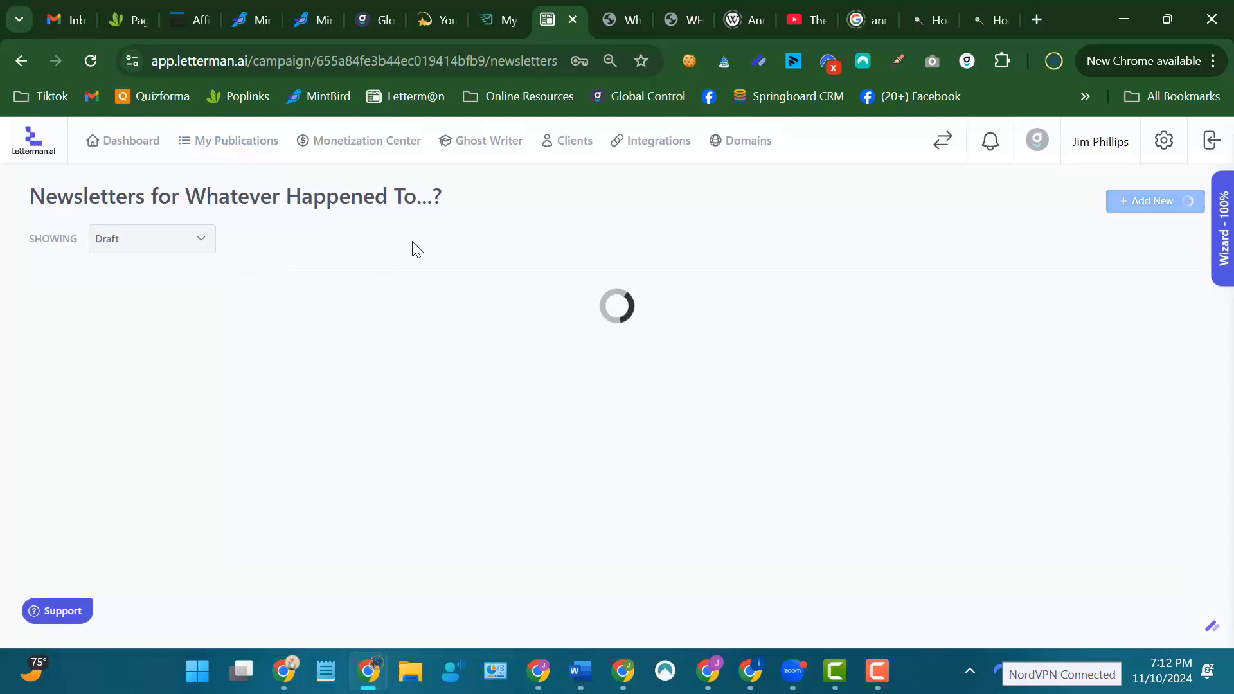
pyautogui.moveTo(119, 389)
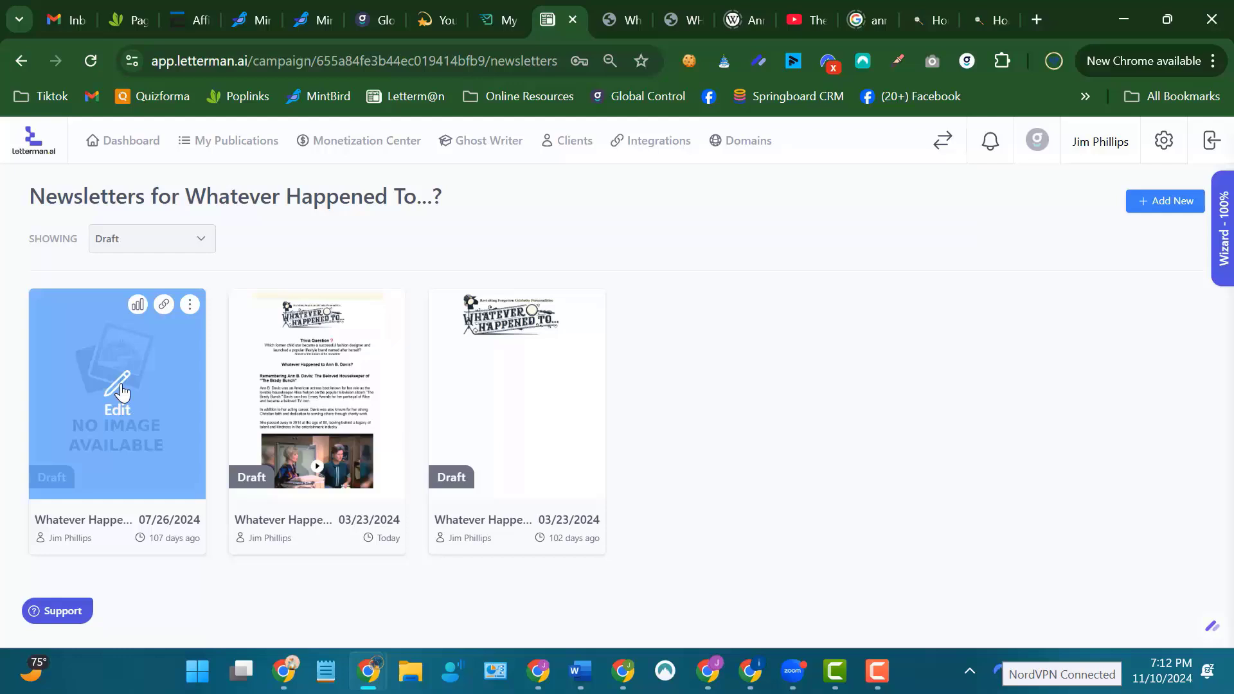
pyautogui.click(120, 388)
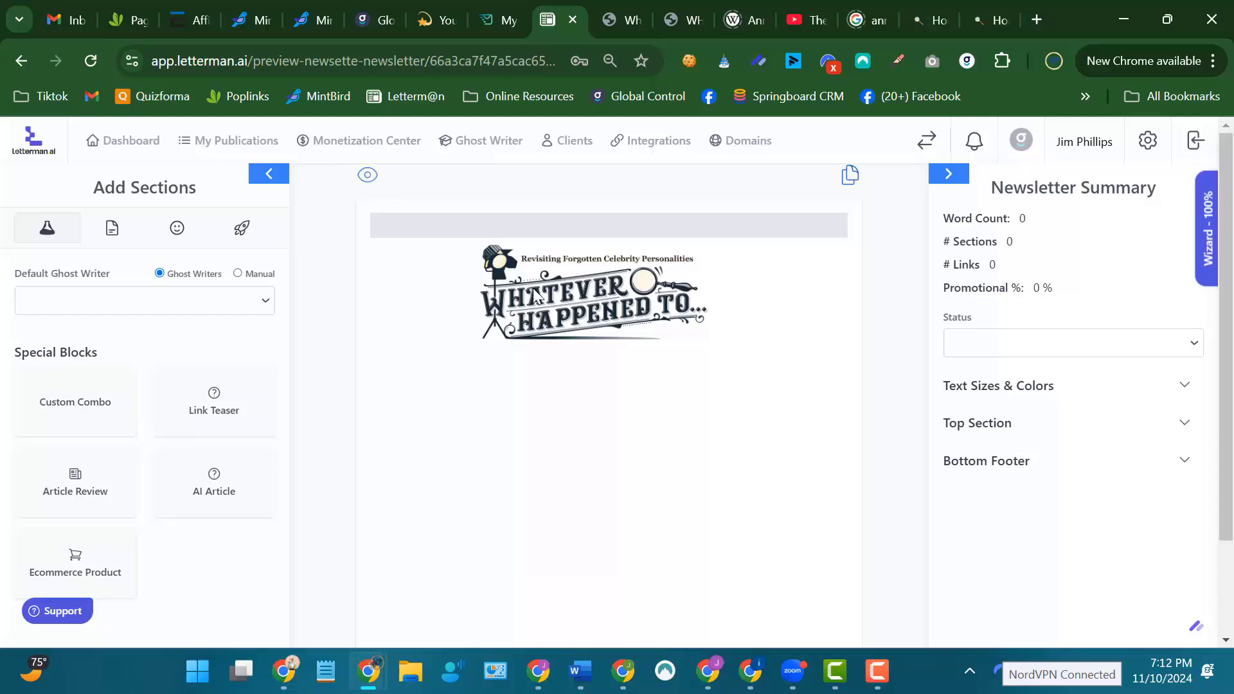
pyautogui.scroll(-2, 746, 475)
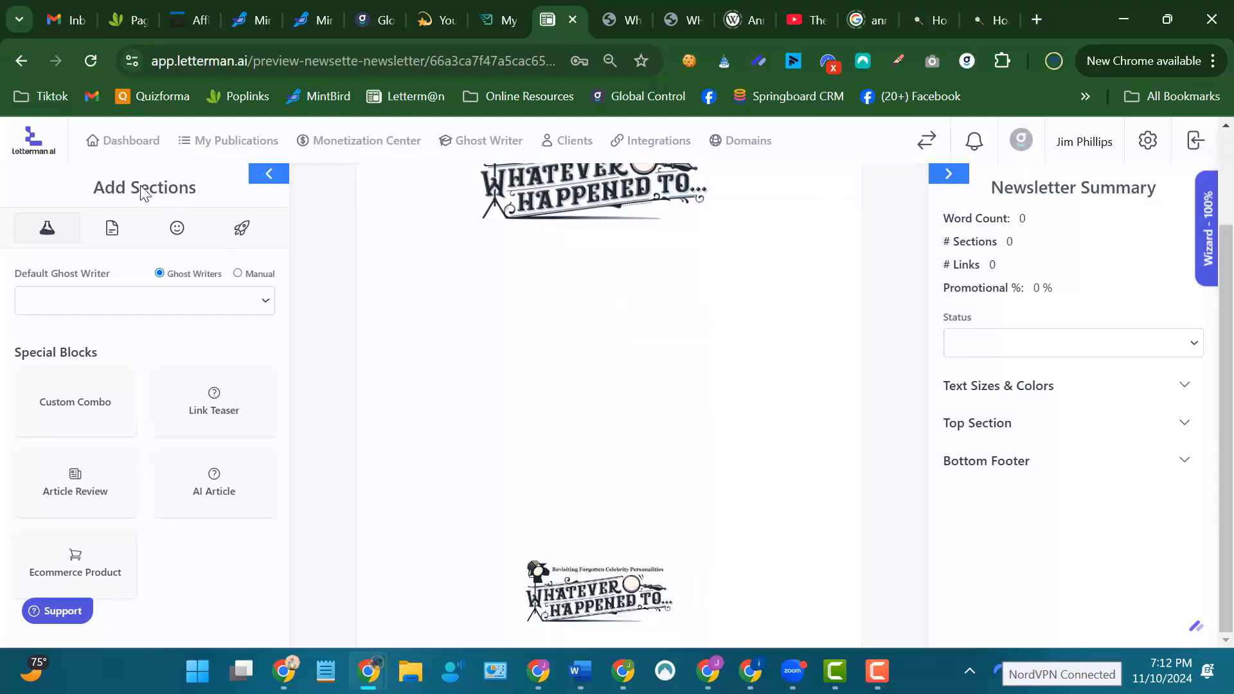
pyautogui.click(22, 60)
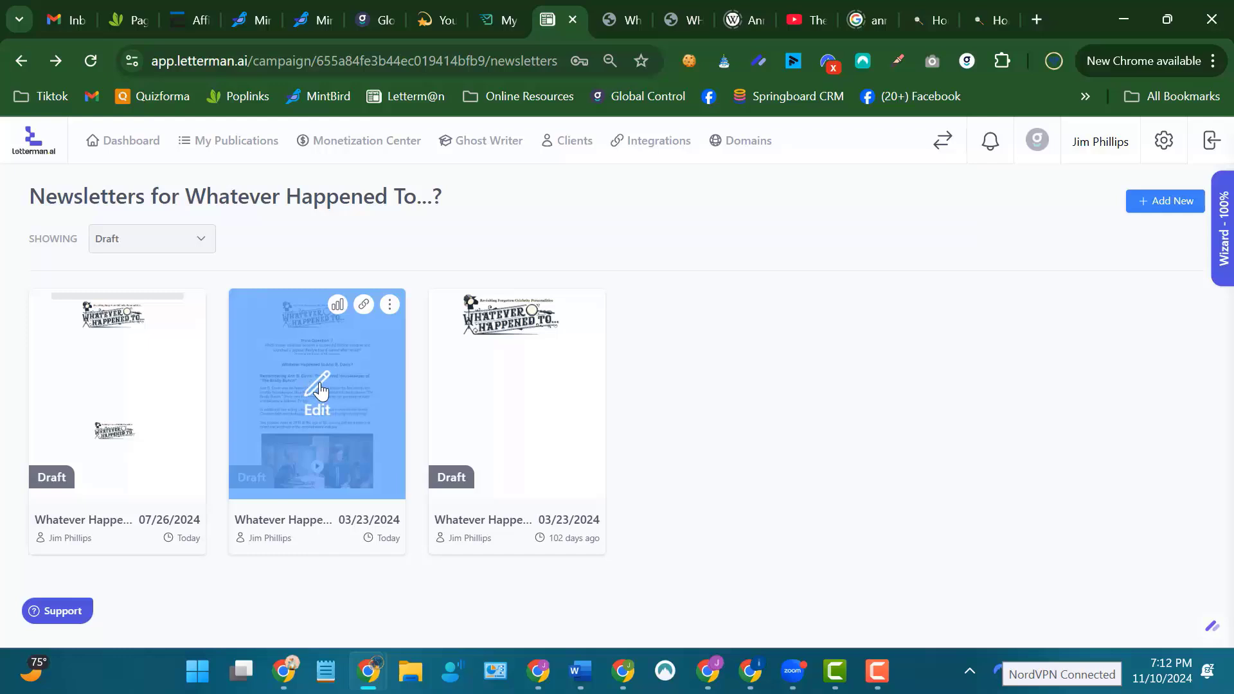
# Open the 03/23/2024 draft containing the Ann B. Davis article and review its sections from the header to the trivia answer.
pyautogui.click(313, 388)
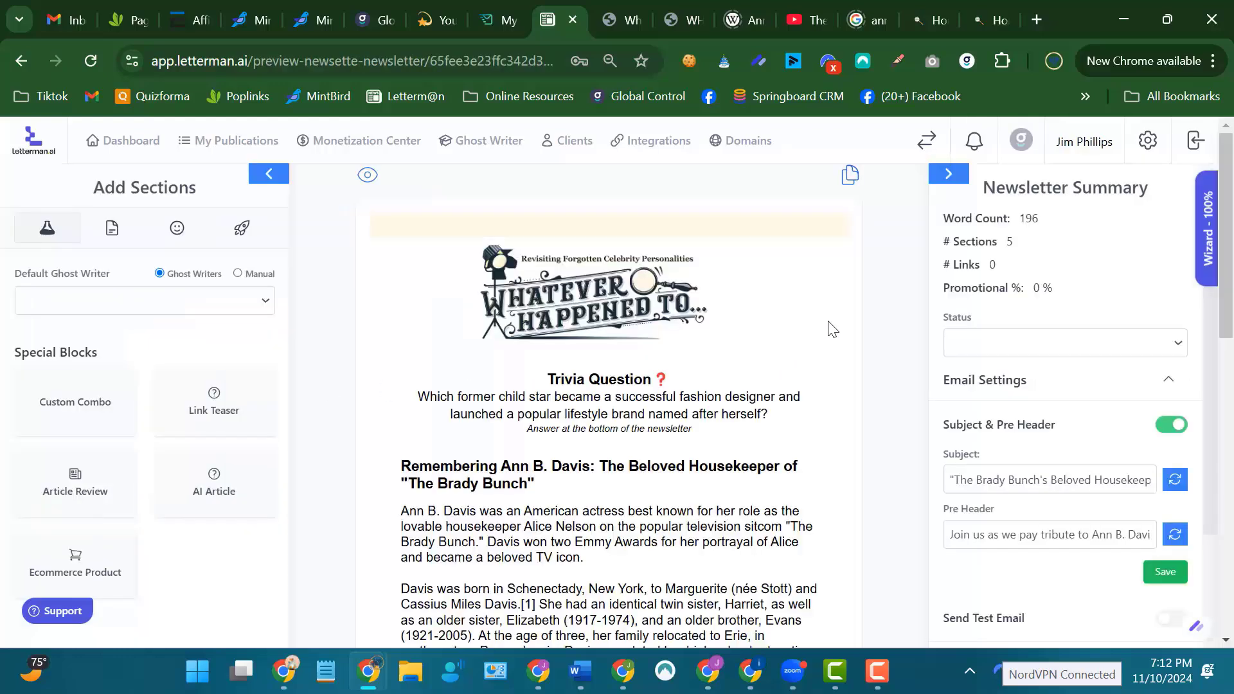
pyautogui.scroll(-6, 895, 277)
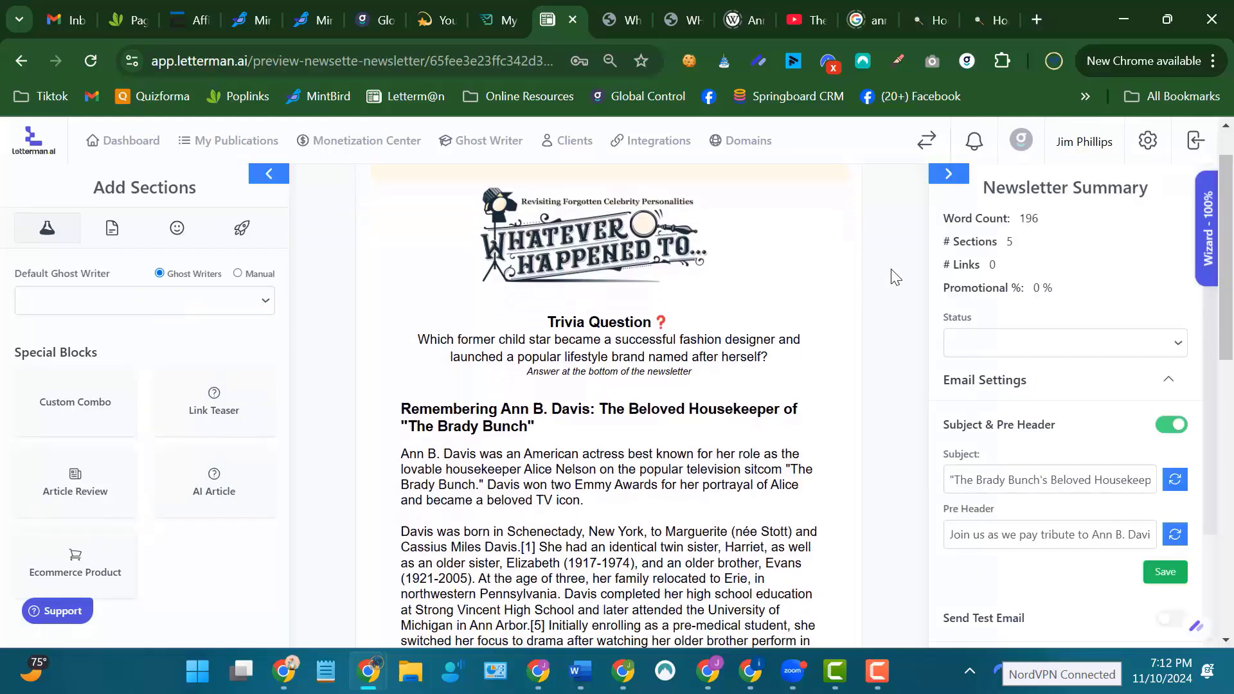
pyautogui.scroll(-5, 895, 277)
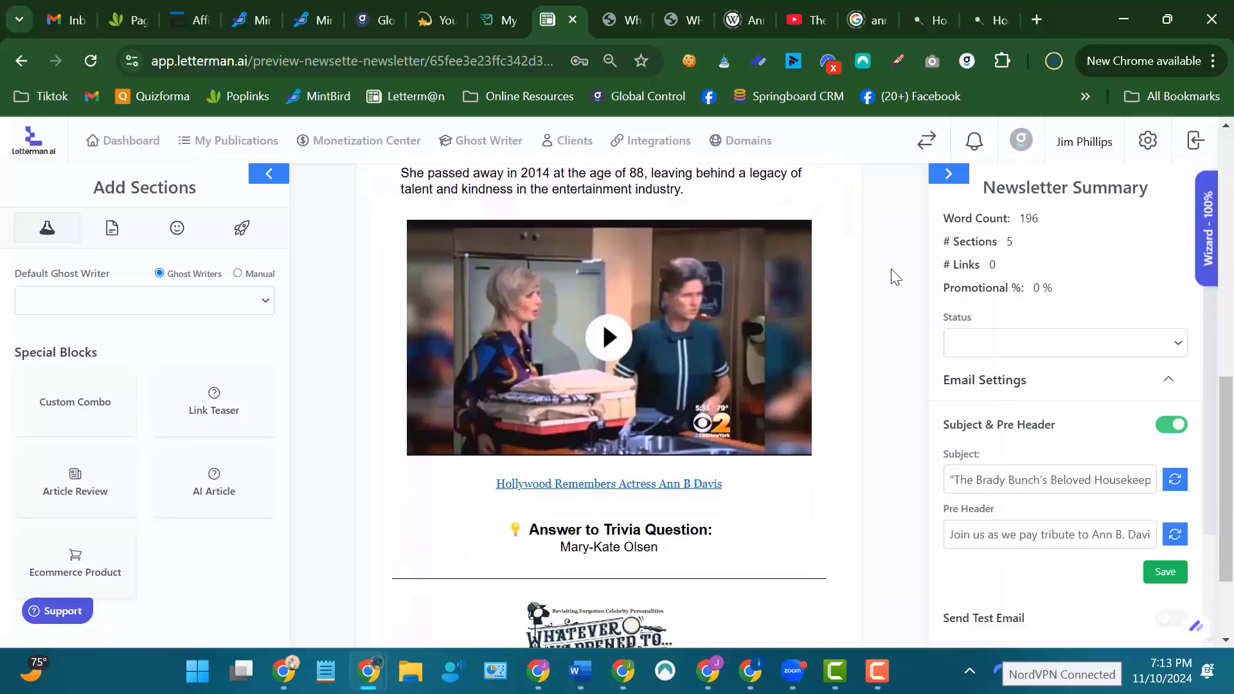
pyautogui.scroll(10, 895, 277)
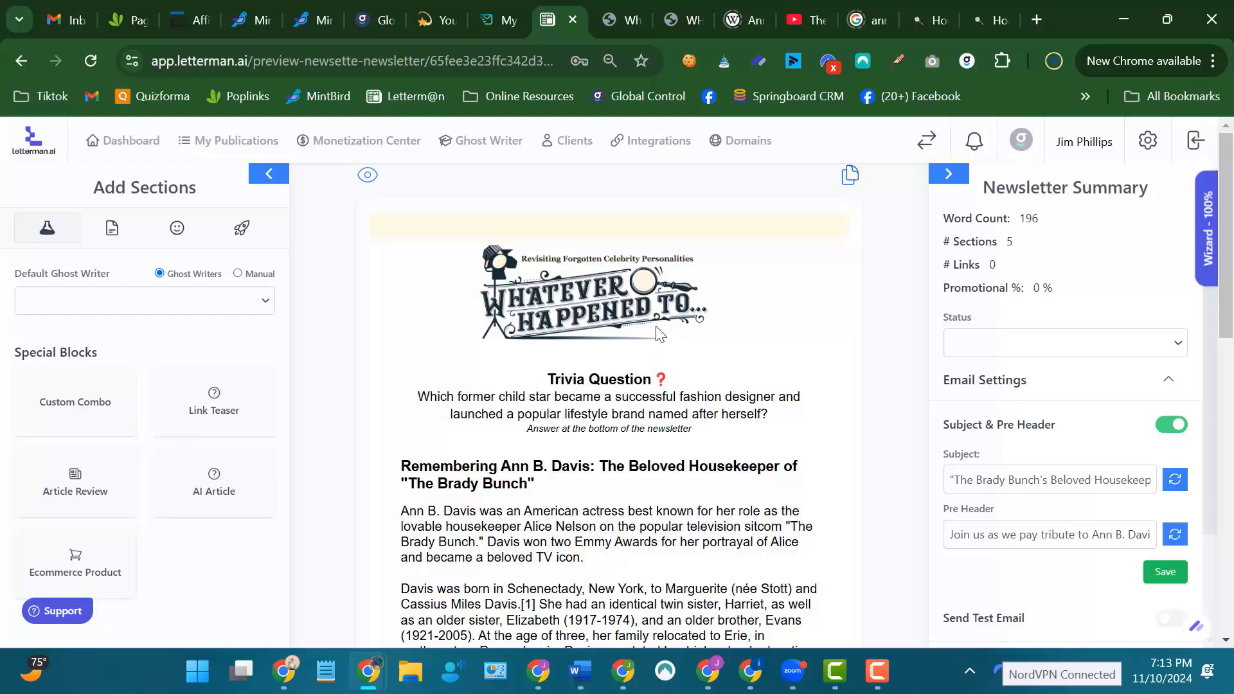
pyautogui.scroll(-3, 658, 333)
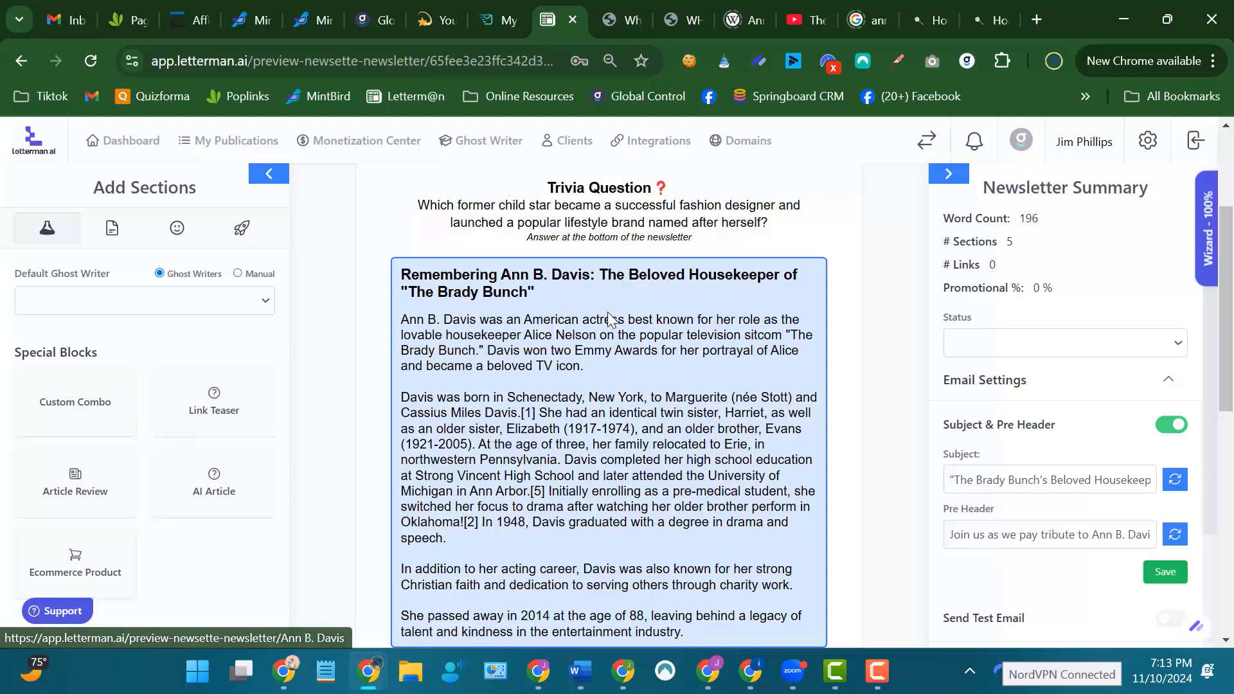
pyautogui.scroll(3, 895, 240)
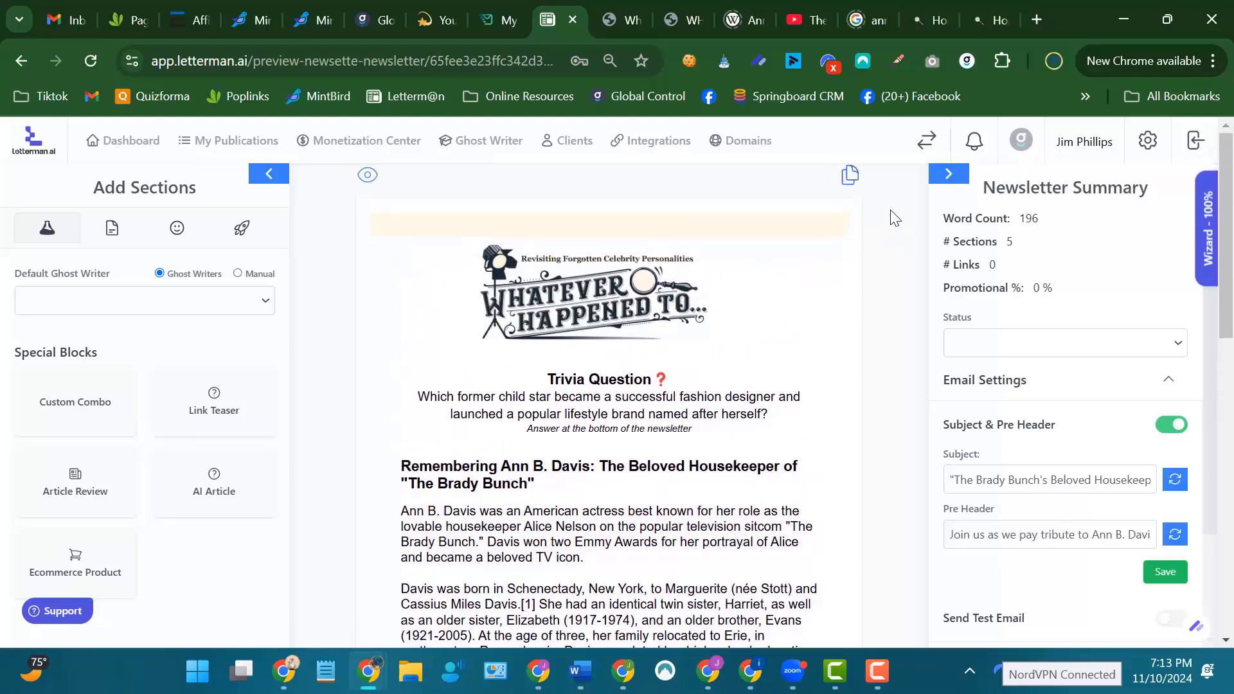
pyautogui.scroll(-2, 893, 207)
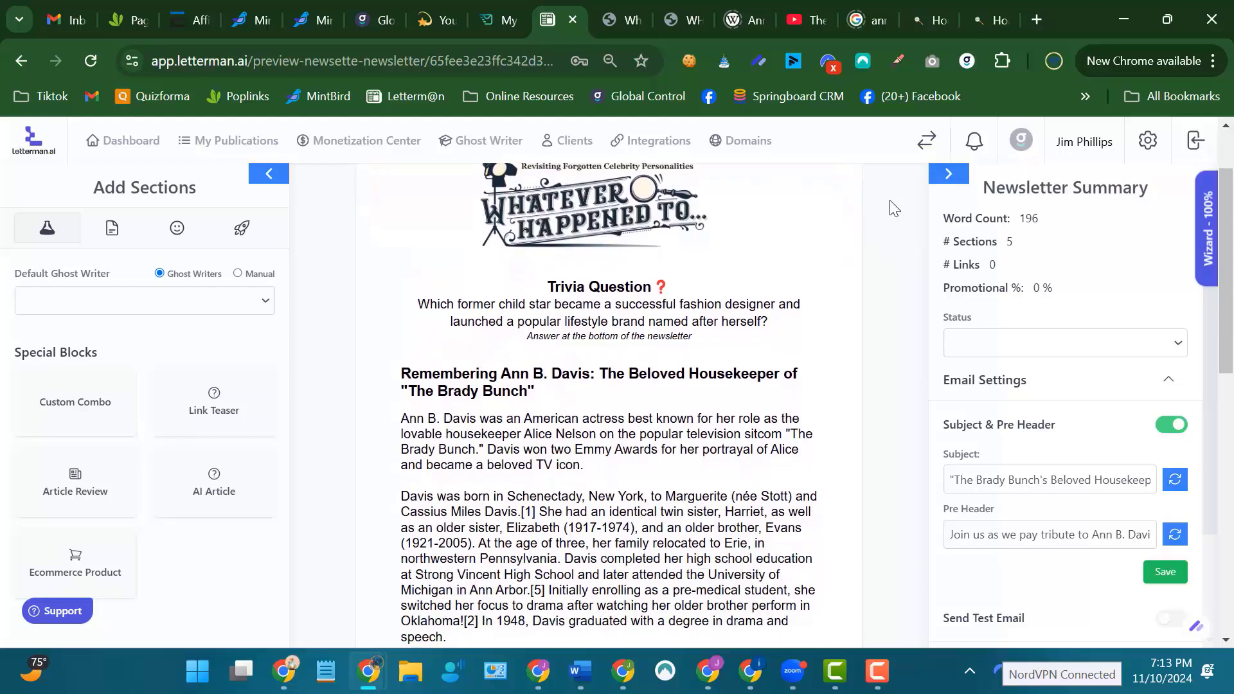
pyautogui.scroll(2, 892, 209)
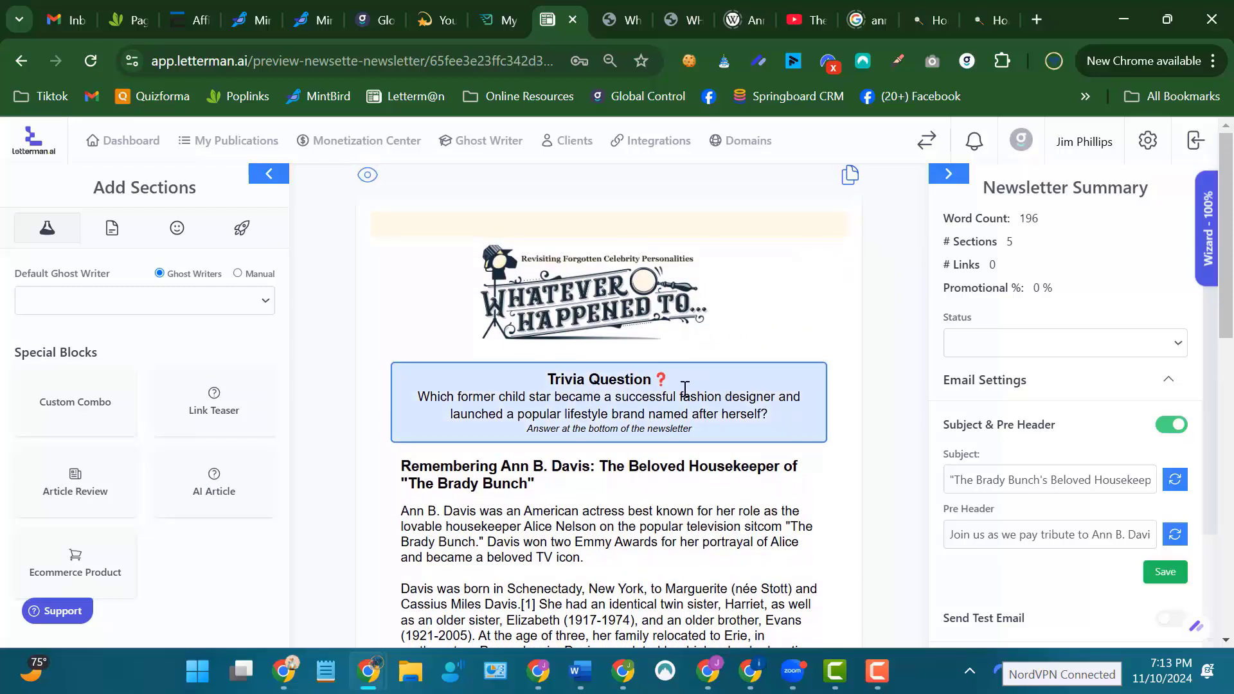
# Delete the existing Trivia Question section and insert a new Trivia Question instant block between the header logo and the Ann B. Davis article.
pyautogui.click(792, 419)
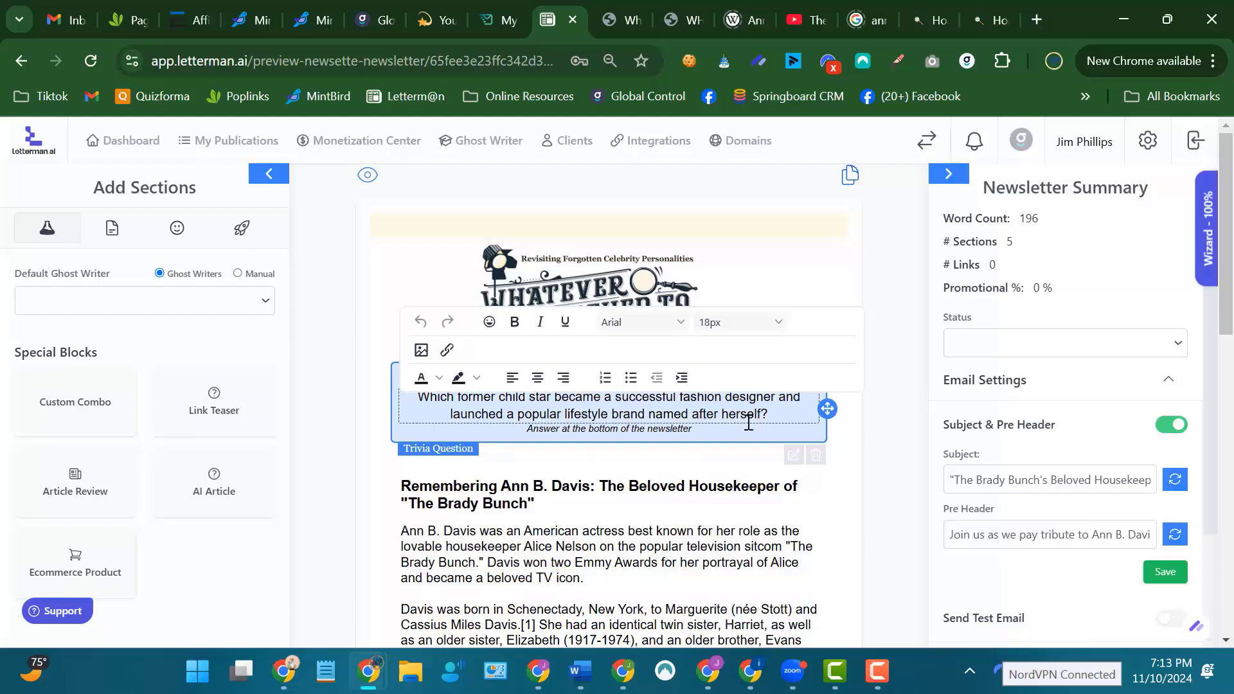
pyautogui.click(816, 455)
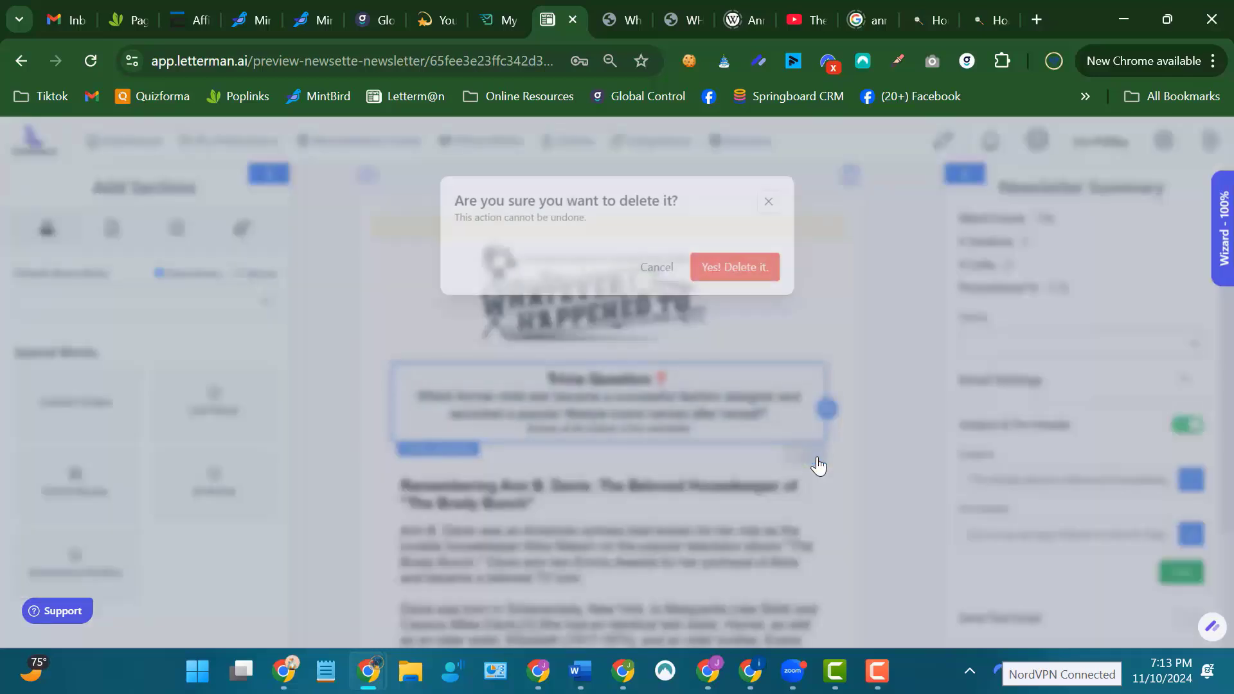
pyautogui.click(741, 270)
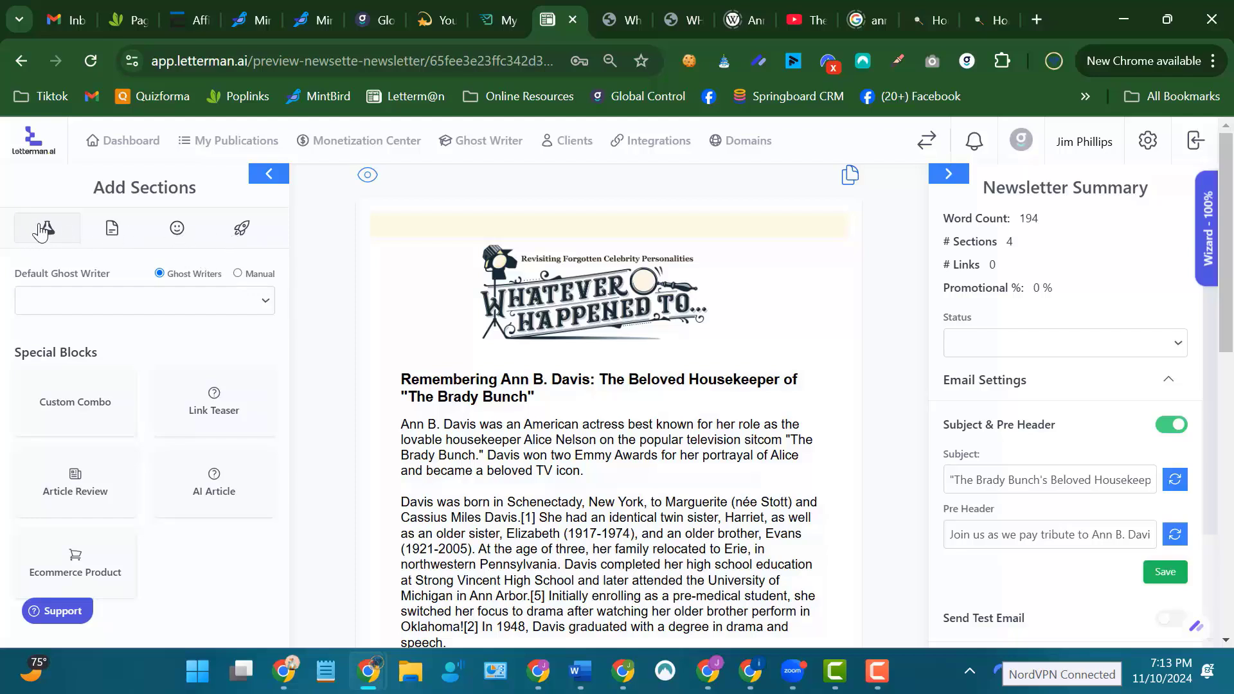
pyautogui.click(178, 231)
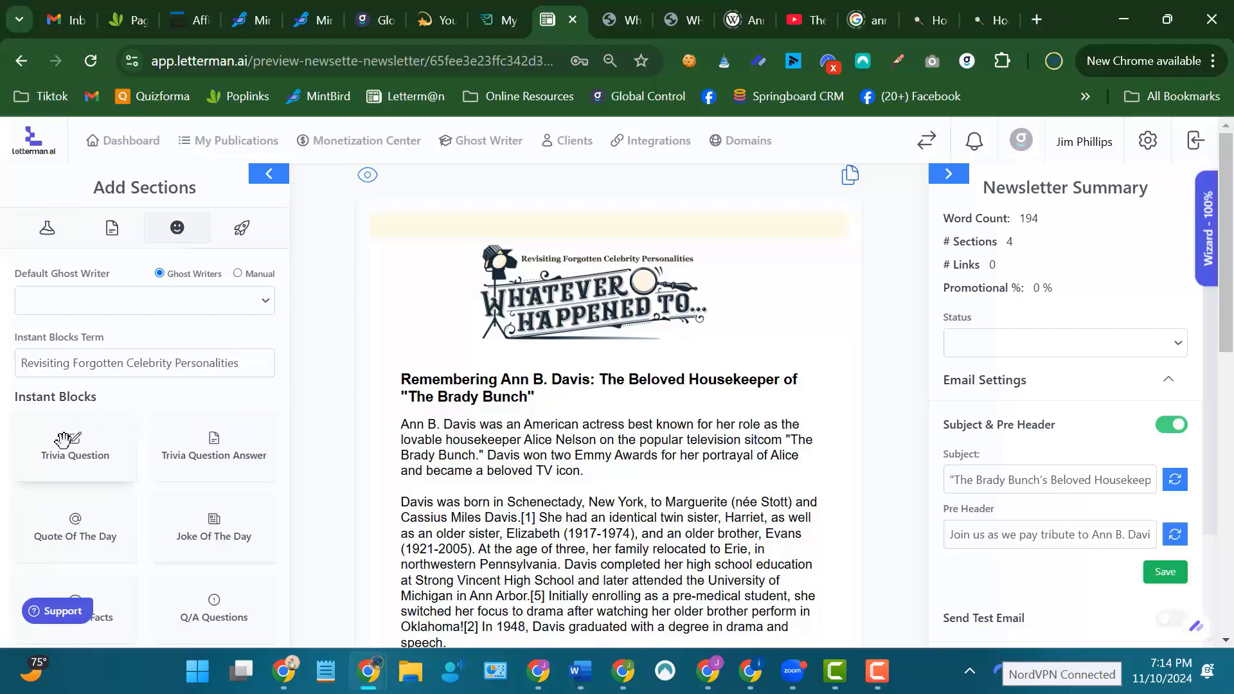
pyautogui.moveTo(75, 446); pyautogui.dragTo(617, 394)
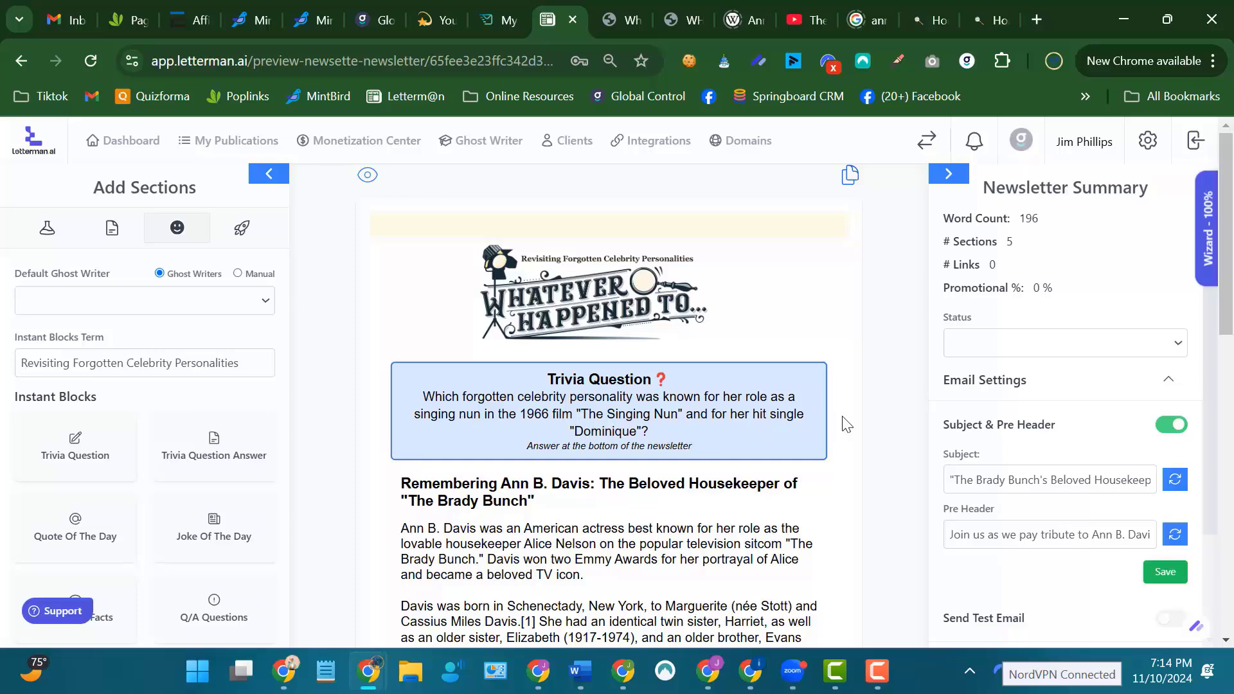
# Check the new trivia question against its answer at the end of the newsletter, and review the article and video between them.
pyautogui.scroll(-13, 872, 404)
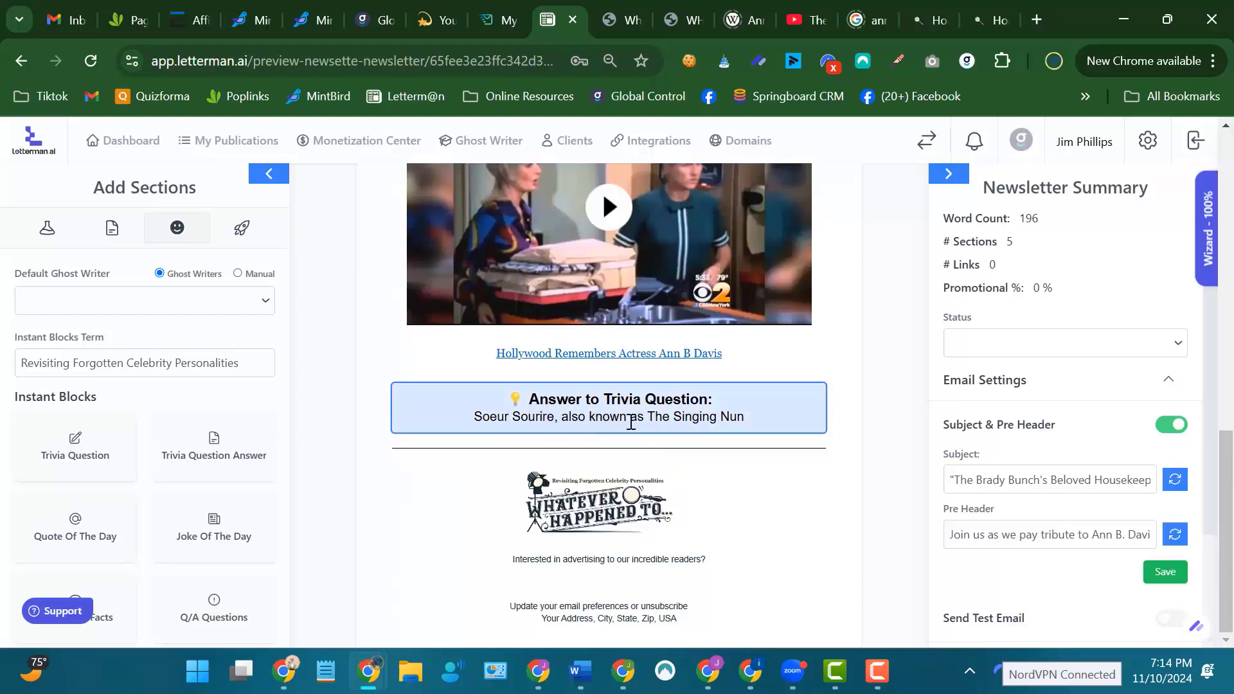
pyautogui.scroll(13, 871, 409)
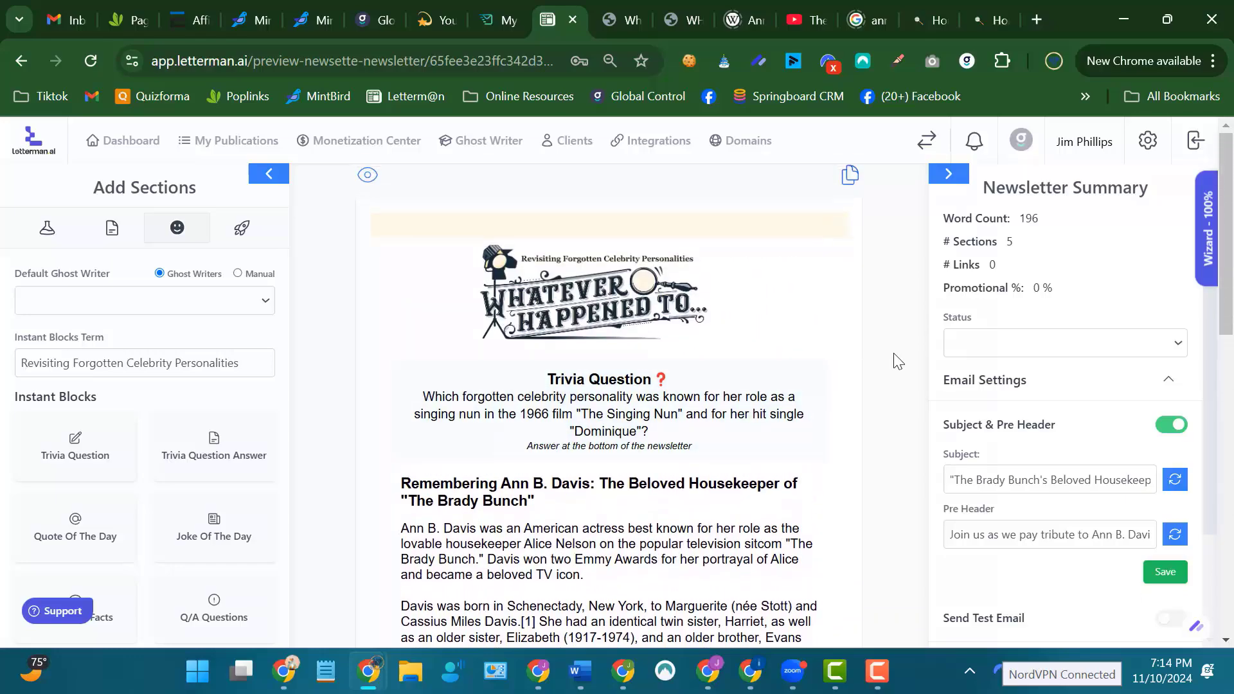
pyautogui.scroll(-6, 897, 358)
pyautogui.scroll(-6, 881, 346)
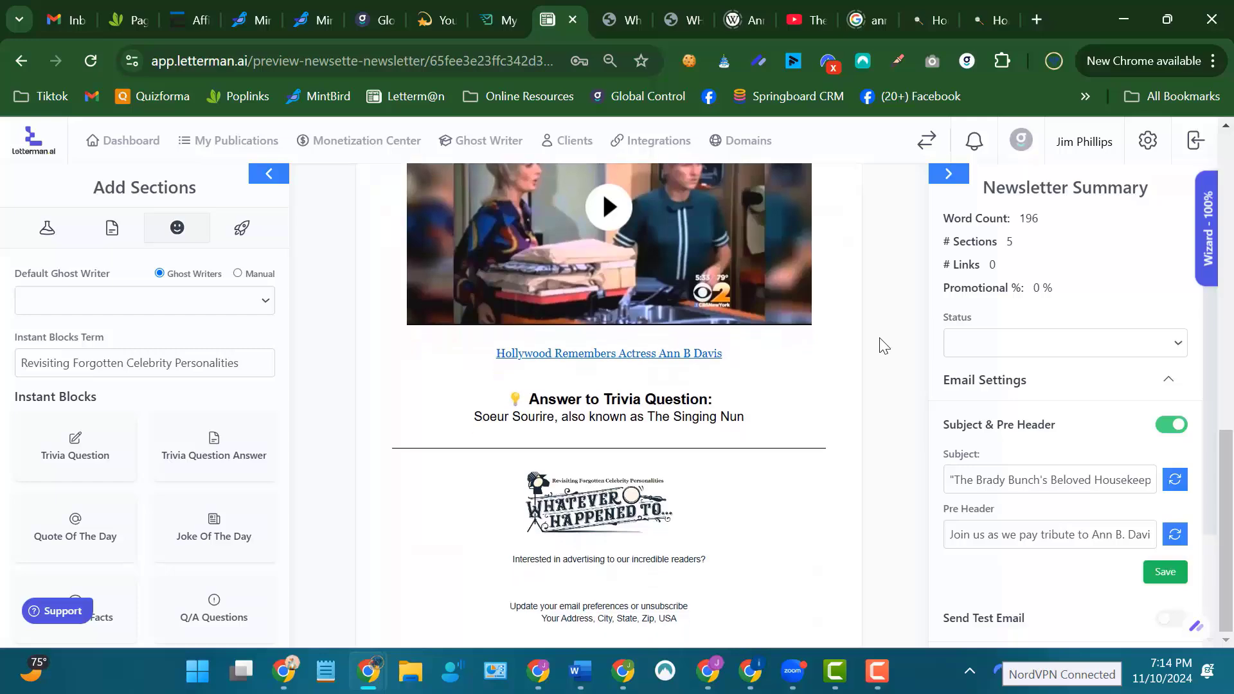
pyautogui.scroll(12, 881, 345)
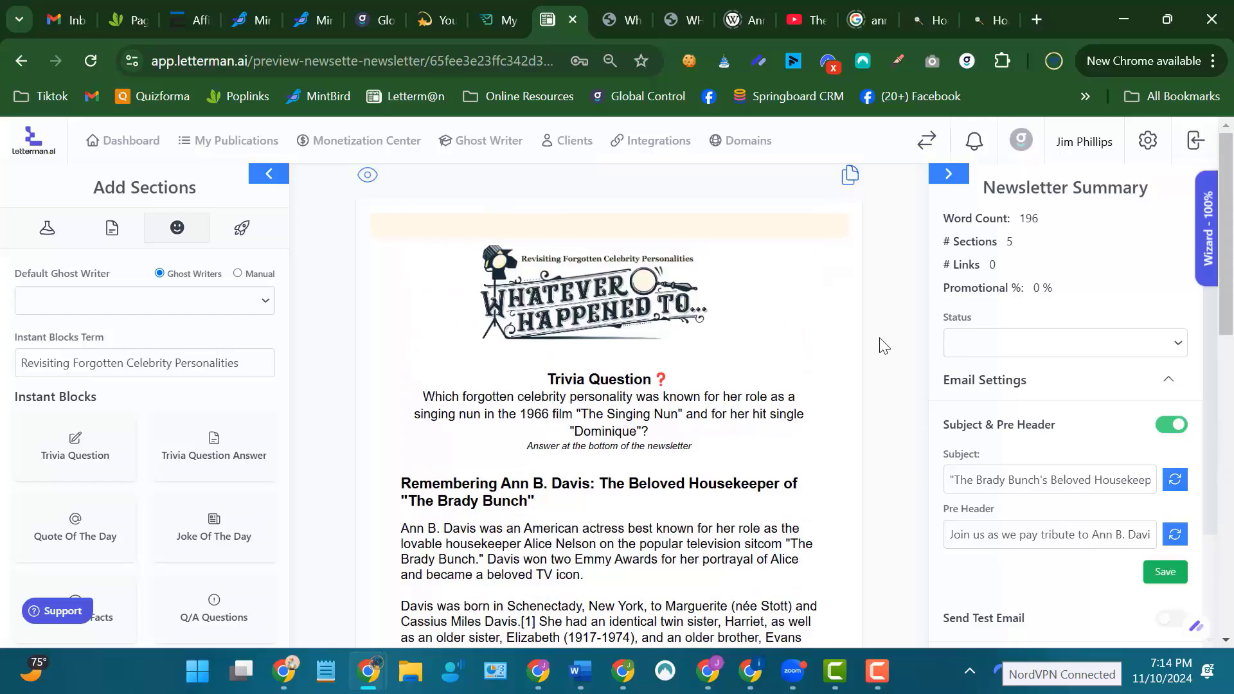
pyautogui.scroll(-12, 881, 346)
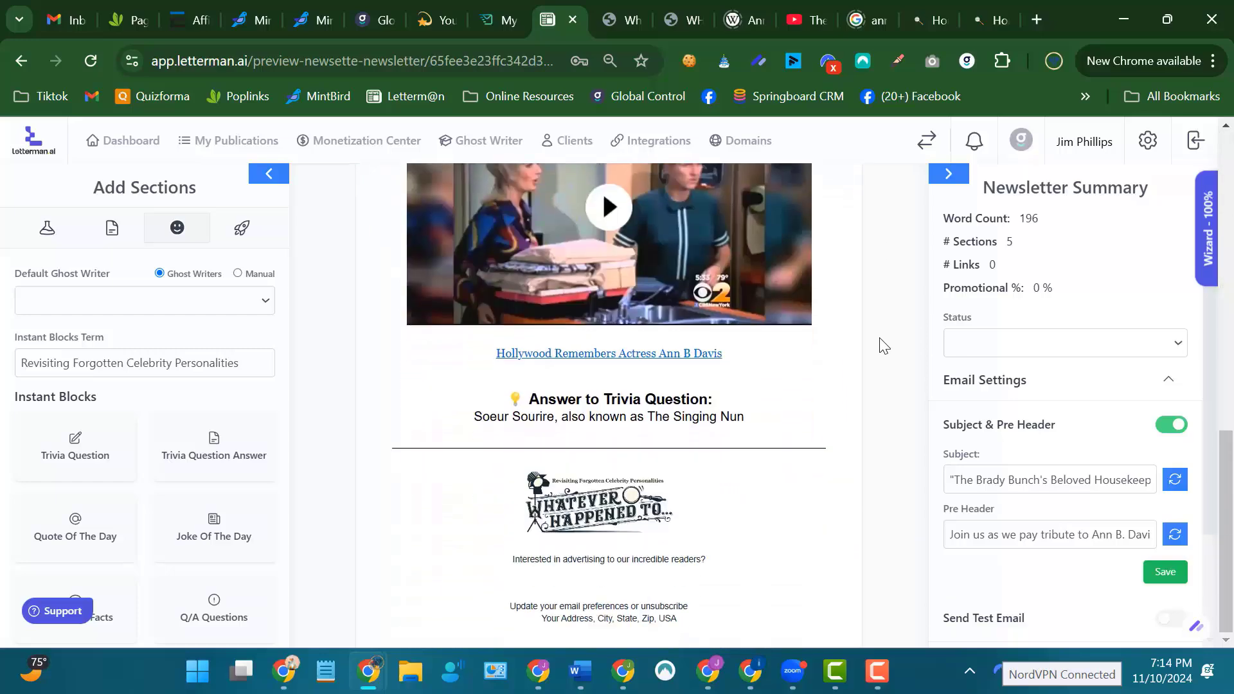
pyautogui.scroll(12, 881, 345)
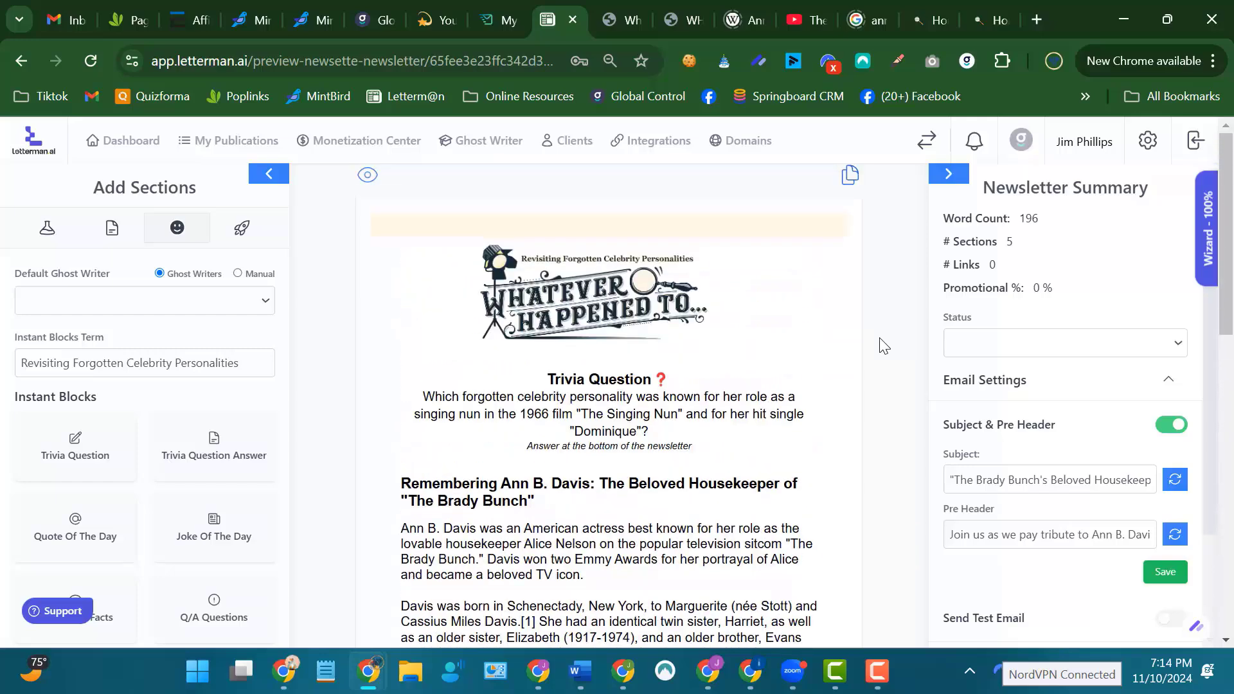
pyautogui.scroll(-4, 881, 345)
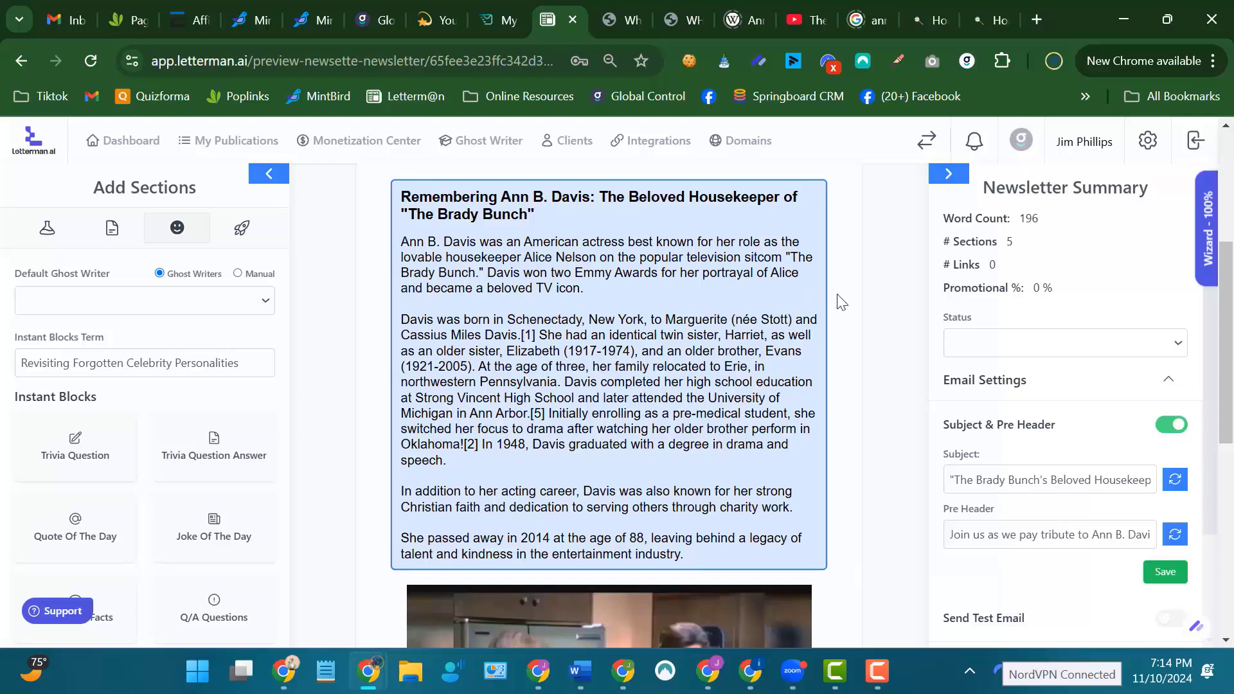
pyautogui.scroll(-3, 872, 287)
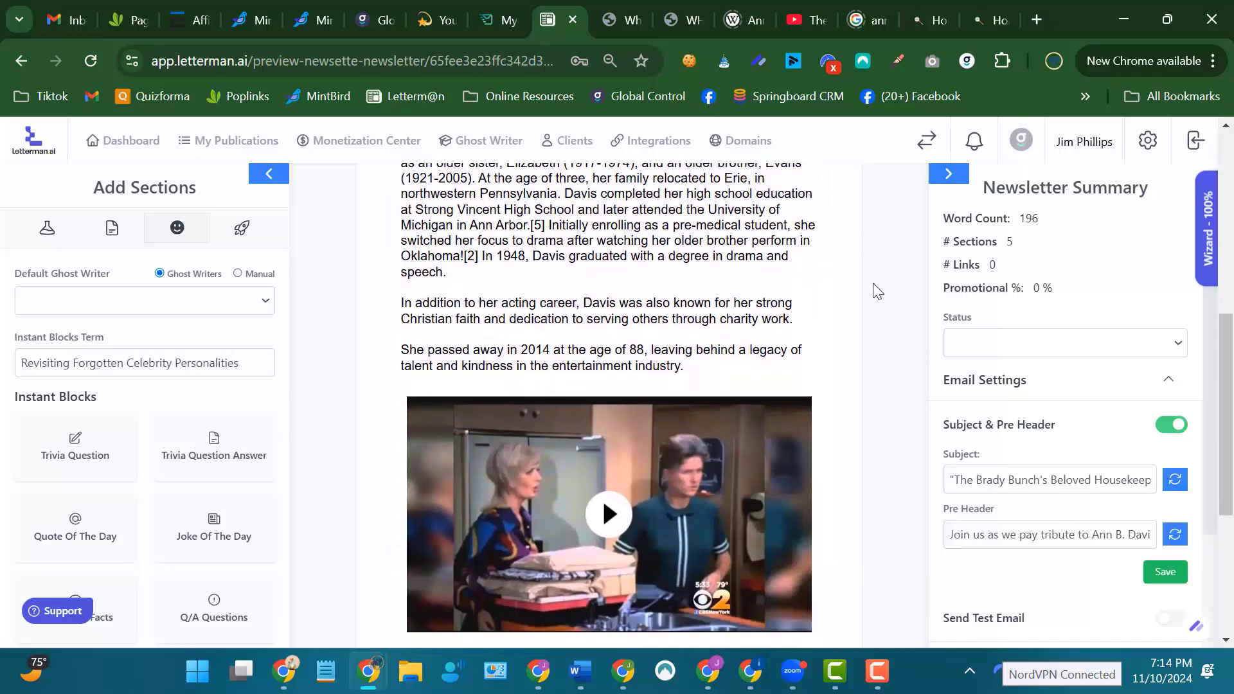
pyautogui.scroll(5, 877, 290)
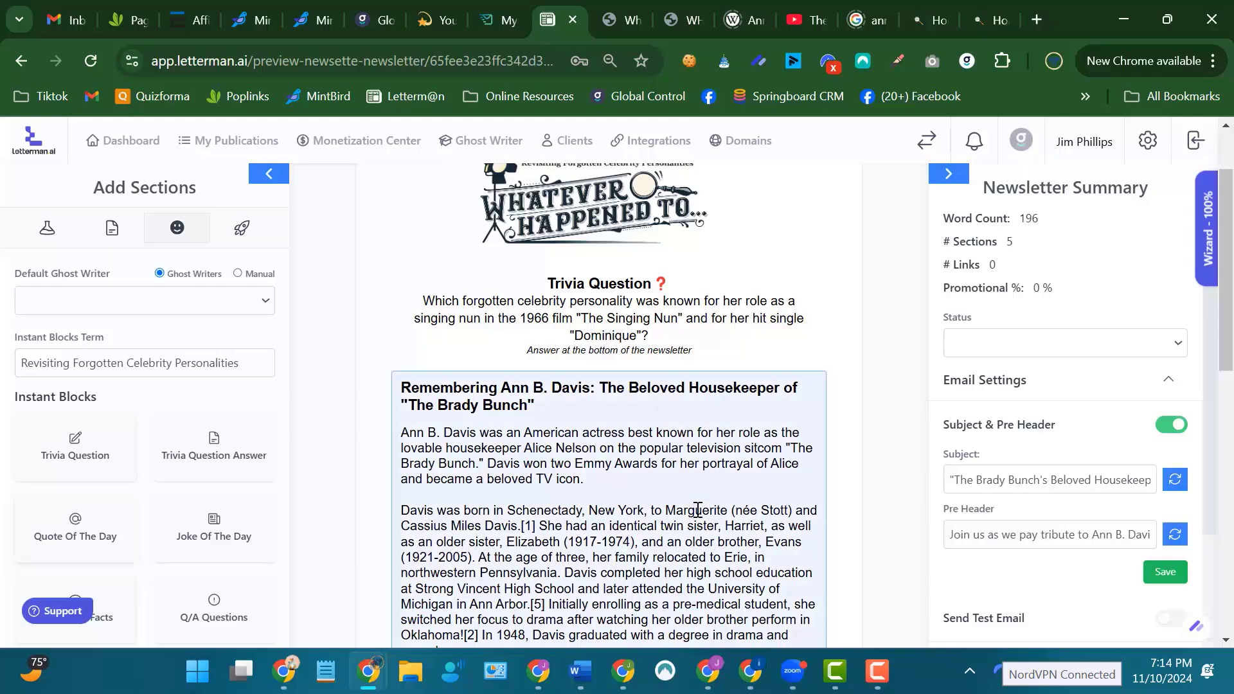
# Insert an Interesting Facts instant block between the Ann B. Davis article and the video.
pyautogui.scroll(-3, 694, 510)
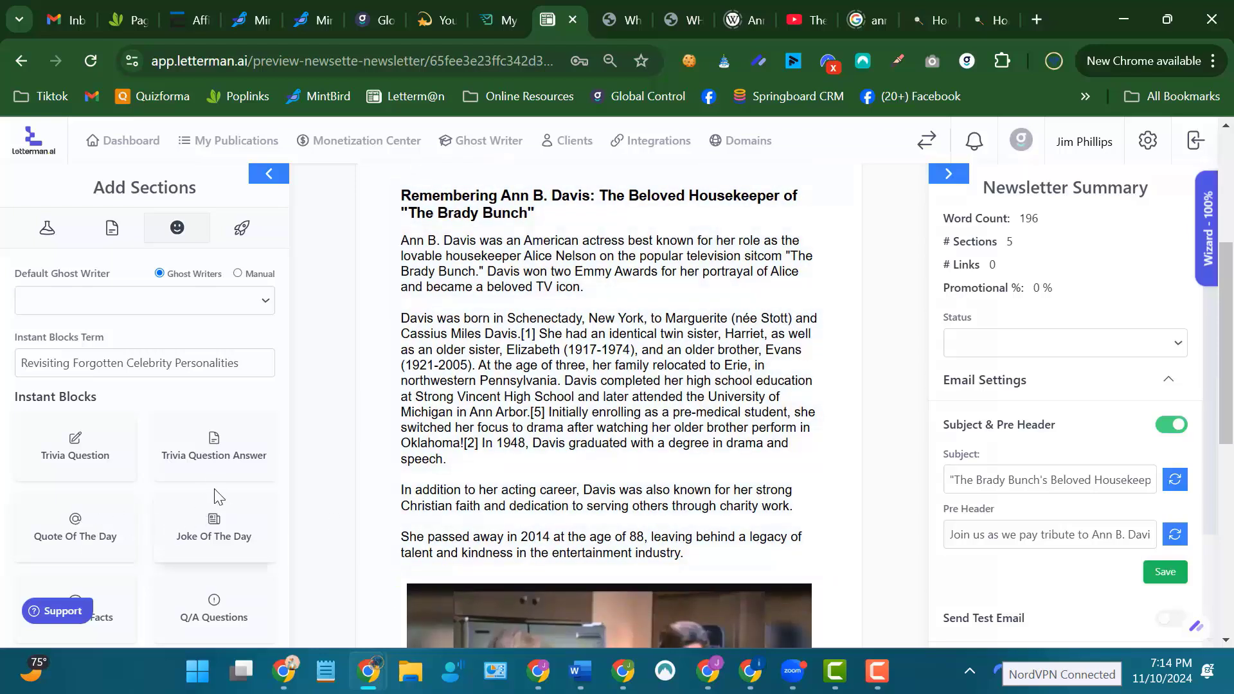
pyautogui.scroll(-1, 222, 498)
pyautogui.scroll(-3, 222, 498)
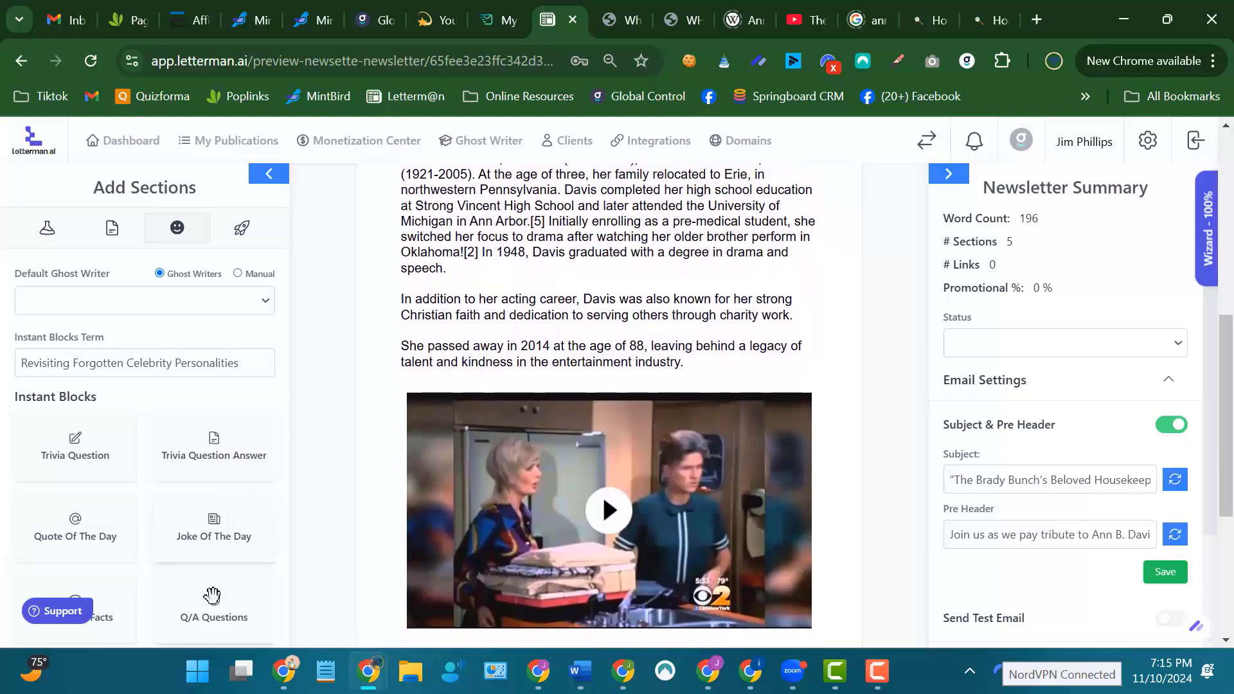
pyautogui.scroll(3, 219, 502)
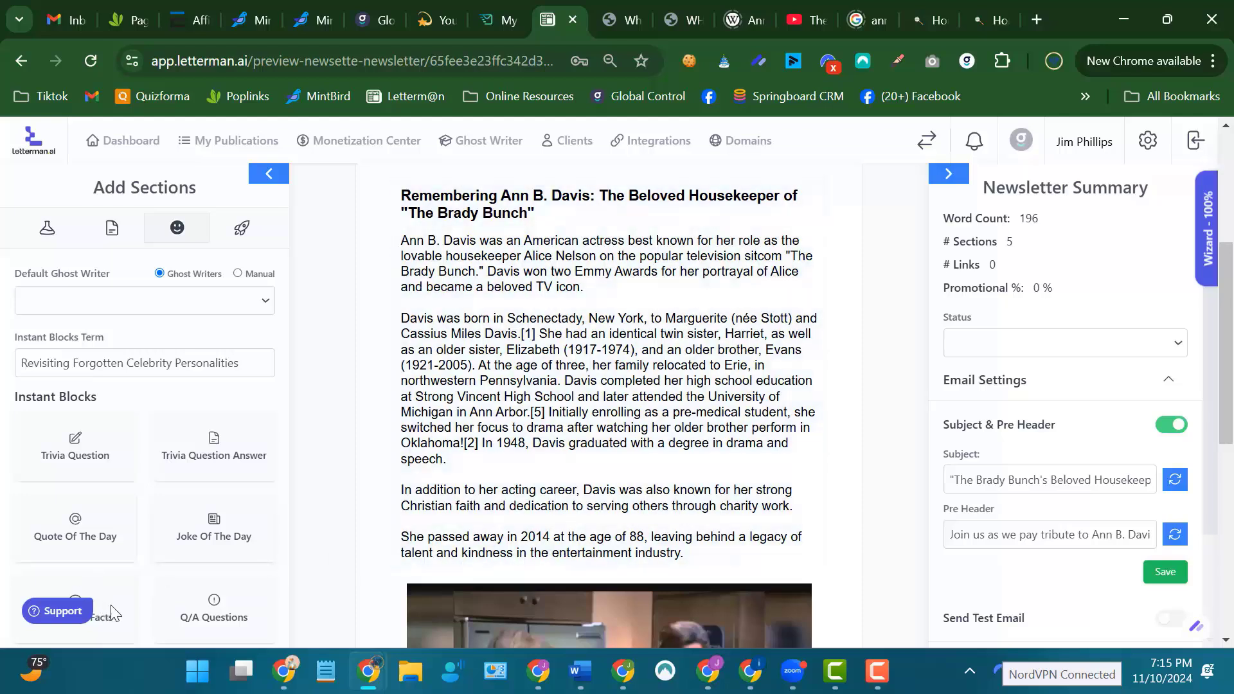
pyautogui.moveTo(101, 599); pyautogui.dragTo(602, 583)
pyautogui.scroll(-5, 816, 501)
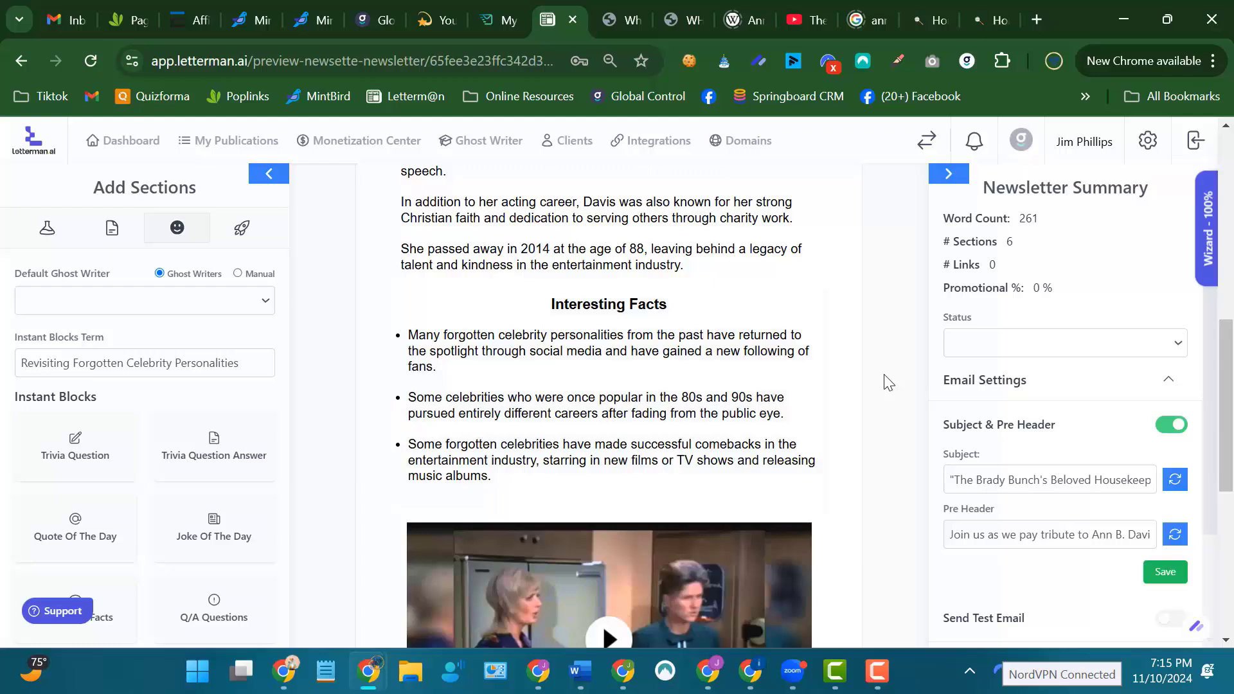
# Review the sections below the interesting facts and view the video section's content settings, closing them without changes.
pyautogui.scroll(-2, 887, 382)
pyautogui.scroll(-2, 887, 381)
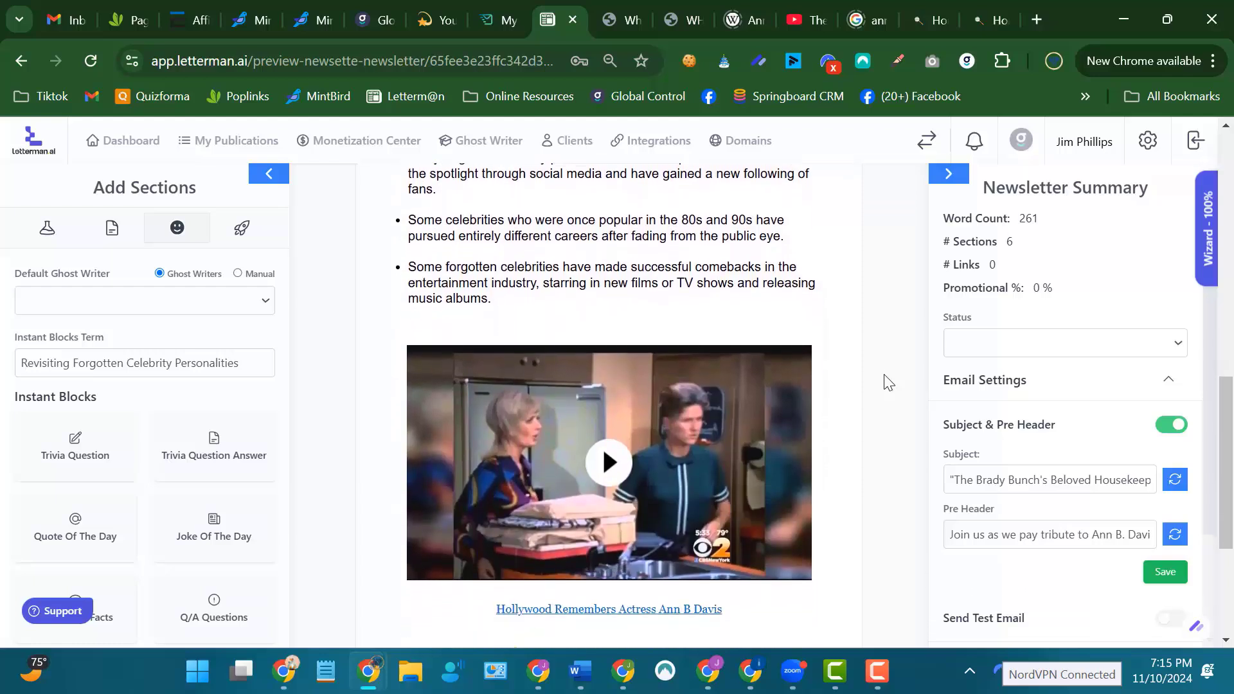
pyautogui.scroll(1, 887, 381)
pyautogui.scroll(-3, 887, 382)
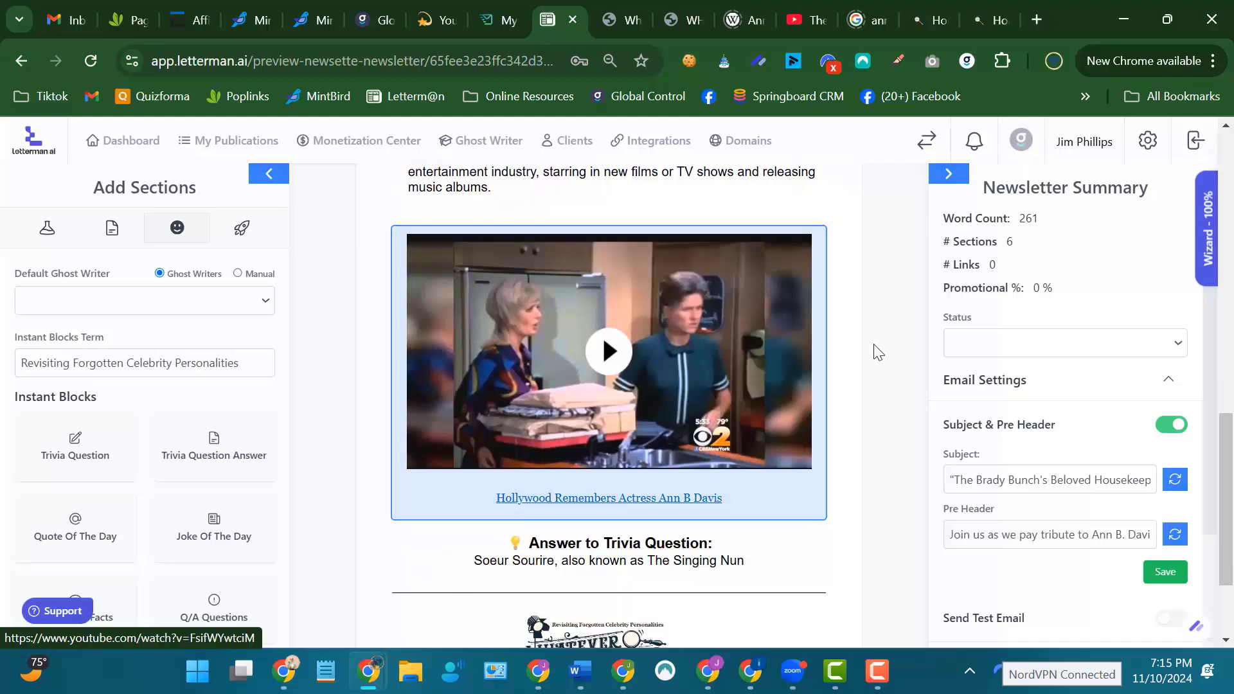
pyautogui.click(781, 381)
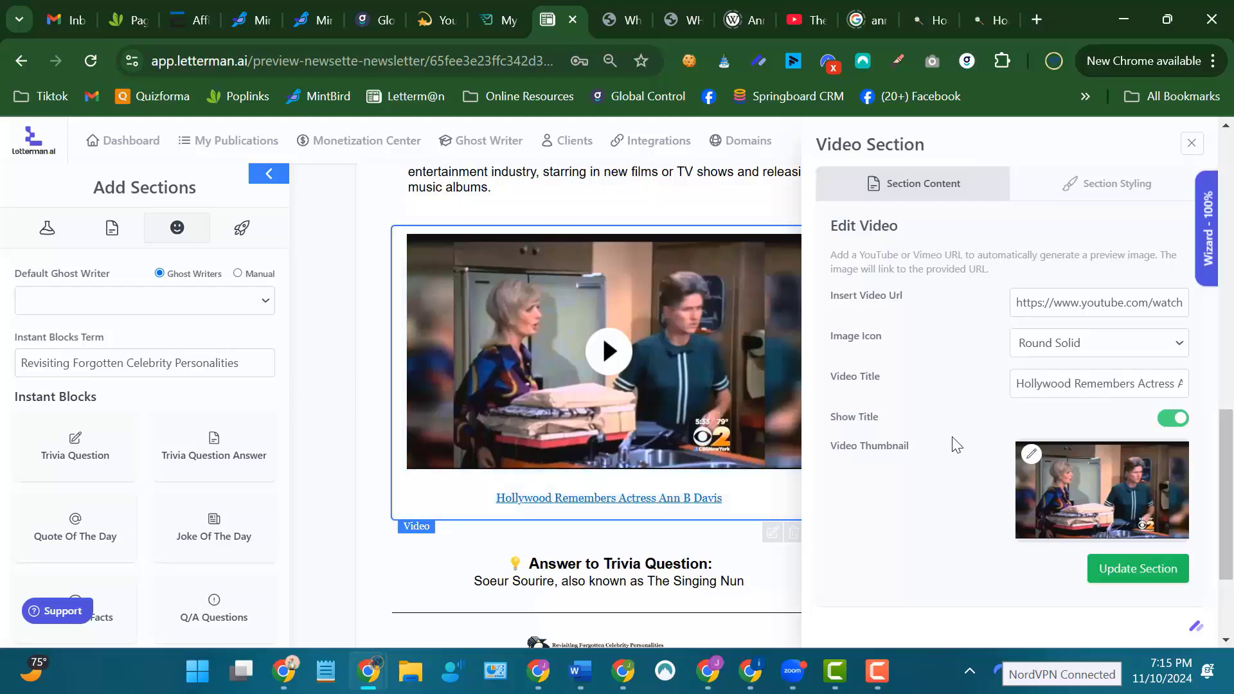
pyautogui.click(1192, 144)
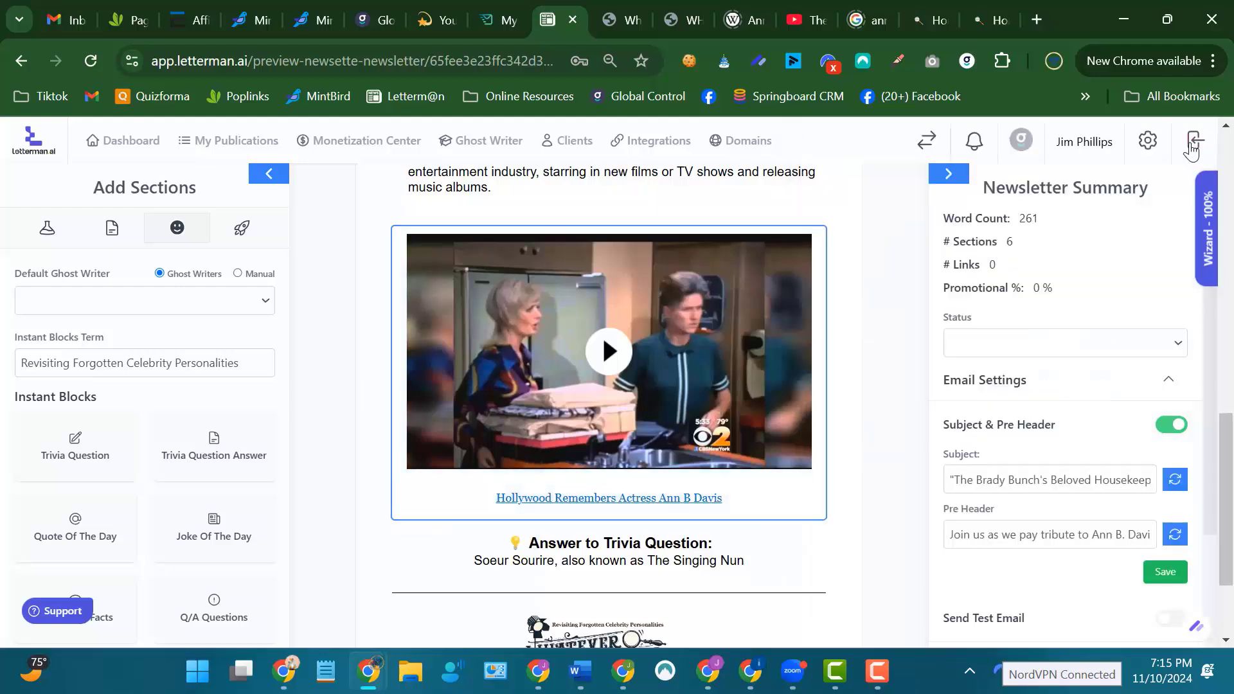
# Delete the "Hollywood Remembers Actress Ann B Davis" video section from the newsletter.
pyautogui.click(787, 486)
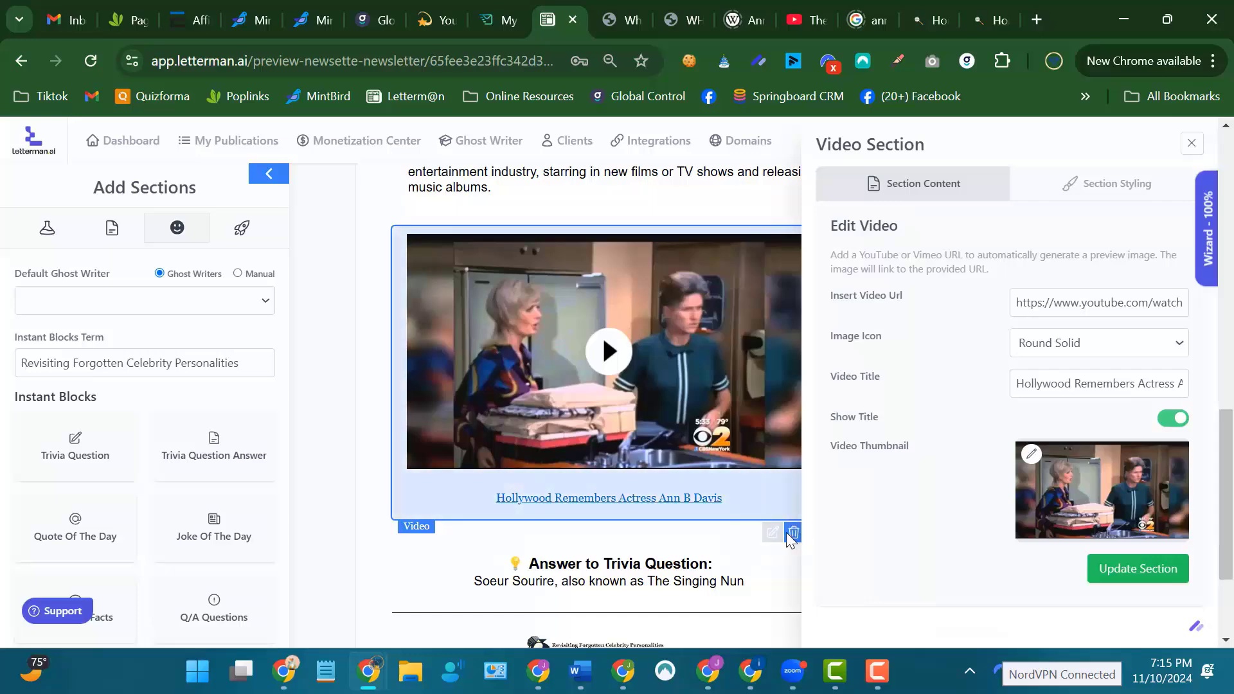
pyautogui.click(792, 534)
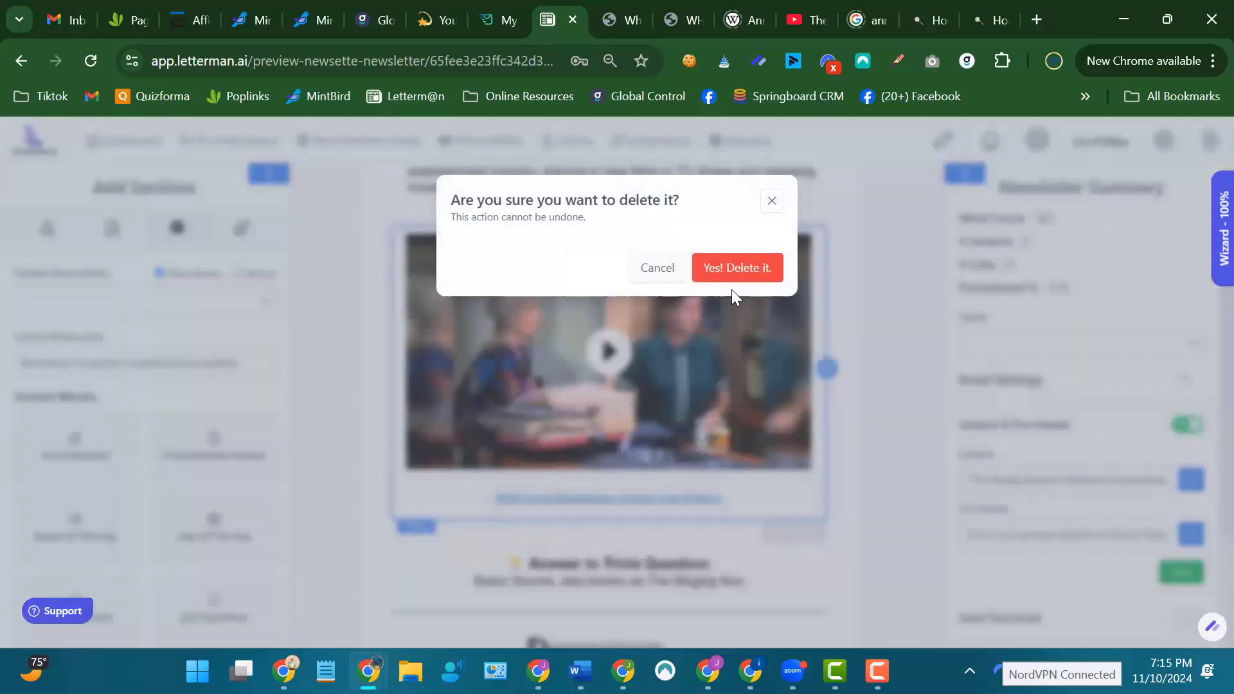
pyautogui.click(732, 270)
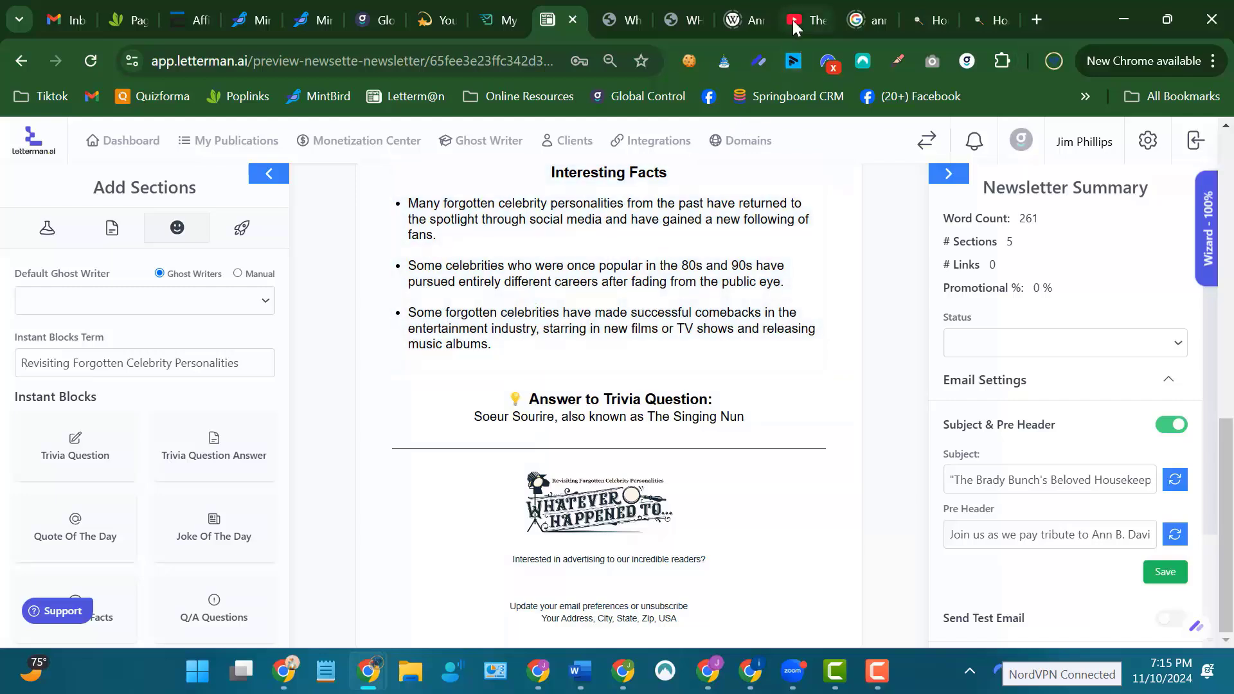
# Switch to YouTube, open "The Brady Bunch - French Maid/Skinny Dipping" from the search results, copy its URL and pause the video.
pyautogui.click(794, 21)
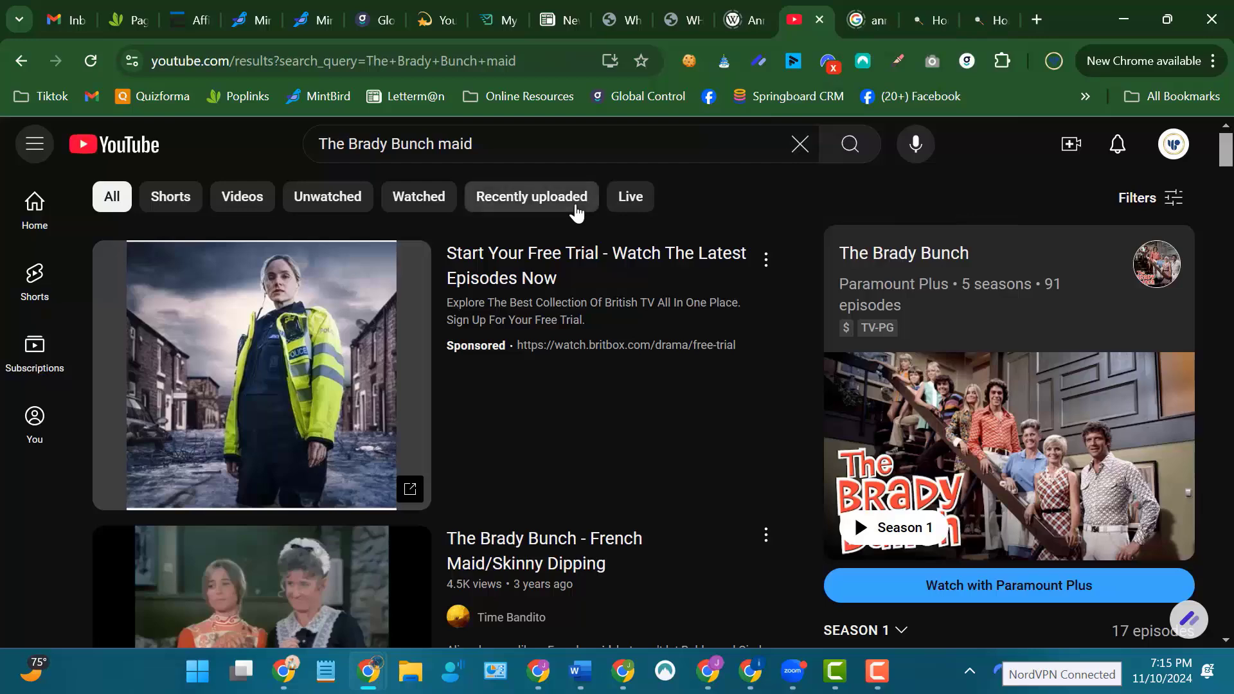
pyautogui.scroll(-1, 525, 219)
pyautogui.scroll(-3, 488, 216)
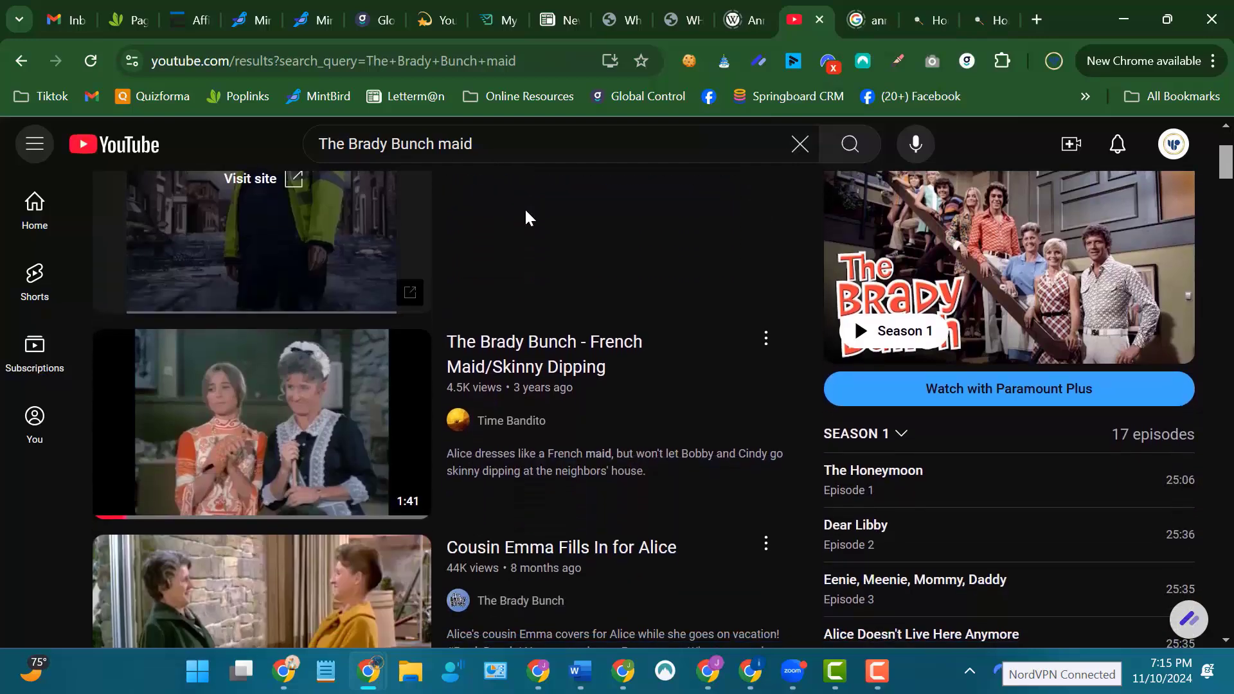
pyautogui.click(279, 333)
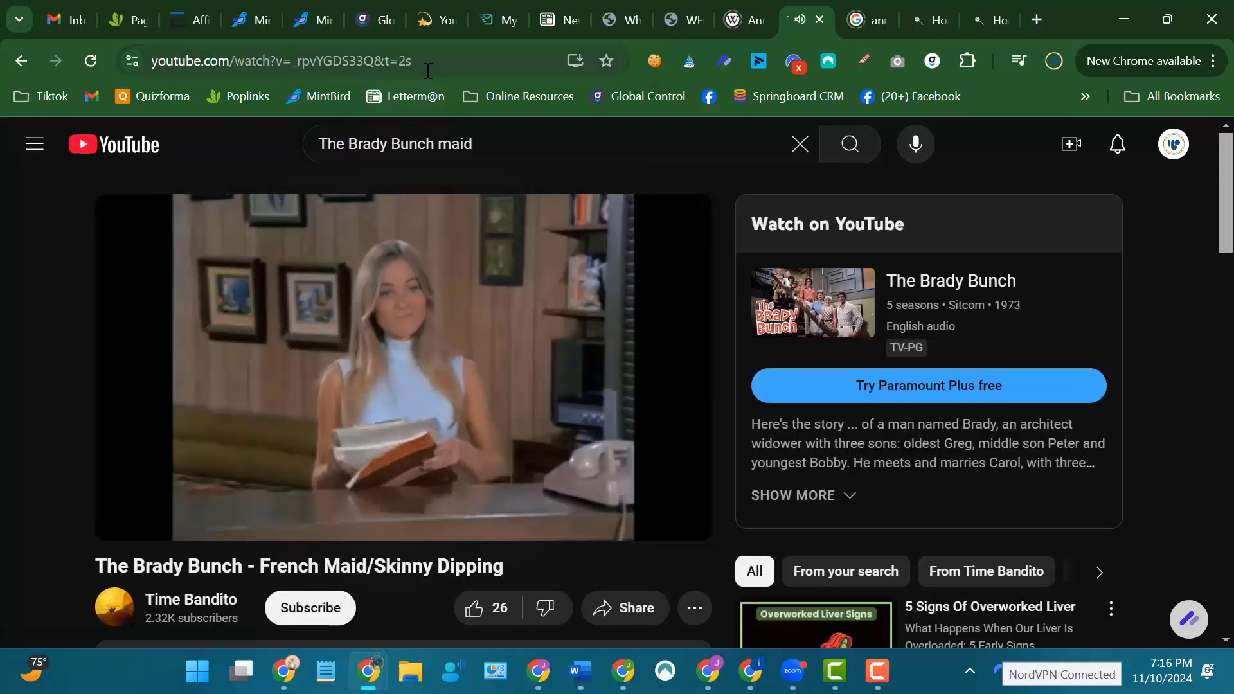
pyautogui.click(280, 64)
pyautogui.rightClick(275, 64)
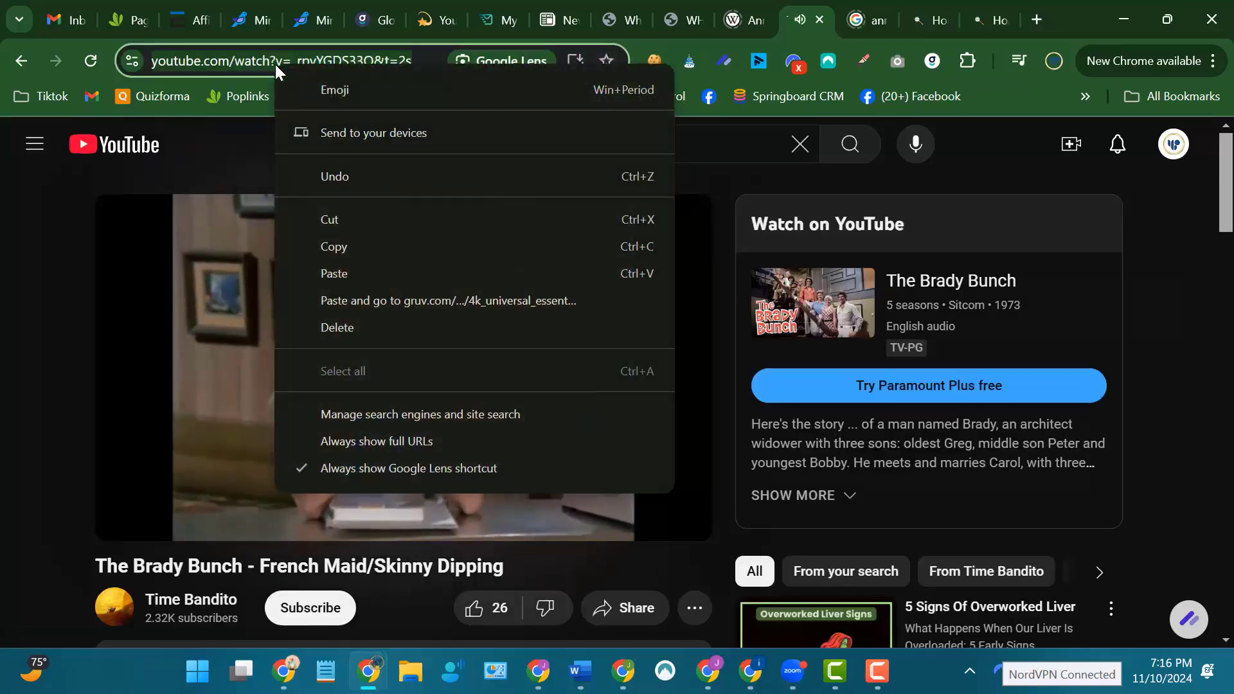
pyautogui.click(326, 247)
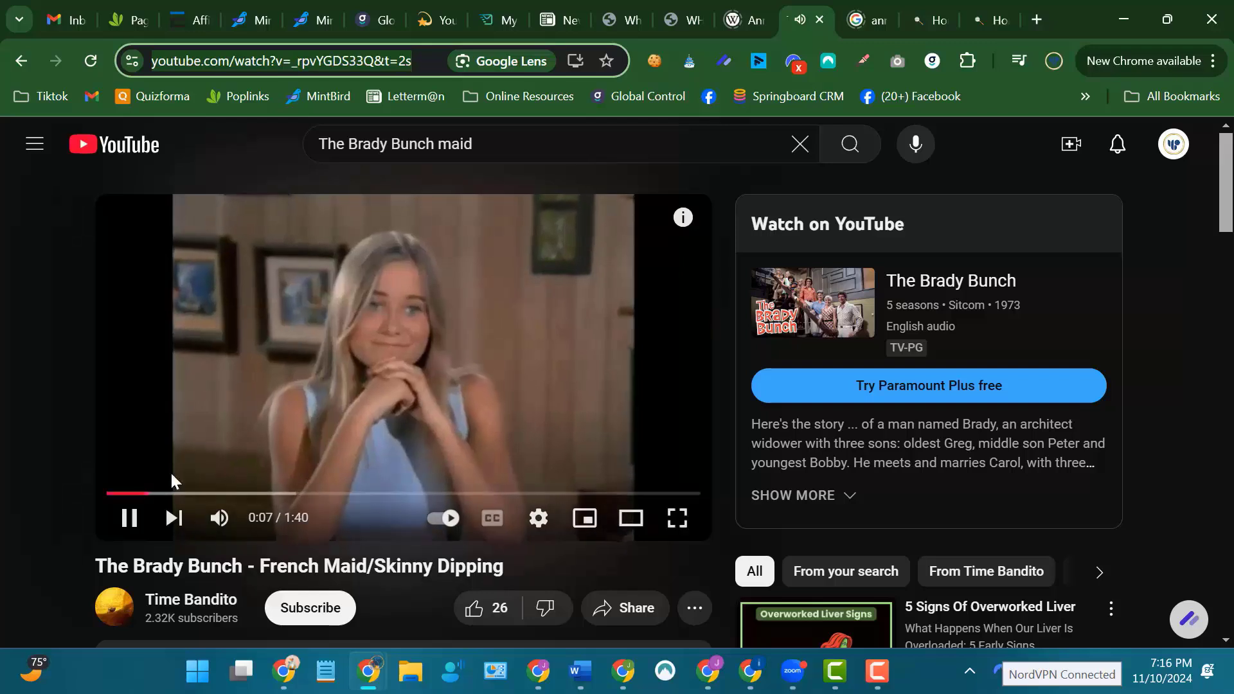
pyautogui.click(128, 518)
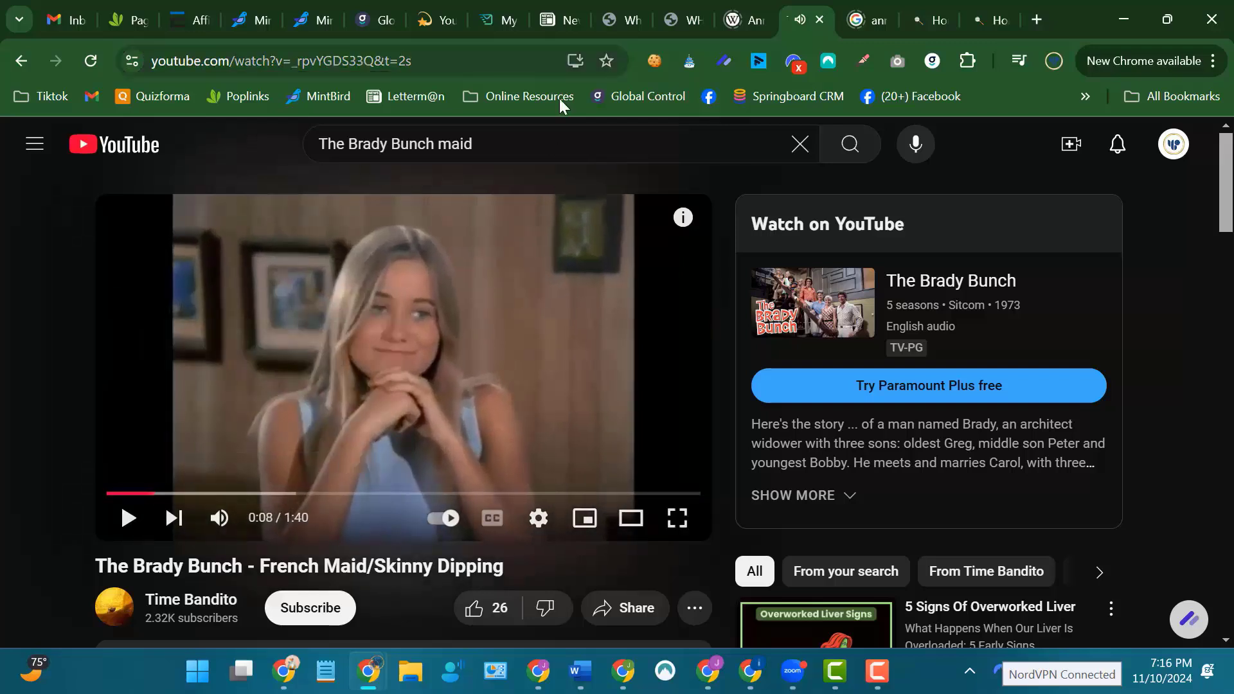
# Switch back to Letterman and insert a Video content section between the interesting facts and the trivia answer.
pyautogui.click(557, 18)
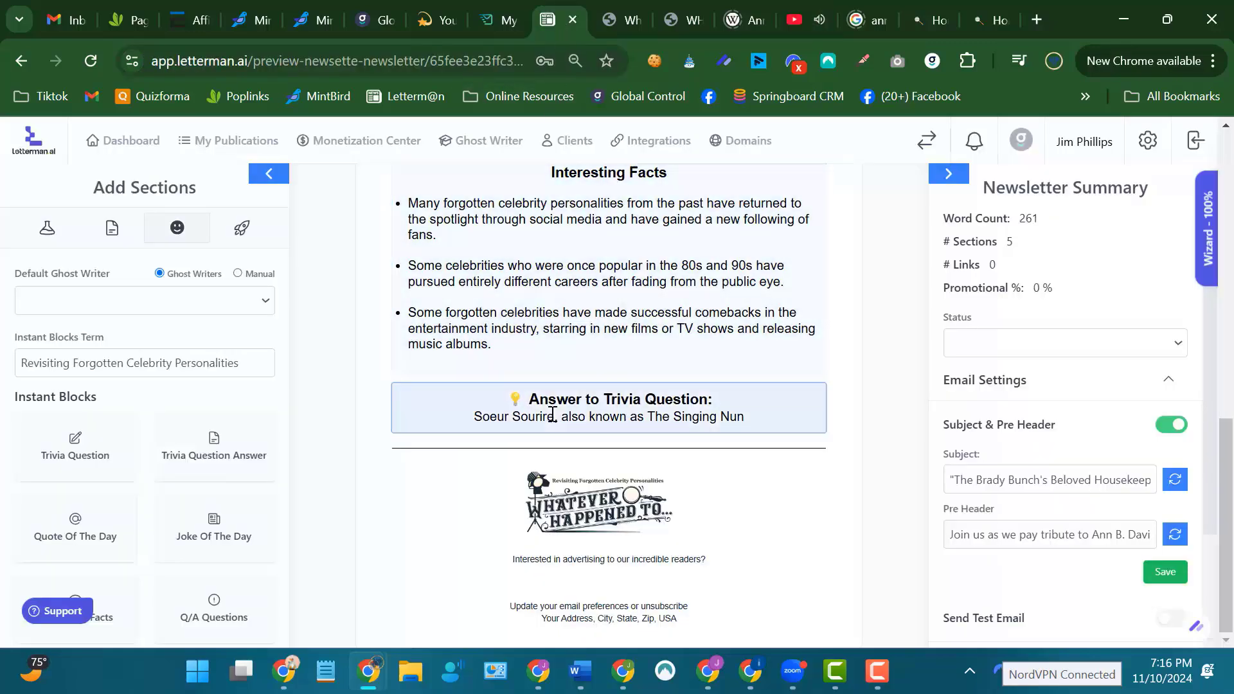
pyautogui.click(112, 232)
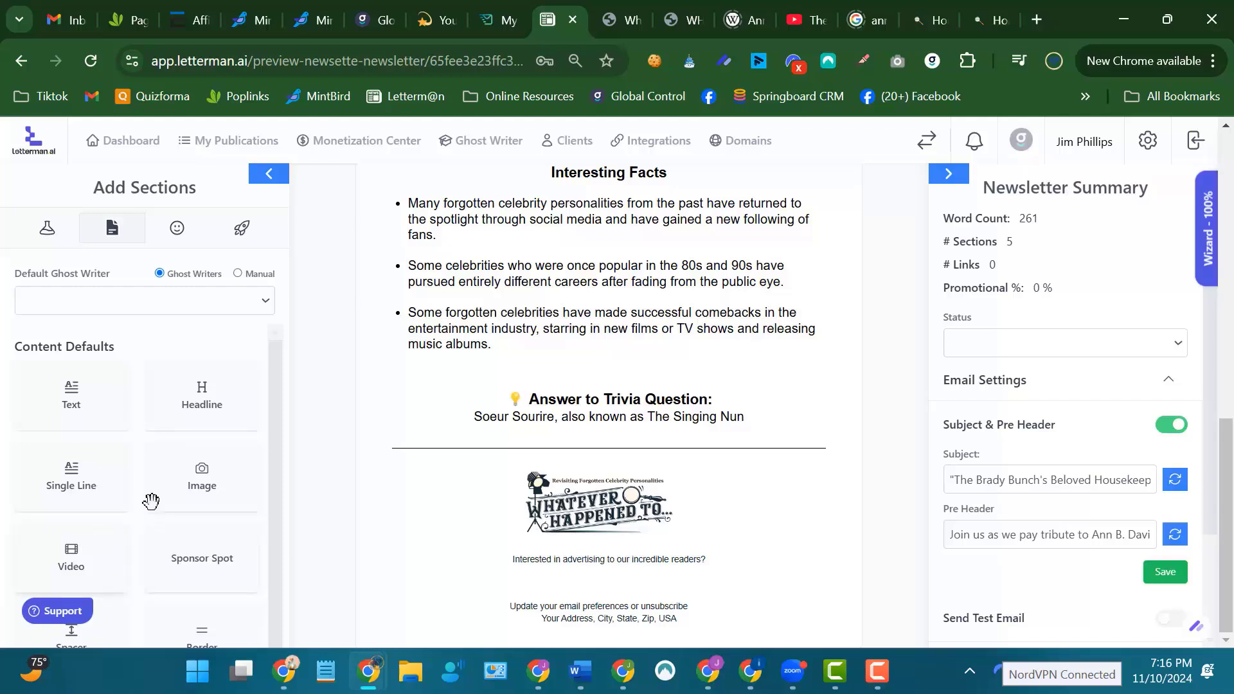
pyautogui.scroll(-1, 151, 500)
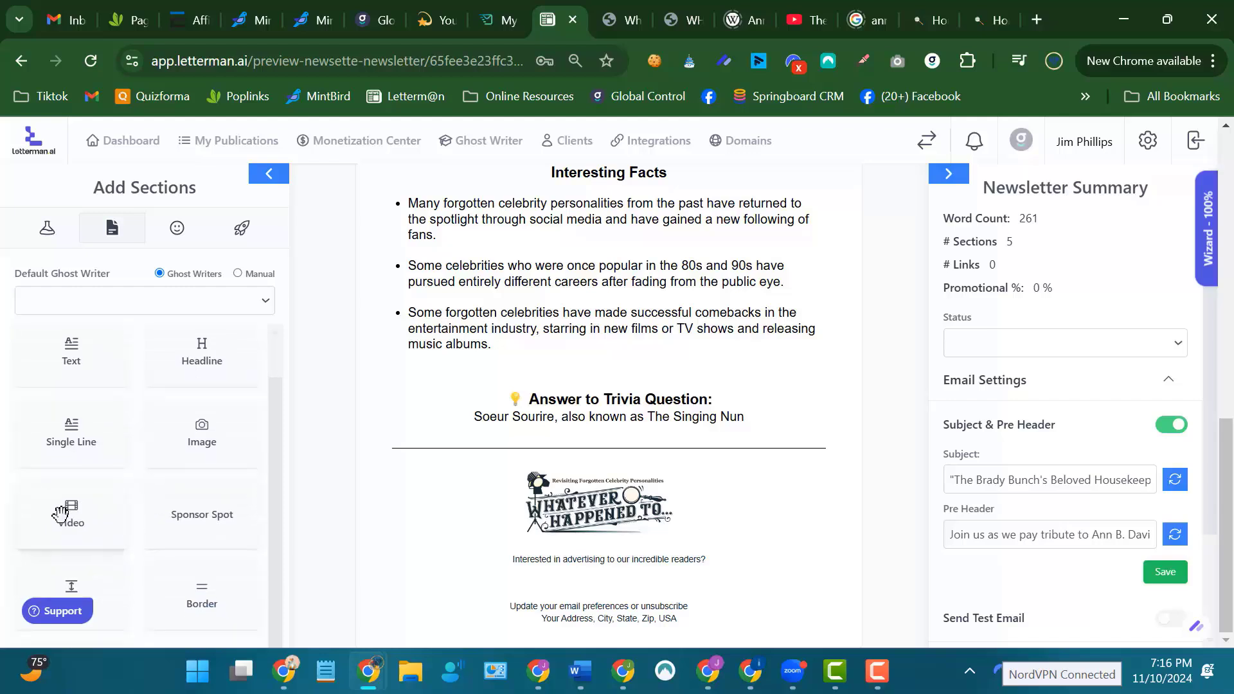
pyautogui.moveTo(70, 516); pyautogui.dragTo(610, 418)
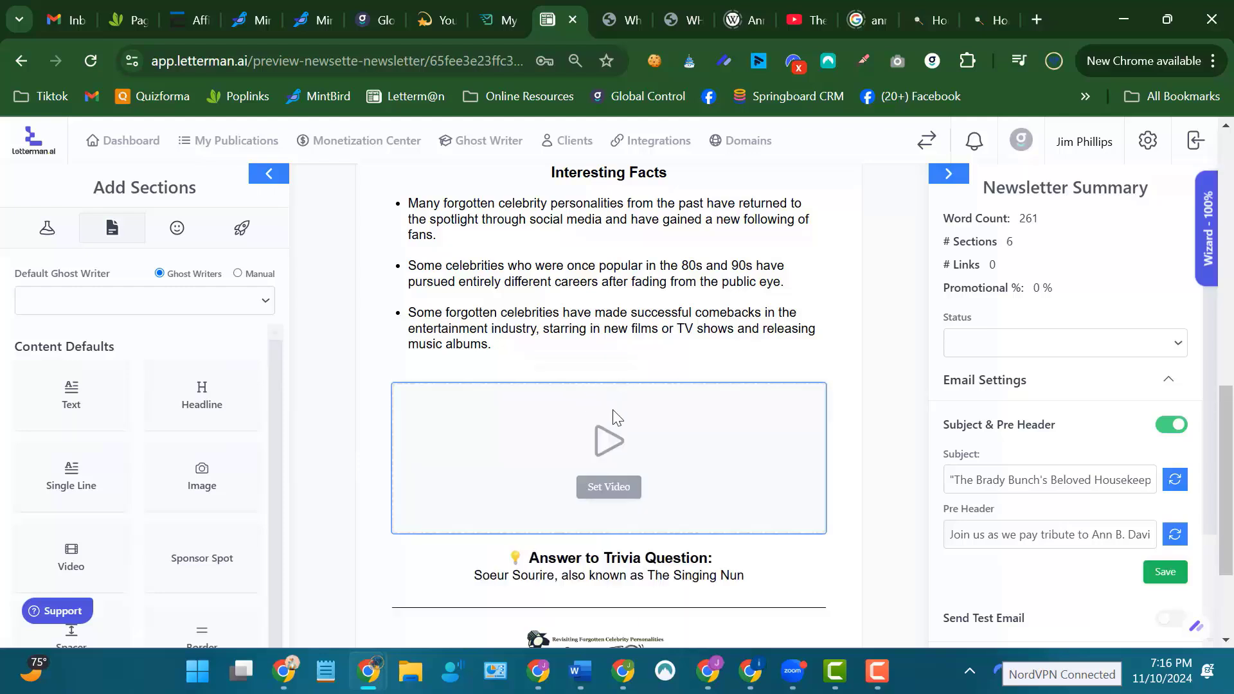
# Open the empty video section's settings and paste the copied YouTube link as its video URL.
pyautogui.click(626, 489)
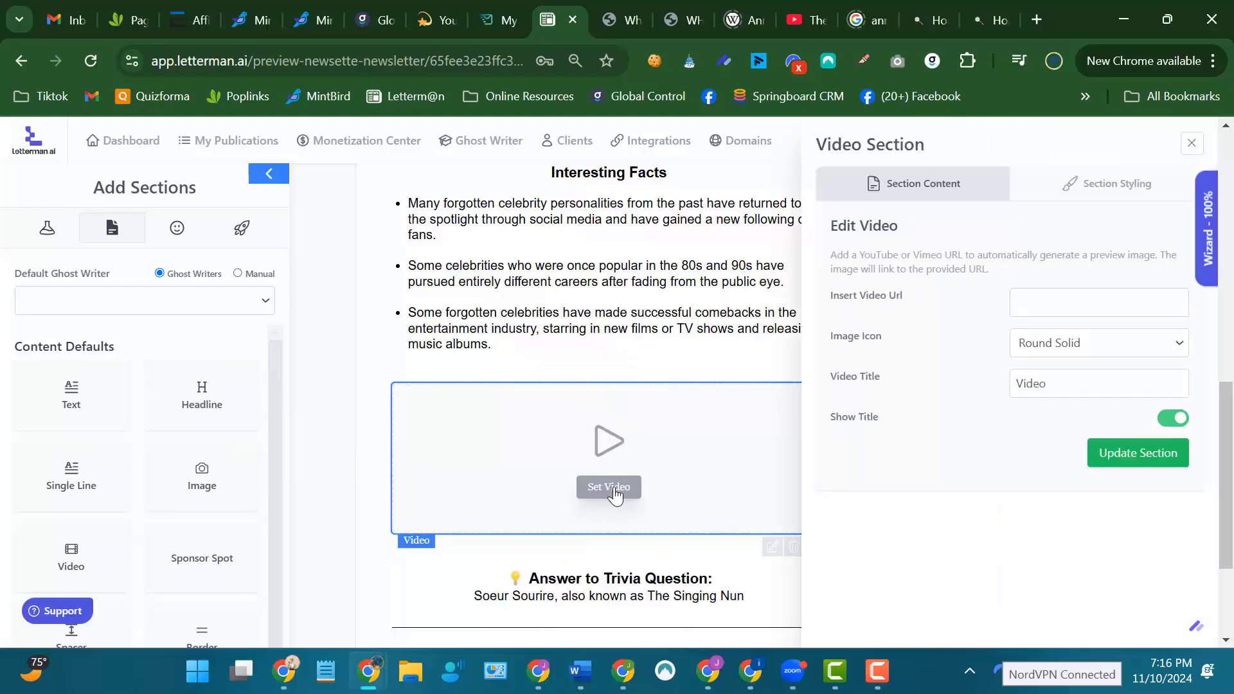
pyautogui.click(1018, 302)
pyautogui.rightClick(1019, 302)
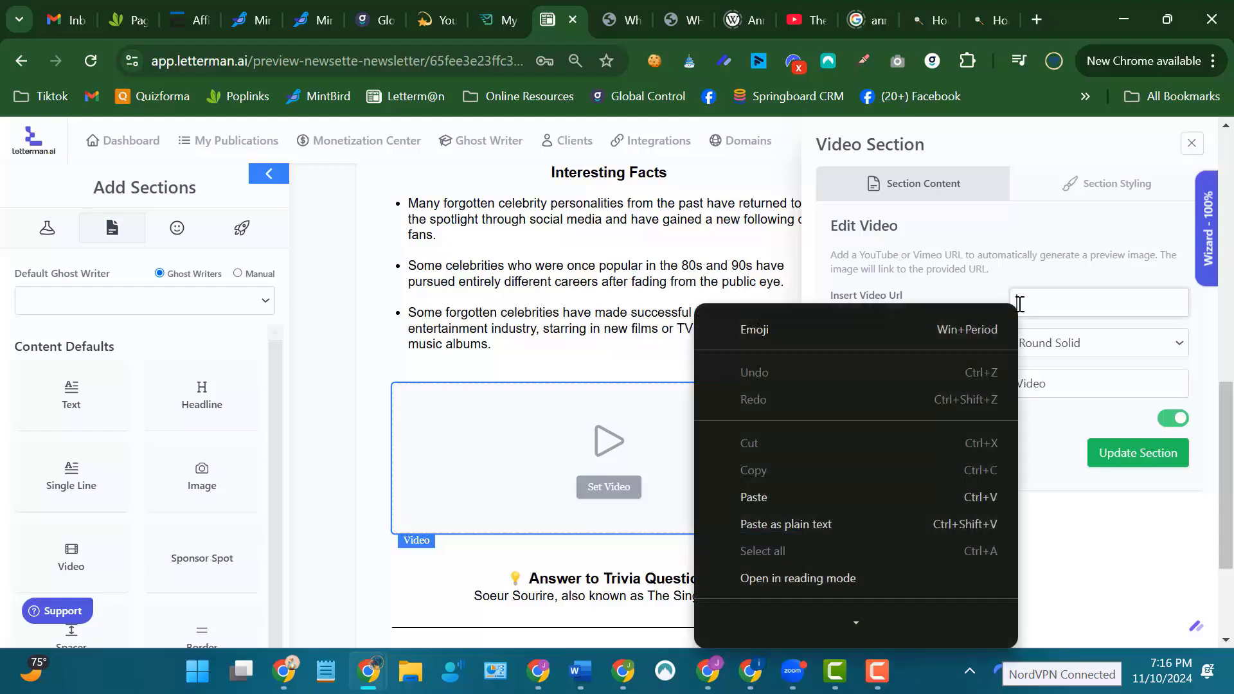
pyautogui.click(774, 489)
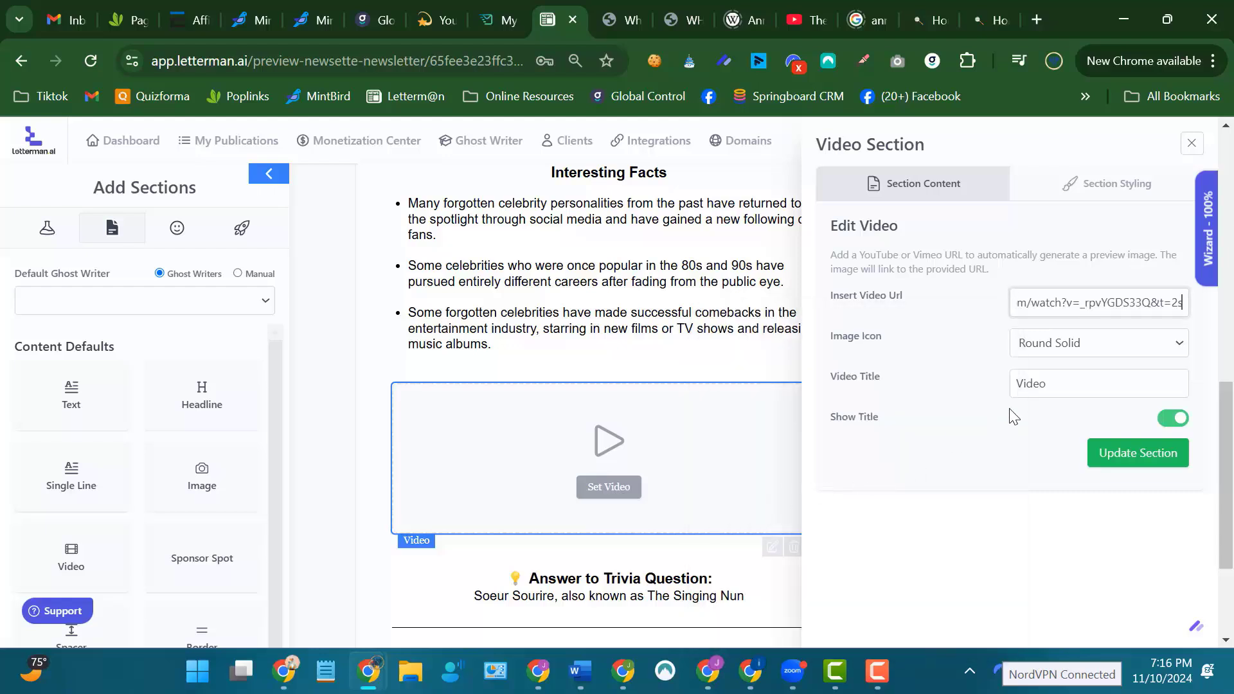
# Title the video "Video about Ann B. Davis and the Brady Bunch" and update the section.
pyautogui.moveTo(1015, 385); pyautogui.dragTo(1056, 385)
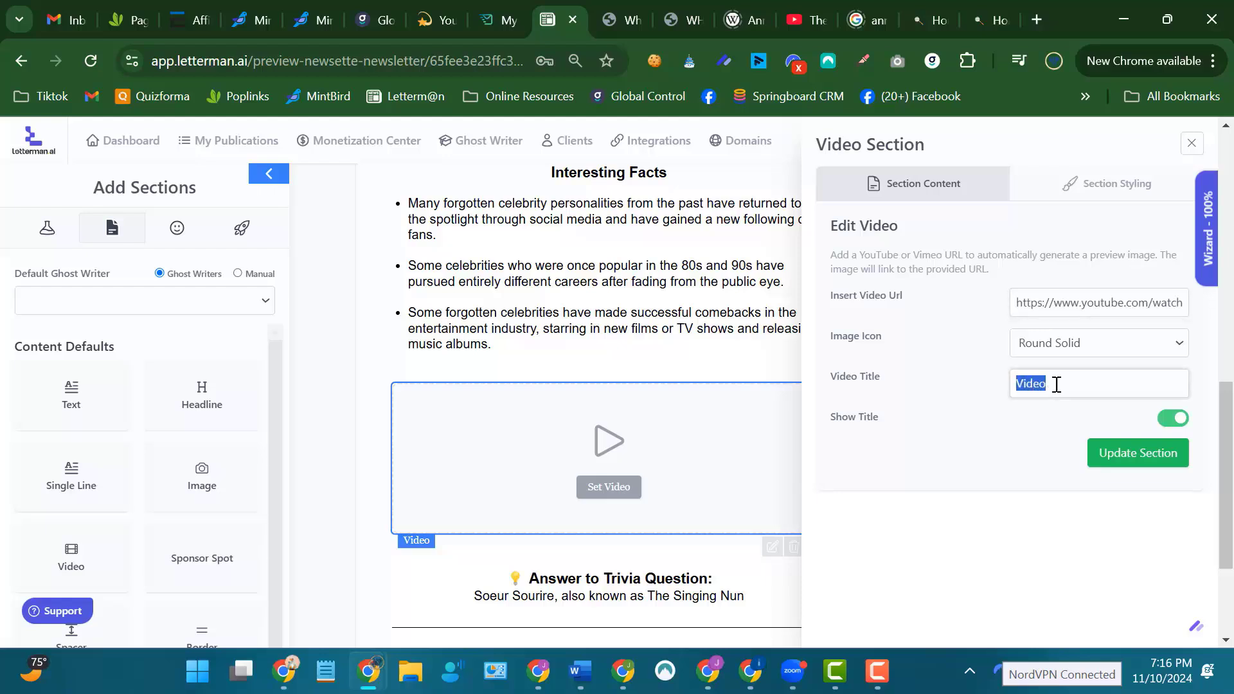
pyautogui.click(1079, 384)
pyautogui.write('about')
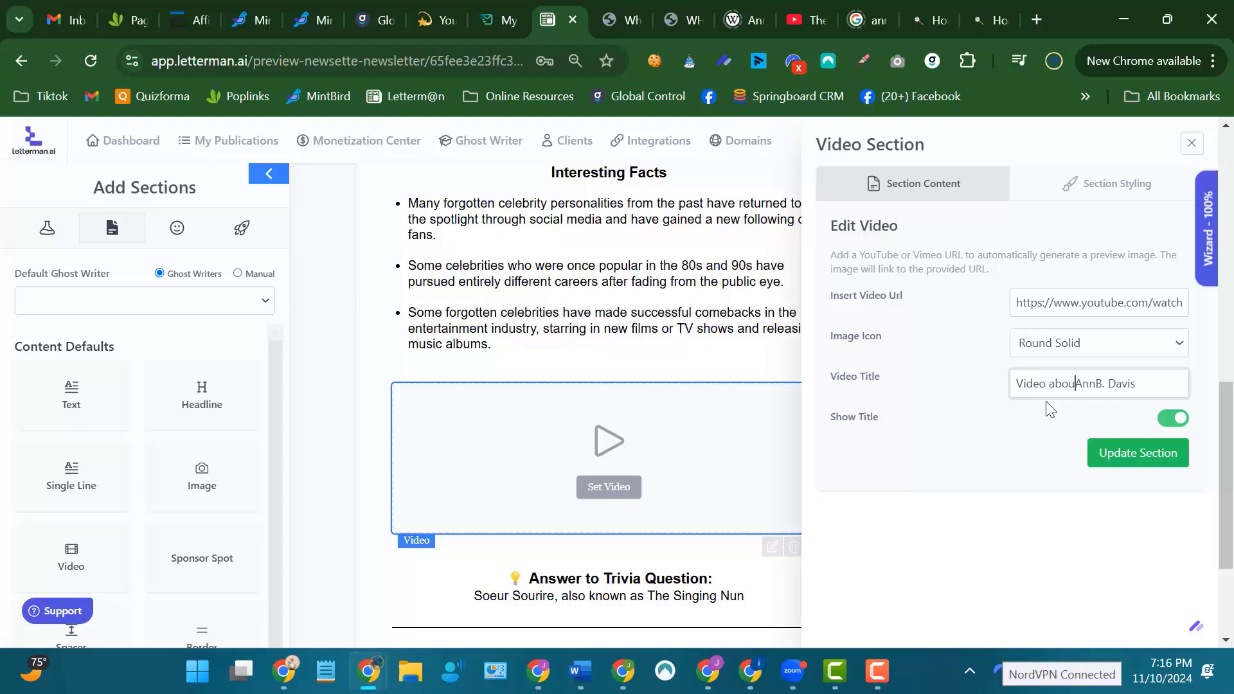
pyautogui.write(' Ann B. Davis')
pyautogui.write('  and the')
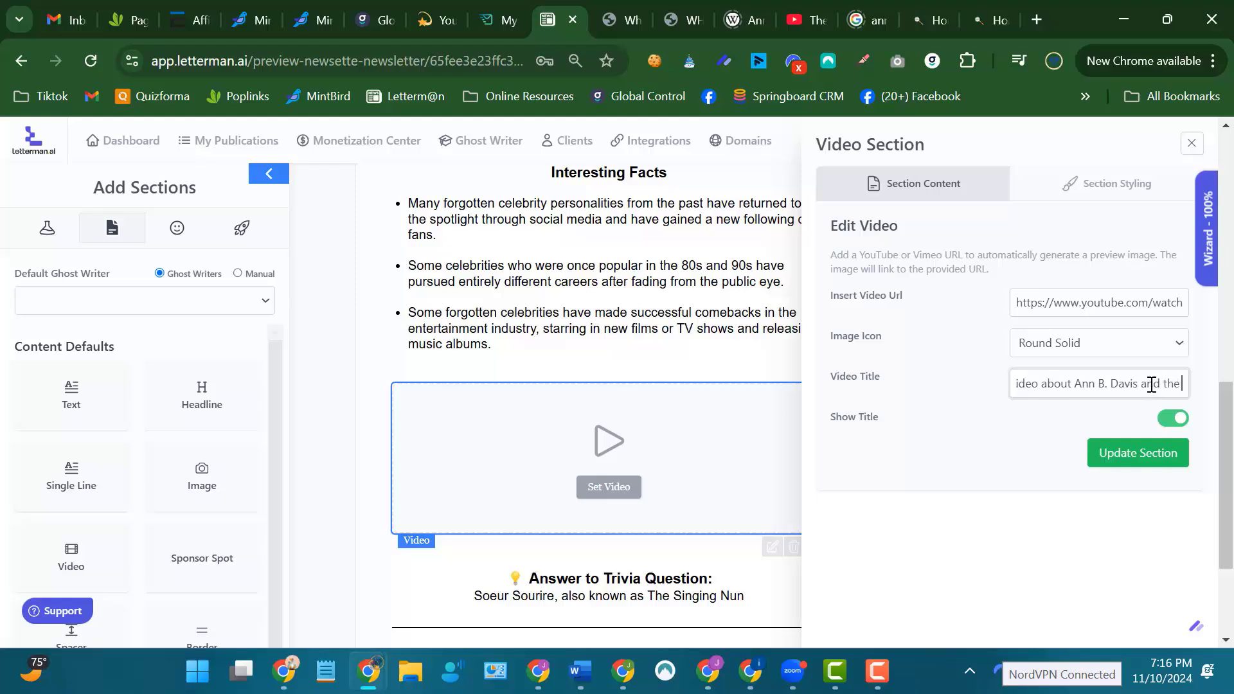
pyautogui.write(' Brady Bunch')
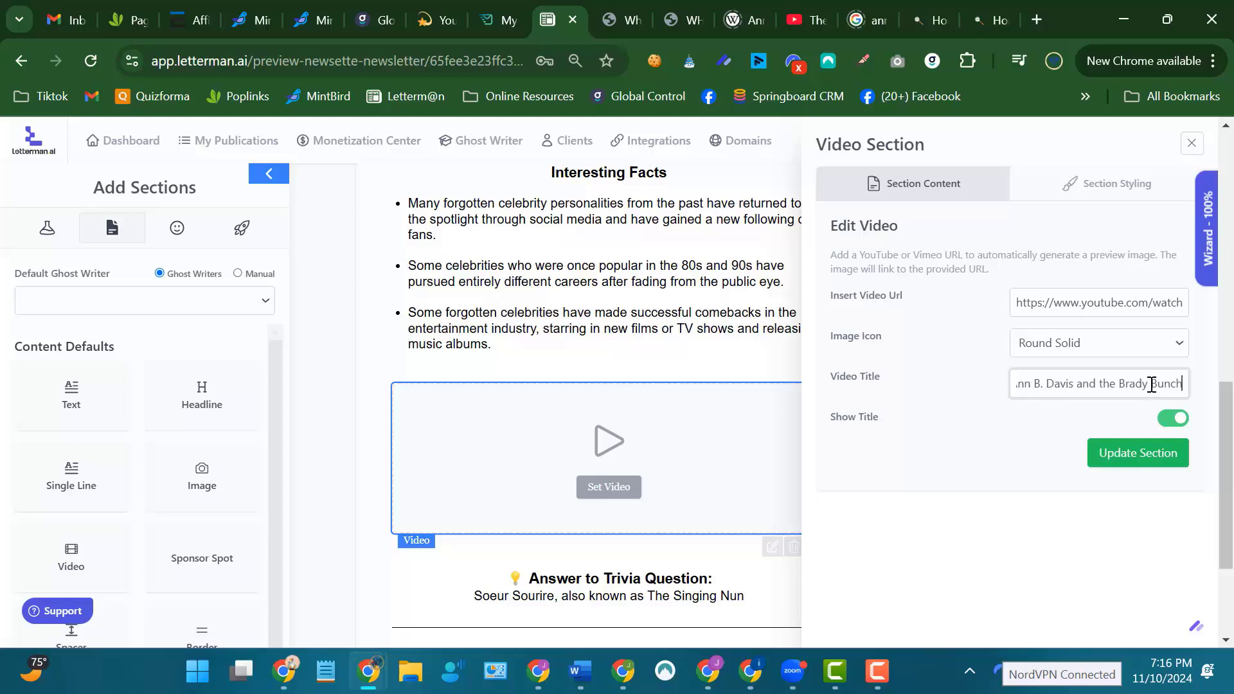
pyautogui.click(1124, 449)
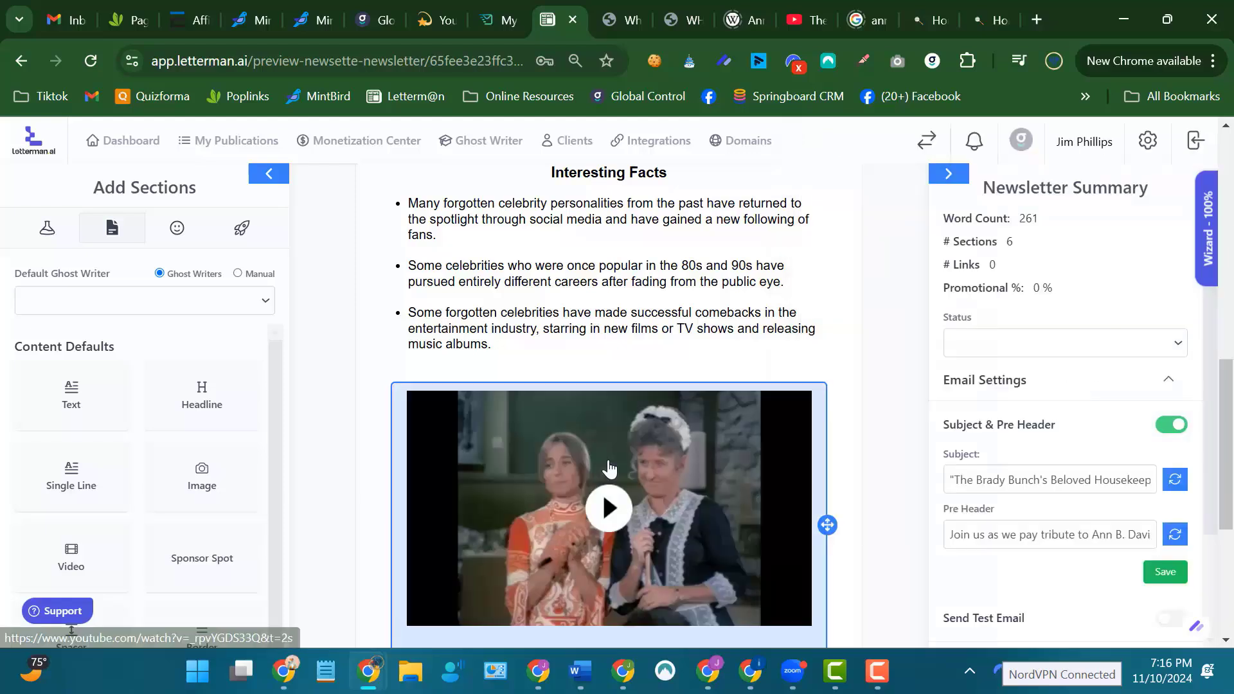
# Review the newsletter from the trivia question and article through the interesting facts to the new video and the trivia answer.
pyautogui.scroll(-1, 893, 347)
pyautogui.scroll(-3, 889, 342)
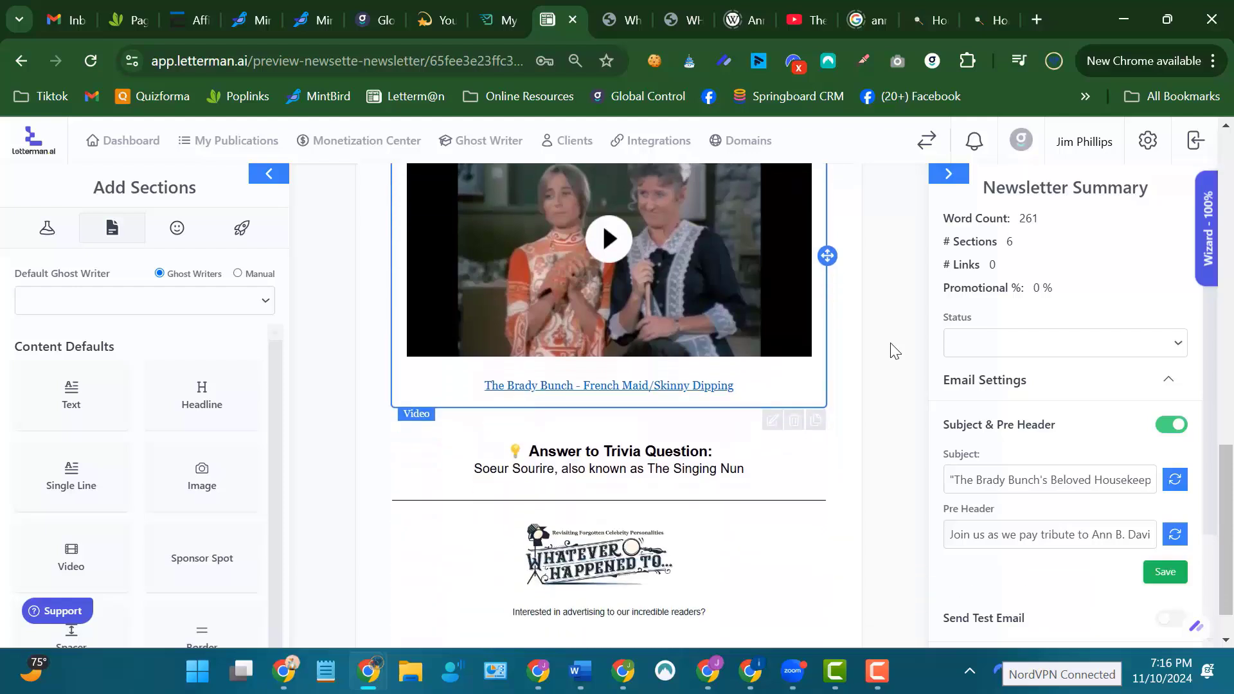
pyautogui.scroll(3, 889, 342)
pyautogui.scroll(2, 889, 342)
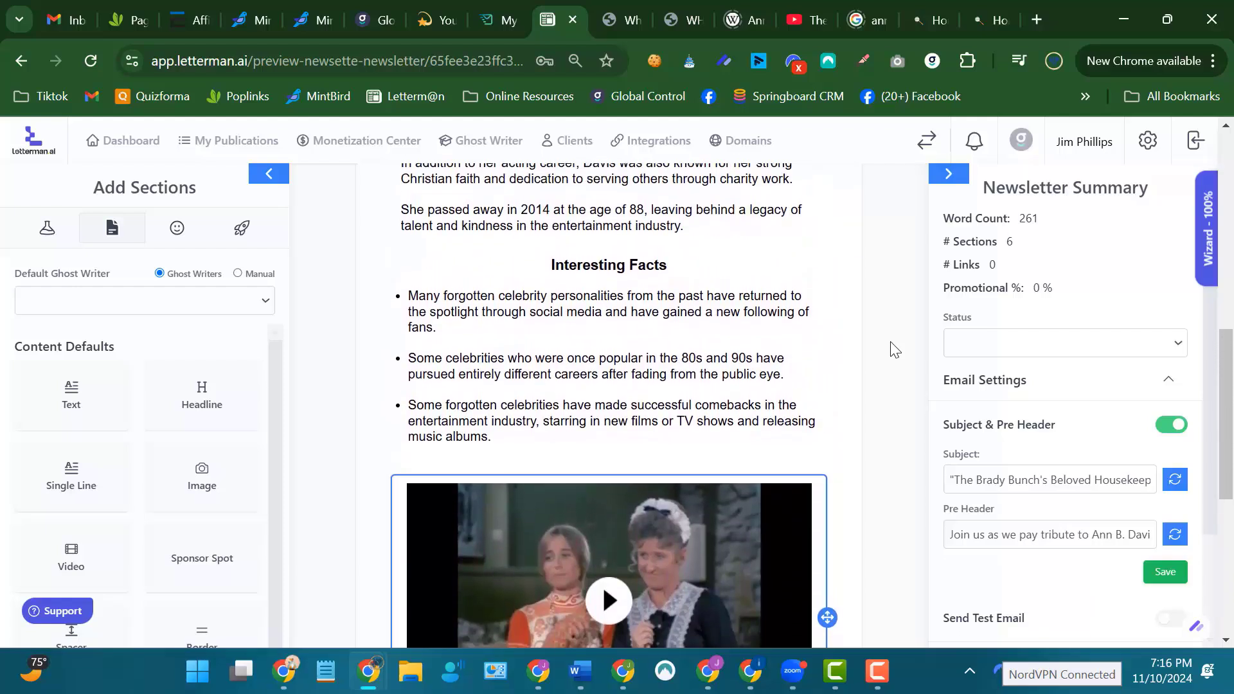
pyautogui.scroll(-2, 889, 342)
pyautogui.scroll(-3, 894, 345)
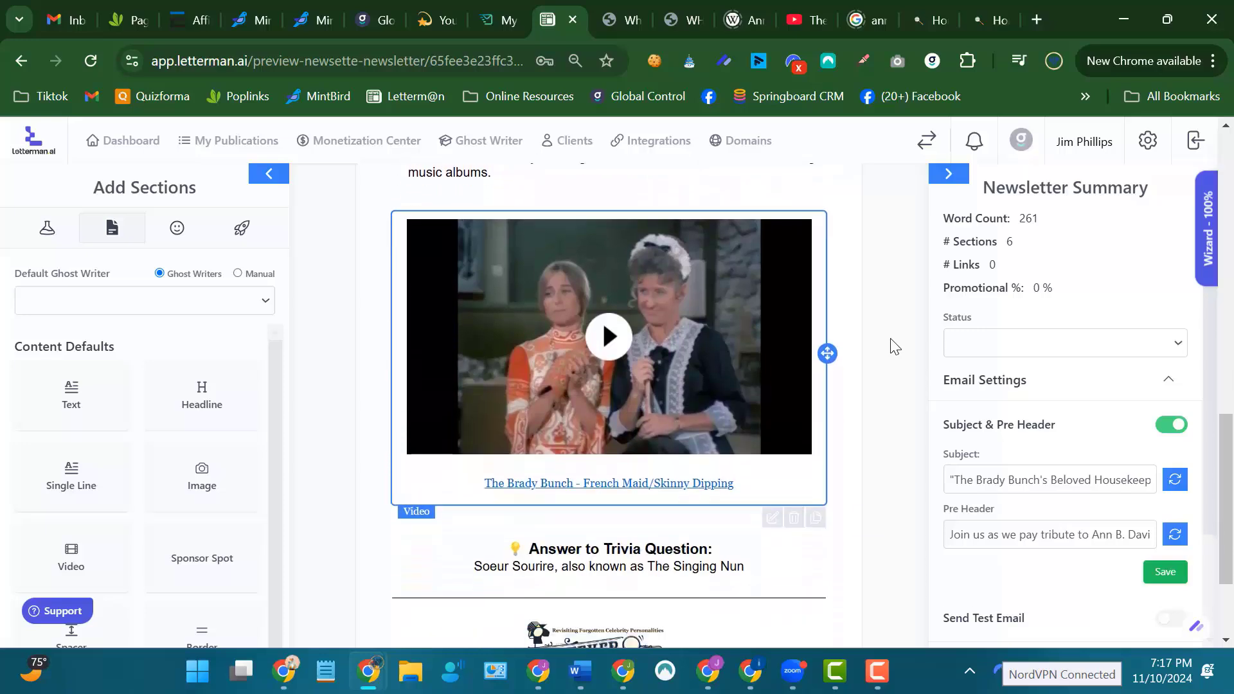
pyautogui.scroll(12, 895, 345)
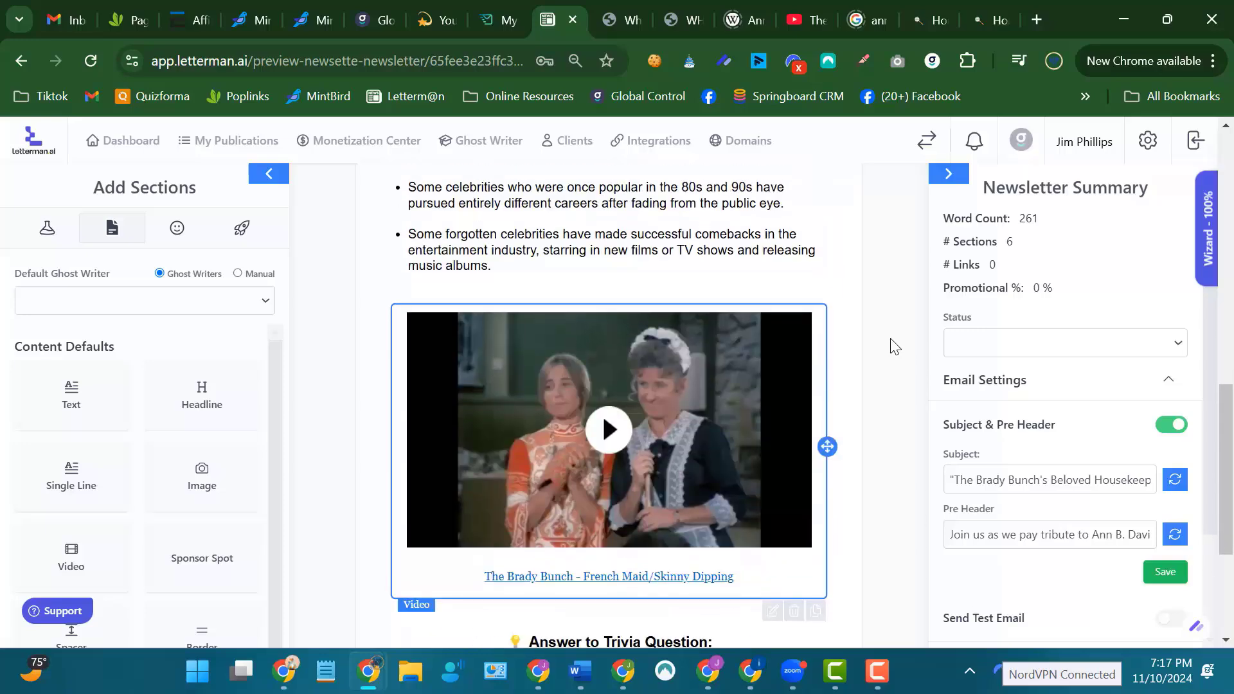
pyautogui.scroll(-5, 895, 346)
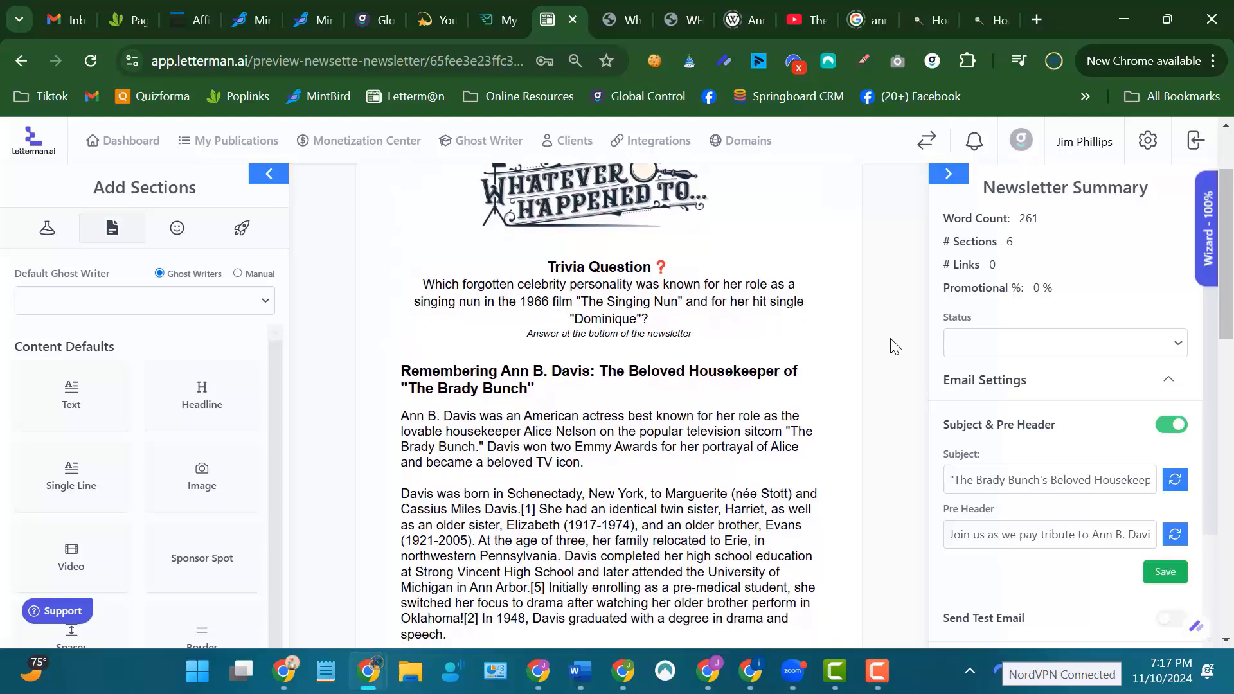
pyautogui.scroll(-3, 894, 345)
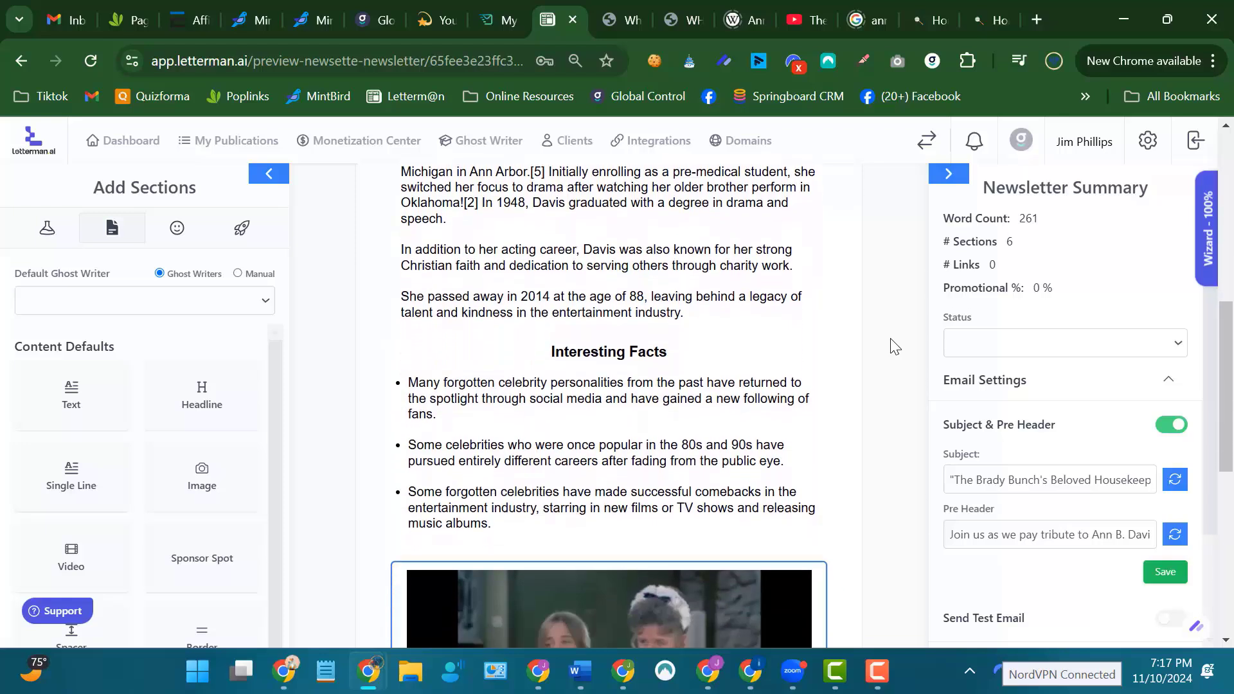
pyautogui.scroll(-2, 890, 346)
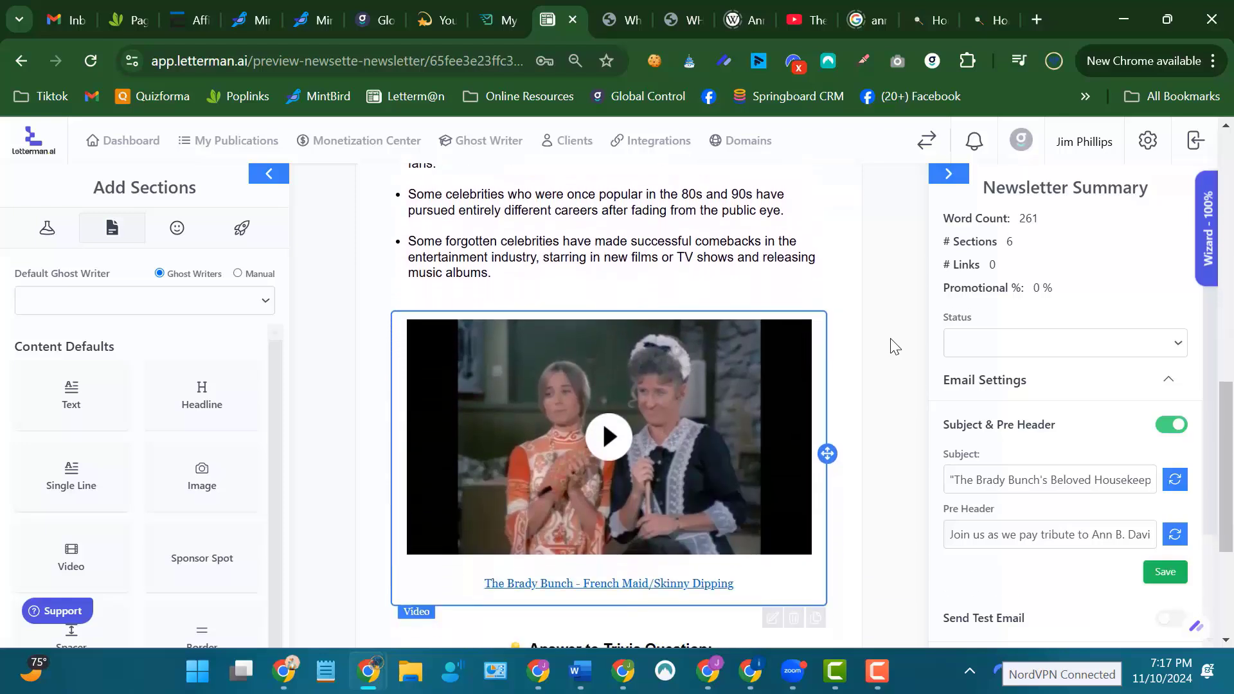
pyautogui.scroll(6, 891, 346)
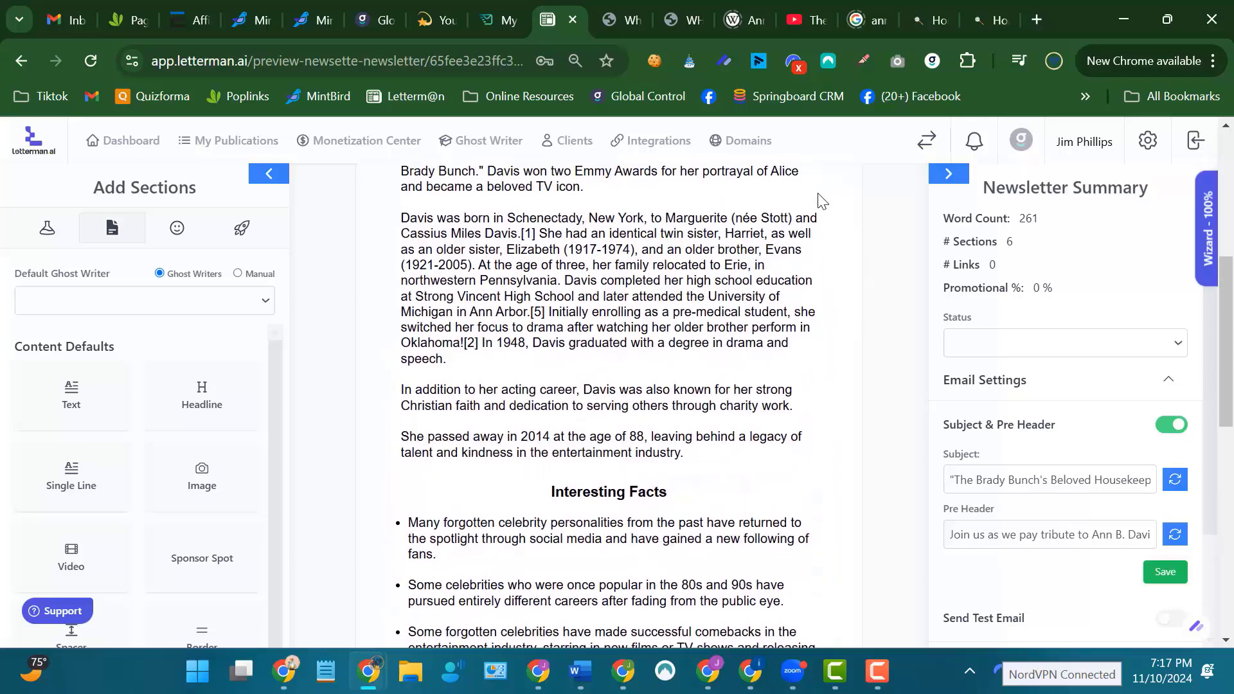
# Switch to the Google Images results for "ann b davis award" and open the related IMDb photo of the group holding awards.
pyautogui.click(854, 33)
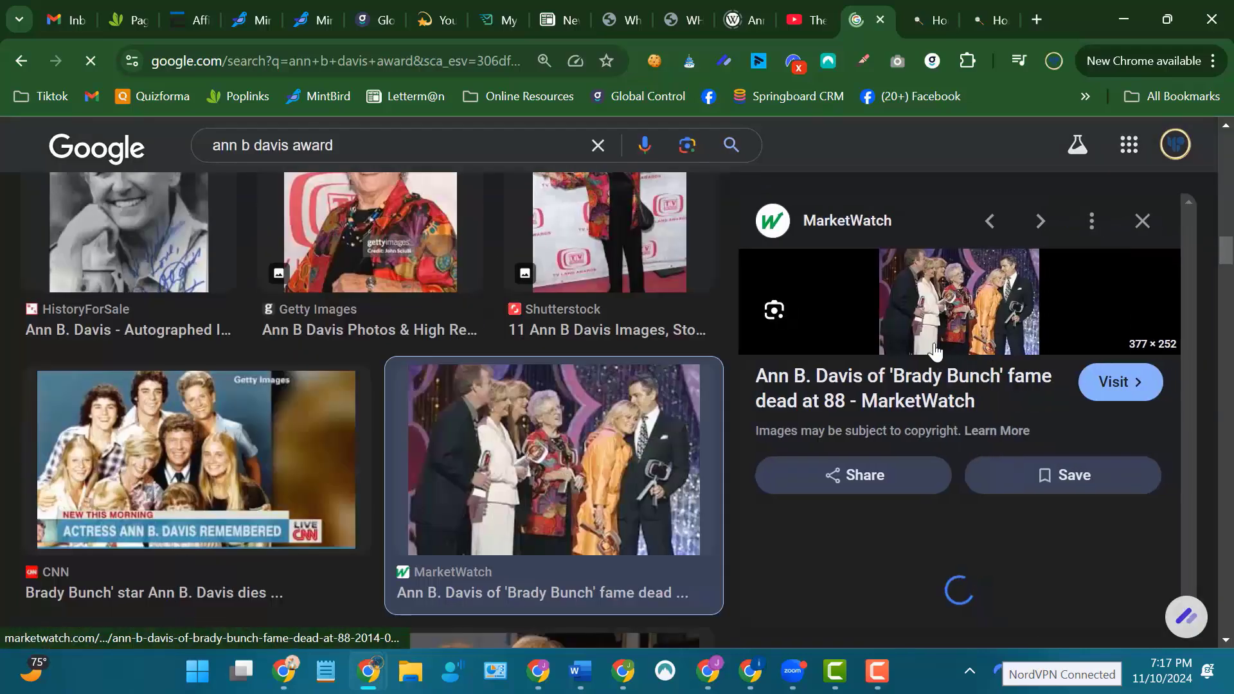
pyautogui.scroll(3, 613, 314)
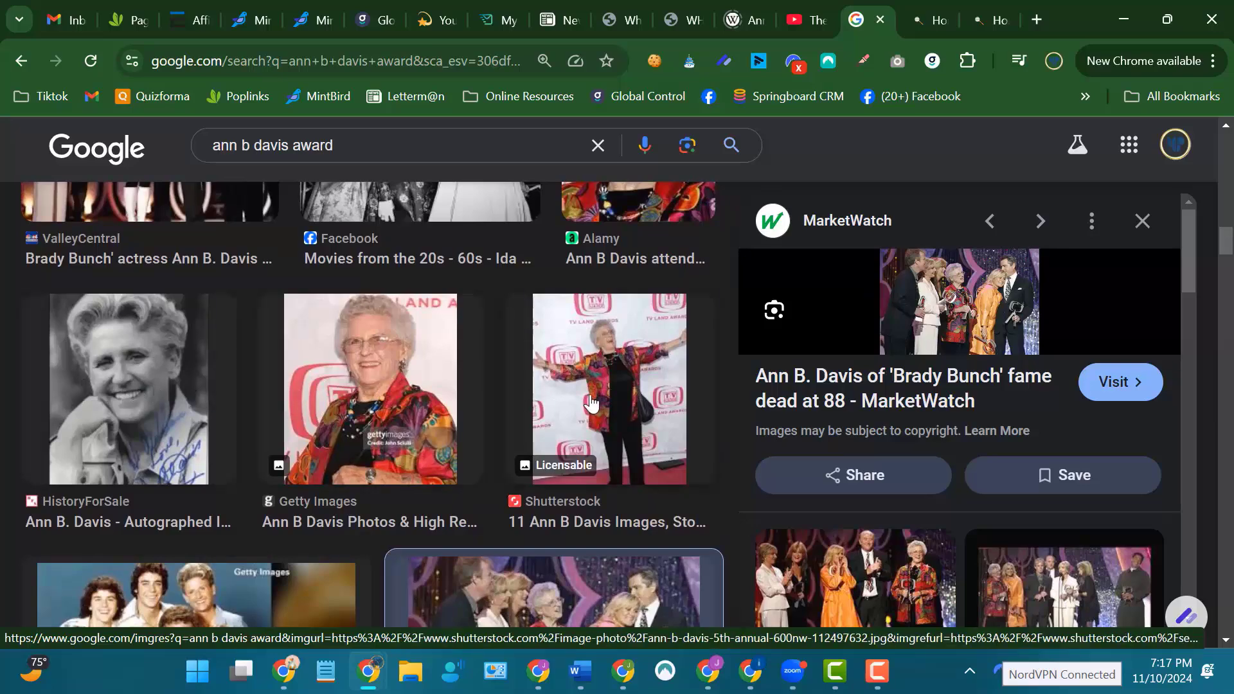
pyautogui.scroll(9, 623, 333)
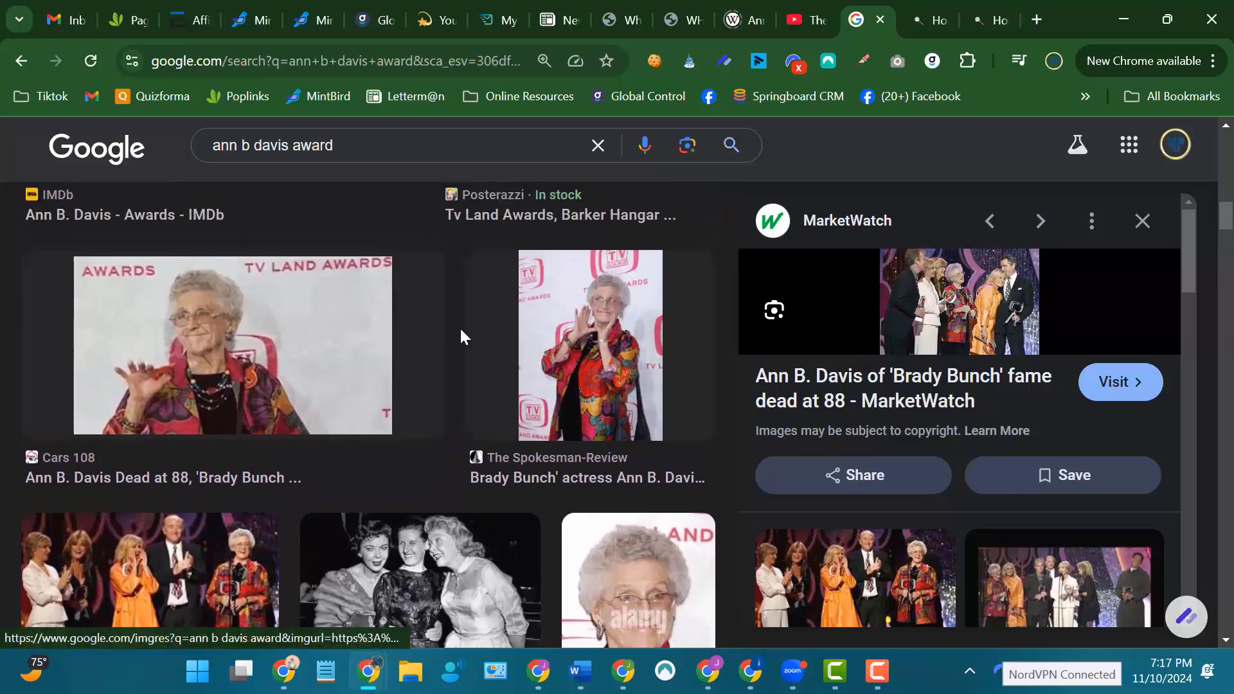
pyautogui.scroll(-4, 773, 311)
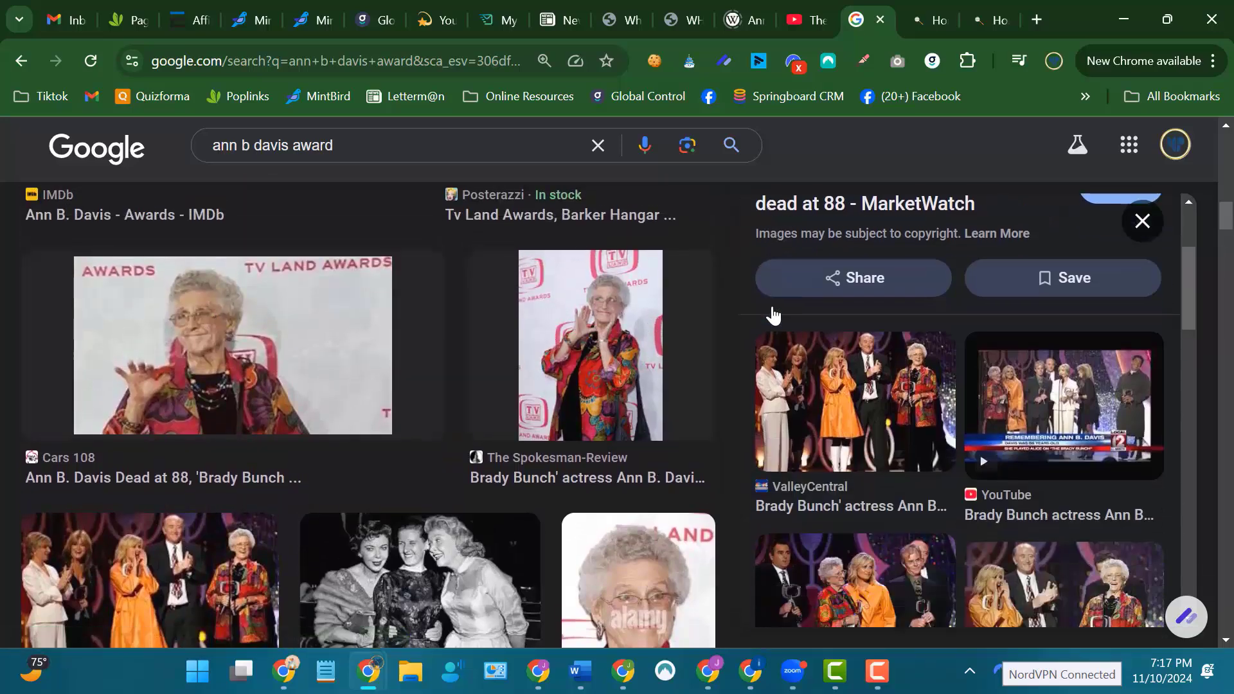
pyautogui.scroll(-5, 889, 395)
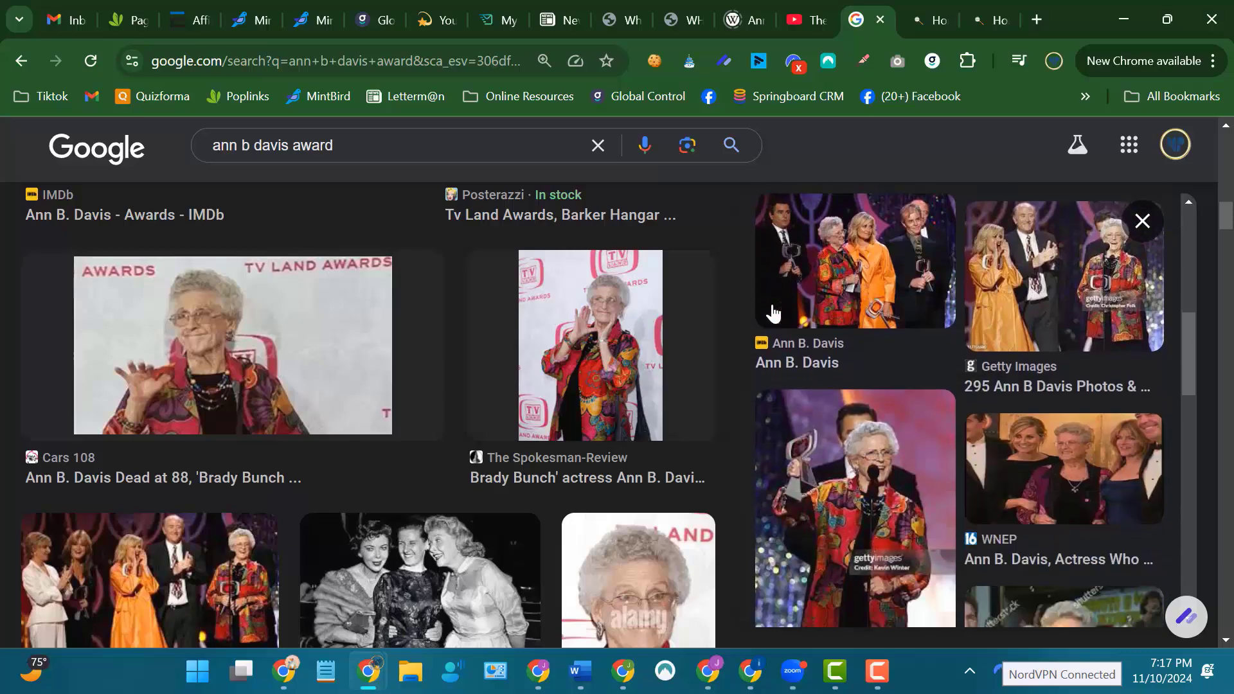
pyautogui.scroll(2, 890, 395)
pyautogui.scroll(1, 890, 395)
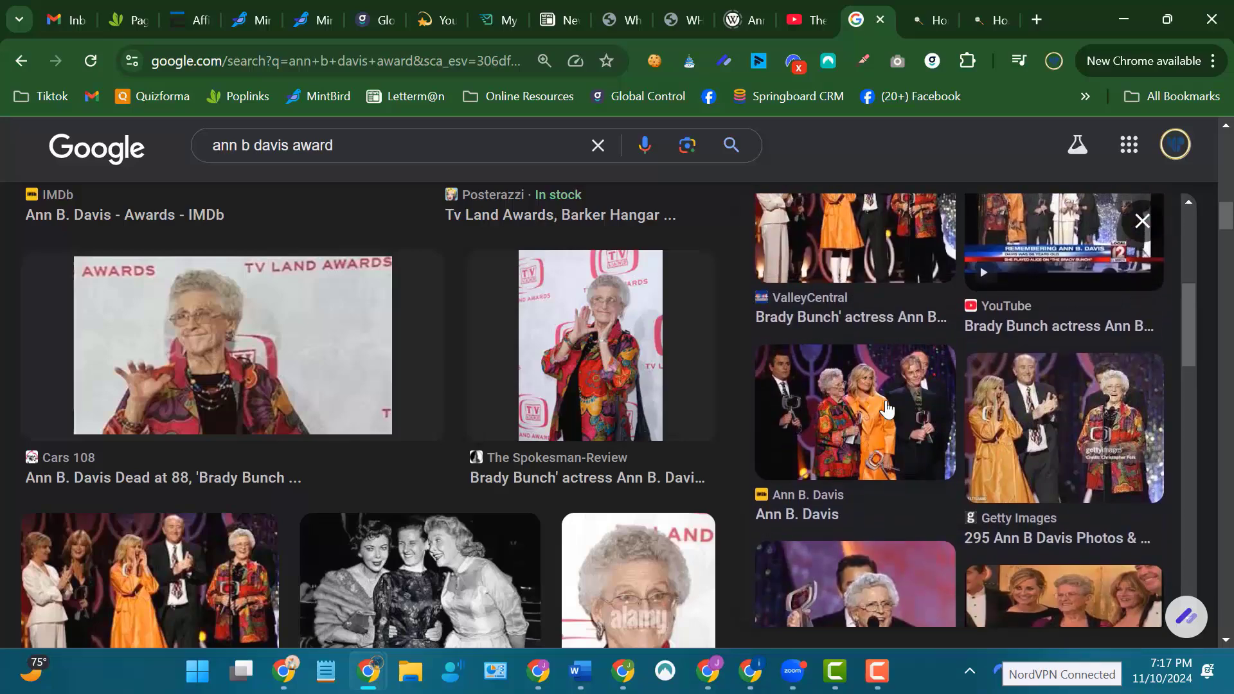
pyautogui.click(854, 409)
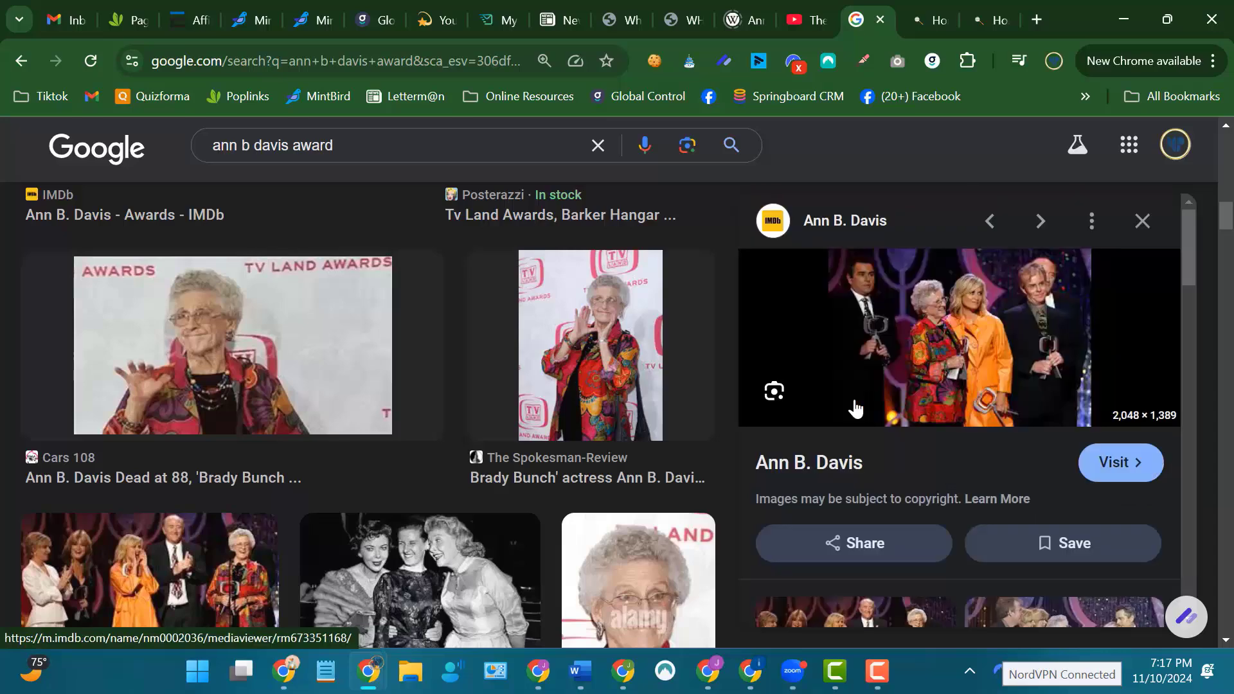
# Save the IMDb photo to Downloads as "Ann B. Davis Awards", replacing the existing JPG file of that name.
pyautogui.rightClick(938, 344)
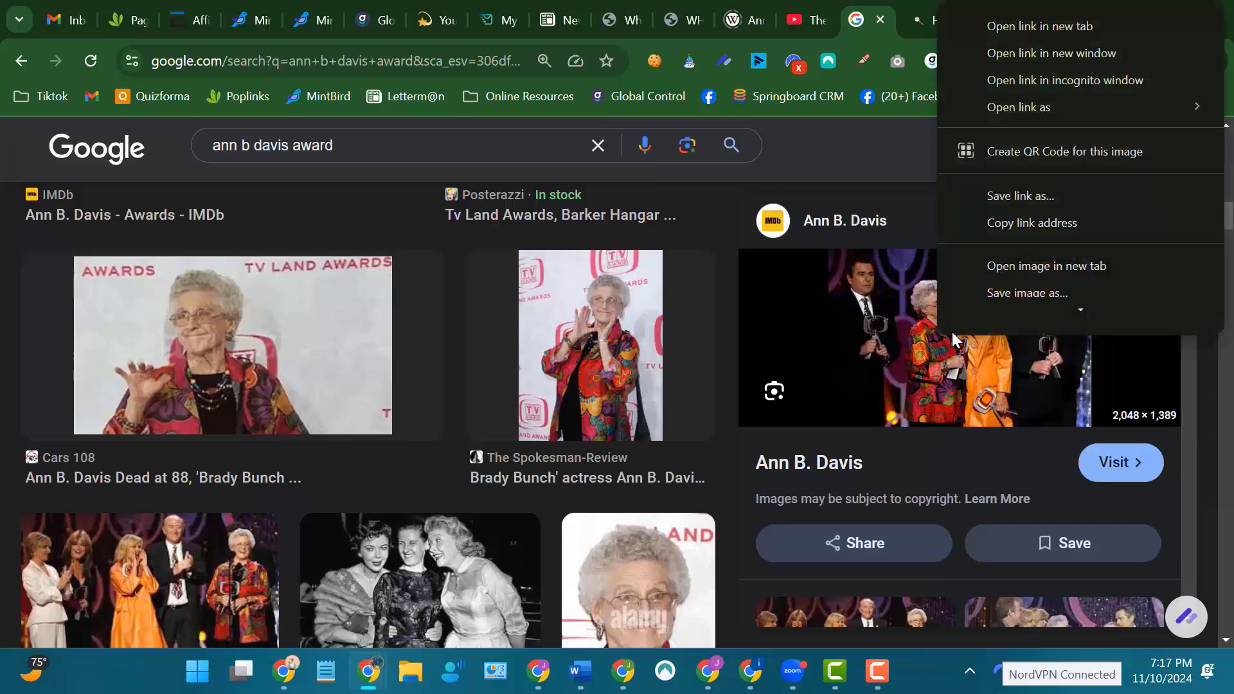
pyautogui.scroll(-3, 1020, 204)
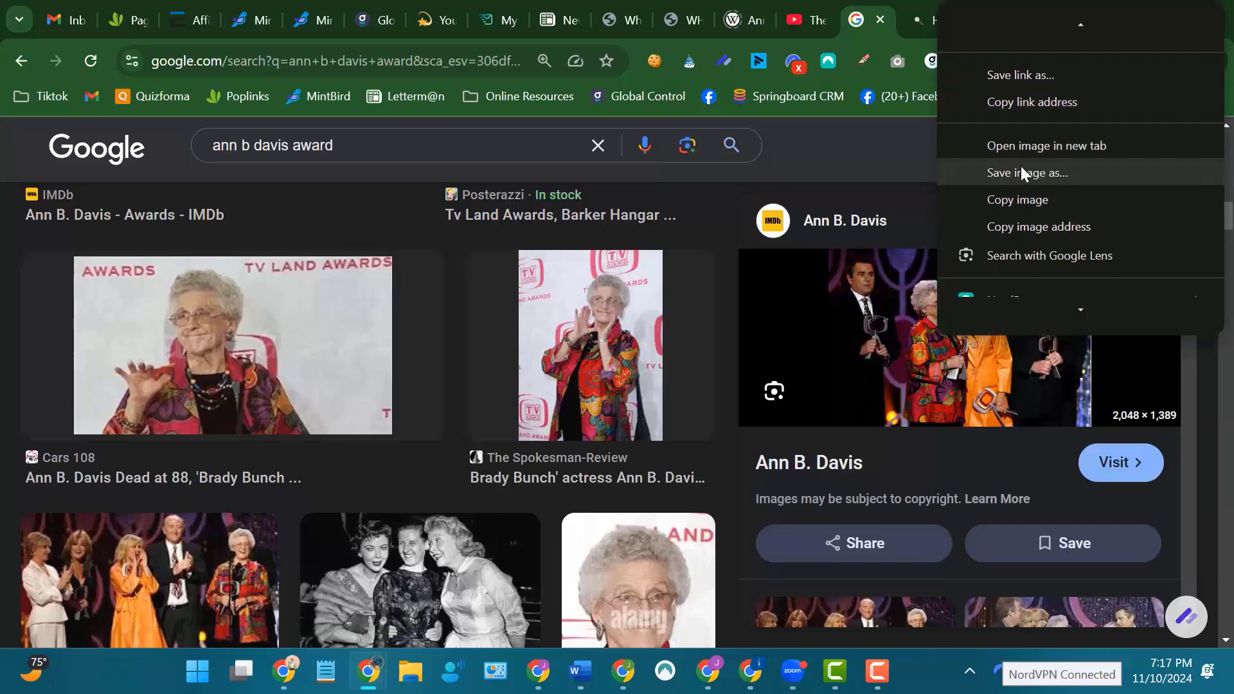
pyautogui.click(1019, 171)
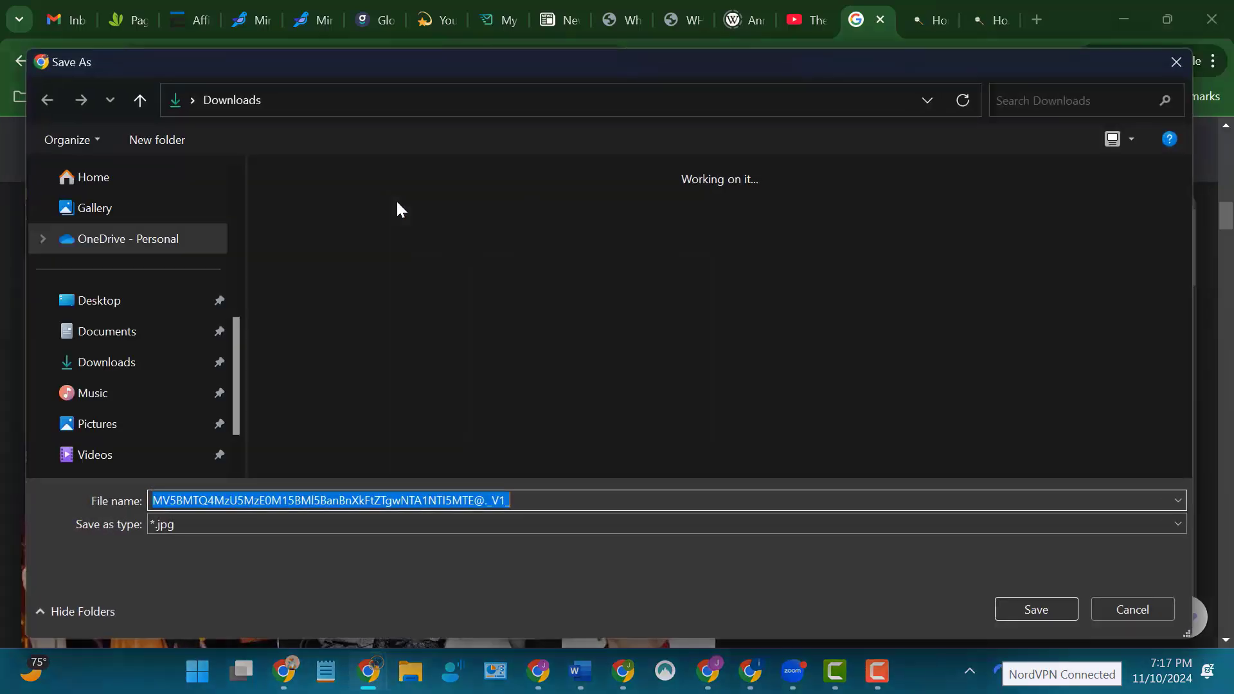
pyautogui.click(132, 293)
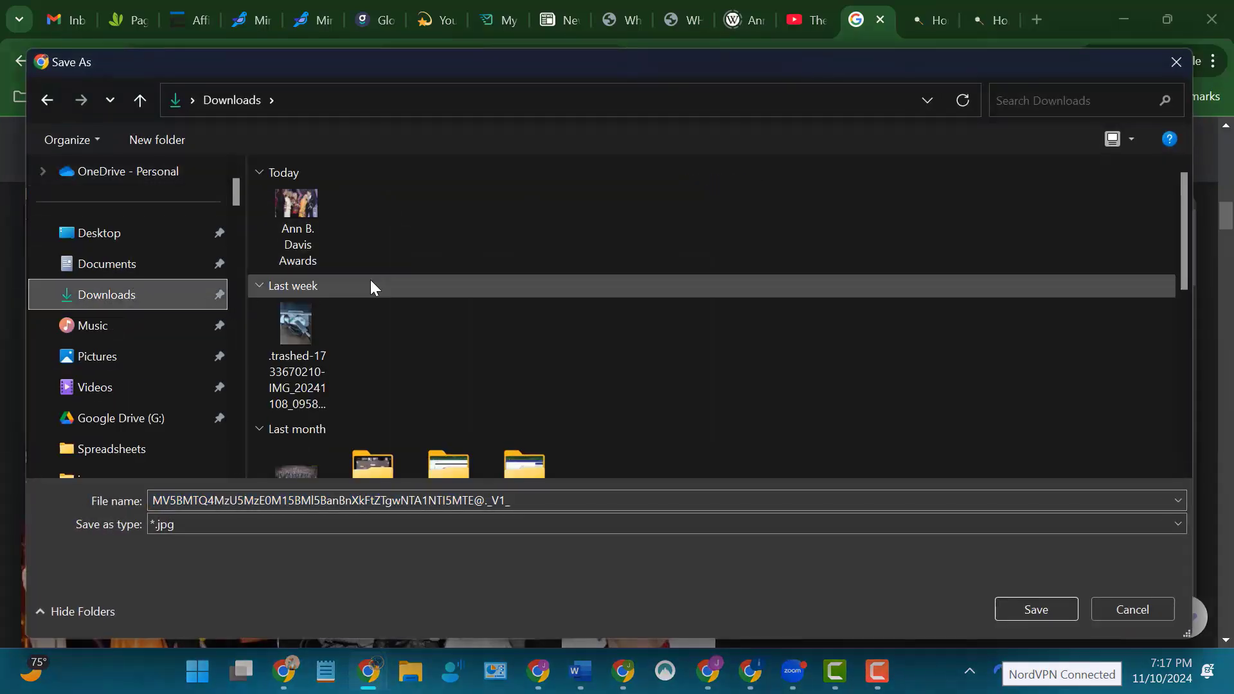
pyautogui.click(303, 218)
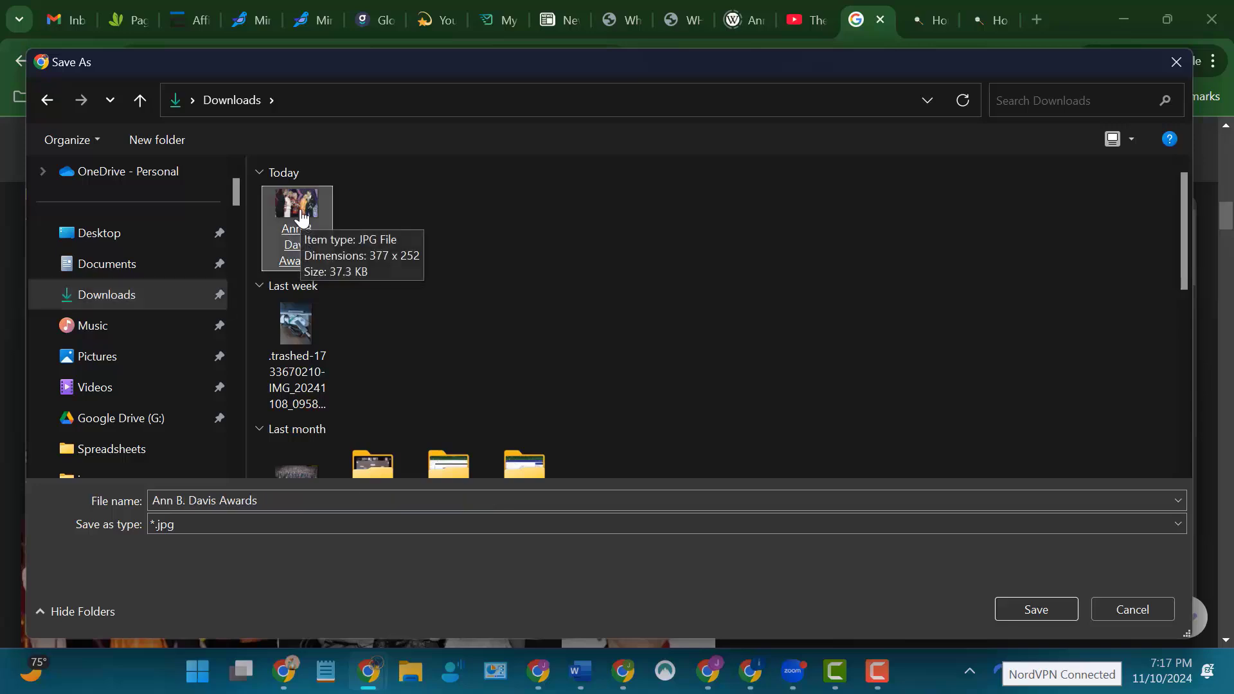
pyautogui.click(1037, 609)
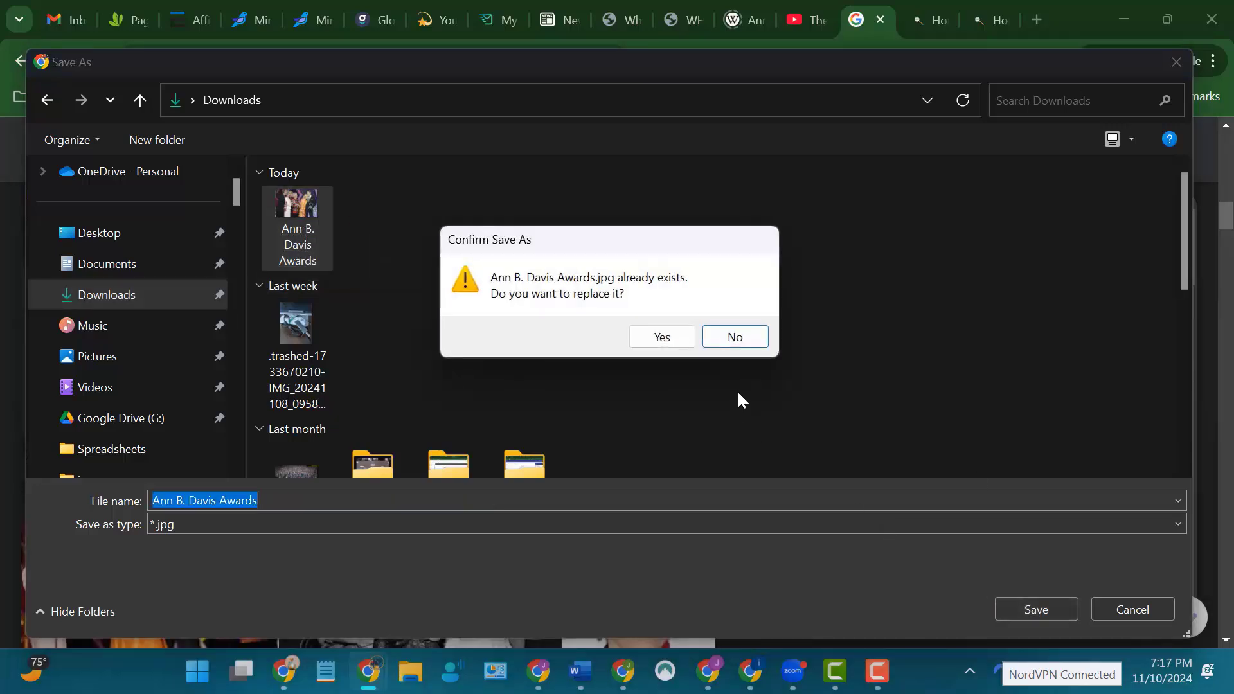
pyautogui.click(667, 336)
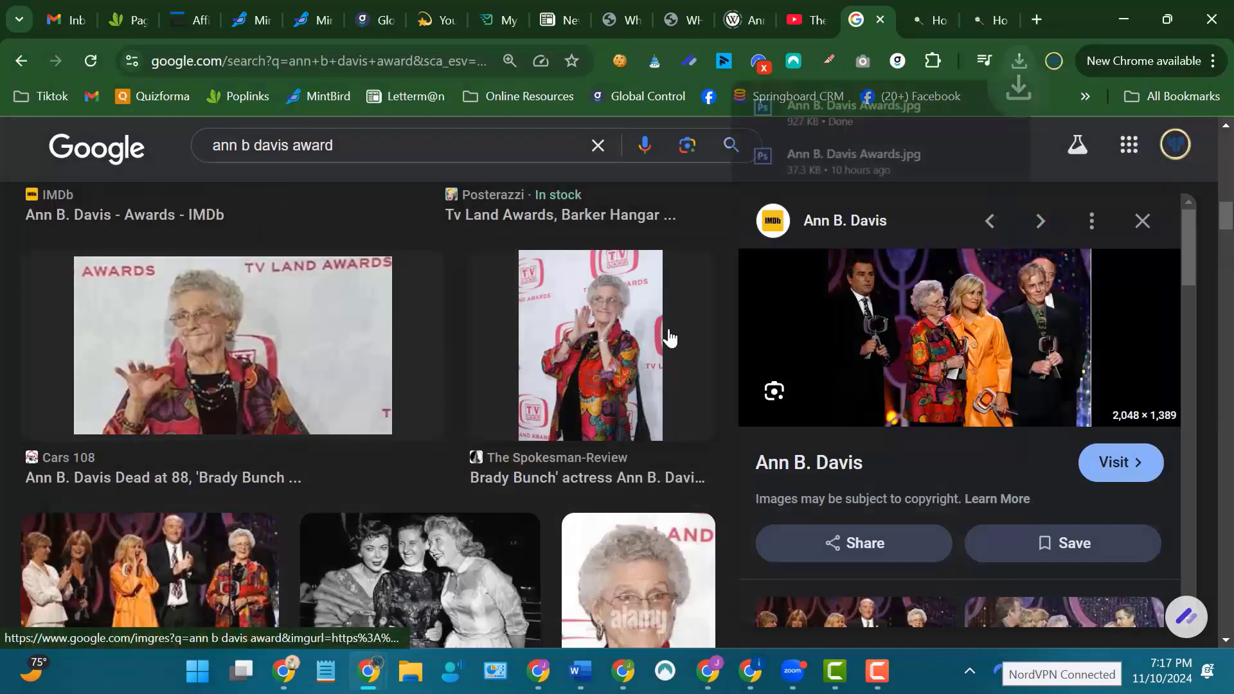
# Switch back to Letterman and insert an Image content section between the article and the Interesting Facts.
pyautogui.click(557, 21)
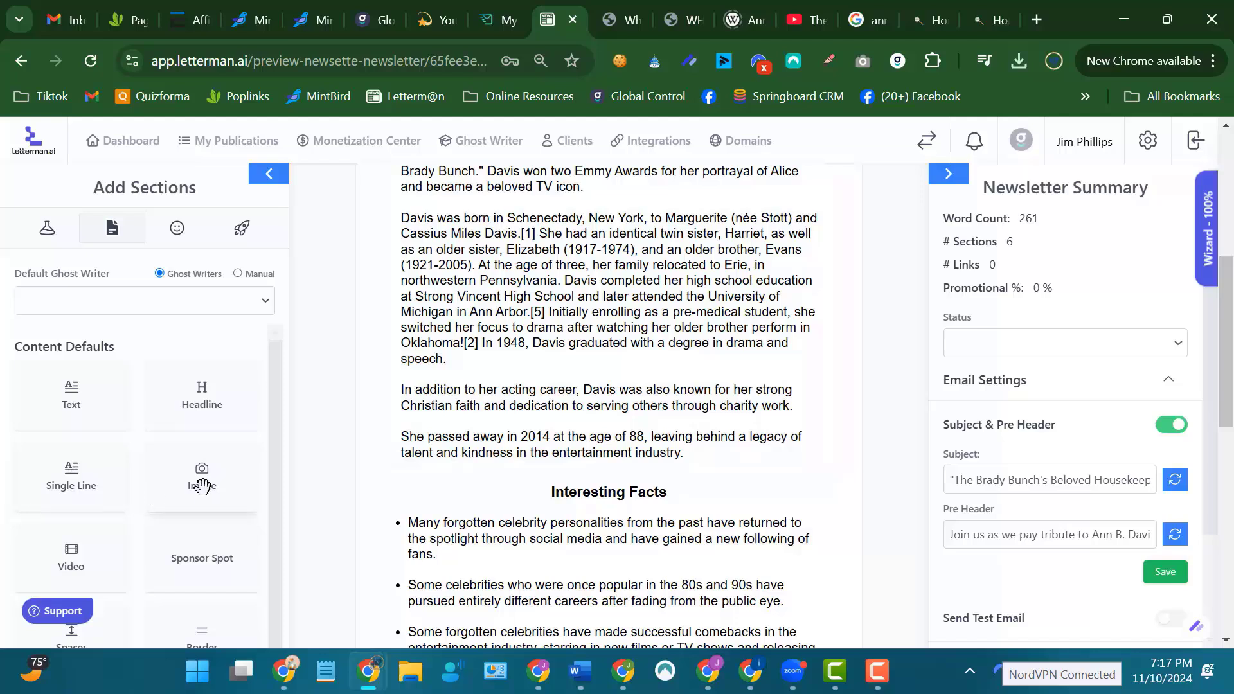
pyautogui.moveTo(202, 485); pyautogui.dragTo(622, 534)
pyautogui.scroll(-5, 726, 510)
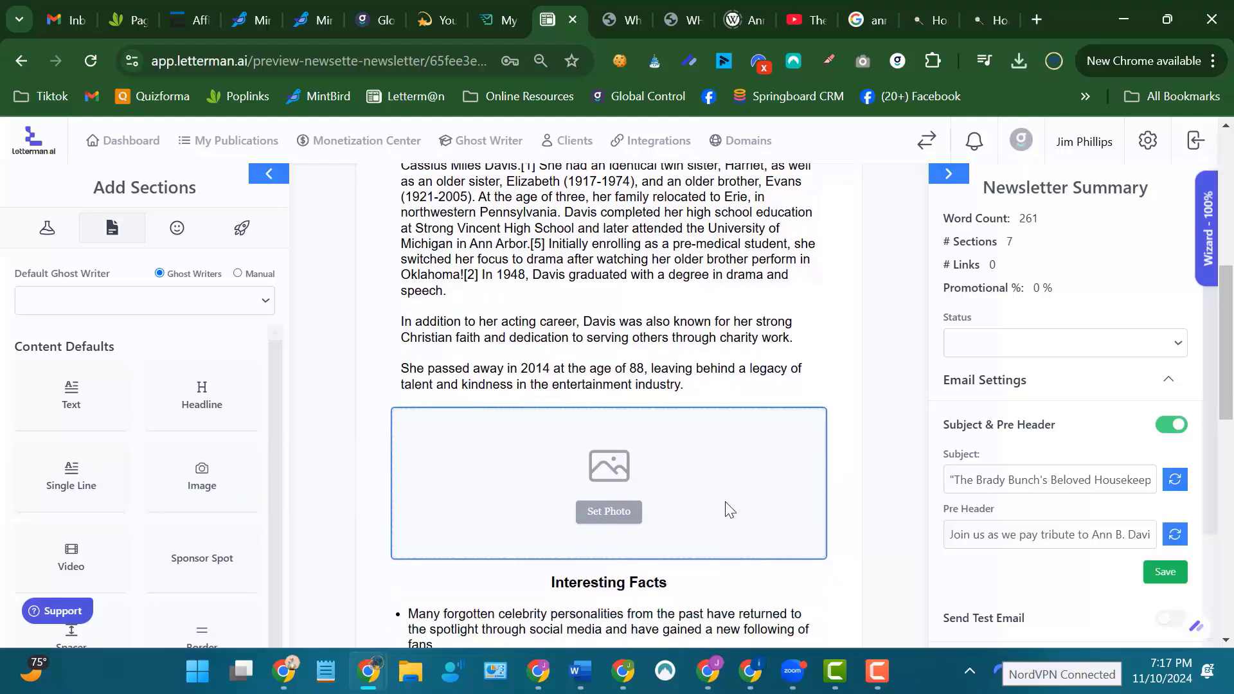
# Upload "Ann B. Davis Awards" from Downloads as the new image section's photo and update the section.
pyautogui.click(610, 295)
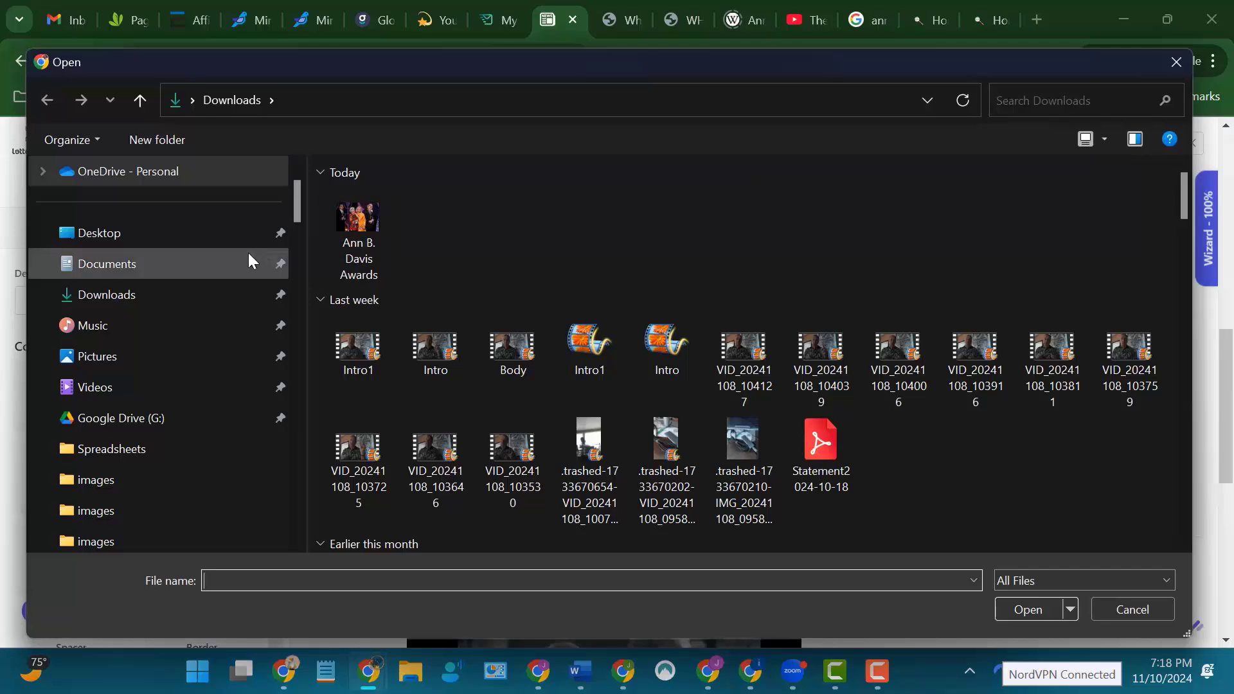
pyautogui.doubleClick(358, 222)
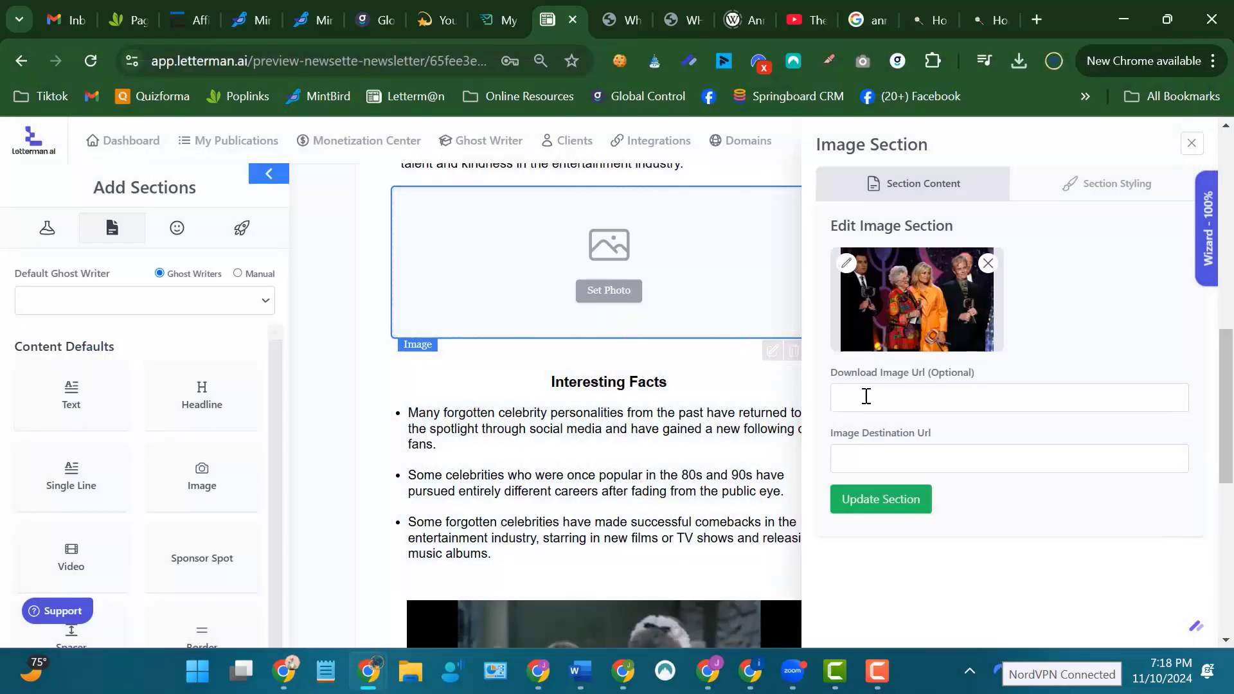
pyautogui.click(842, 458)
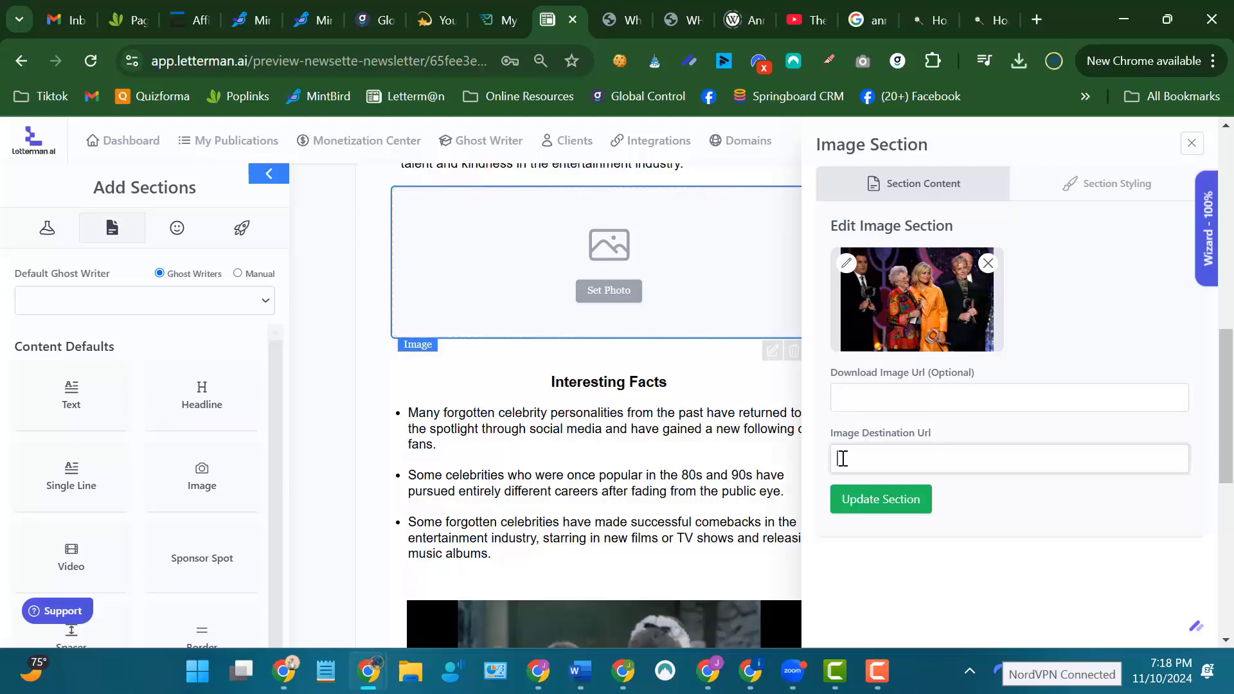
pyautogui.click(883, 505)
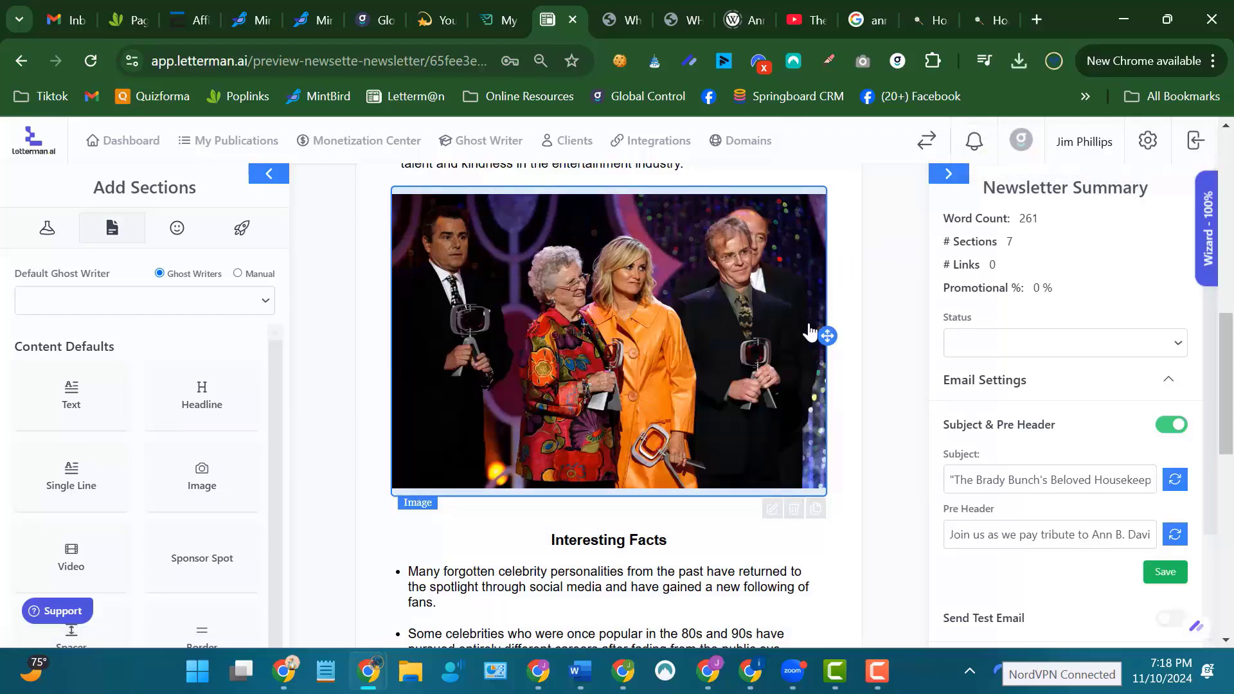
# Reopen the awards image section's settings, and copy the gruv.com link listed under Gruv in the Notepad notes.
pyautogui.click(772, 511)
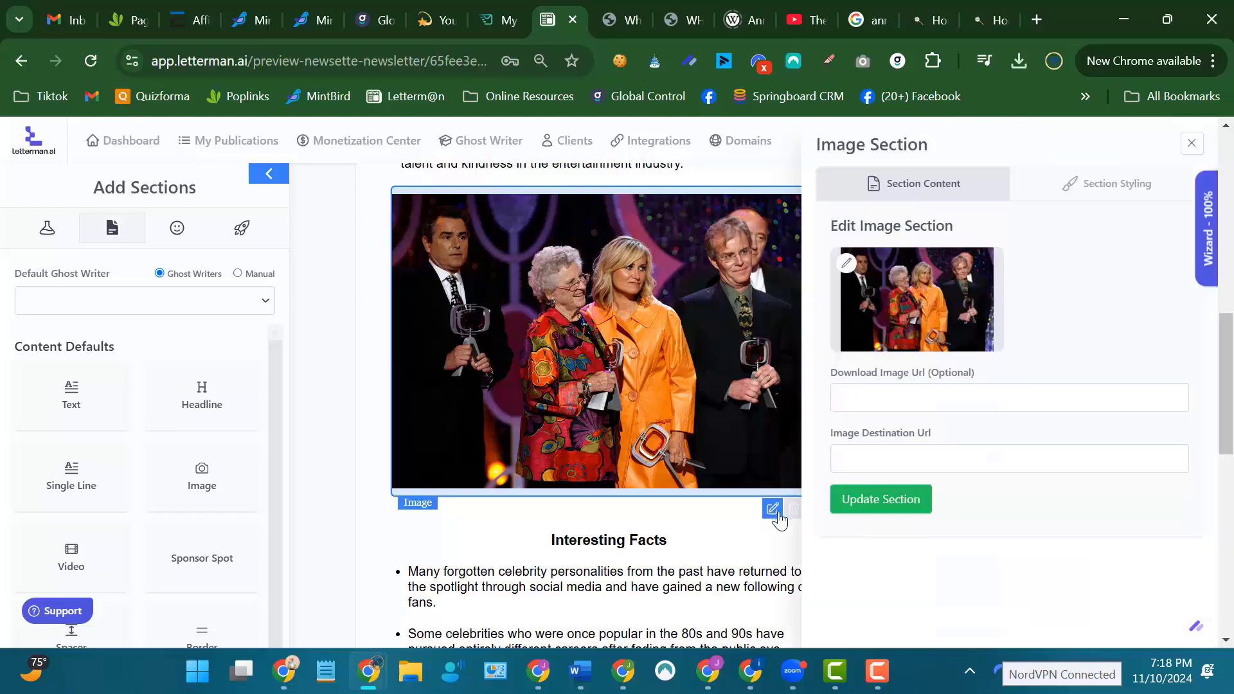
pyautogui.click(837, 459)
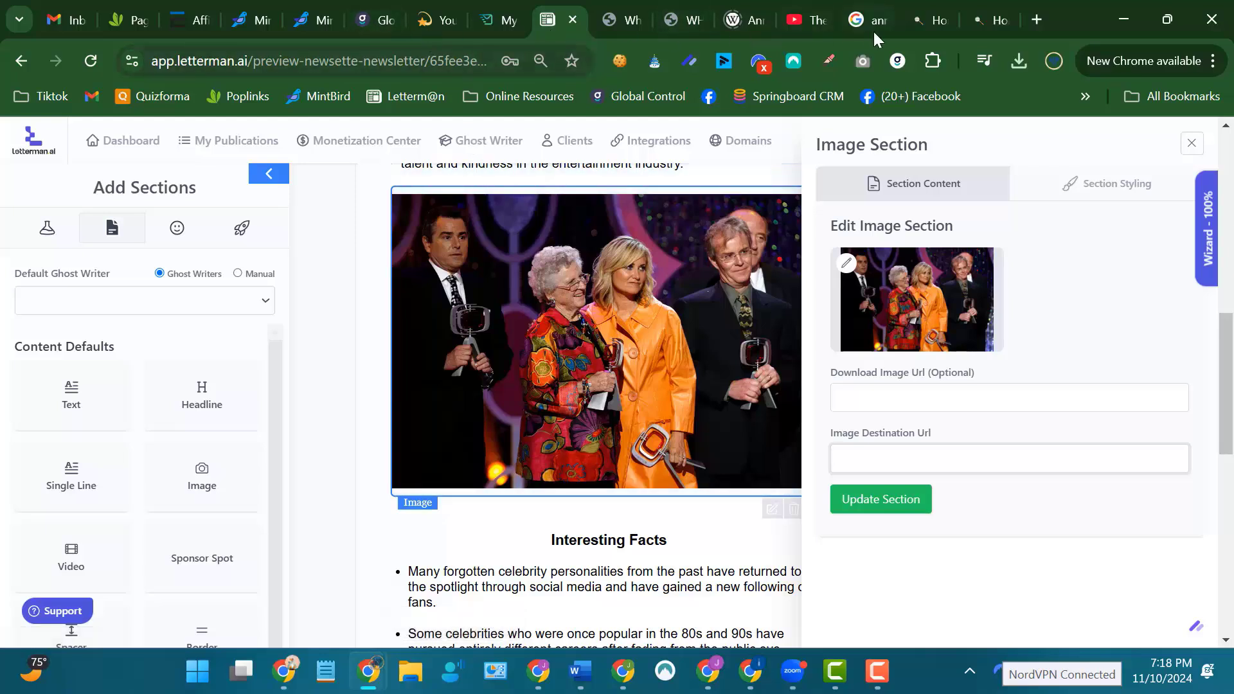
pyautogui.click(330, 676)
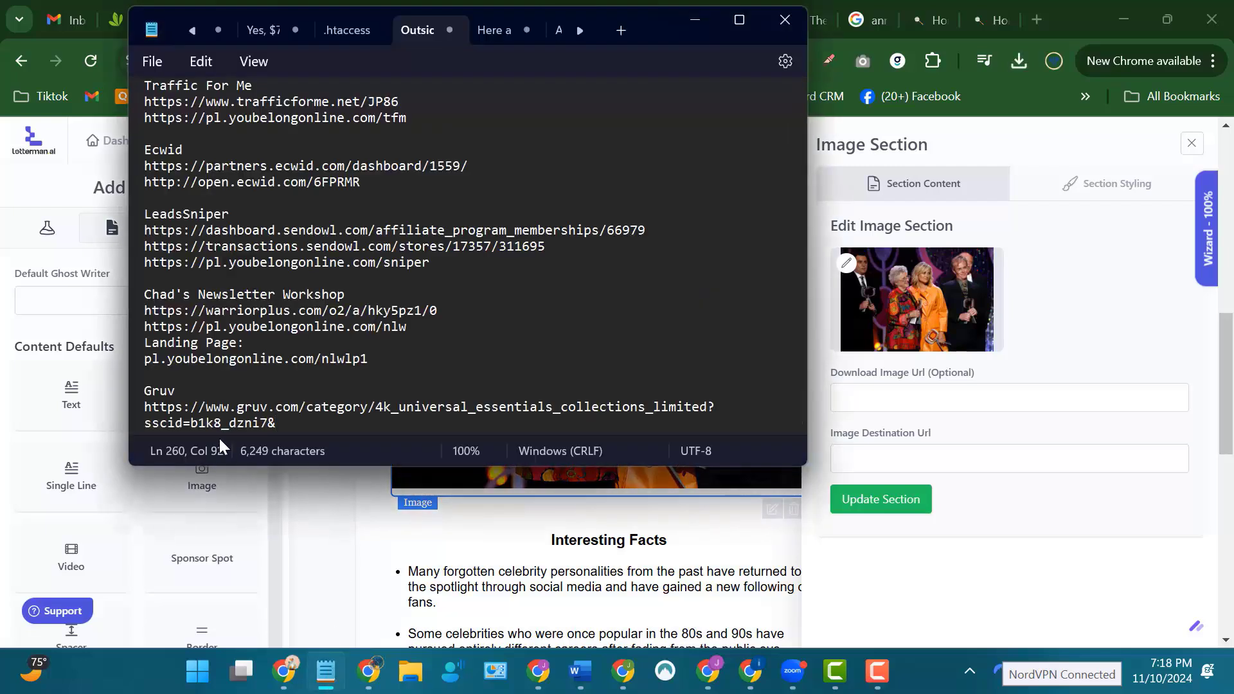
pyautogui.moveTo(145, 407); pyautogui.dragTo(284, 428)
pyautogui.rightClick(241, 410)
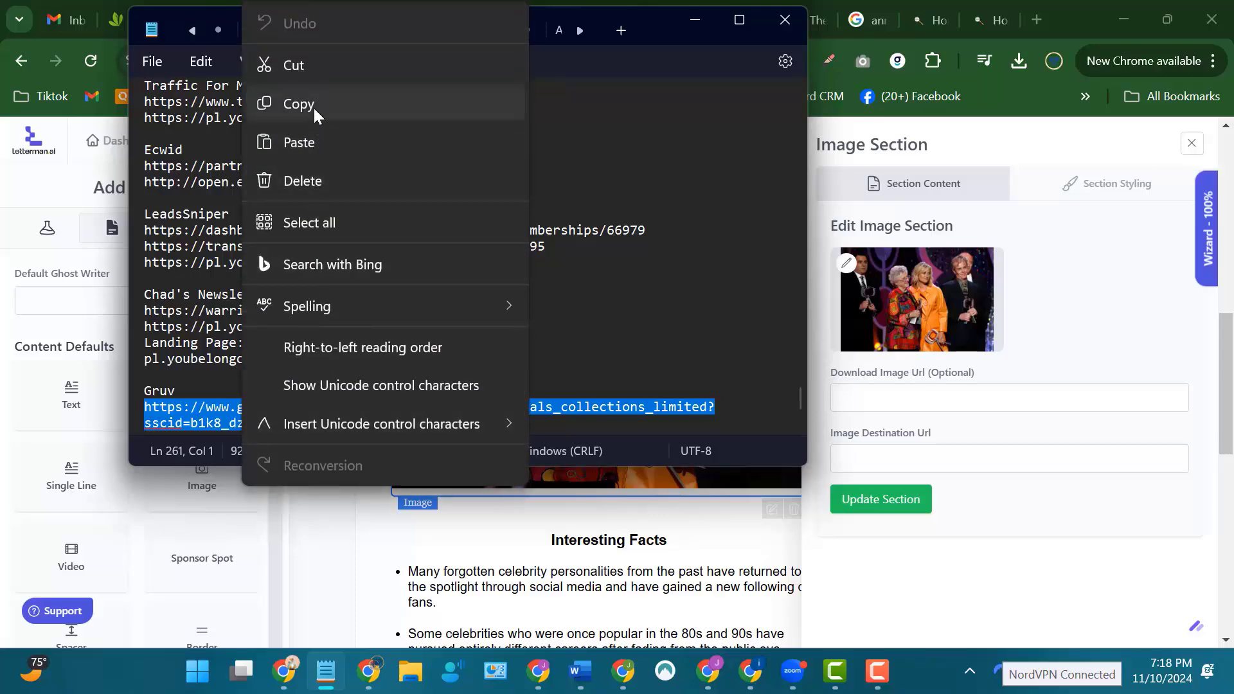
pyautogui.click(314, 106)
pyautogui.click(694, 24)
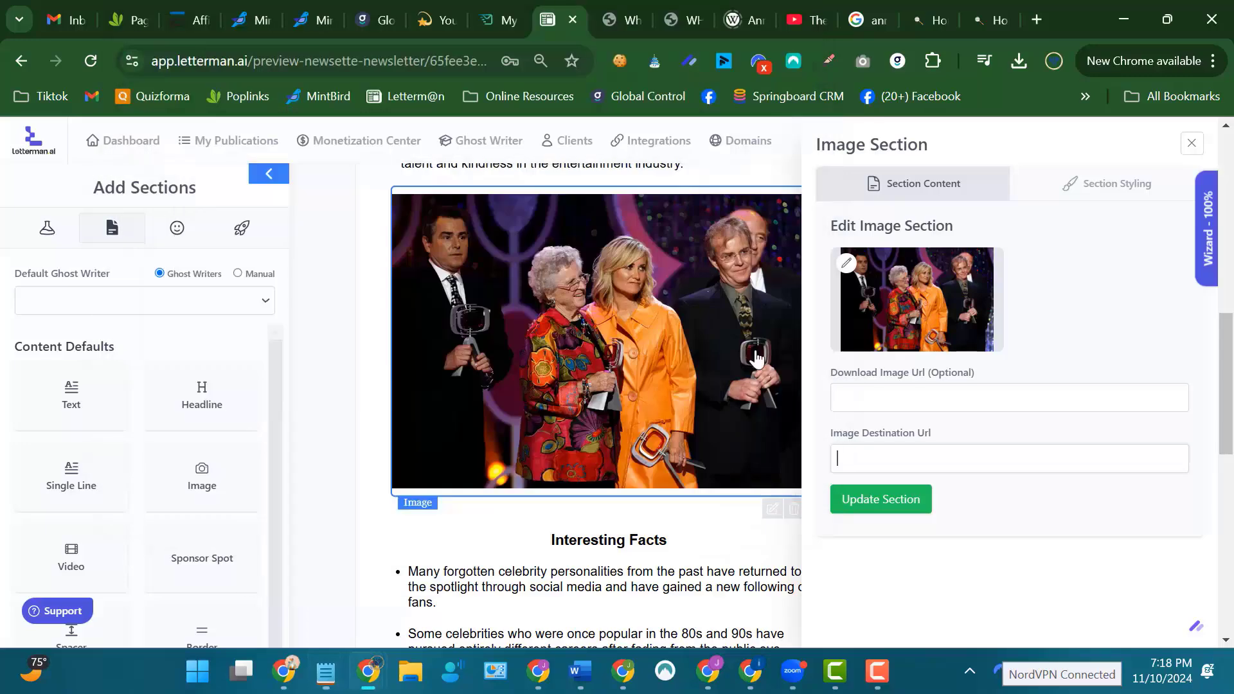
# Paste the copied Gruv link as the awards photo's Image Destination Url and update the section.
pyautogui.click(844, 459)
pyautogui.rightClick(844, 459)
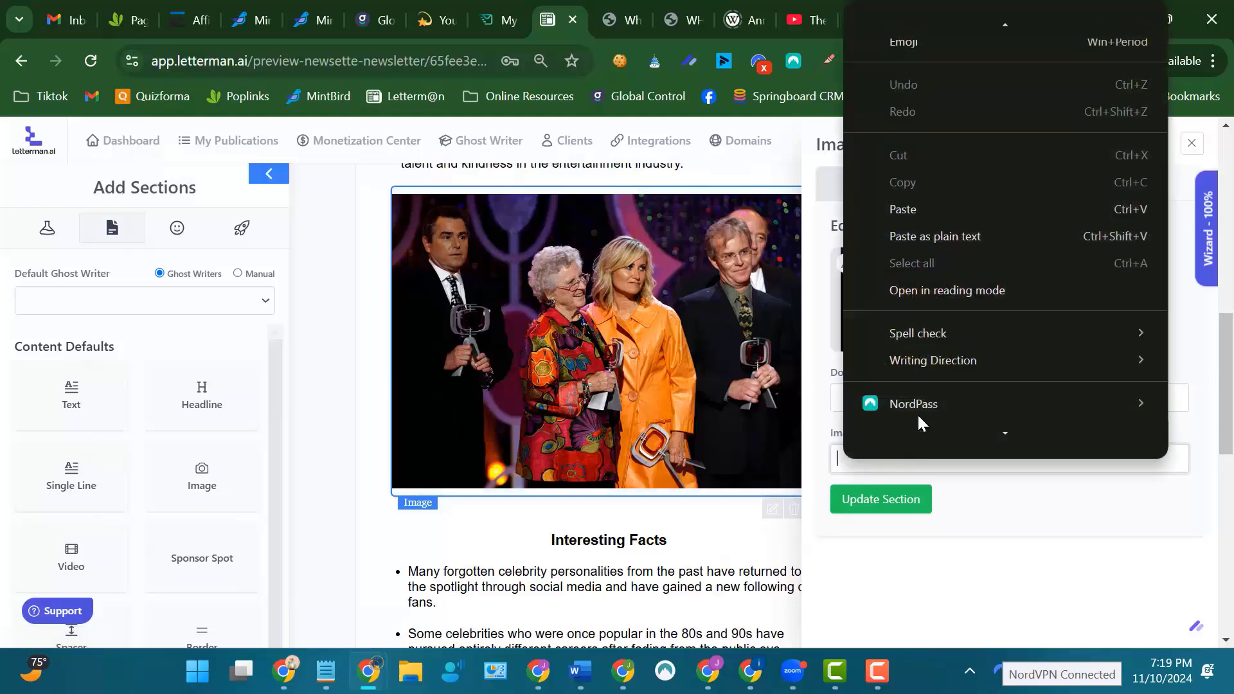
pyautogui.click(909, 201)
pyautogui.click(894, 496)
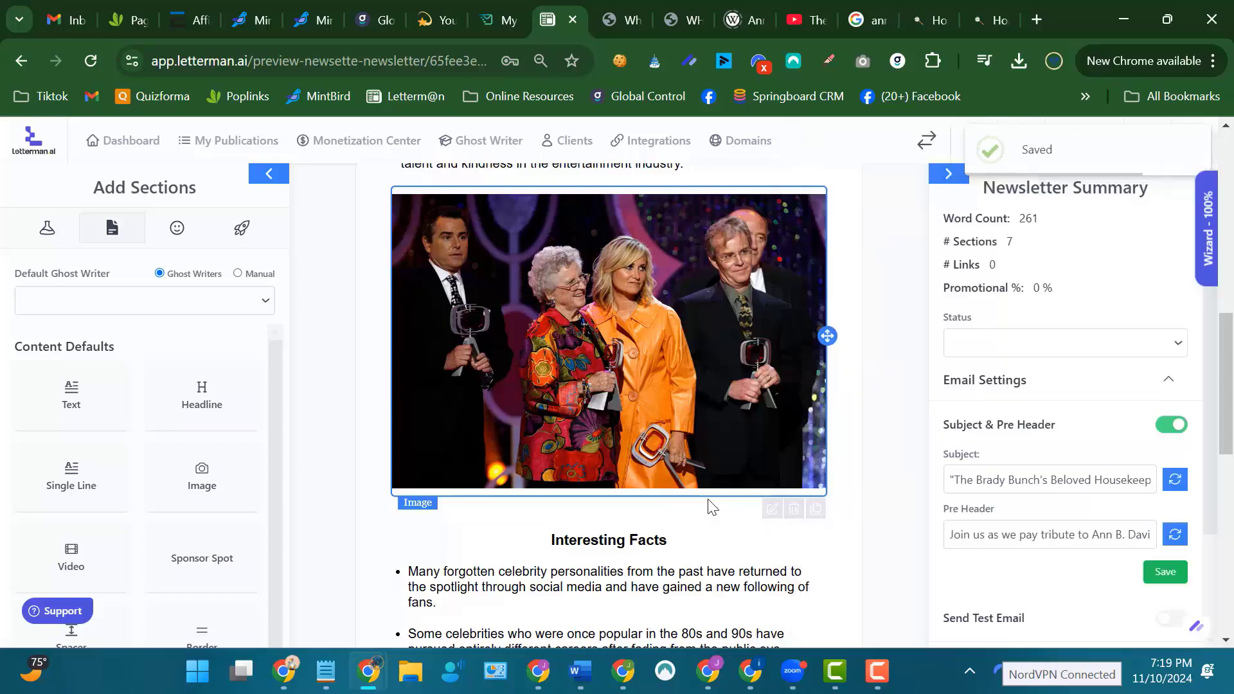
# Review the newsletter from the header and trivia question through the article to the awards photo and Interesting Facts.
pyautogui.scroll(-5, 882, 366)
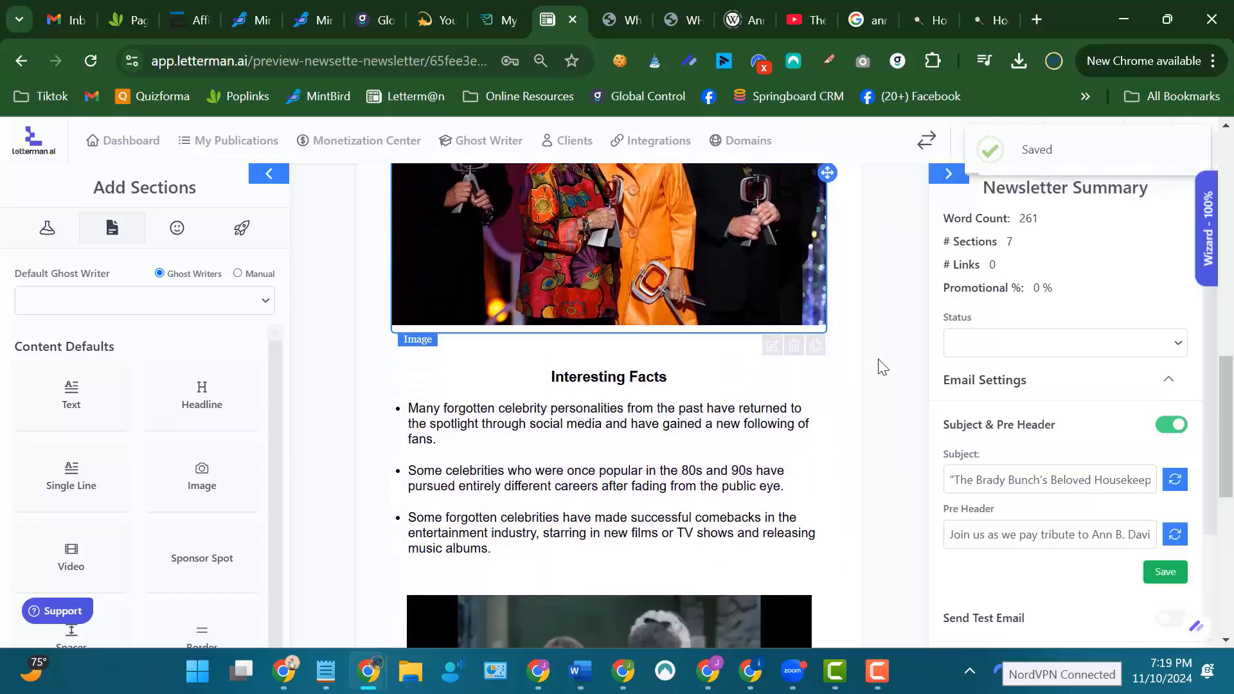
pyautogui.scroll(6, 882, 366)
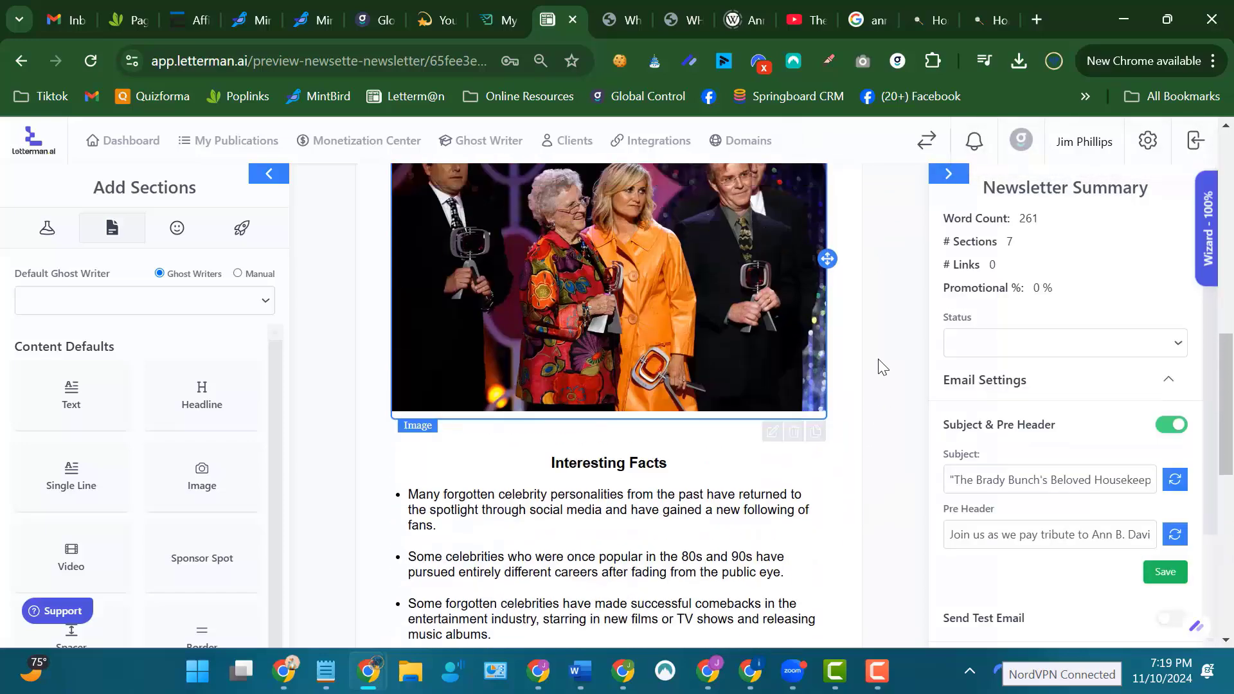
pyautogui.scroll(7, 882, 366)
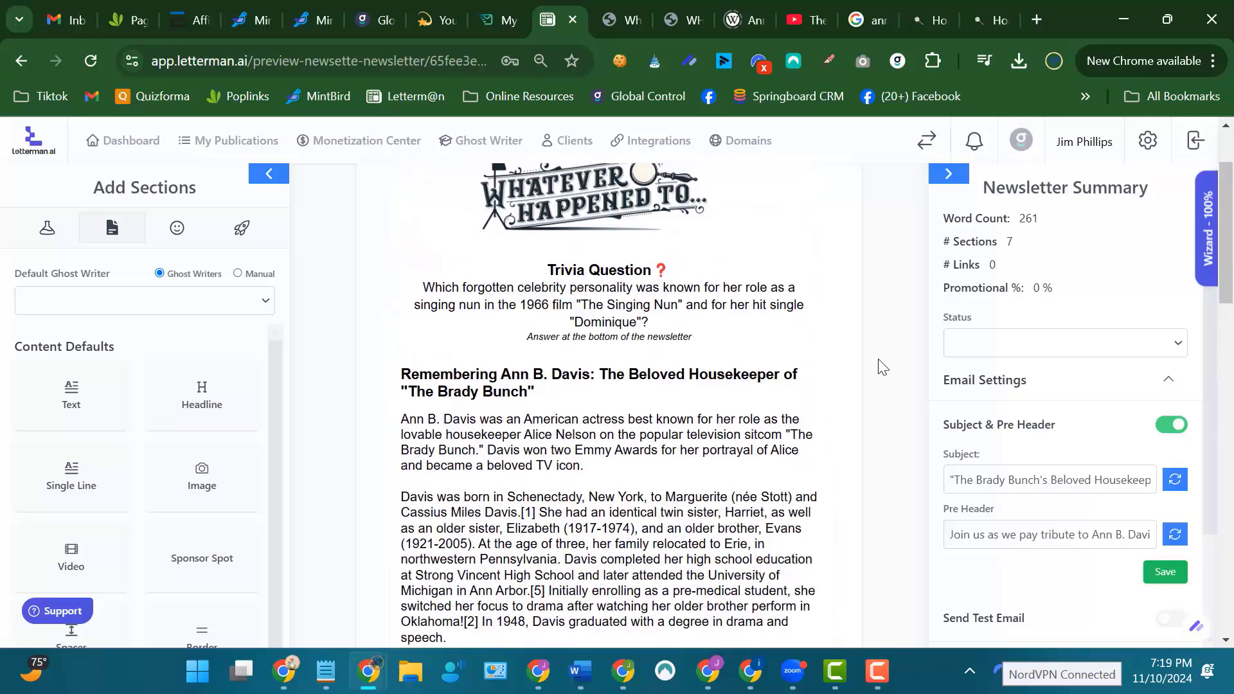
pyautogui.scroll(-2, 879, 363)
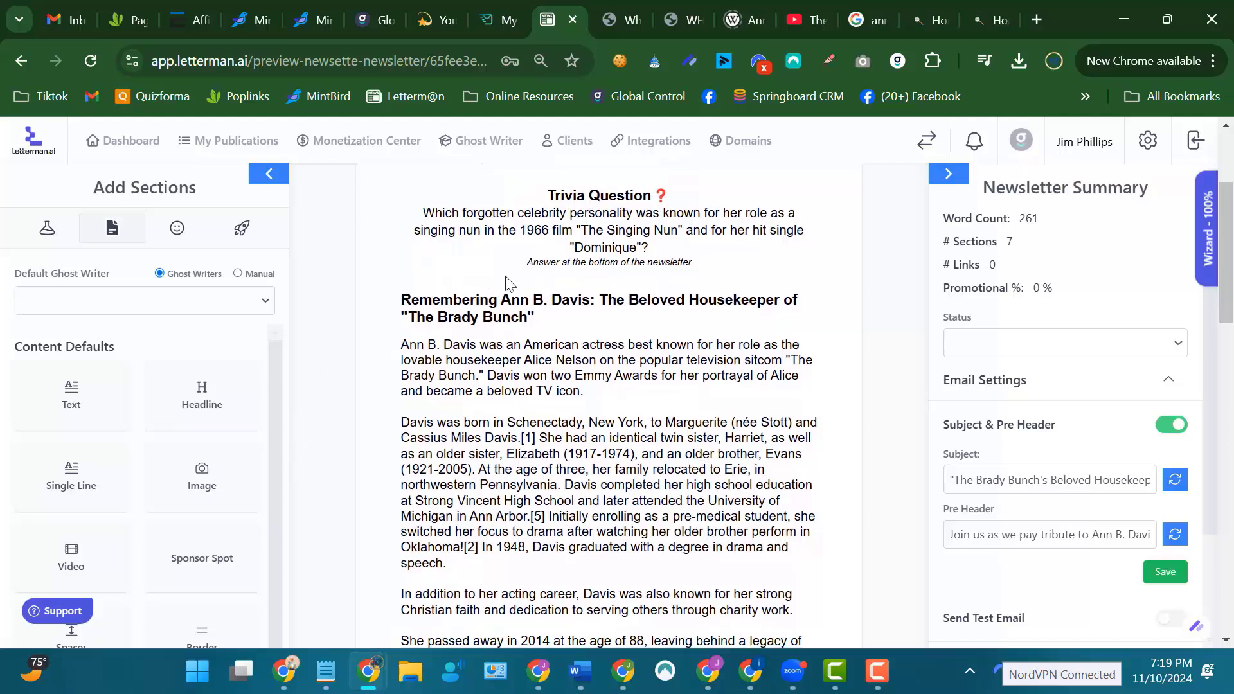
pyautogui.scroll(1, 900, 278)
pyautogui.scroll(1, 902, 275)
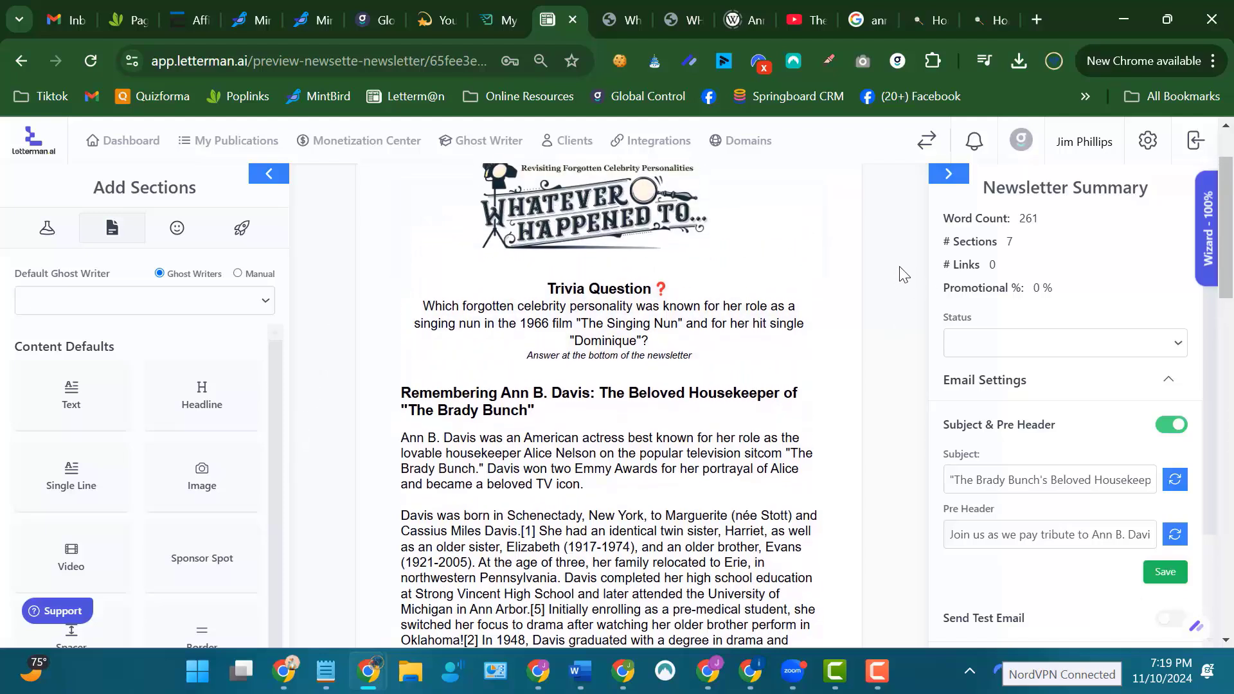
pyautogui.scroll(-2, 586, 341)
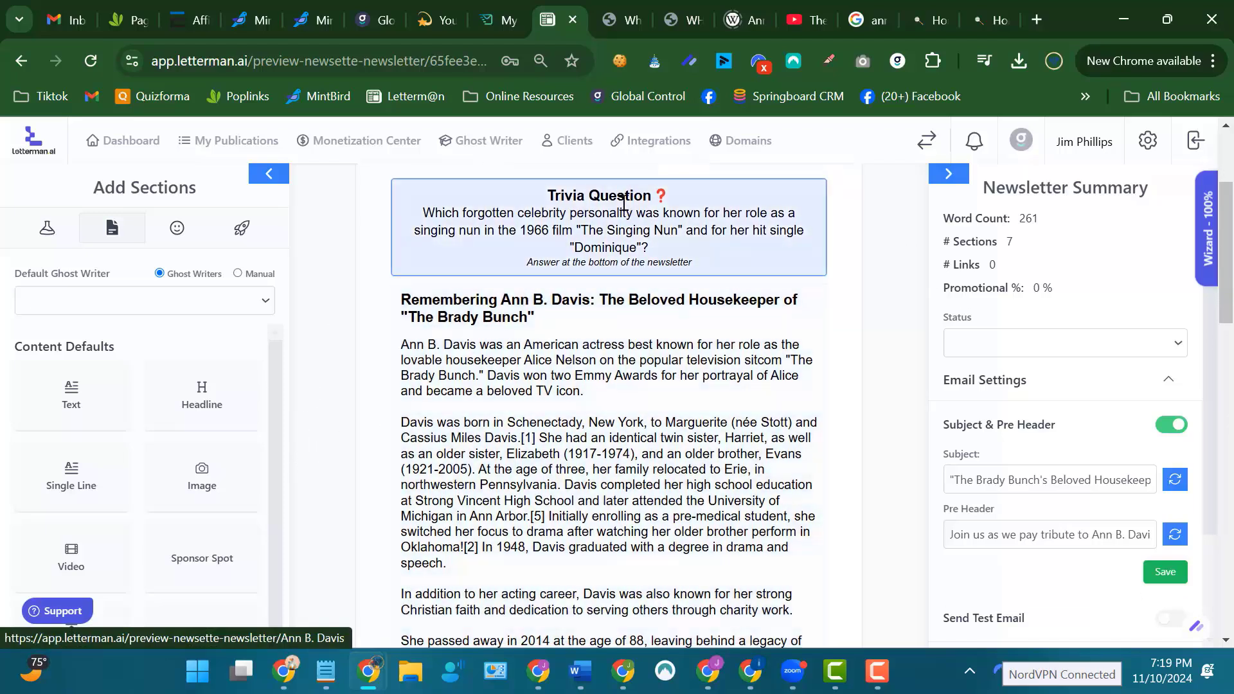
pyautogui.scroll(-1, 854, 283)
pyautogui.scroll(-2, 853, 279)
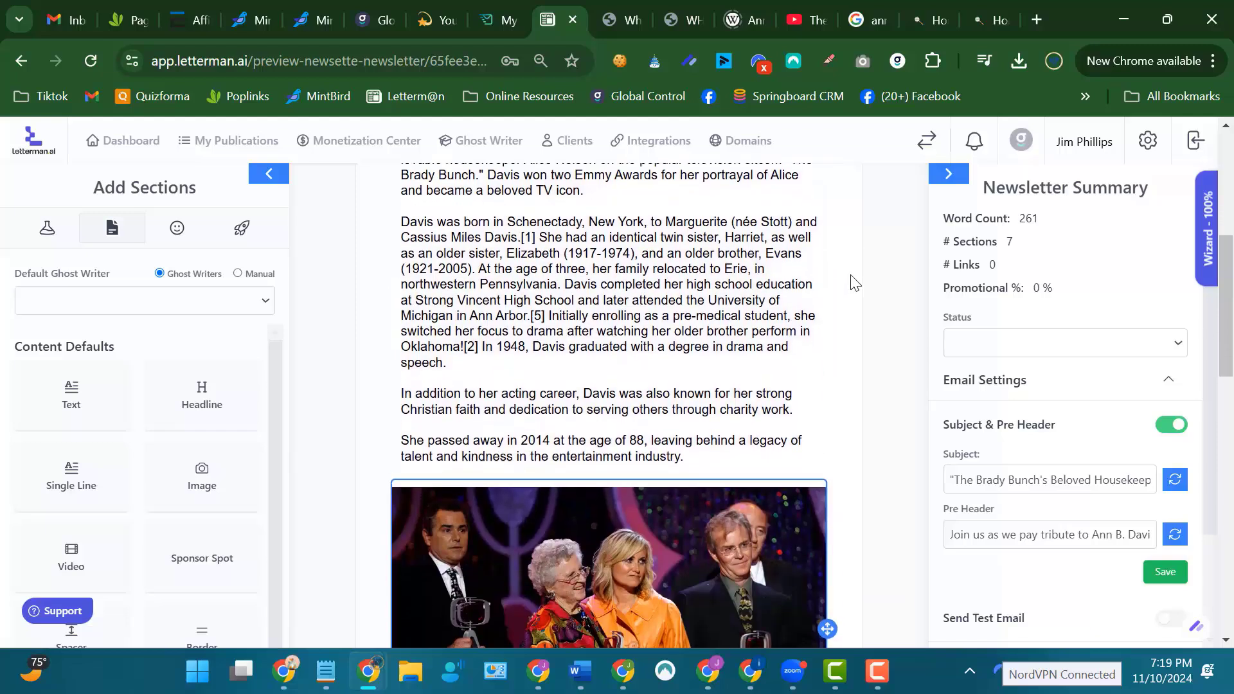
pyautogui.scroll(4, 854, 276)
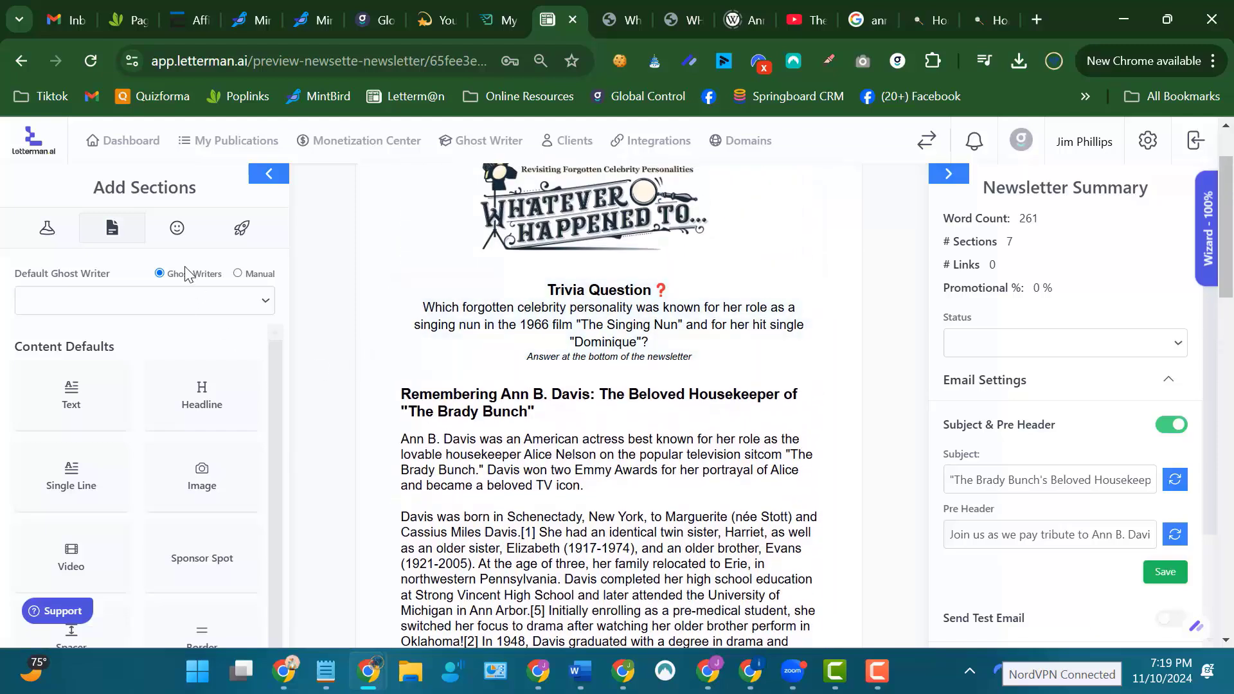
# Add border sections above the "Remembering Ann B. Davis" article and above the Trivia Question.
pyautogui.scroll(-3, 173, 325)
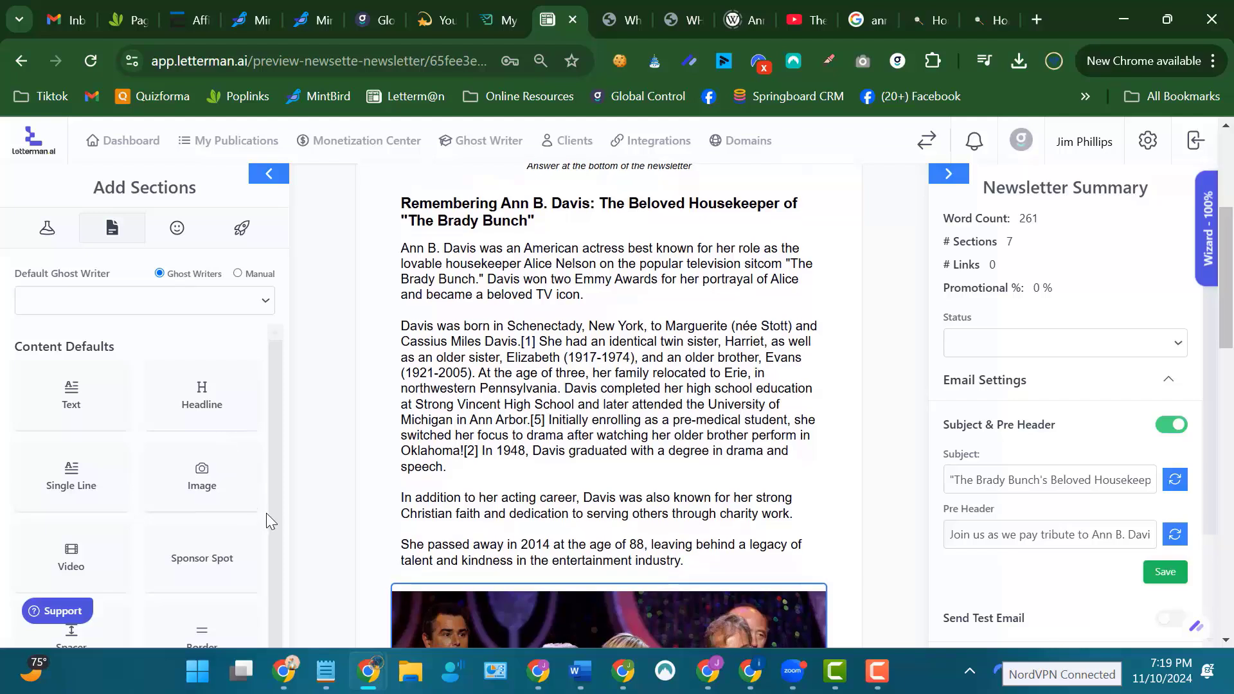
pyautogui.scroll(-1, 277, 522)
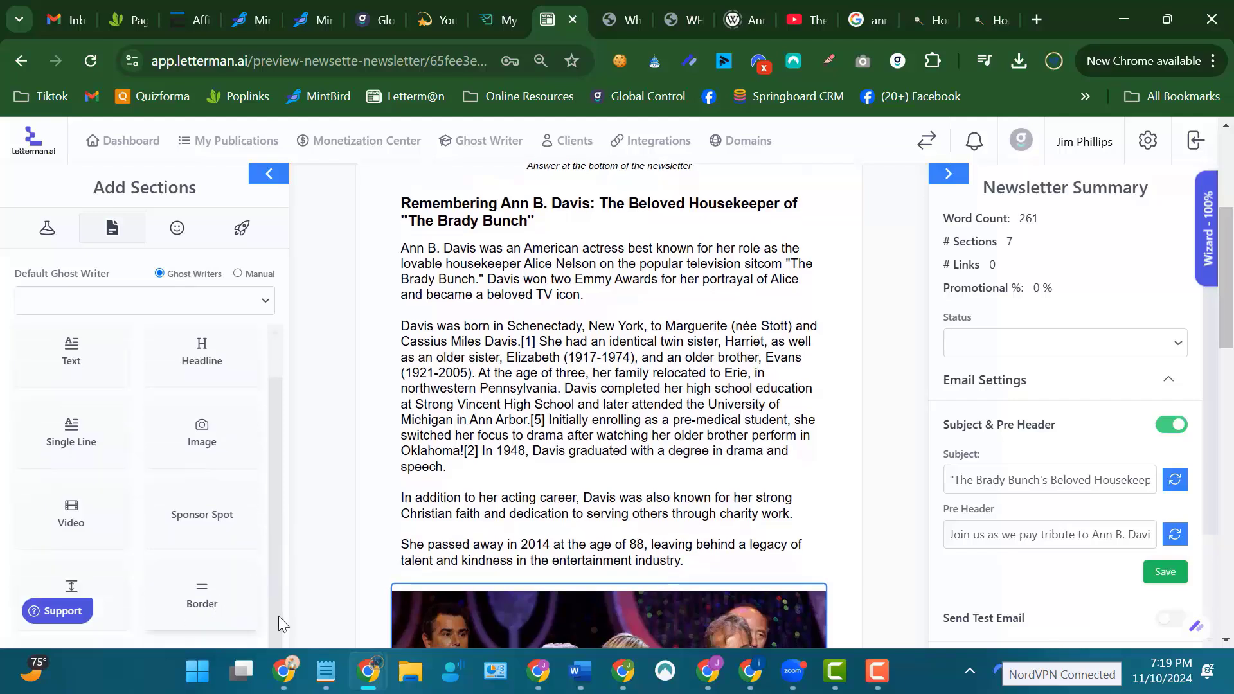
pyautogui.moveTo(199, 594); pyautogui.dragTo(544, 215)
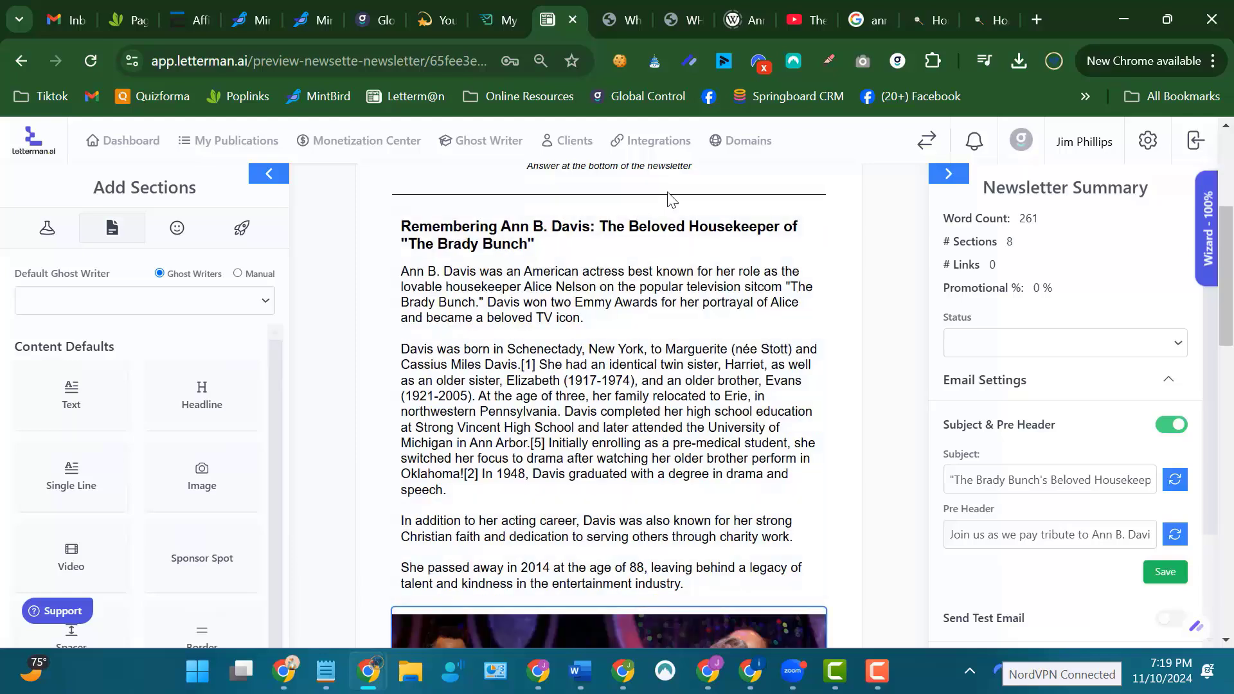
pyautogui.scroll(3, 681, 192)
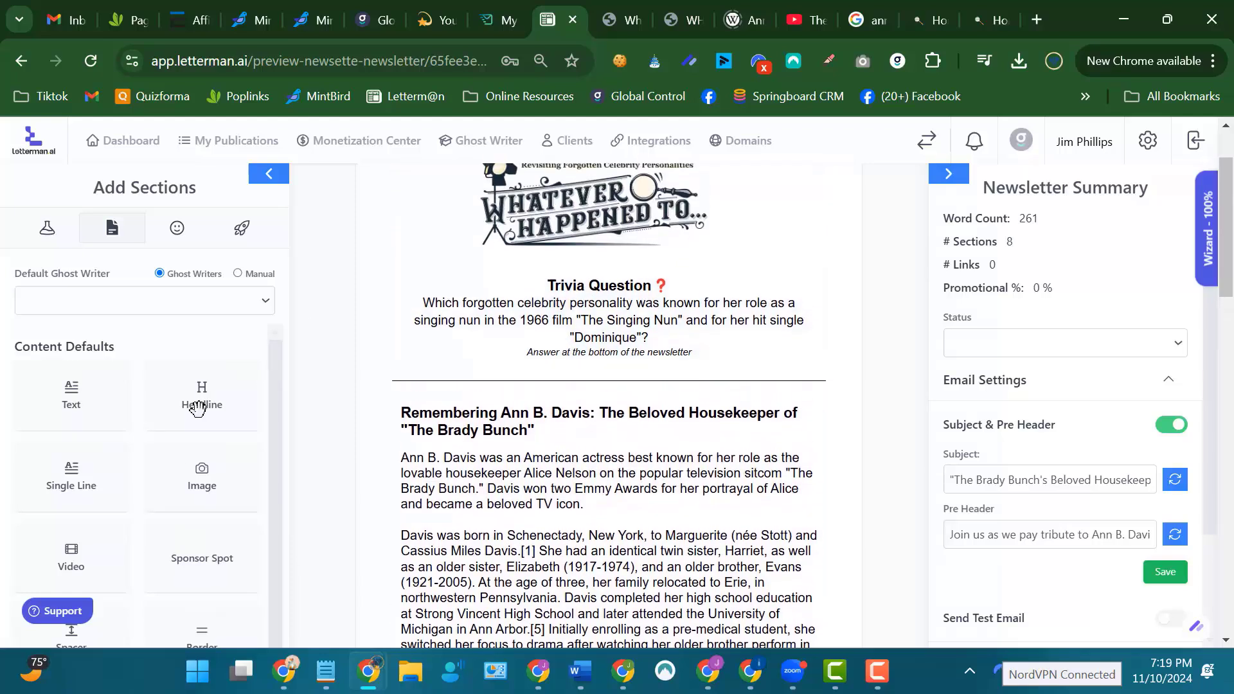
pyautogui.moveTo(226, 608); pyautogui.dragTo(675, 301)
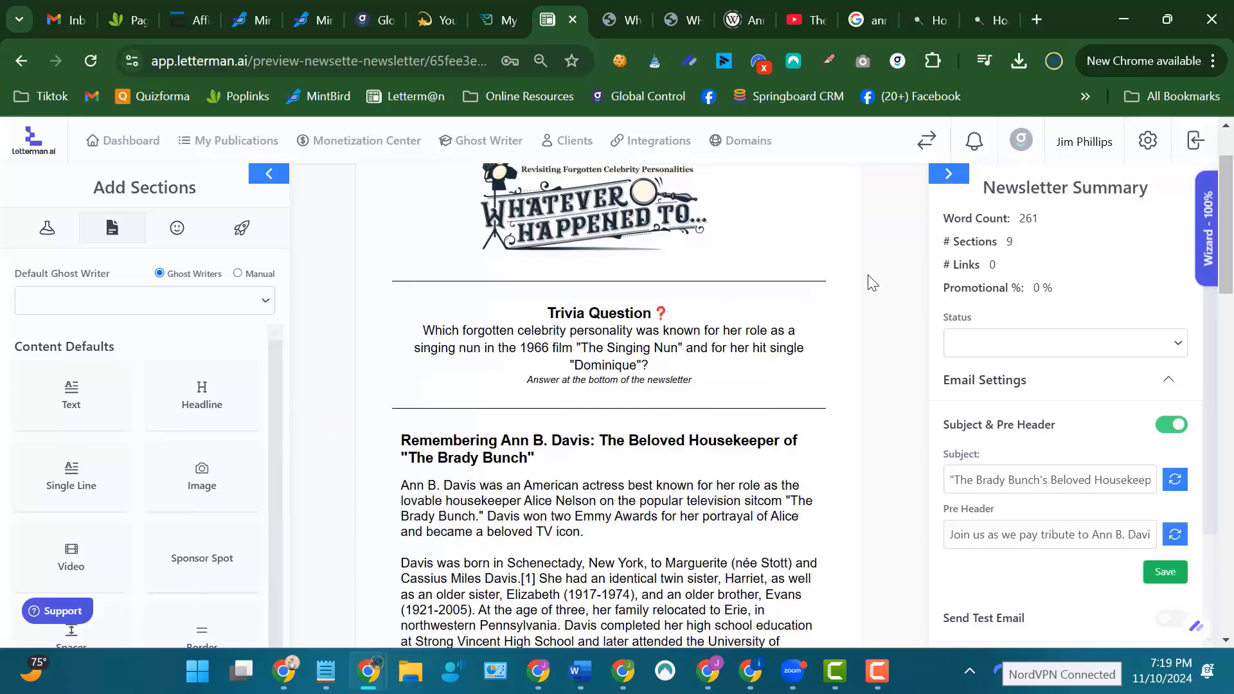
# Add border sections directly above the awards photo and between the photo and Interesting Facts.
pyautogui.scroll(-6, 894, 299)
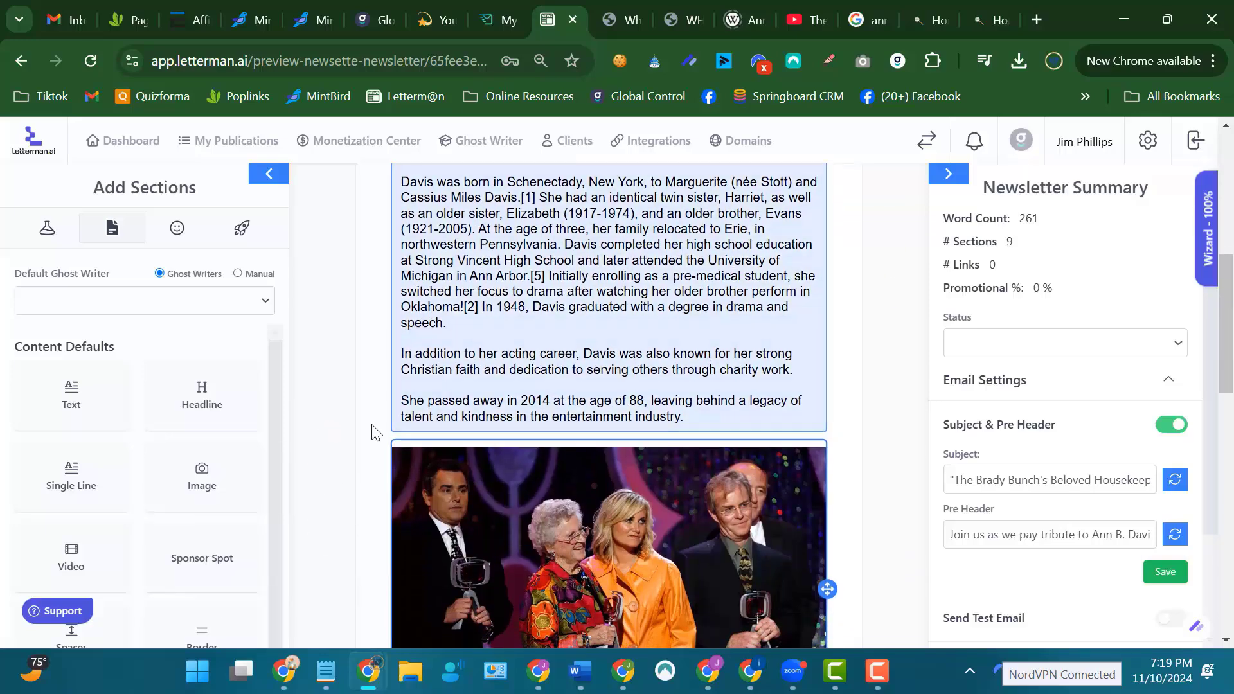
pyautogui.scroll(3, 309, 424)
pyautogui.scroll(-4, 322, 473)
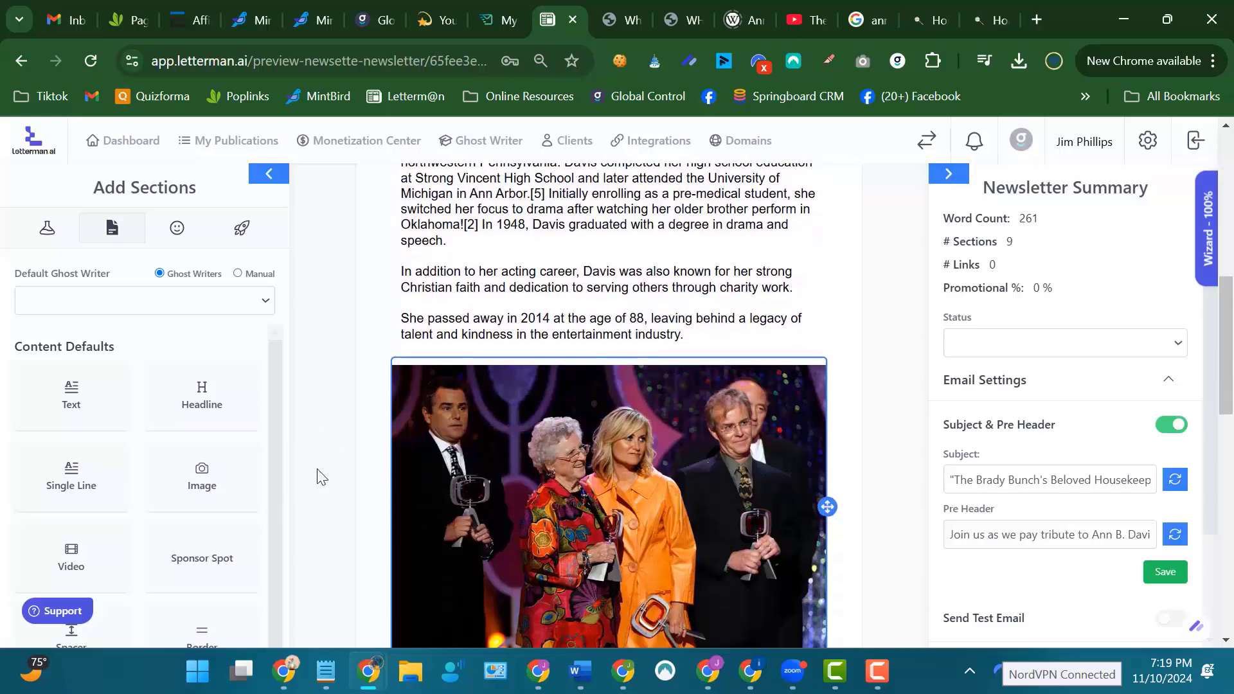
pyautogui.moveTo(220, 607); pyautogui.dragTo(566, 375)
pyautogui.scroll(-5, 884, 315)
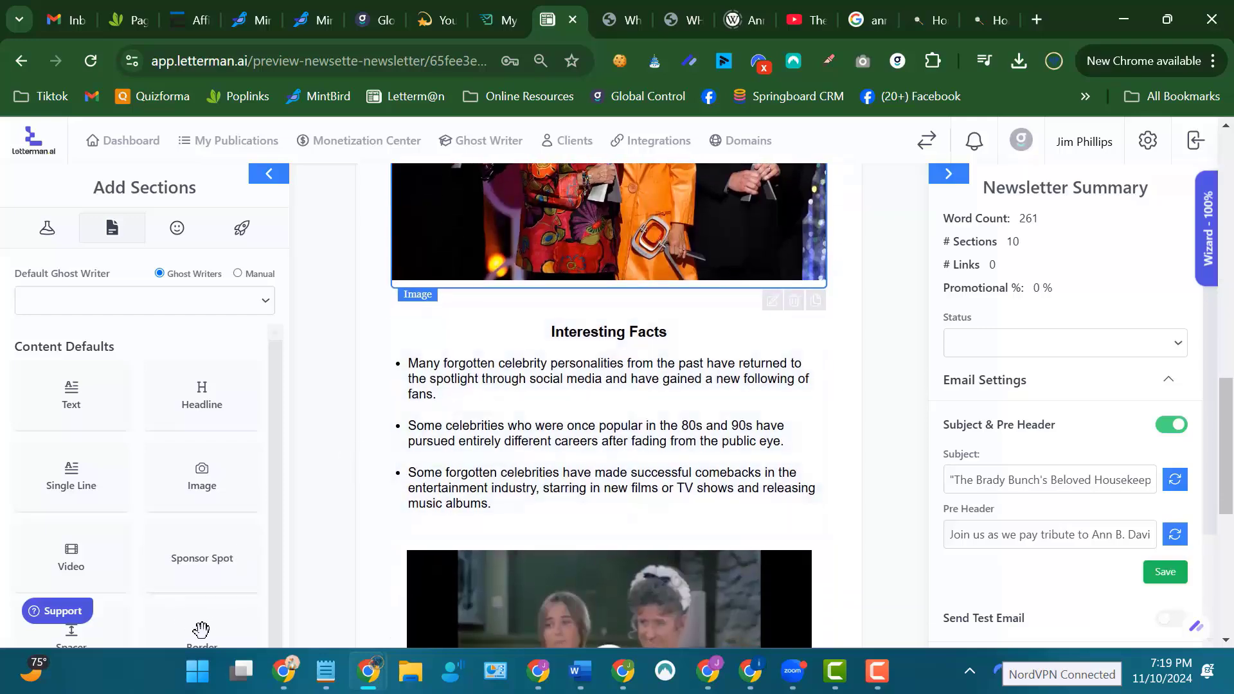
pyautogui.moveTo(201, 629); pyautogui.dragTo(598, 351)
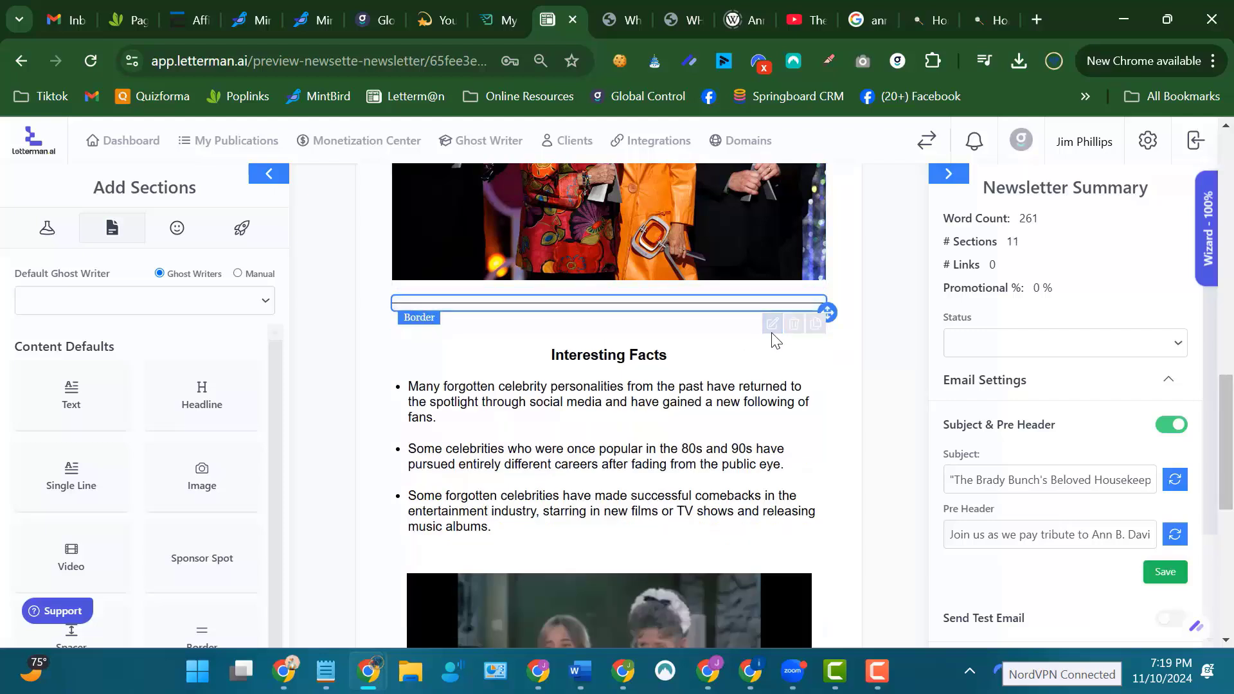
# Set the border above Interesting Facts to a line thickness of 9 and an orange sampled from the jacket in the awards photo.
pyautogui.click(776, 329)
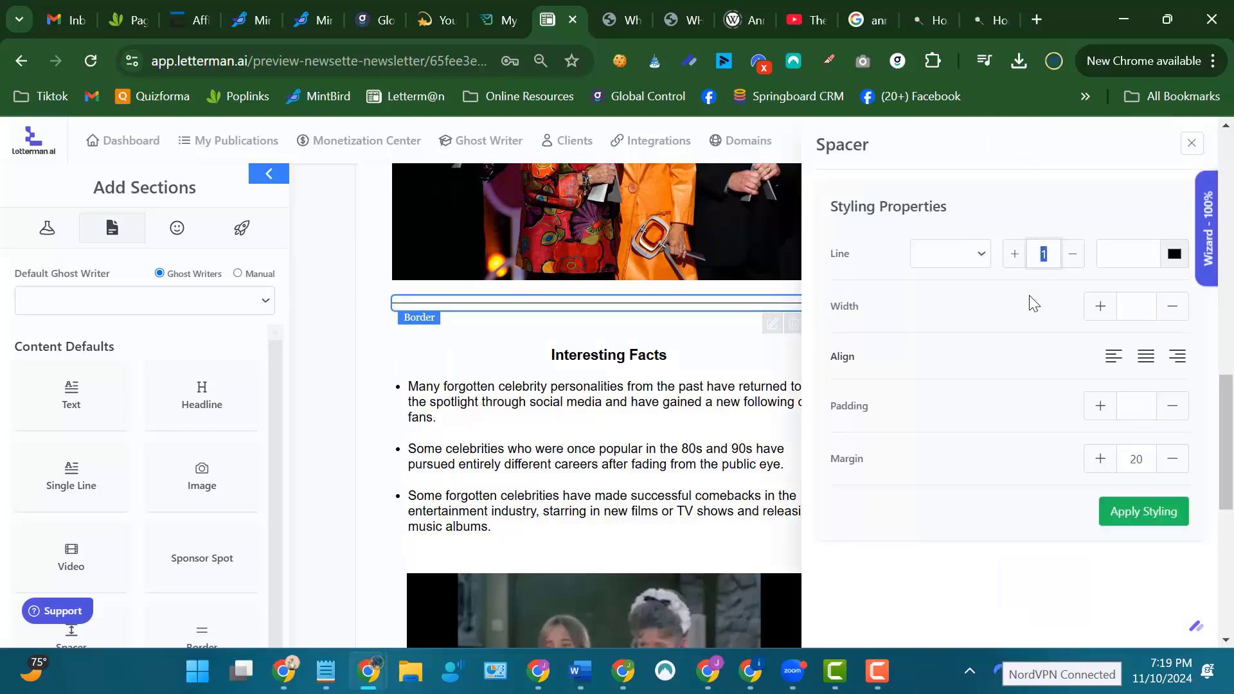
pyautogui.write('9')
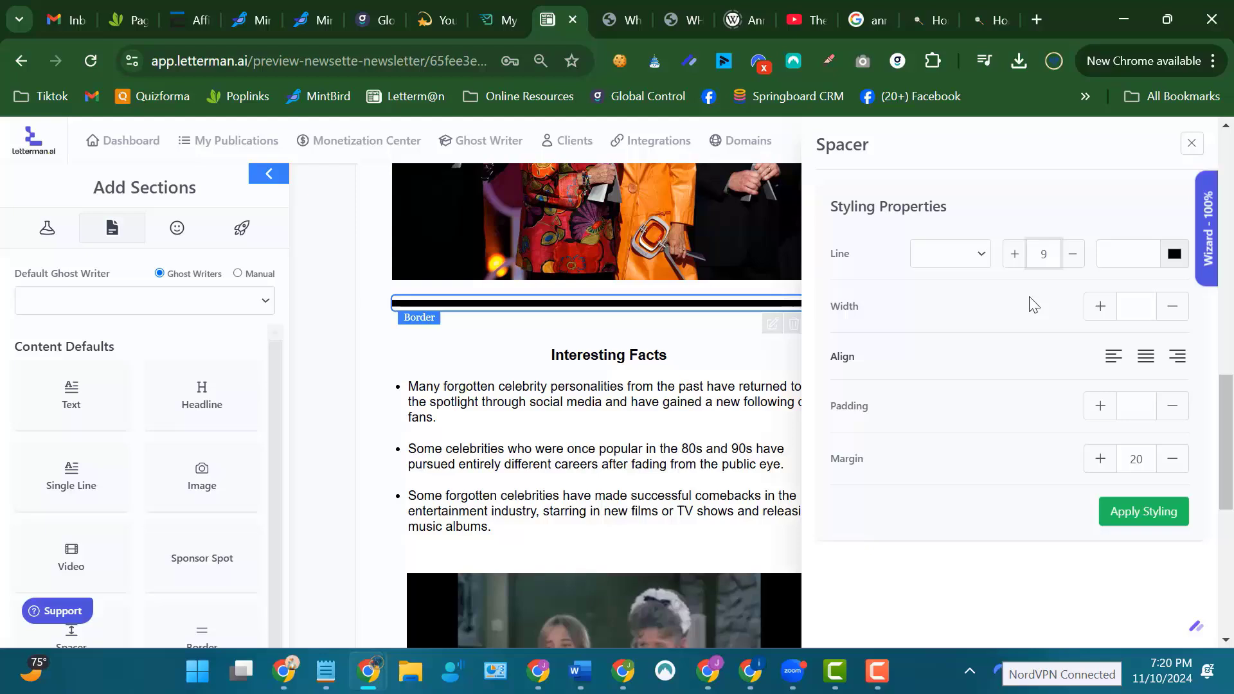
pyautogui.click(1173, 255)
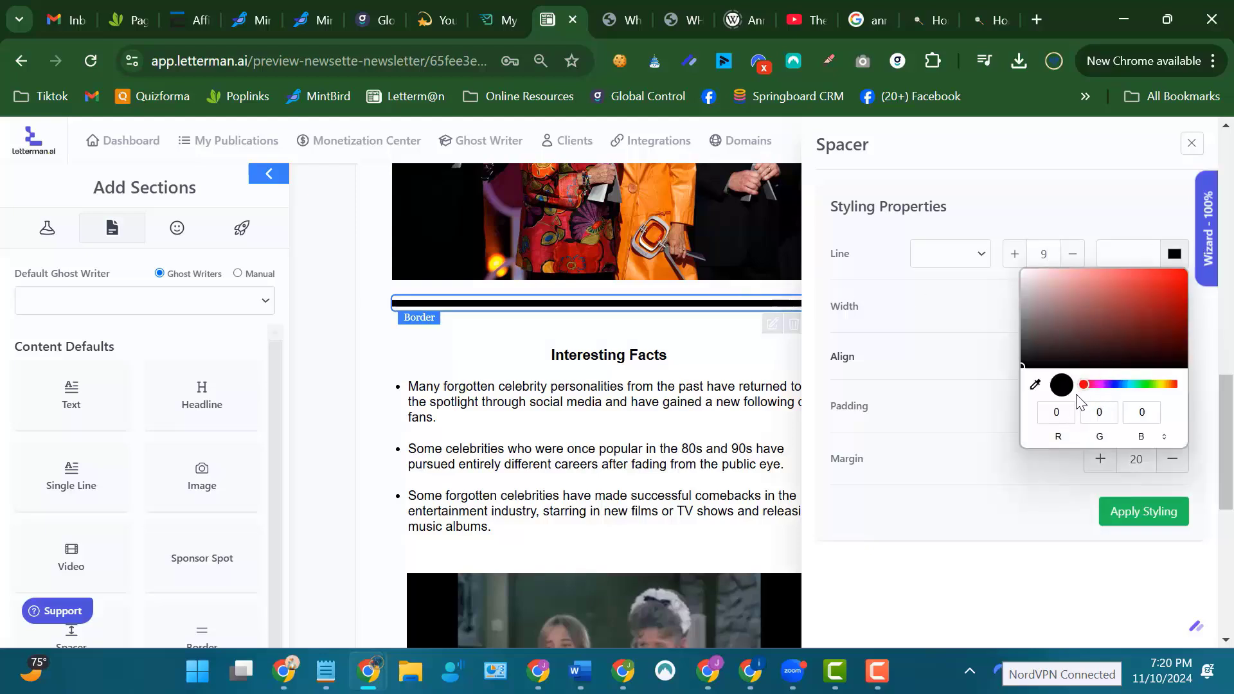
pyautogui.click(1036, 386)
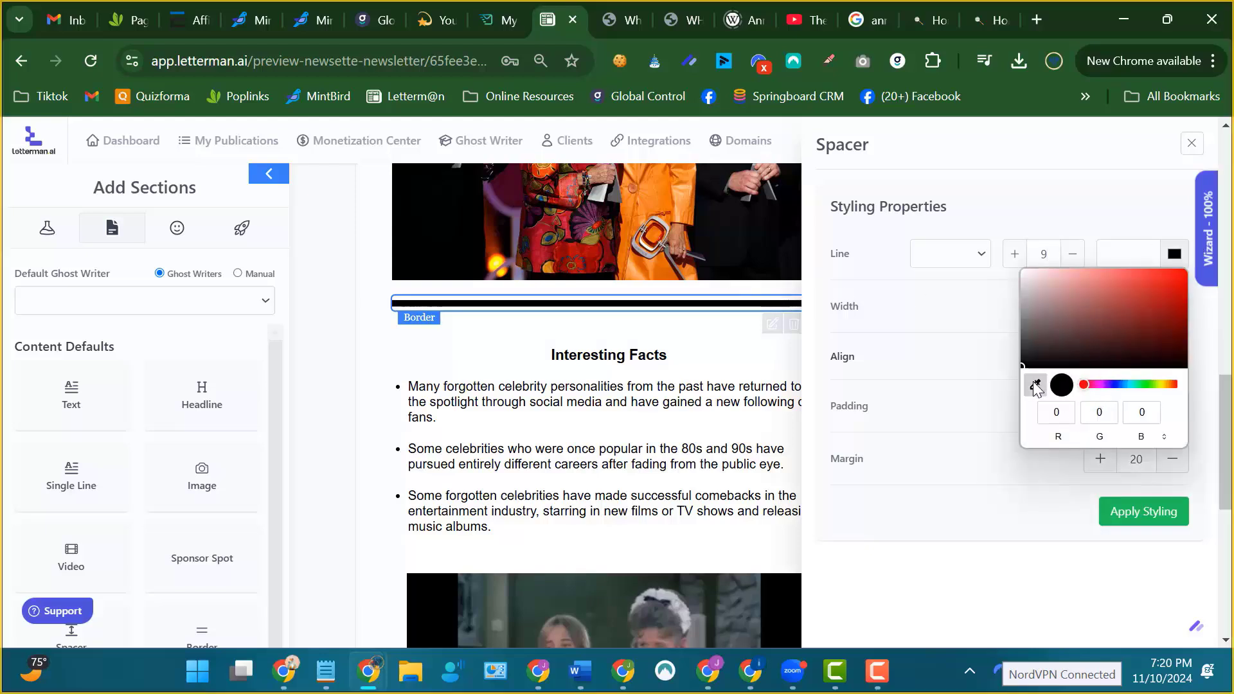
pyautogui.click(645, 210)
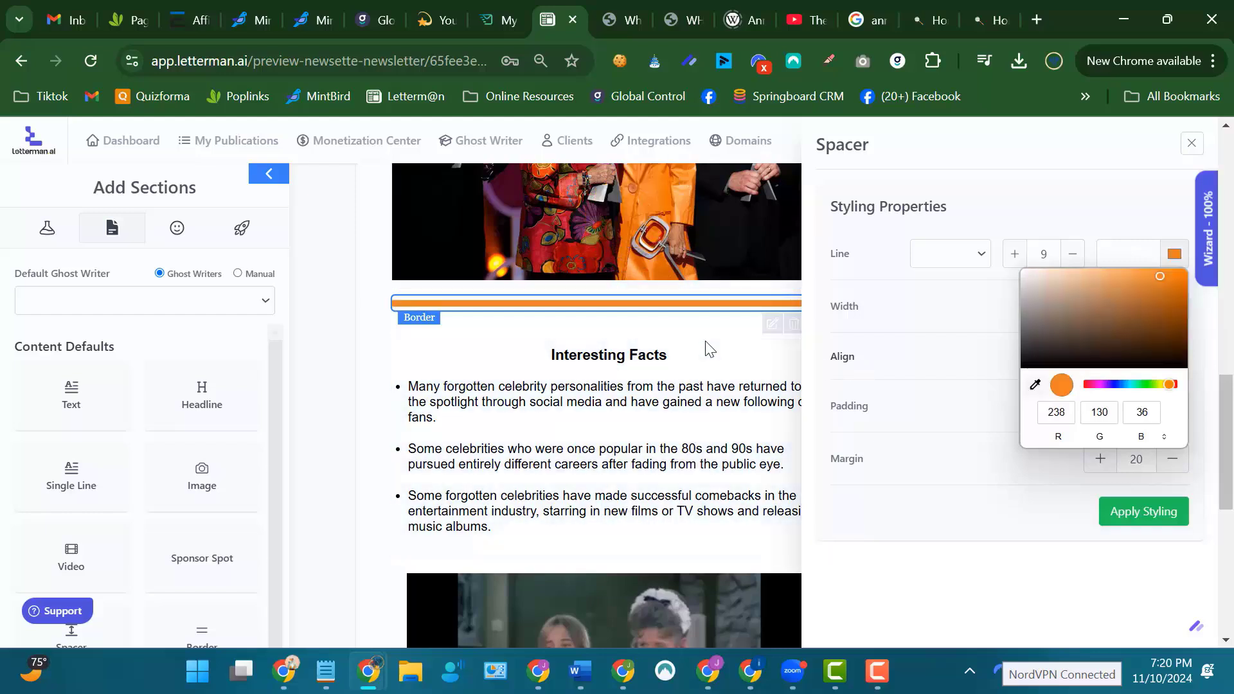
pyautogui.click(751, 357)
pyautogui.click(877, 345)
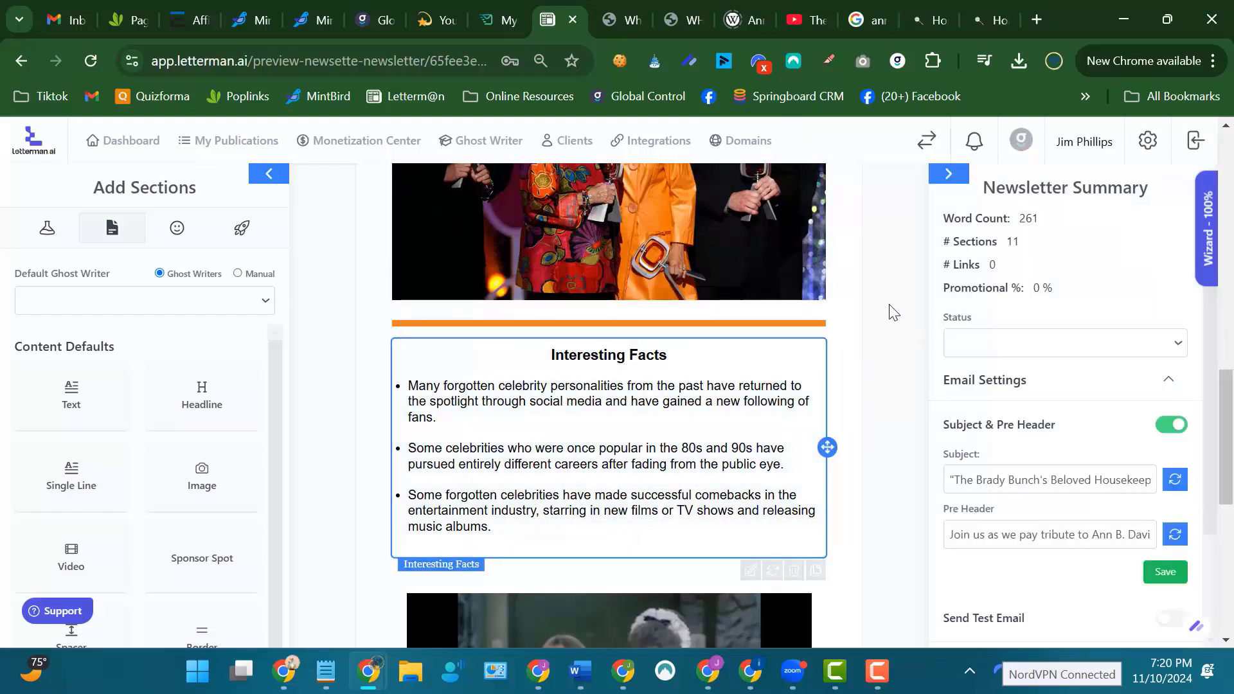
# Review the borders from the awards photo to the trivia question and footer, and look over the available Special Blocks.
pyautogui.scroll(3, 893, 311)
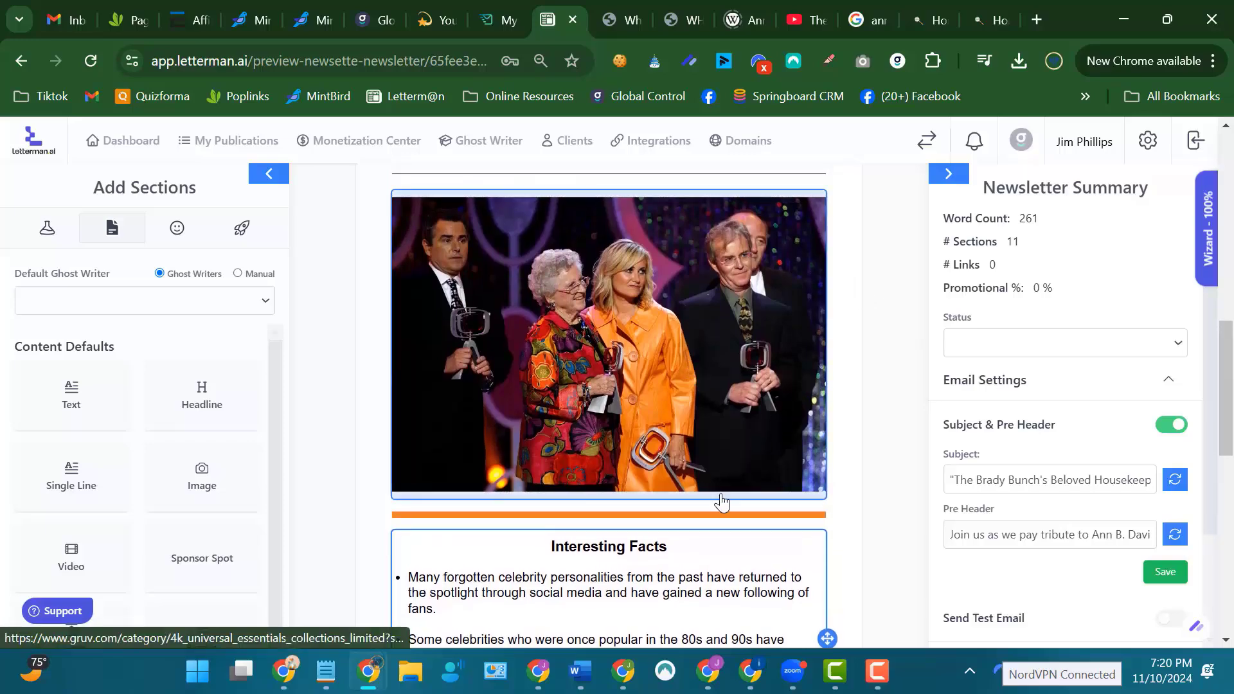
pyautogui.scroll(5, 738, 206)
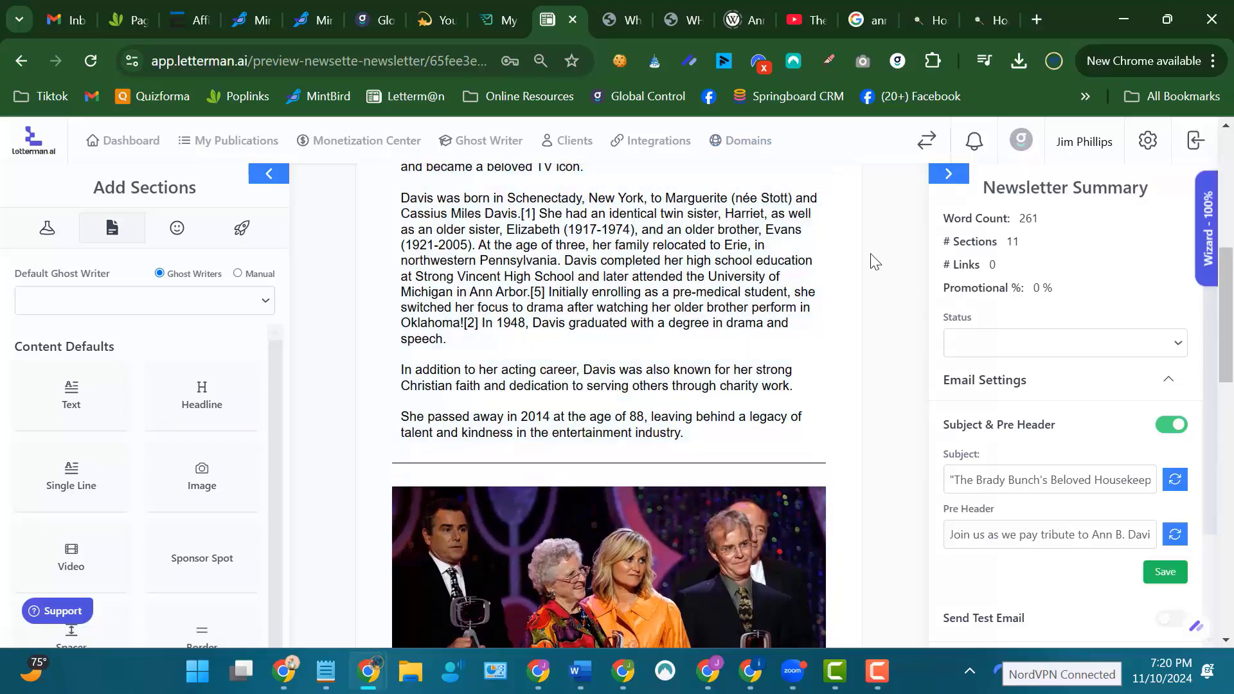
pyautogui.scroll(5, 873, 244)
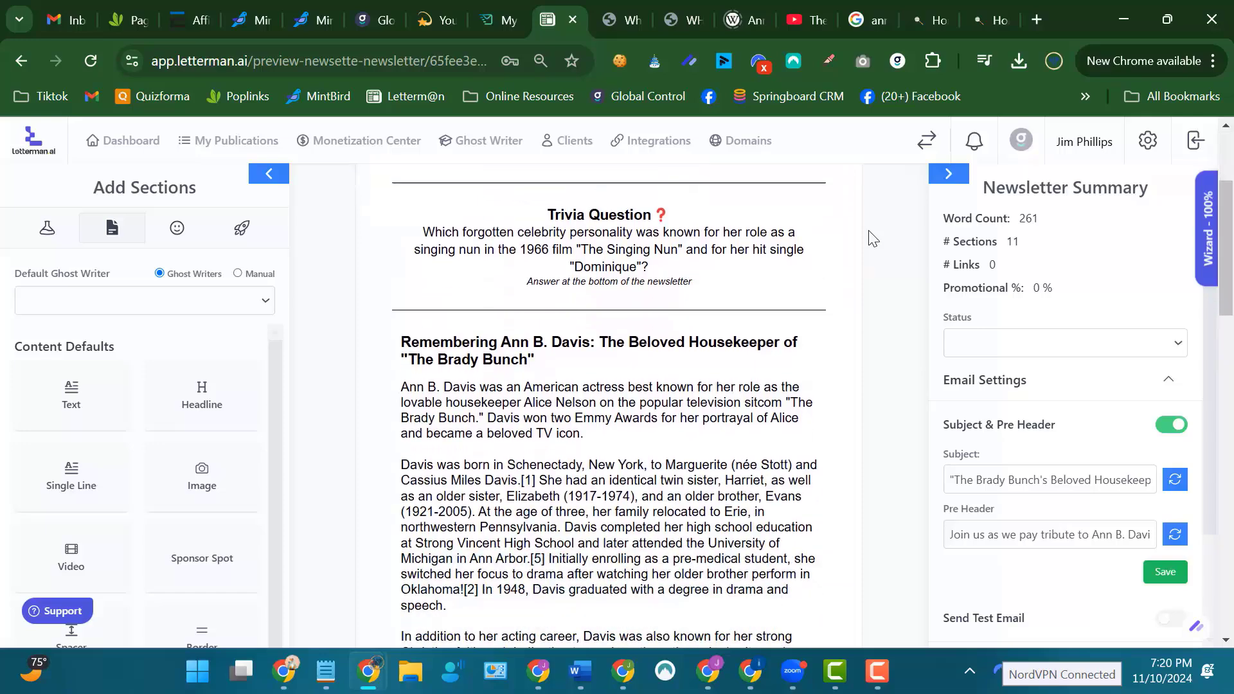
pyautogui.scroll(-20, 872, 238)
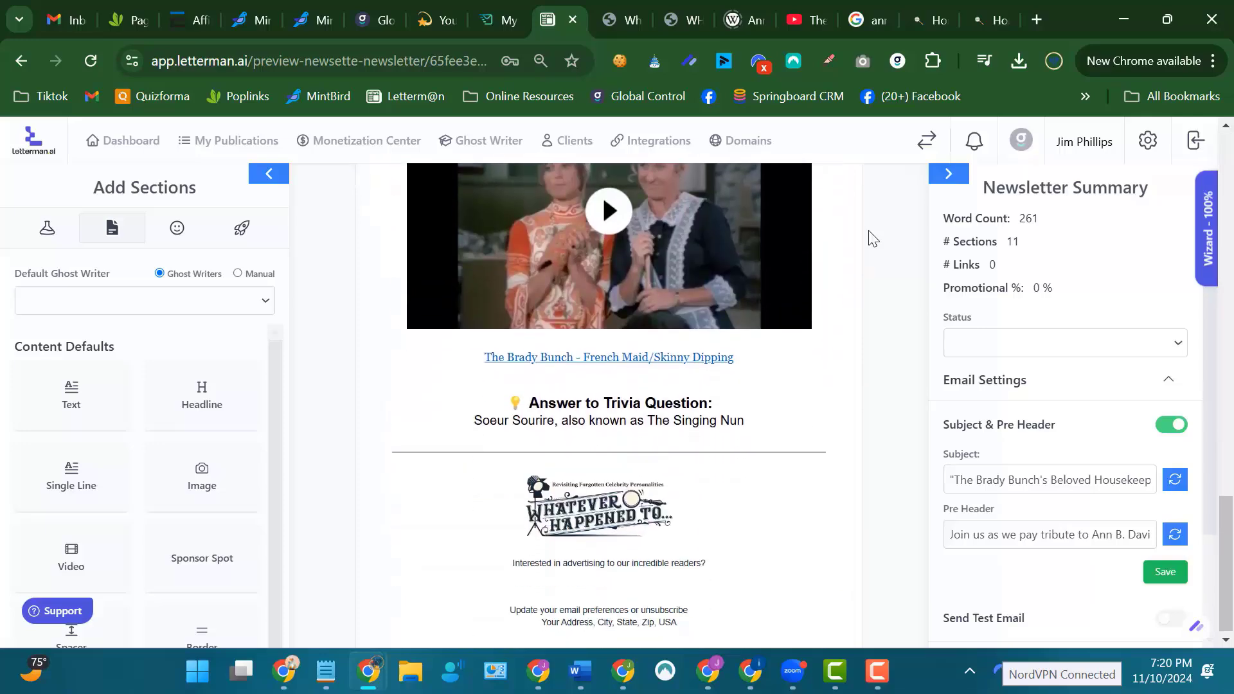
pyautogui.click(46, 230)
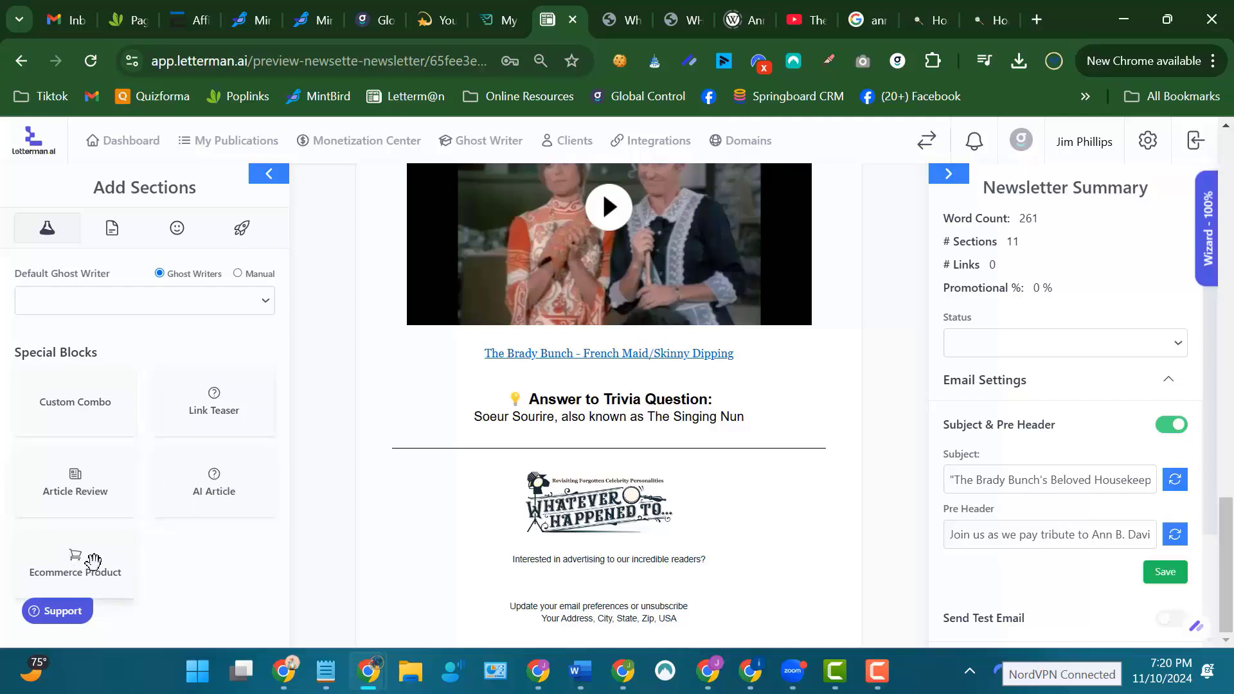
pyautogui.click(112, 230)
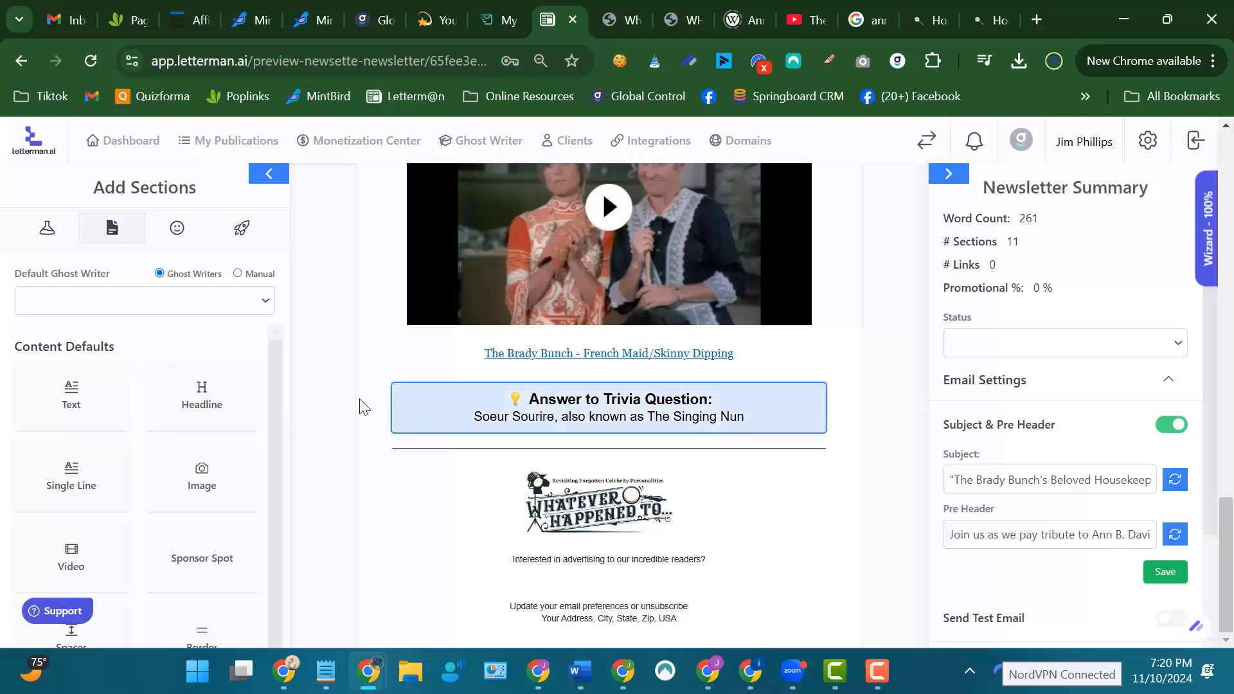
# Add an image section between Interesting Facts and the video, with a headline section directly above it.
pyautogui.scroll(3, 414, 395)
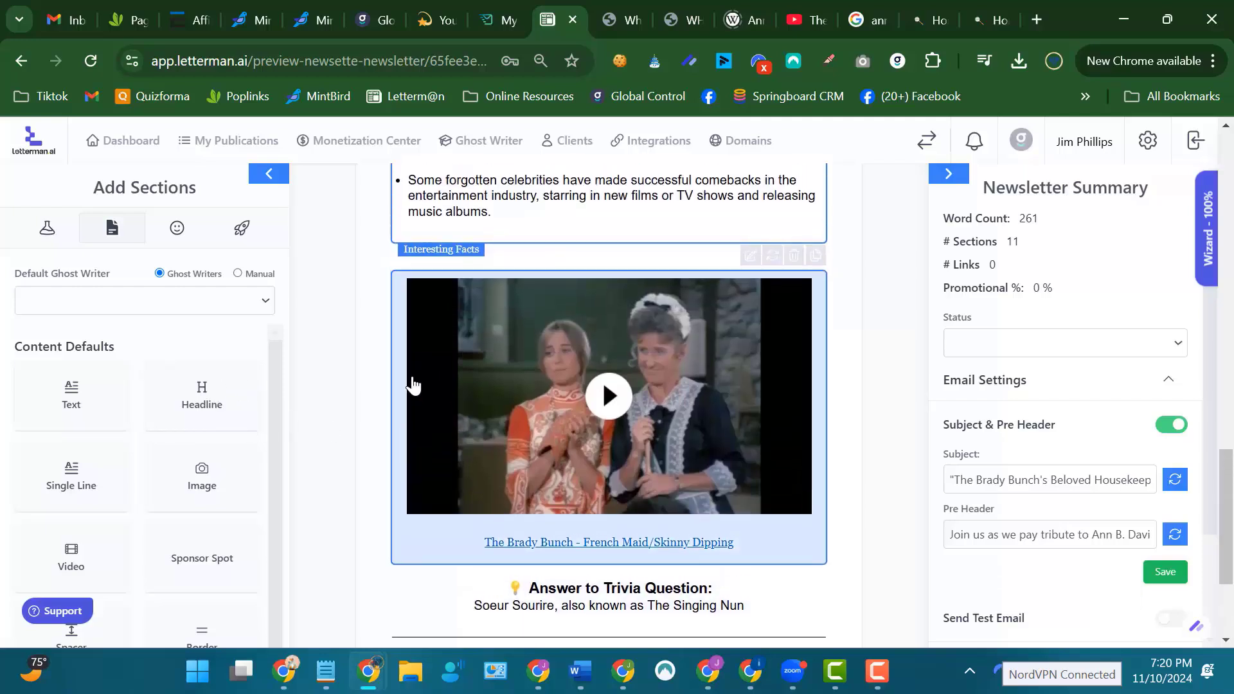
pyautogui.moveTo(202, 476)
pyautogui.mouseDown()
pyautogui.moveTo(372, 312)
pyautogui.moveTo(604, 314)
pyautogui.moveTo(278, 394)
pyautogui.moveTo(215, 476)
pyautogui.mouseUp()
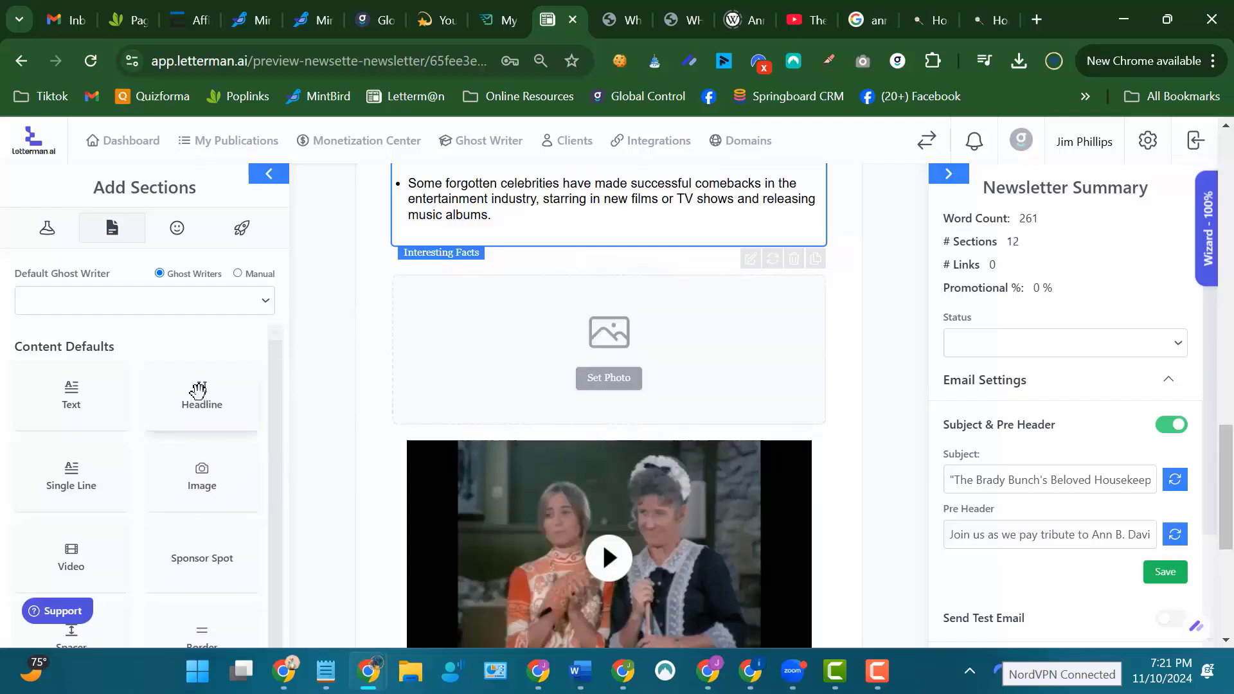
pyautogui.moveTo(202, 399); pyautogui.dragTo(627, 385)
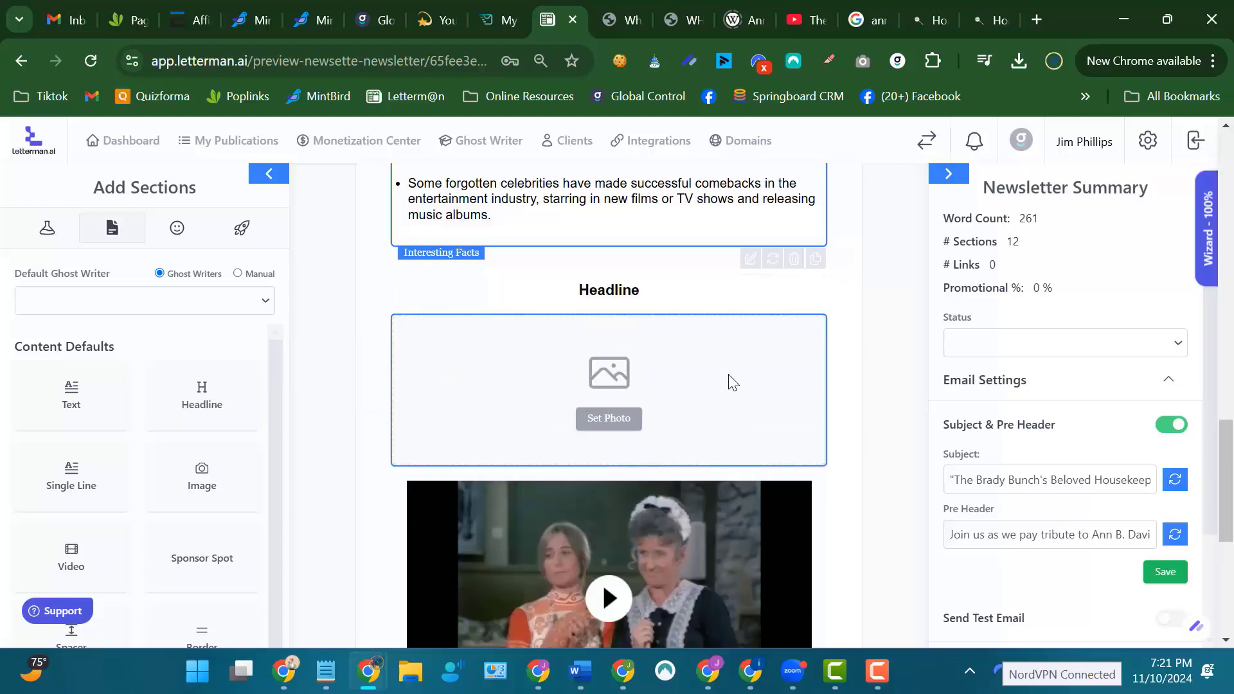
# Delete the empty image section between the new headline and the video.
pyautogui.click(772, 459)
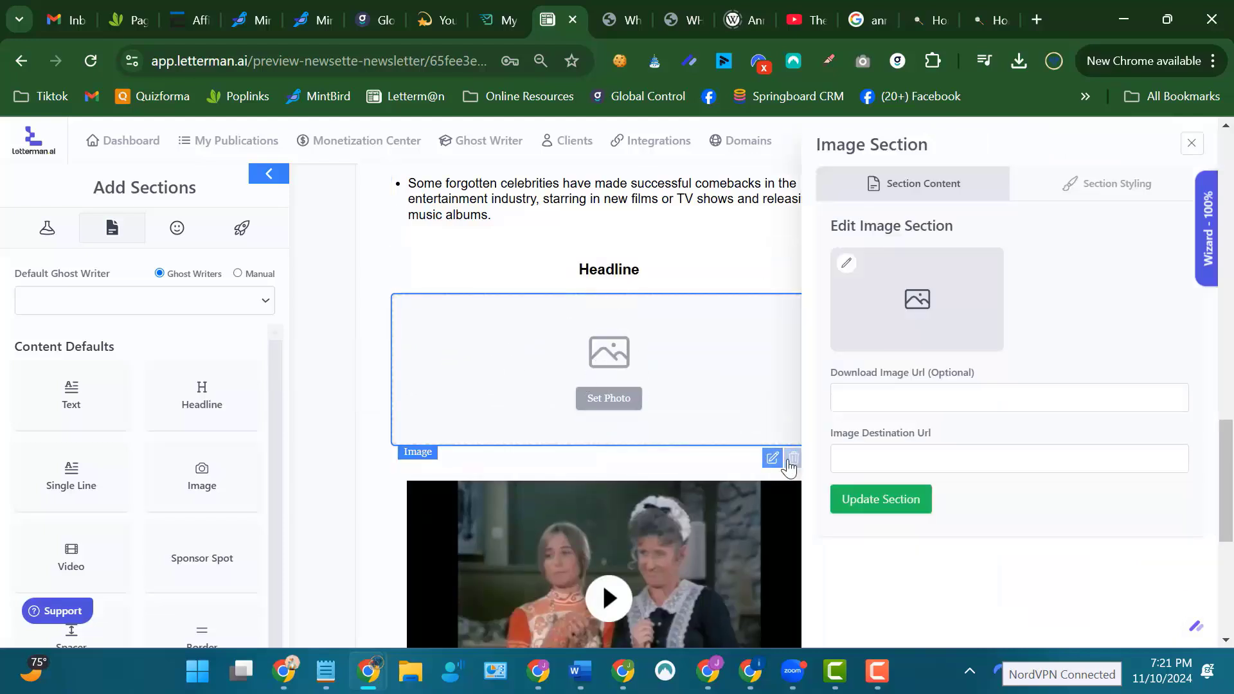
pyautogui.click(793, 459)
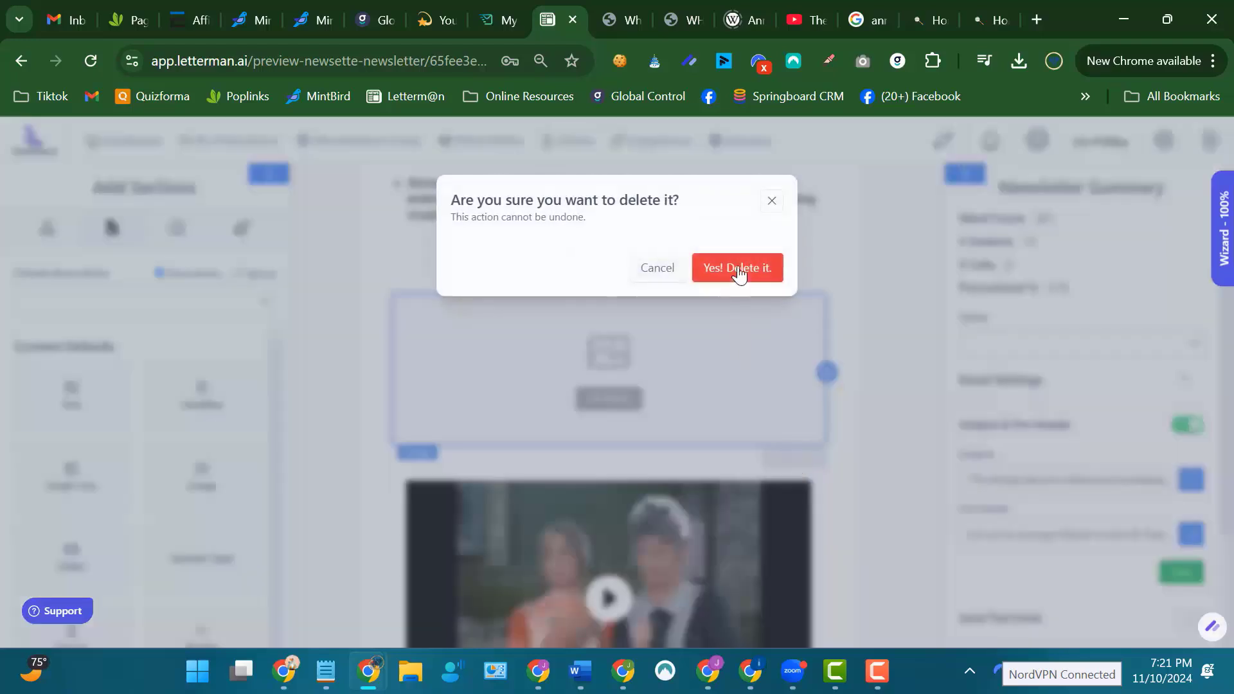
pyautogui.click(737, 268)
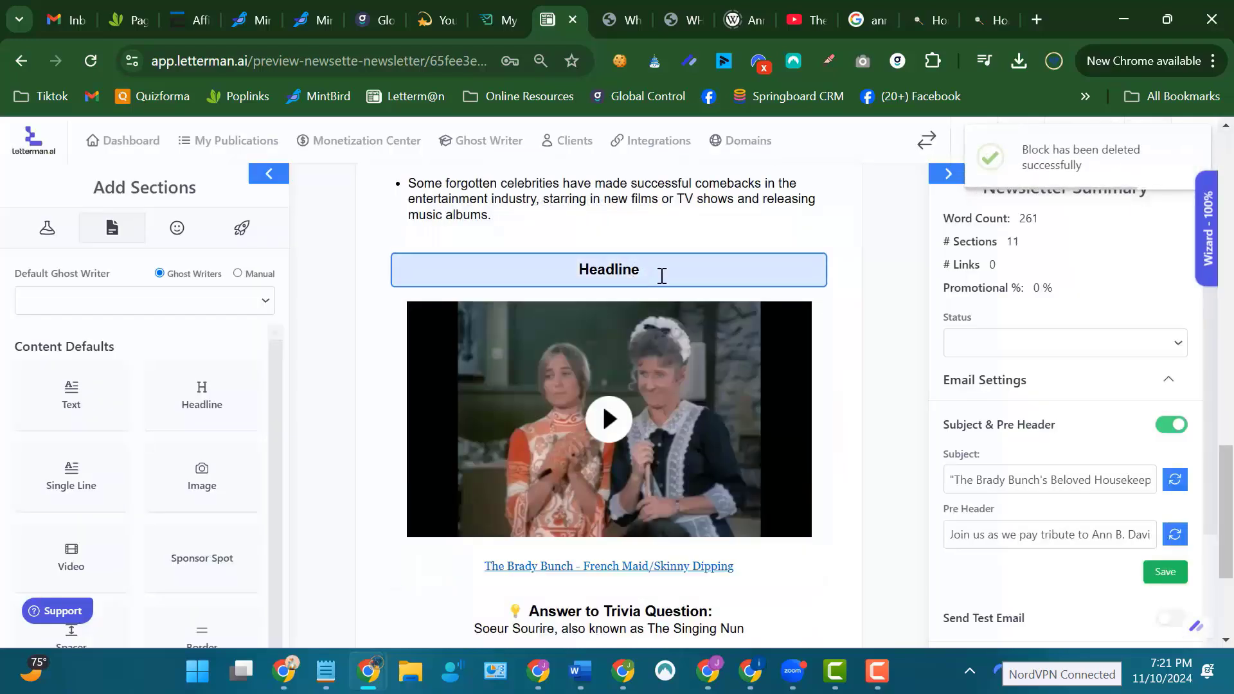
# Replace the placeholder text of the headline above the video with "Check this video".
pyautogui.click(662, 275)
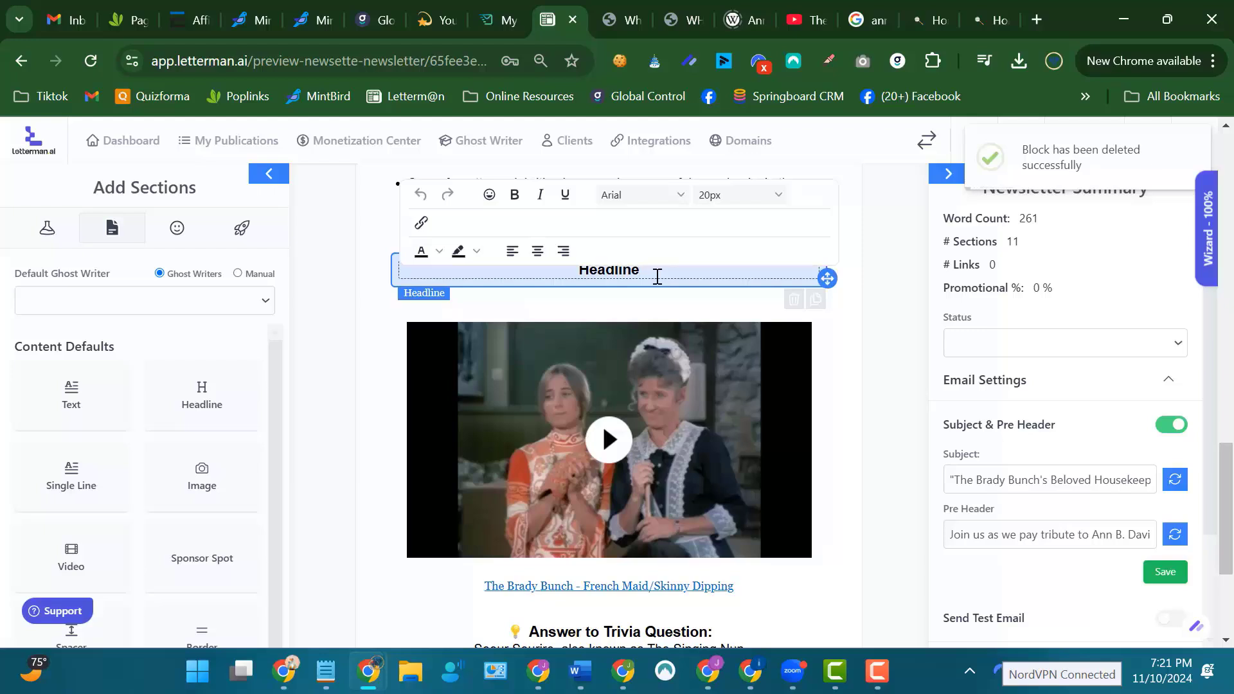
pyautogui.write('C')
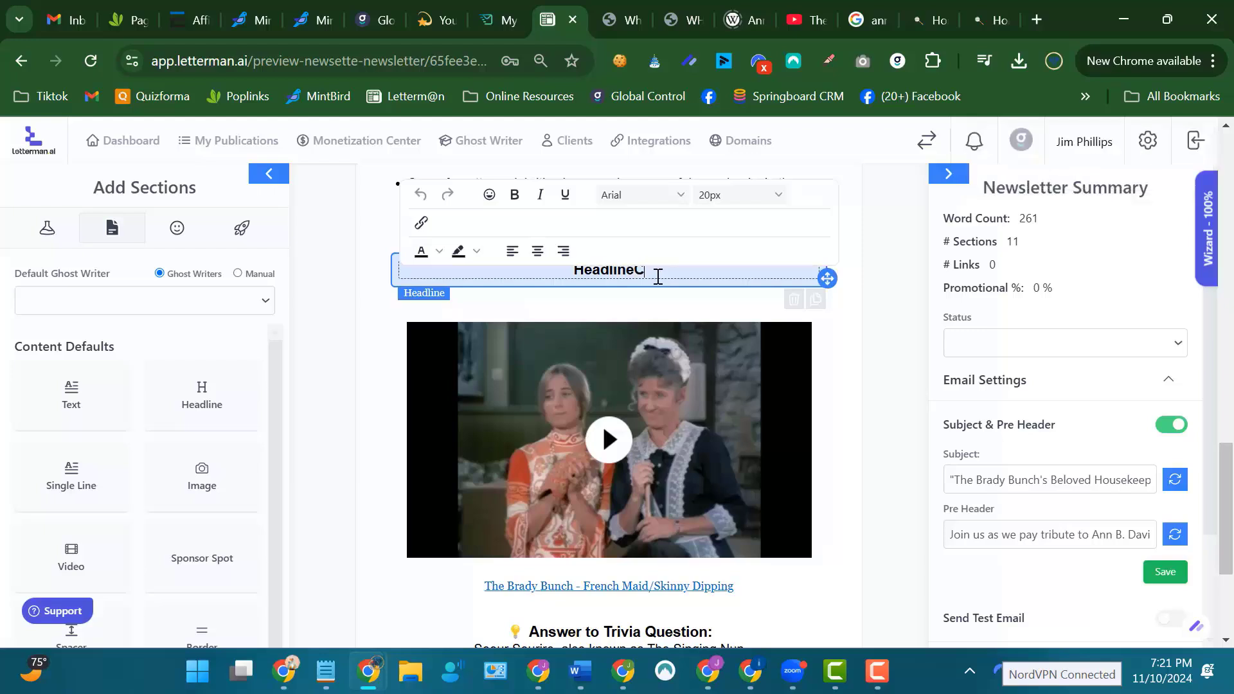
pyautogui.write('heck this video')
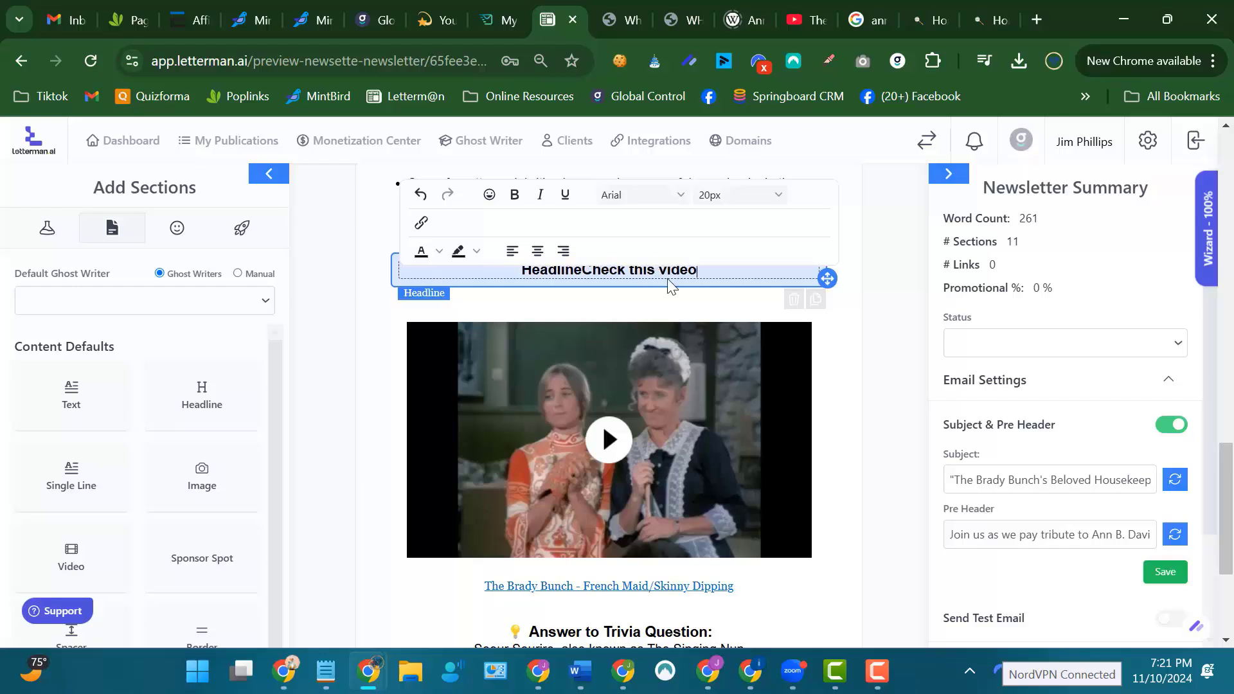
pyautogui.scroll(3, 890, 328)
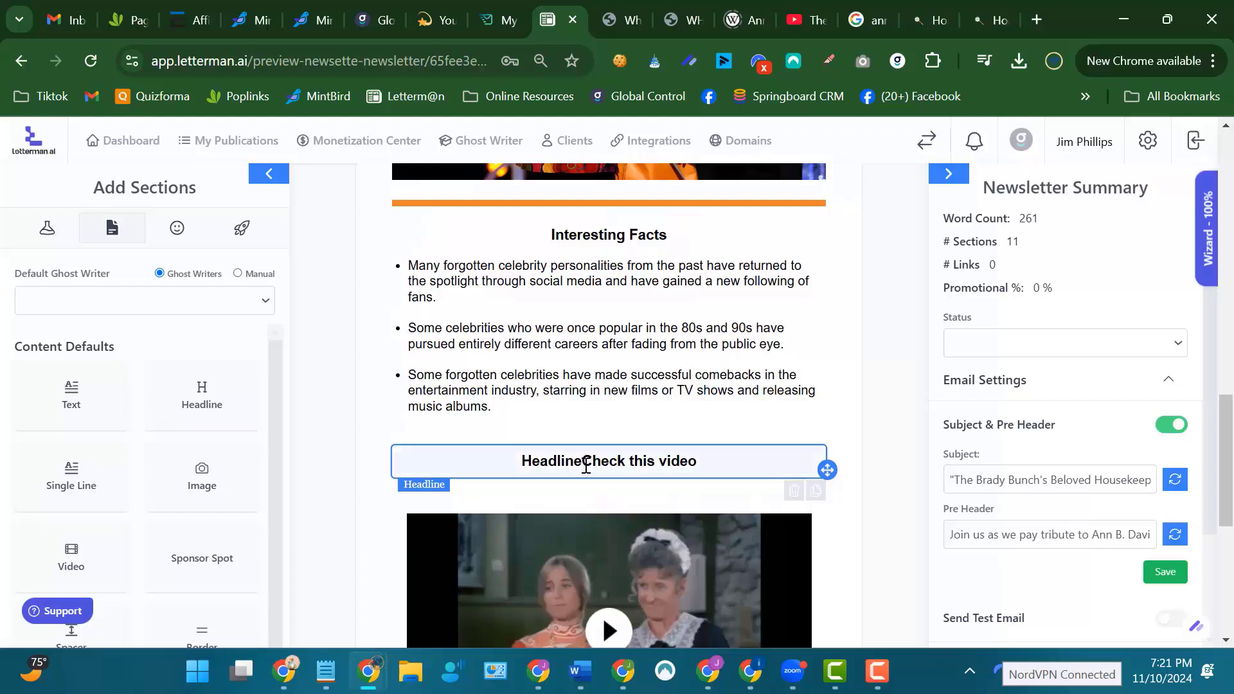
pyautogui.moveTo(581, 462); pyautogui.dragTo(674, 462)
pyautogui.press('BackSpace')
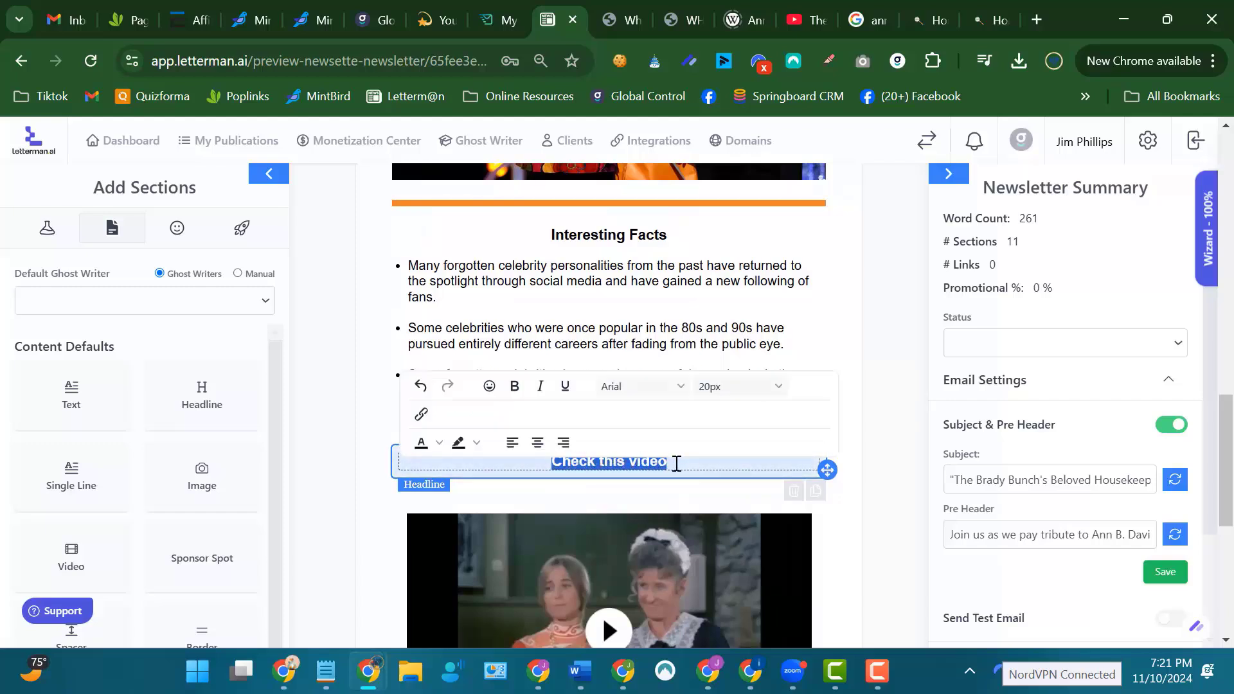
# Format the "Check this video" headline as bold, italic and underlined in the Georgia font.
pyautogui.click(515, 389)
pyautogui.click(540, 388)
pyautogui.click(566, 388)
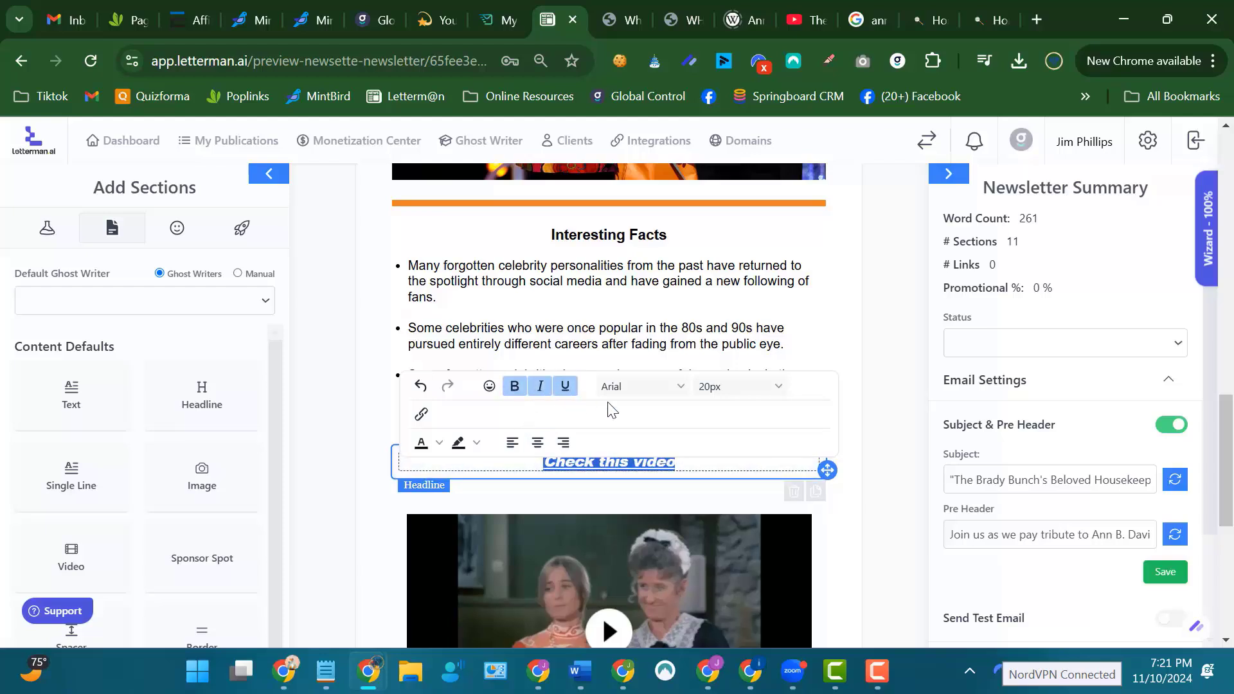
pyautogui.click(680, 388)
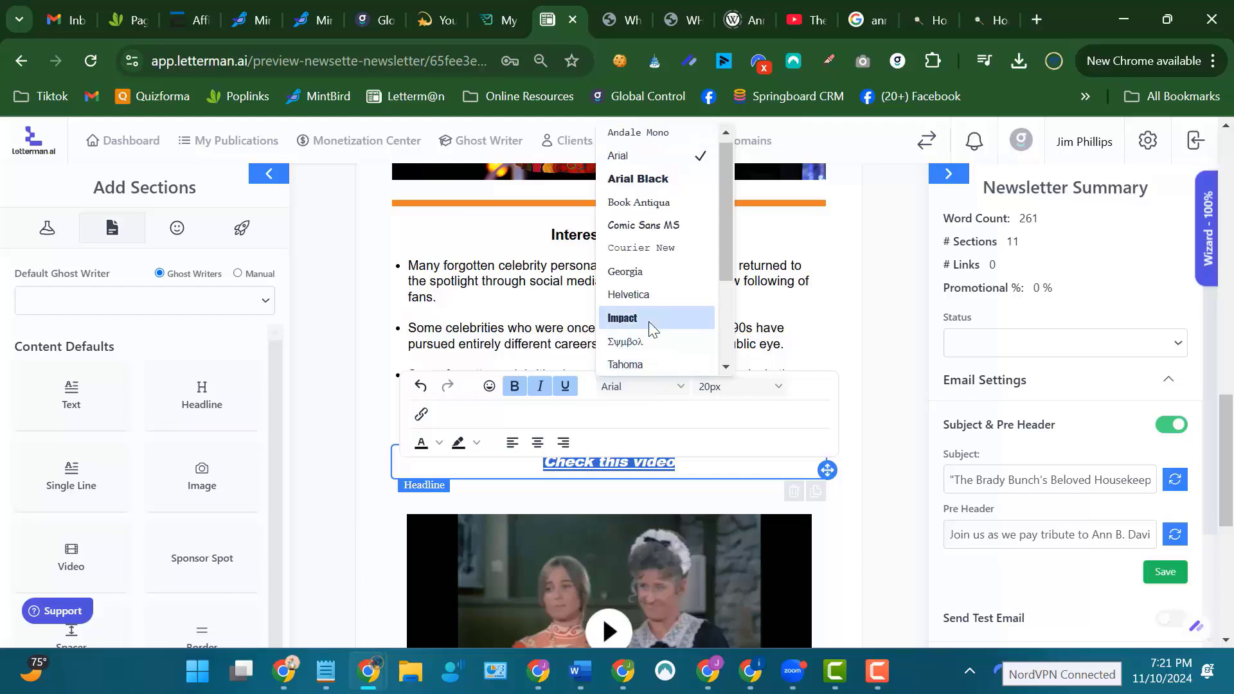
pyautogui.click(641, 275)
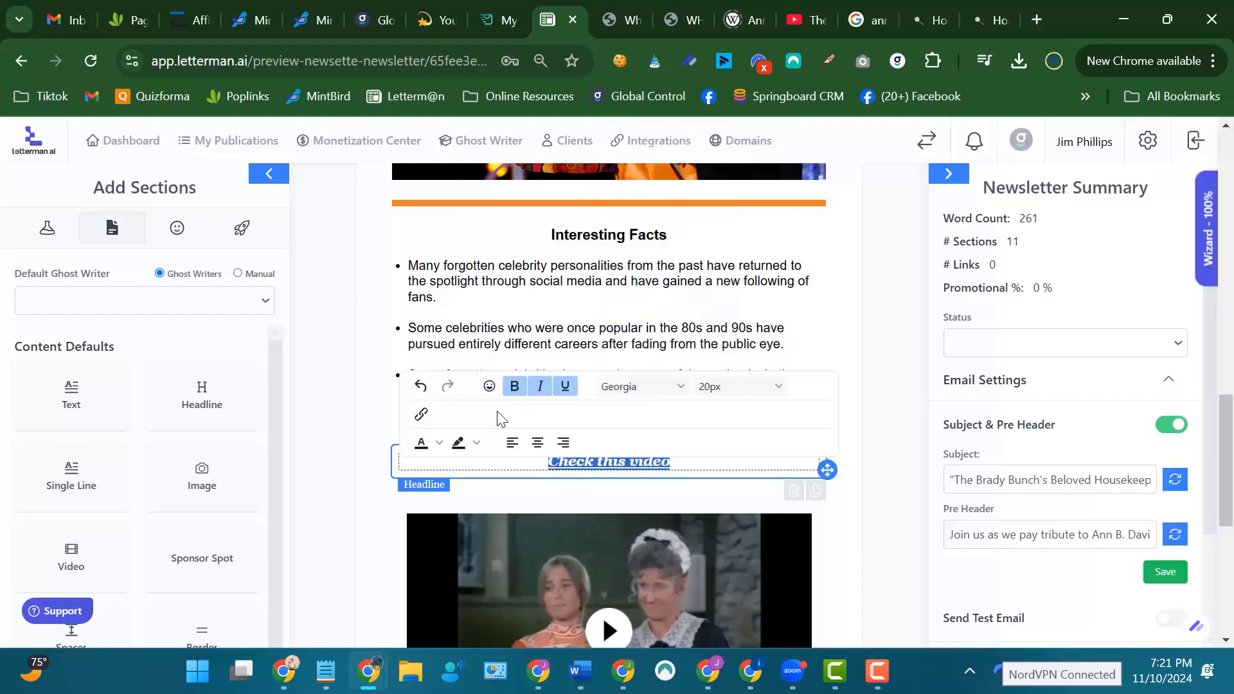
# Color the "Check this video" headline text red and look over the rest of the newsletter.
pyautogui.click(439, 445)
pyautogui.click(466, 486)
pyautogui.click(906, 447)
pyautogui.scroll(-4, 870, 393)
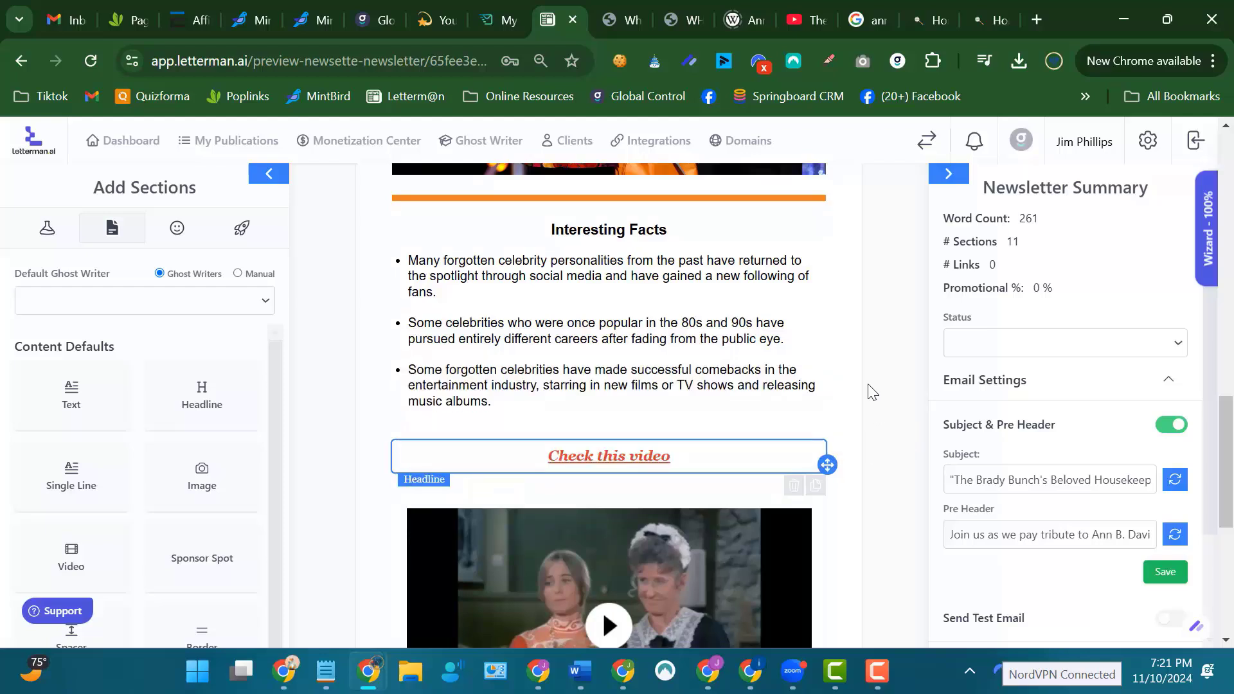
pyautogui.scroll(-2, 871, 392)
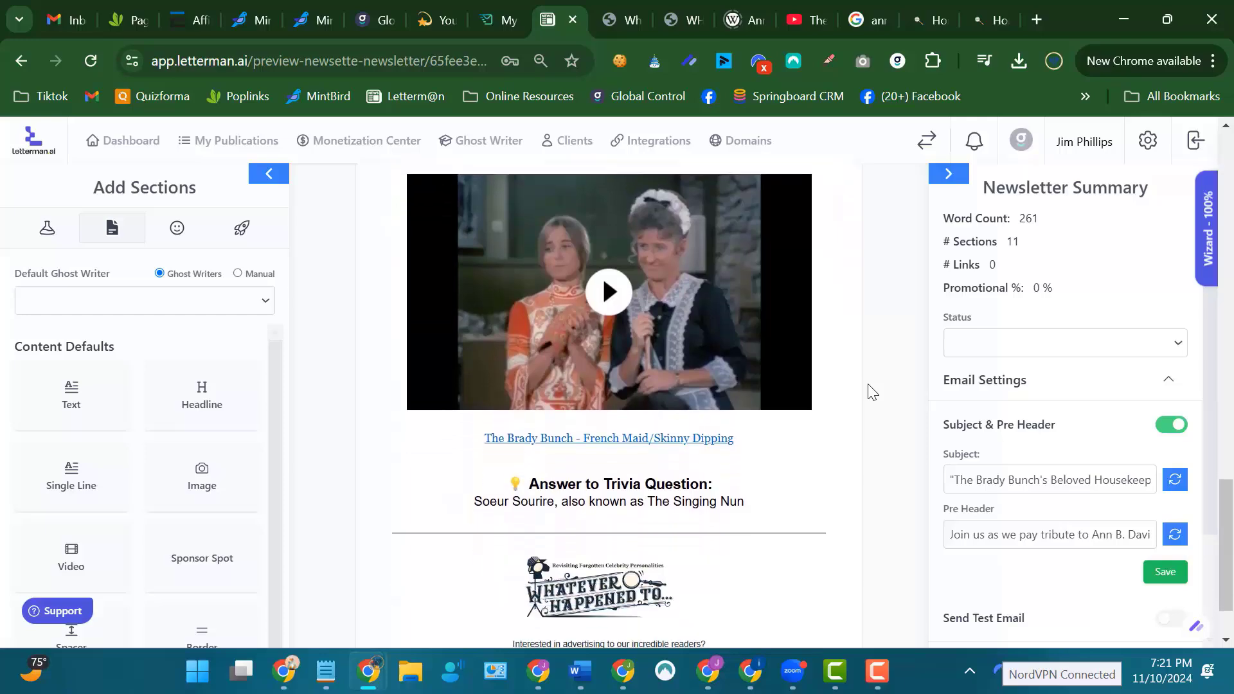
pyautogui.scroll(2, 870, 392)
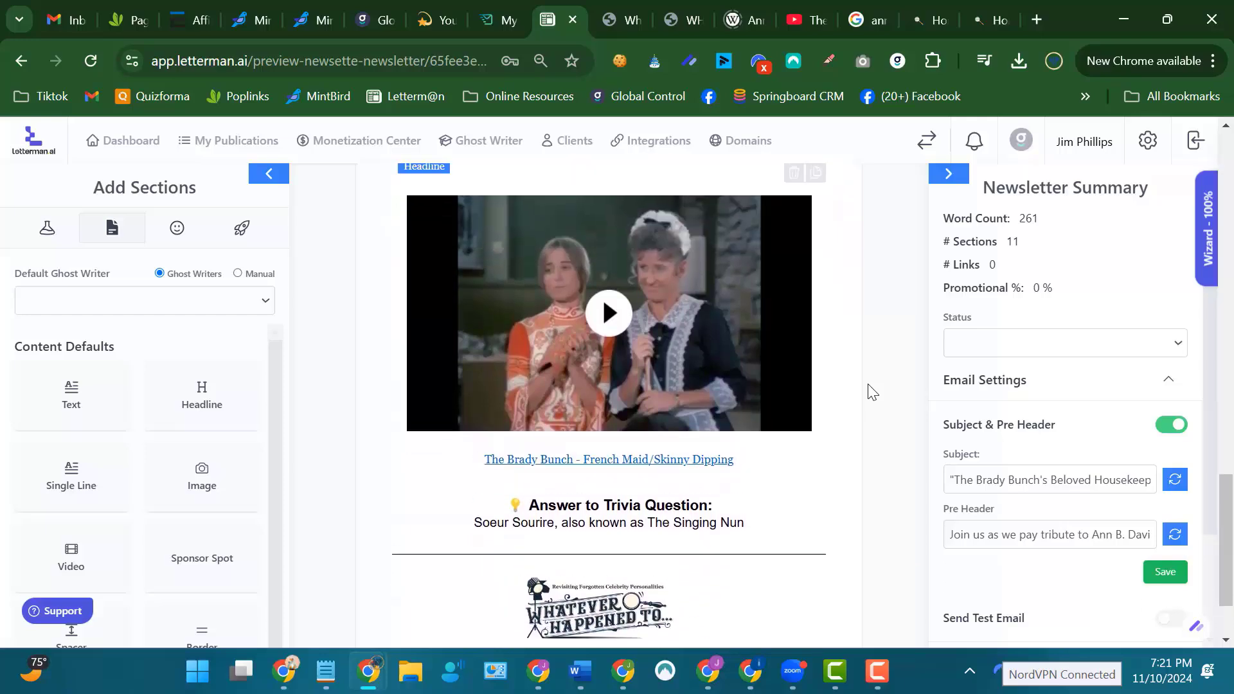
pyautogui.scroll(-1, 871, 392)
pyautogui.scroll(20, 870, 392)
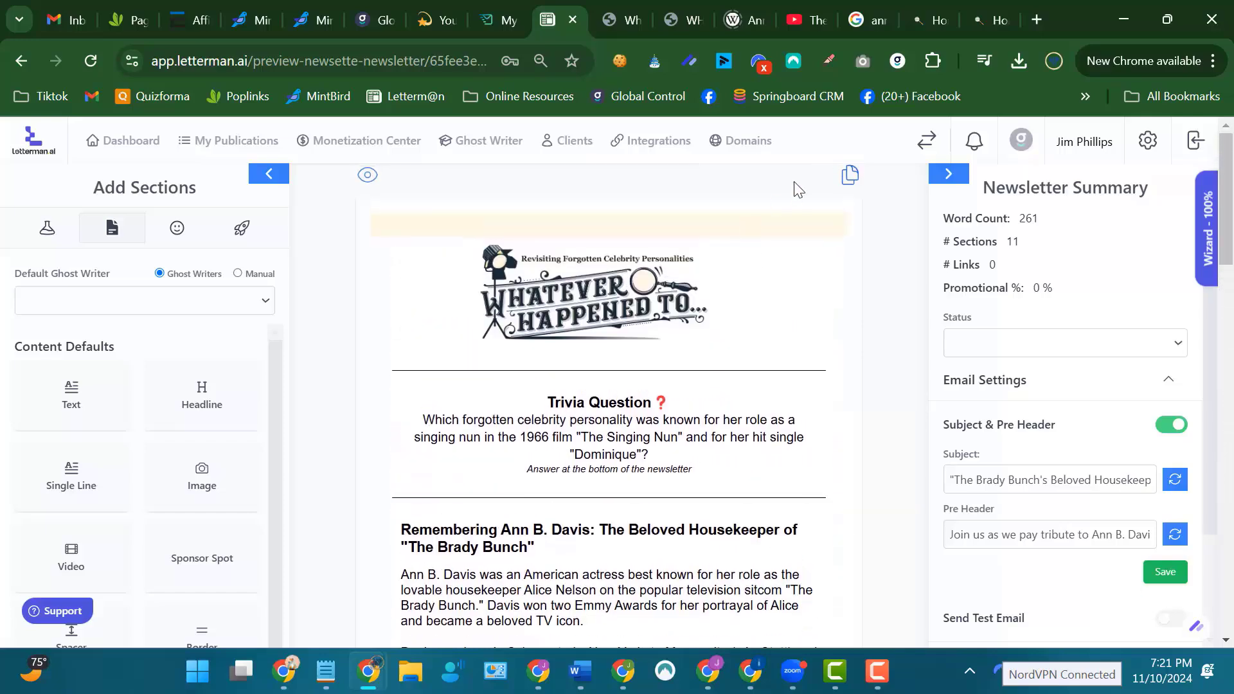
# Switch to the Ann B. Davis Wikipedia article and examine its biography and Career section for passages to reuse.
pyautogui.click(749, 24)
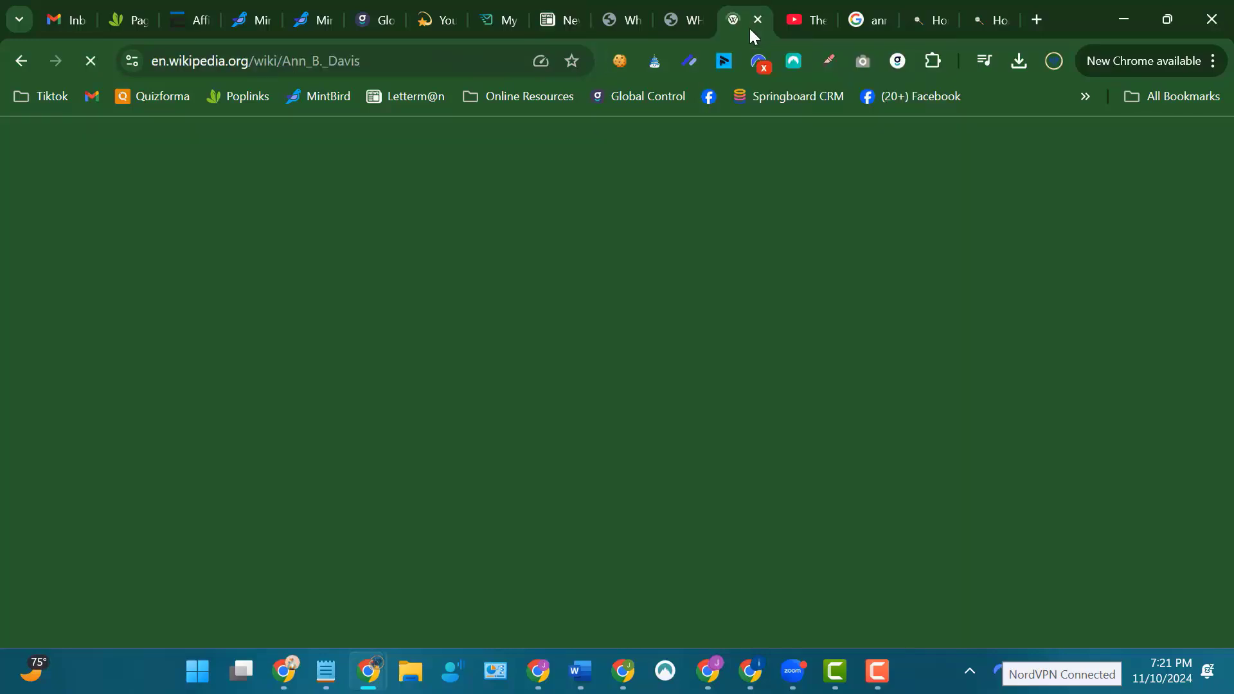
pyautogui.scroll(15, 1080, 282)
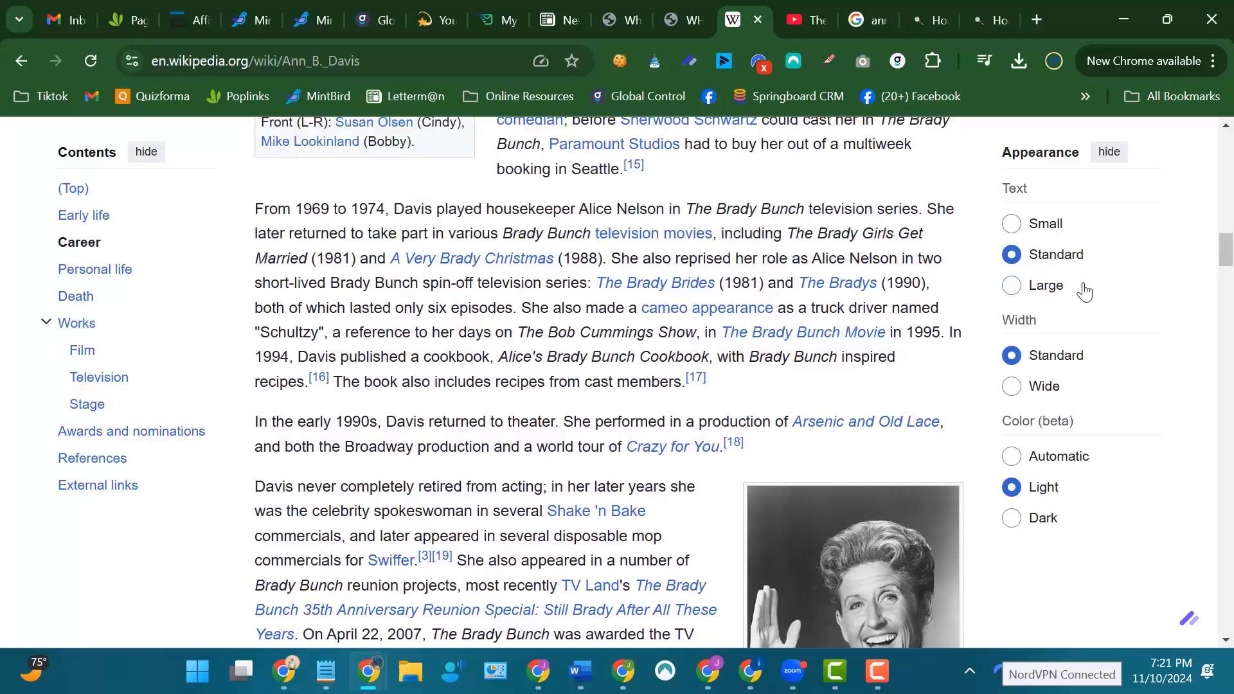
pyautogui.scroll(8, 1092, 277)
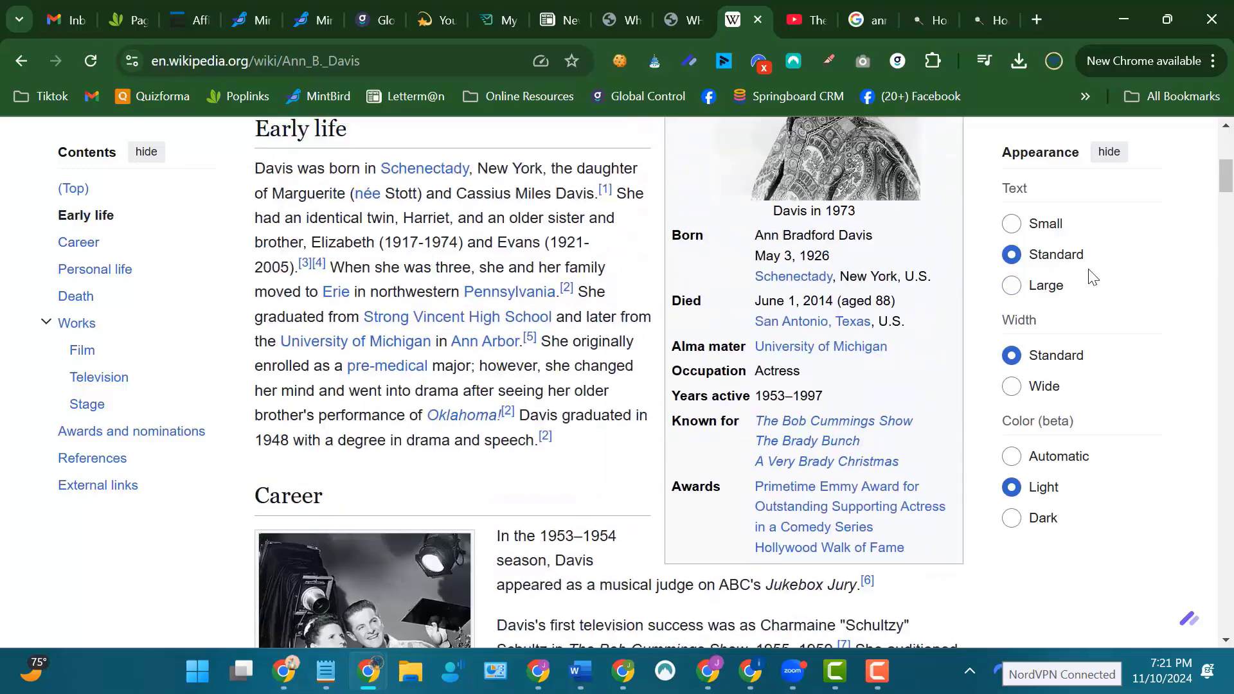
pyautogui.scroll(-10, 1092, 278)
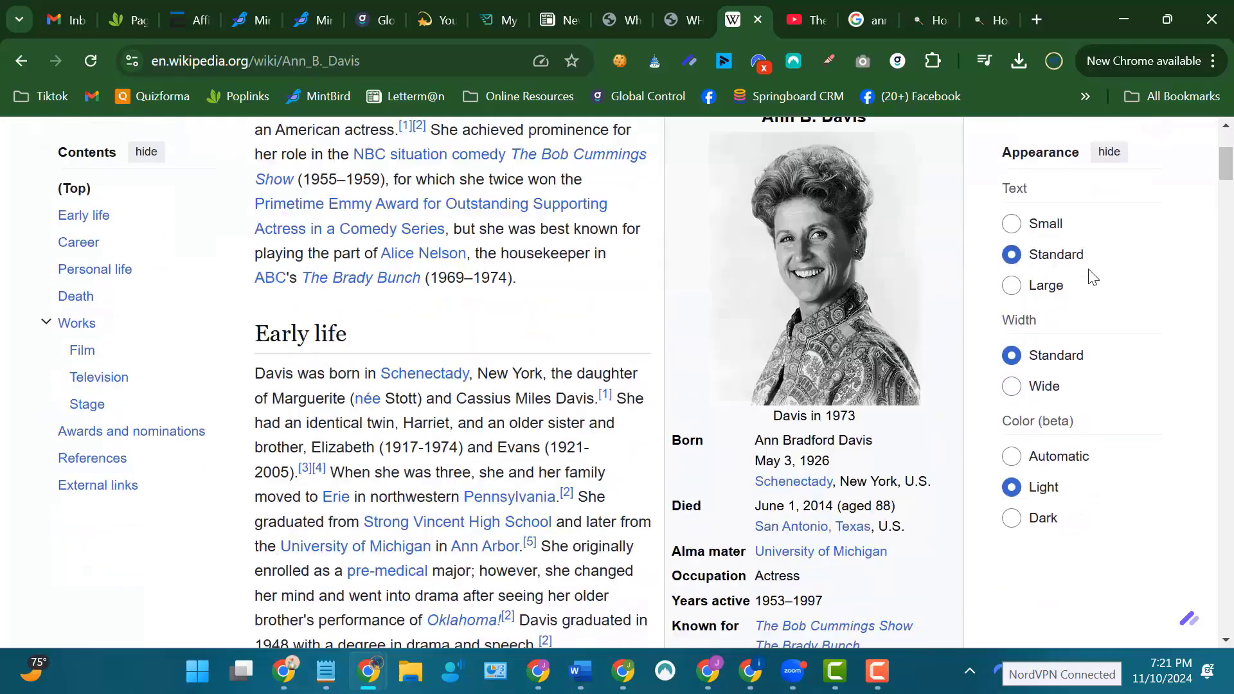
pyautogui.scroll(-5, 1092, 278)
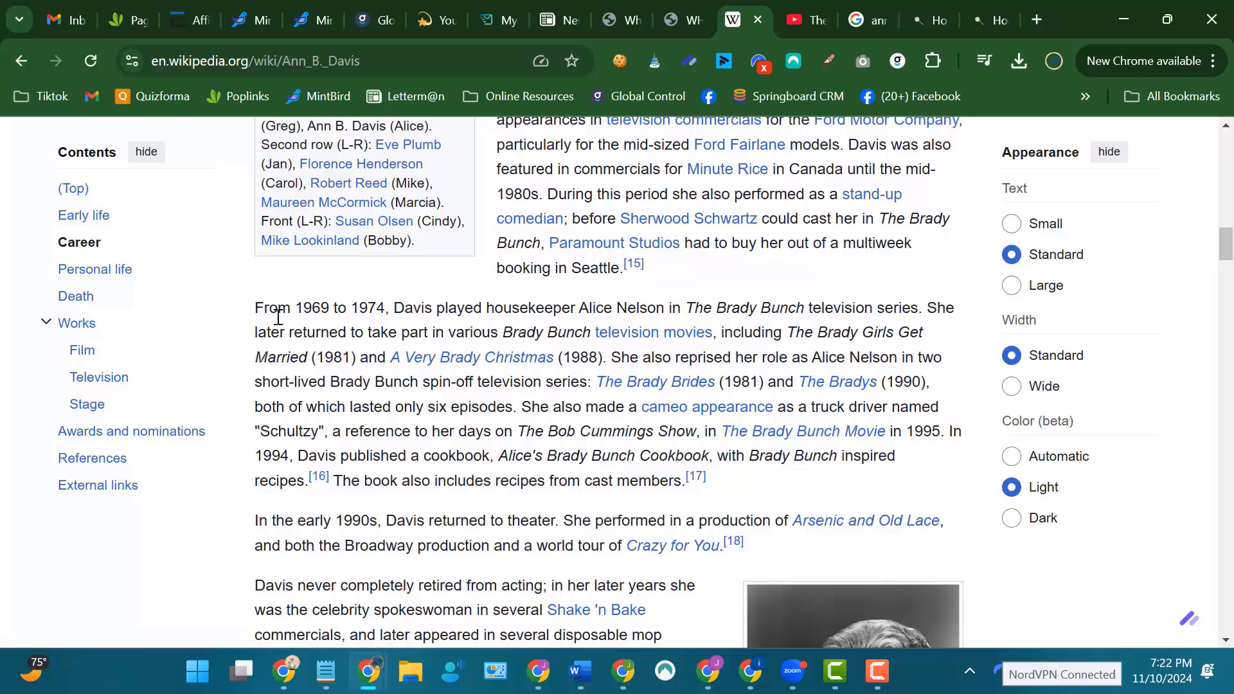
pyautogui.moveTo(277, 316); pyautogui.dragTo(716, 586)
pyautogui.click(705, 608)
pyautogui.scroll(-3, 678, 633)
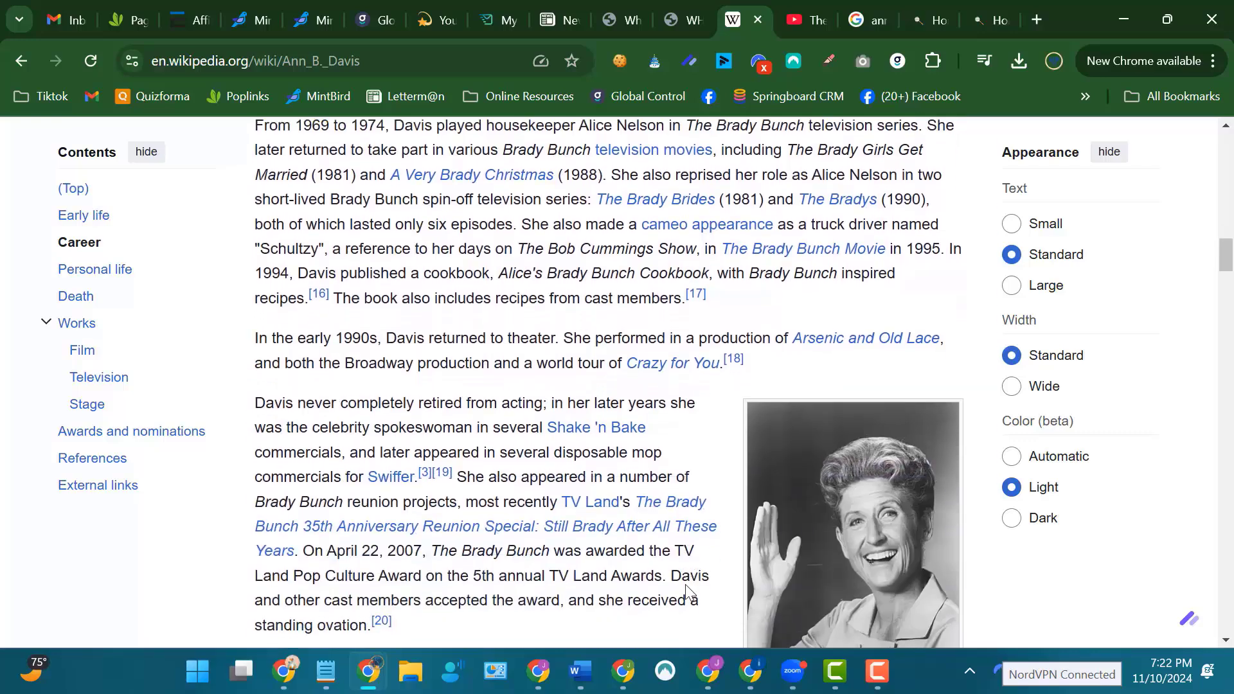
pyautogui.moveTo(414, 618); pyautogui.dragTo(273, 386)
pyautogui.moveTo(263, 241); pyautogui.dragTo(567, 566)
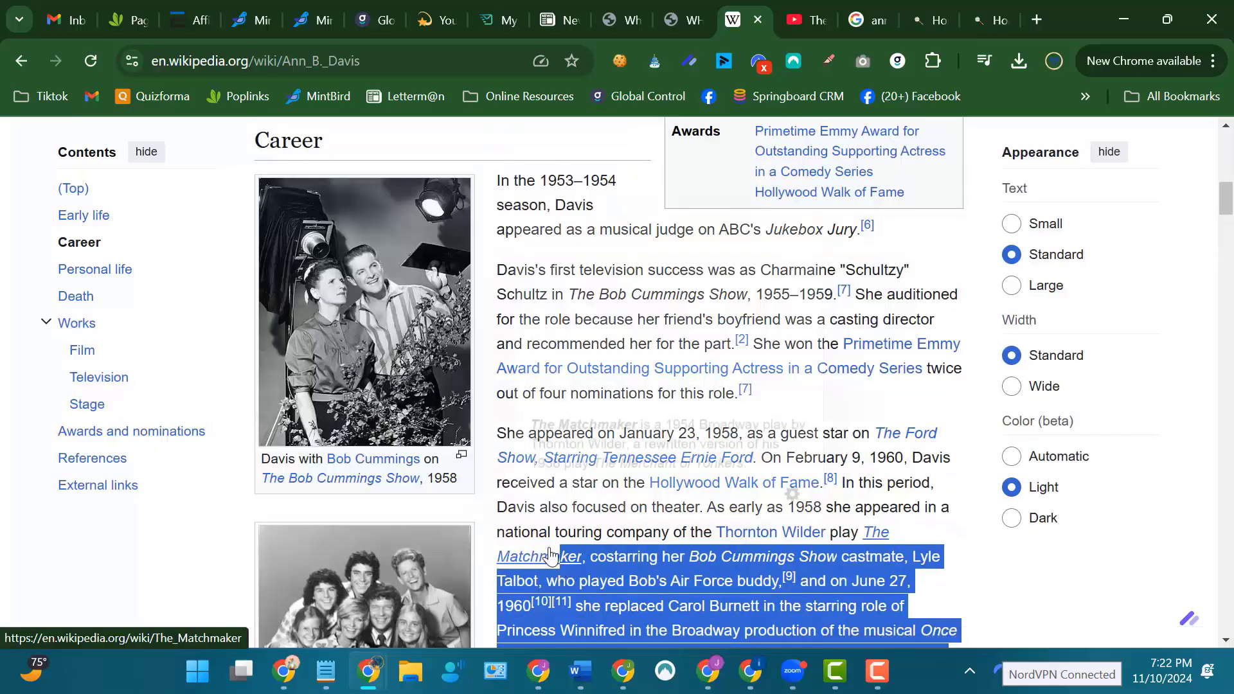
# Return to the Letterman newsletter and add a text section directly above the Trivia Question.
pyautogui.click(566, 19)
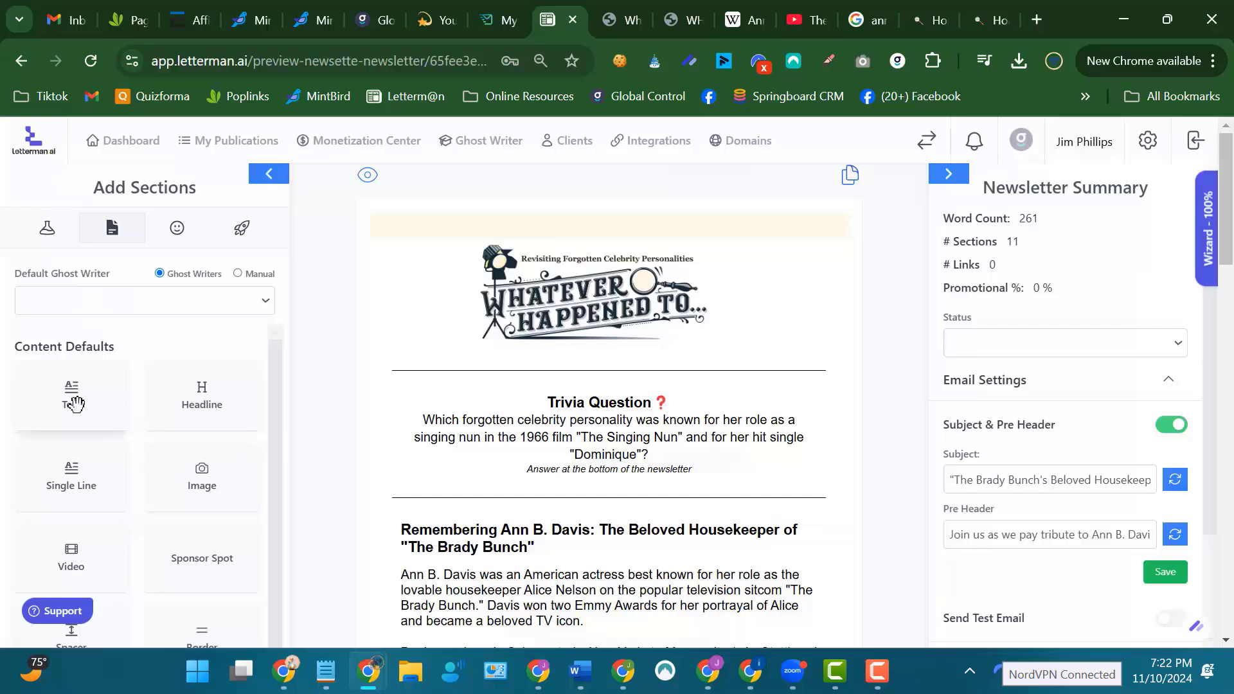
pyautogui.moveTo(75, 403); pyautogui.dragTo(656, 457)
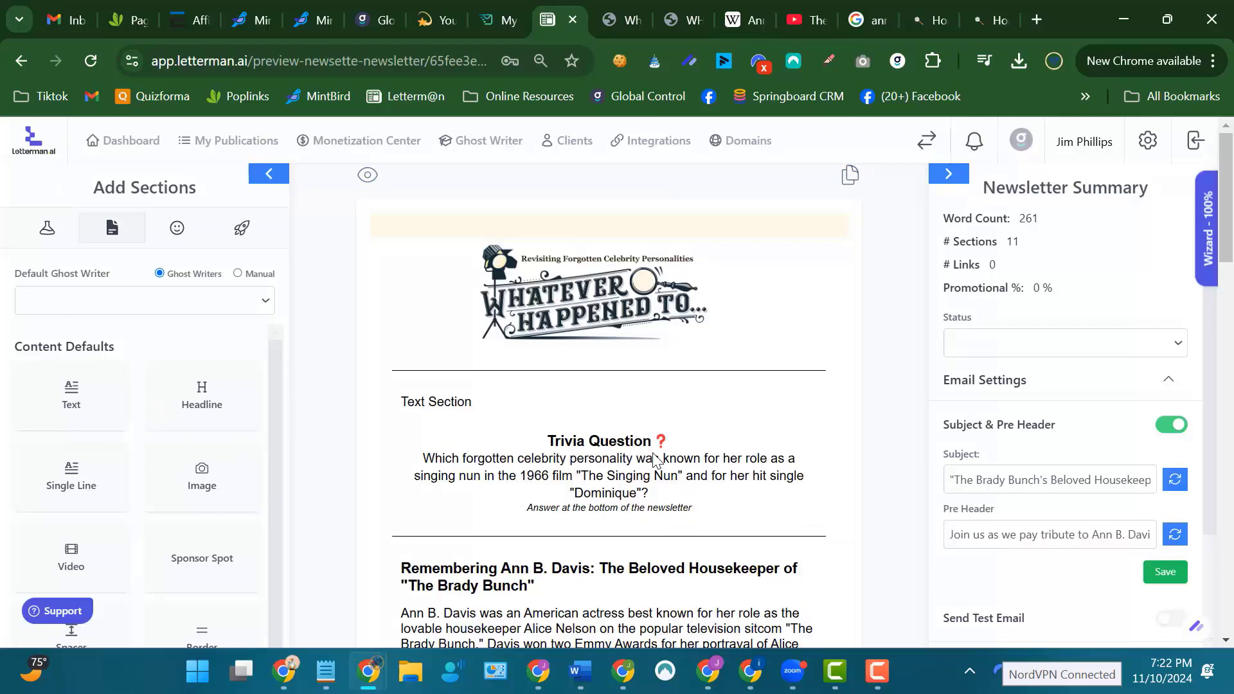
pyautogui.click(528, 401)
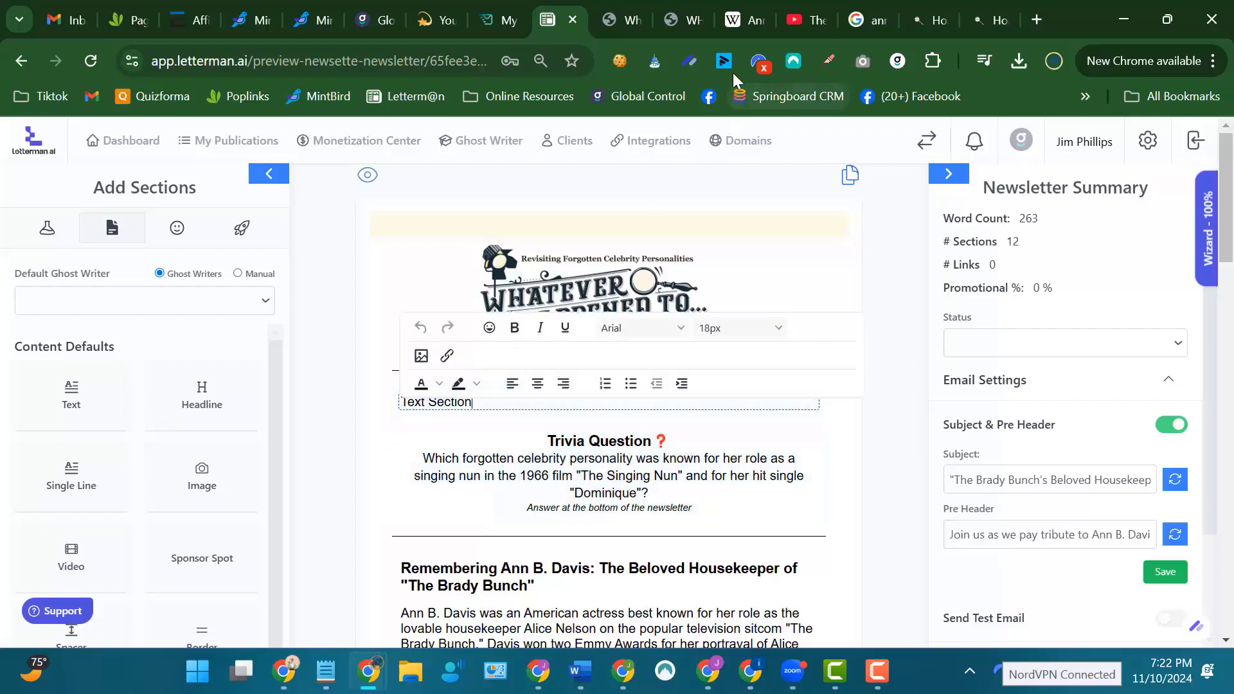
# Copy the Wikipedia Career passage from "She appeared on January 23, 1958" through "booking in Seattle" and return to the newsletter.
pyautogui.click(747, 21)
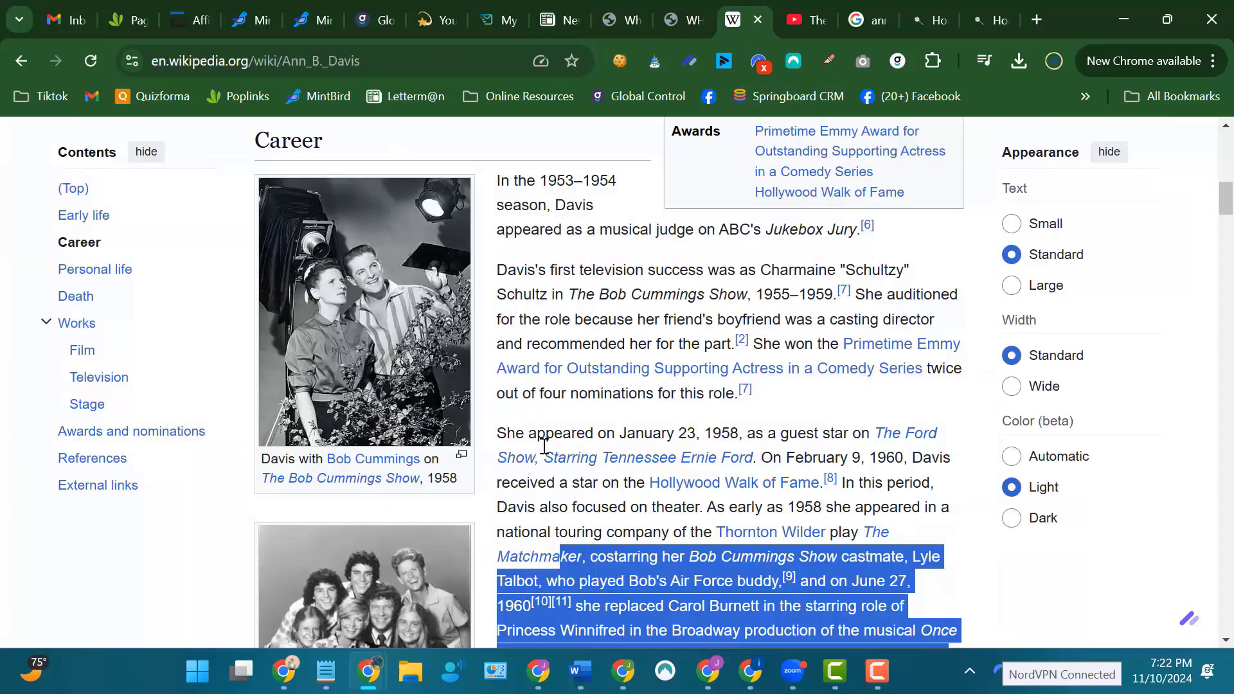
pyautogui.moveTo(501, 433); pyautogui.dragTo(938, 605)
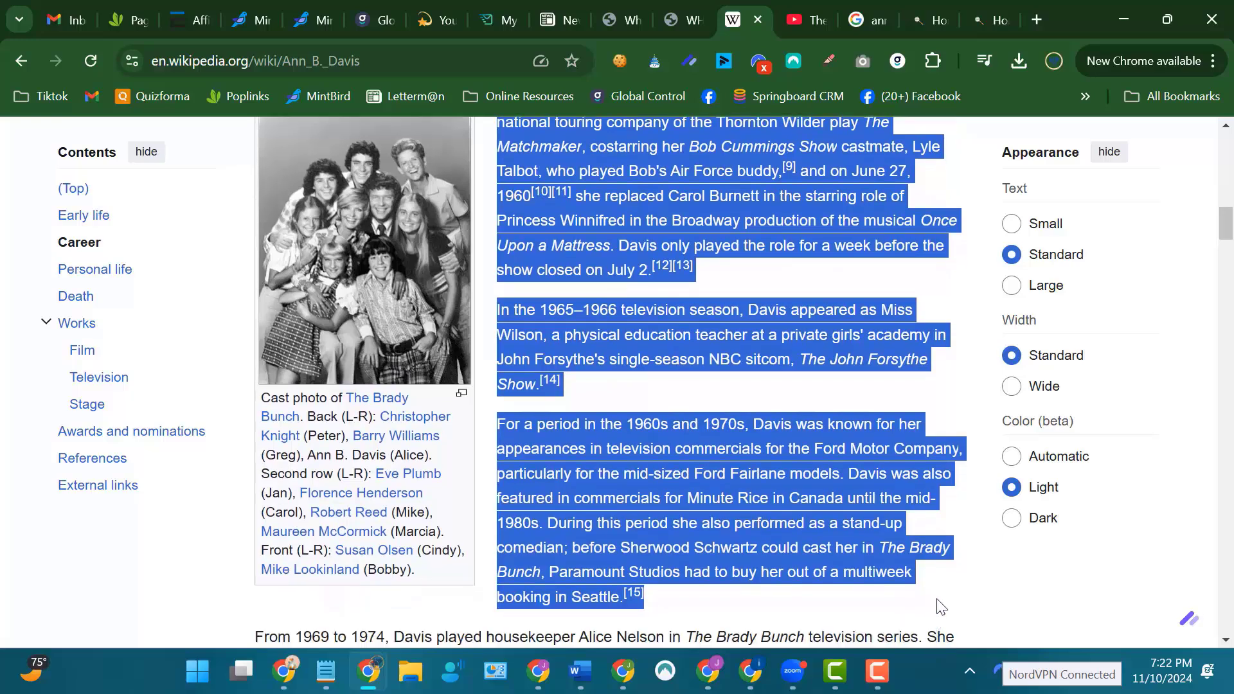
pyautogui.rightClick(770, 509)
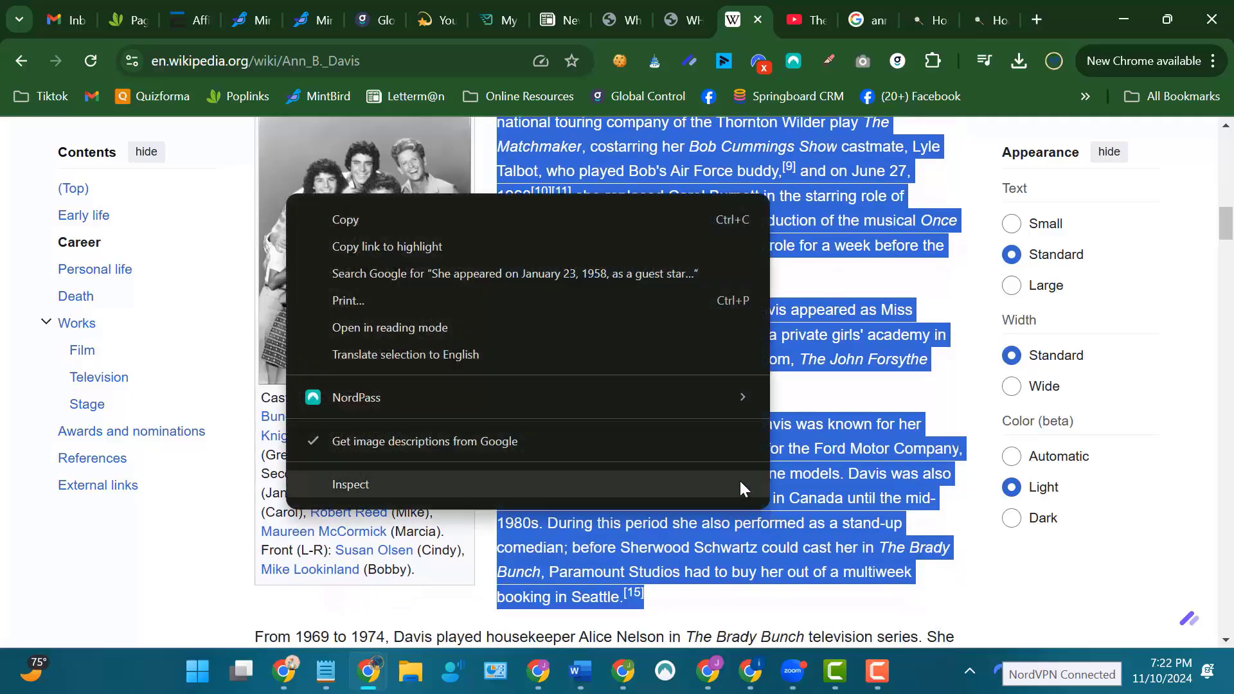
pyautogui.click(361, 214)
pyautogui.click(564, 31)
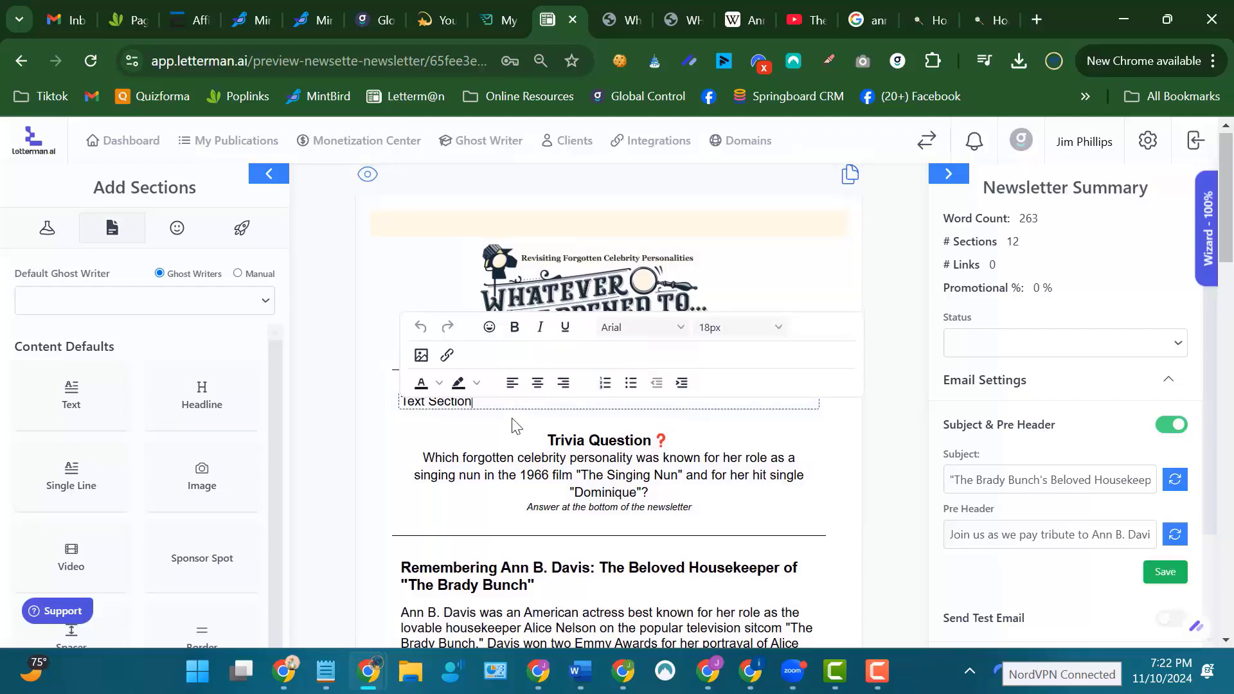
# Replace the "Text Section" placeholder with the copied Wikipedia career passage.
pyautogui.moveTo(485, 399); pyautogui.dragTo(390, 406)
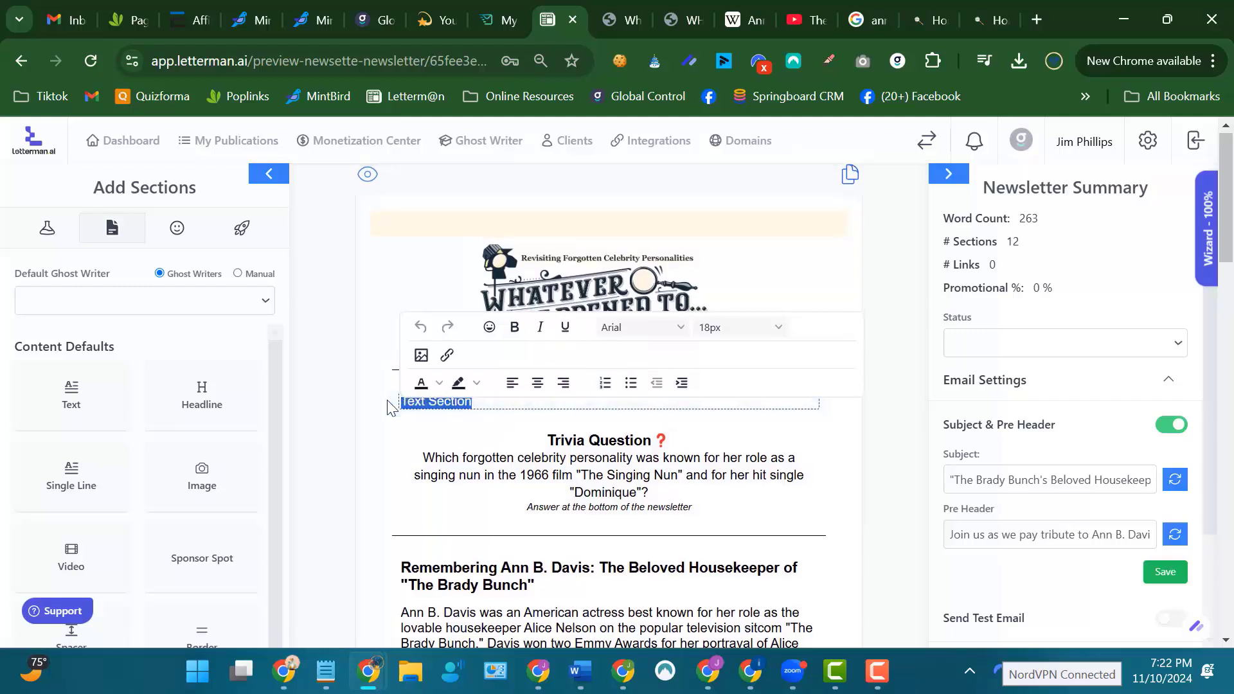
pyautogui.hotkey('ctrl', 'v')
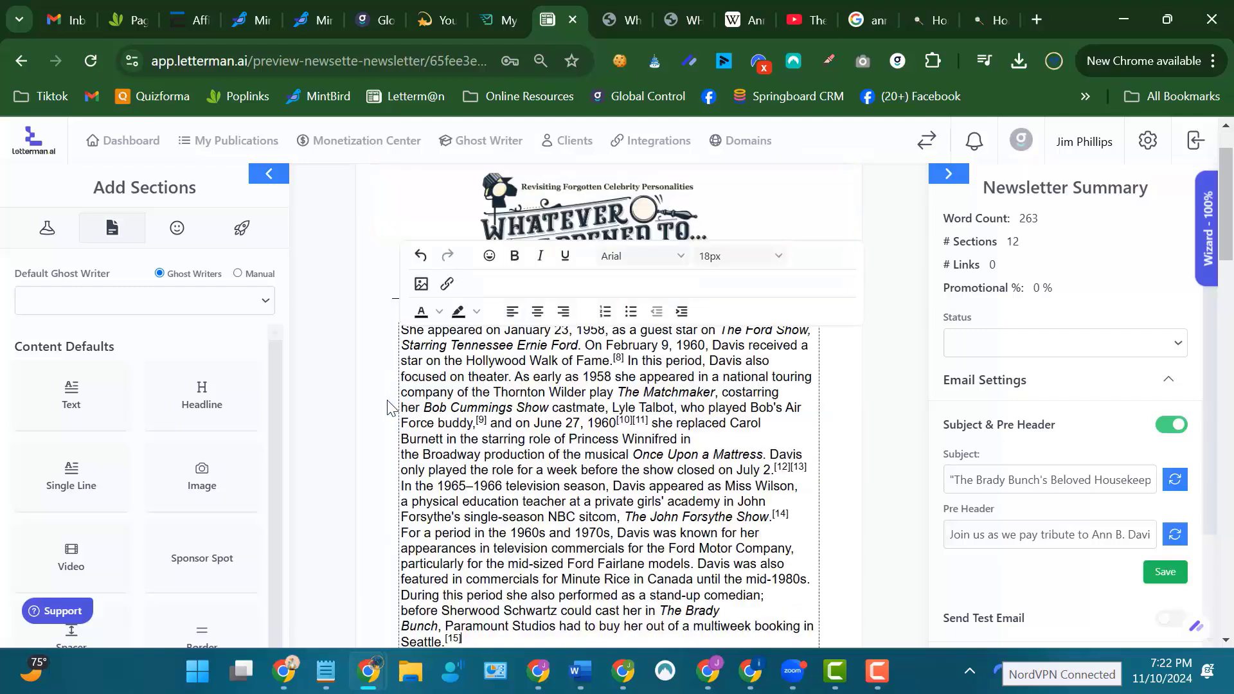
pyautogui.scroll(1, 879, 408)
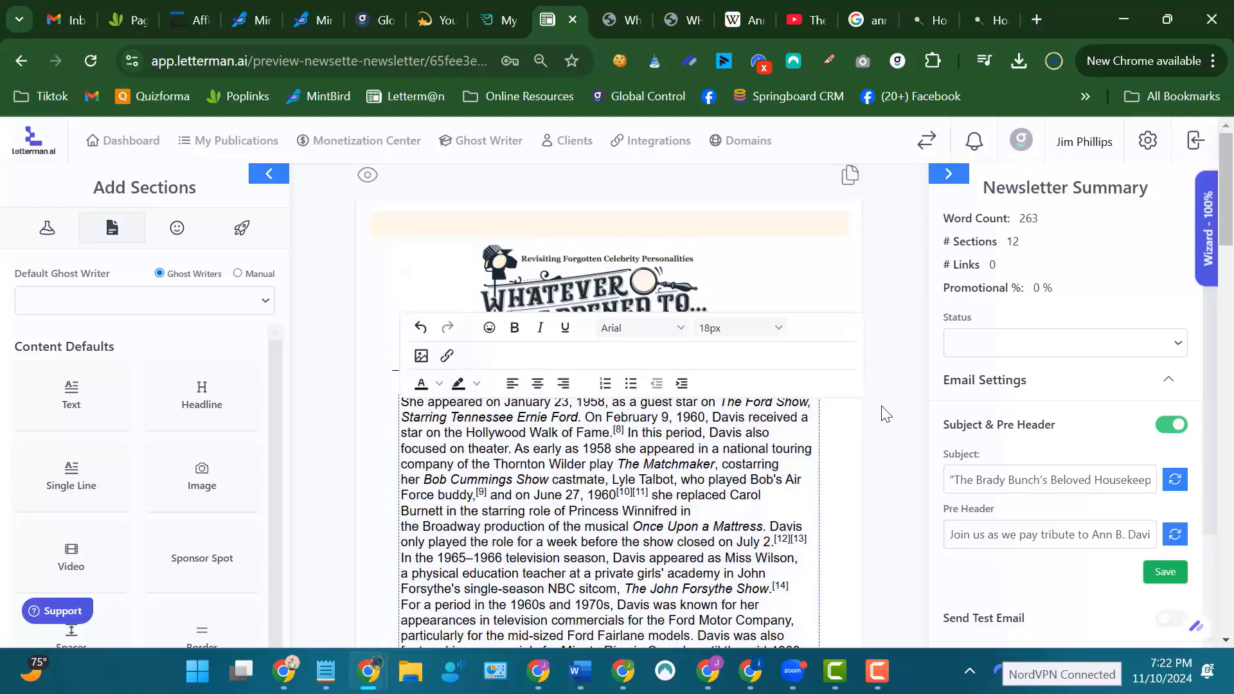
pyautogui.scroll(-1, 881, 406)
pyautogui.click(891, 321)
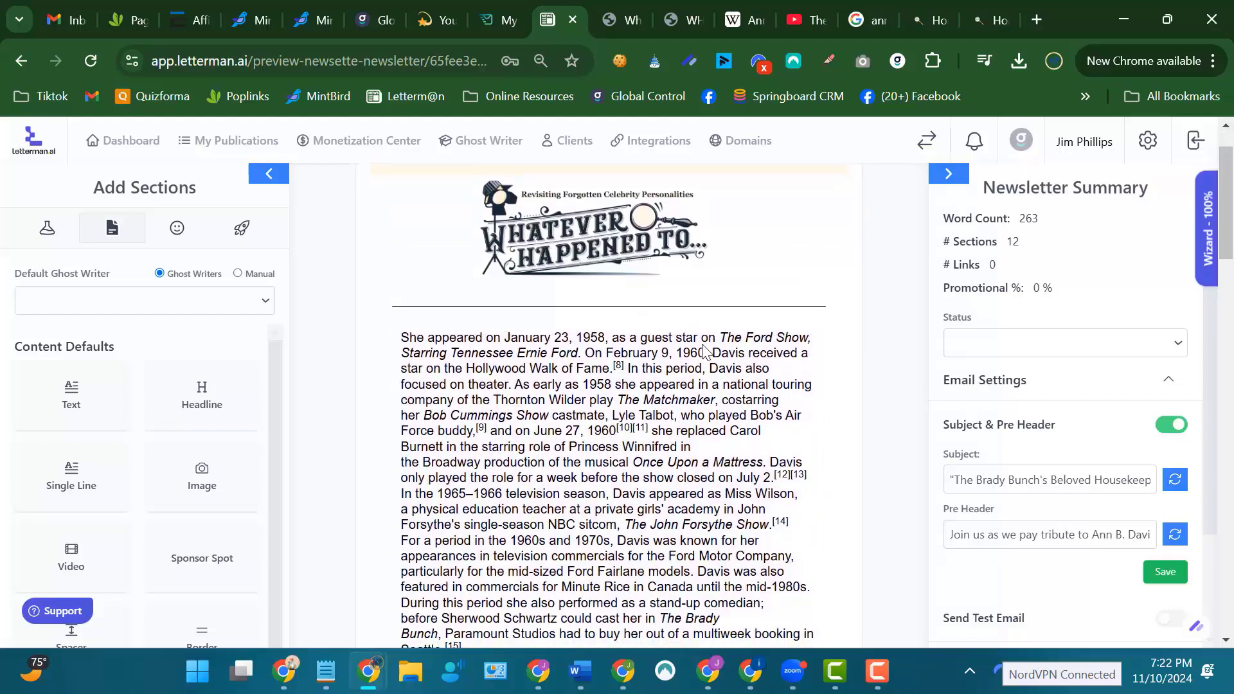
# Move the Trivia Question section above the pasted career text, directly beneath the logo's divider line.
pyautogui.scroll(-3, 719, 488)
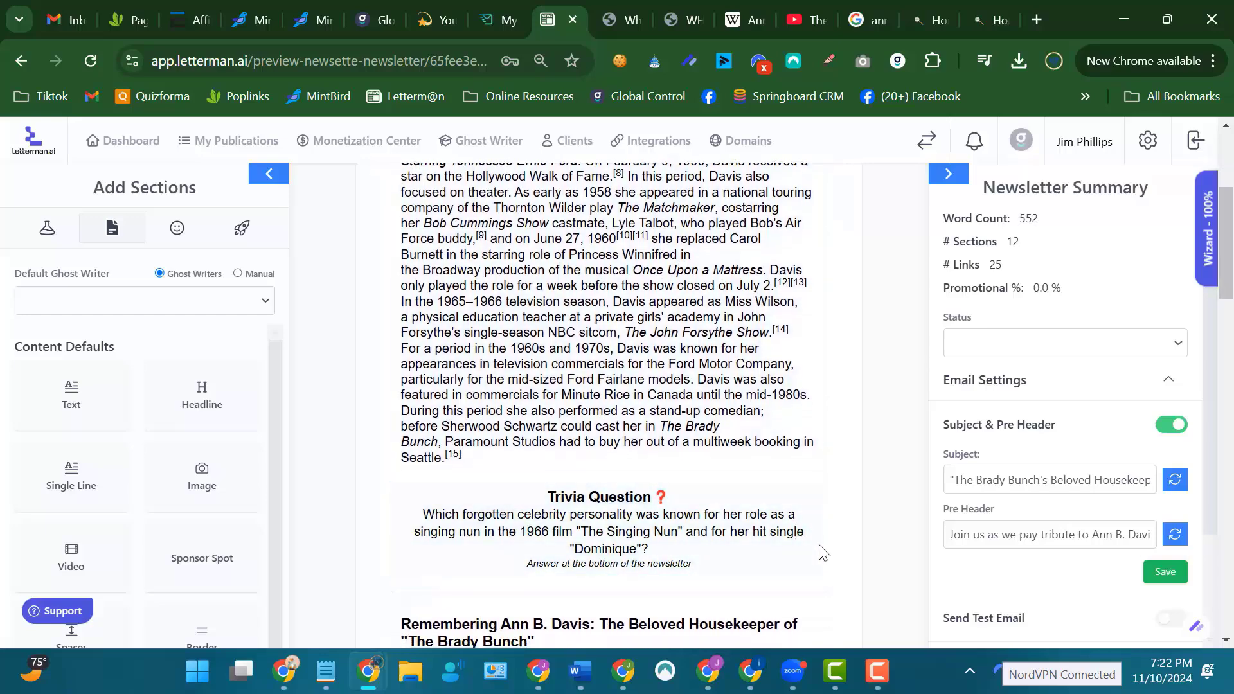
pyautogui.click(820, 554)
pyautogui.moveTo(832, 536); pyautogui.dragTo(858, 274)
pyautogui.scroll(3, 906, 253)
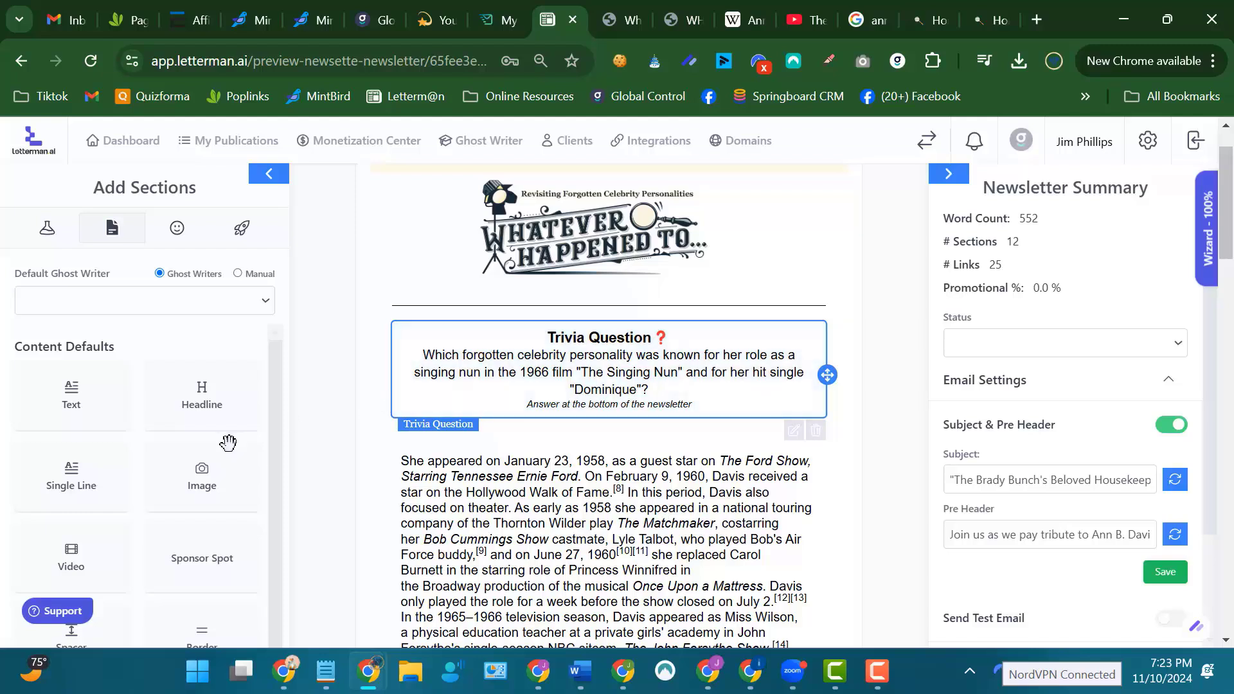
# Add an AI Article section between the Trivia Question and the pasted career text, and open its content settings.
pyautogui.scroll(-1, 135, 485)
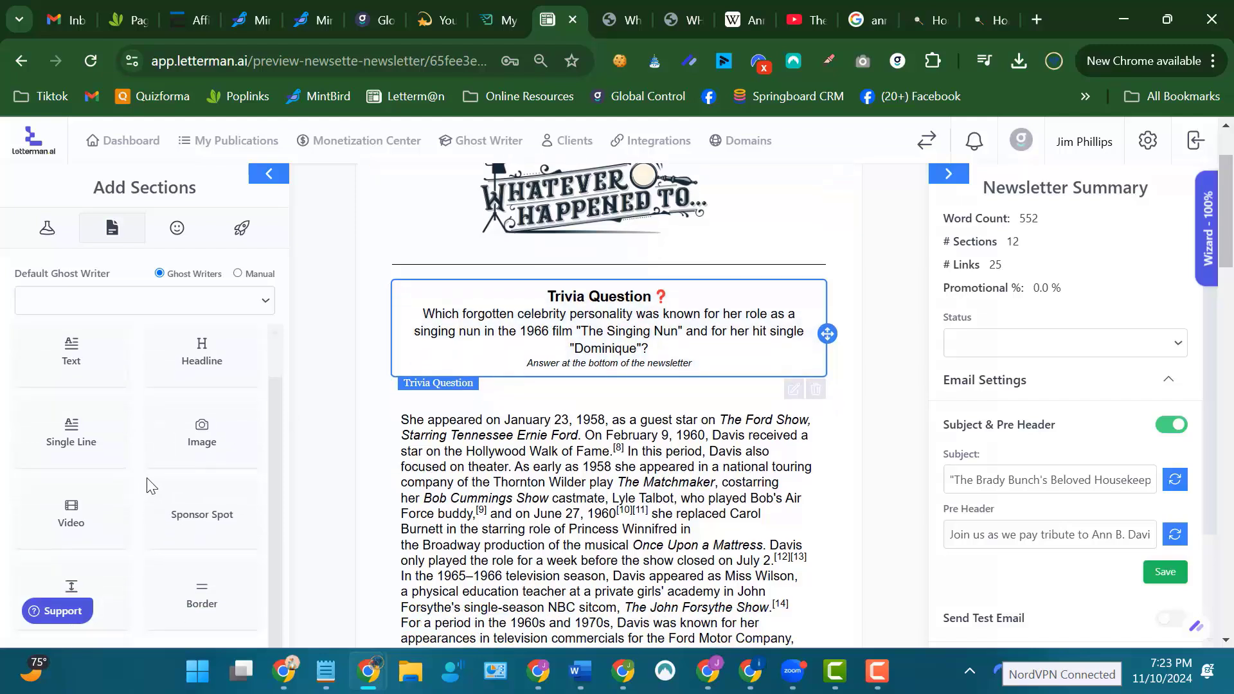
pyautogui.click(48, 231)
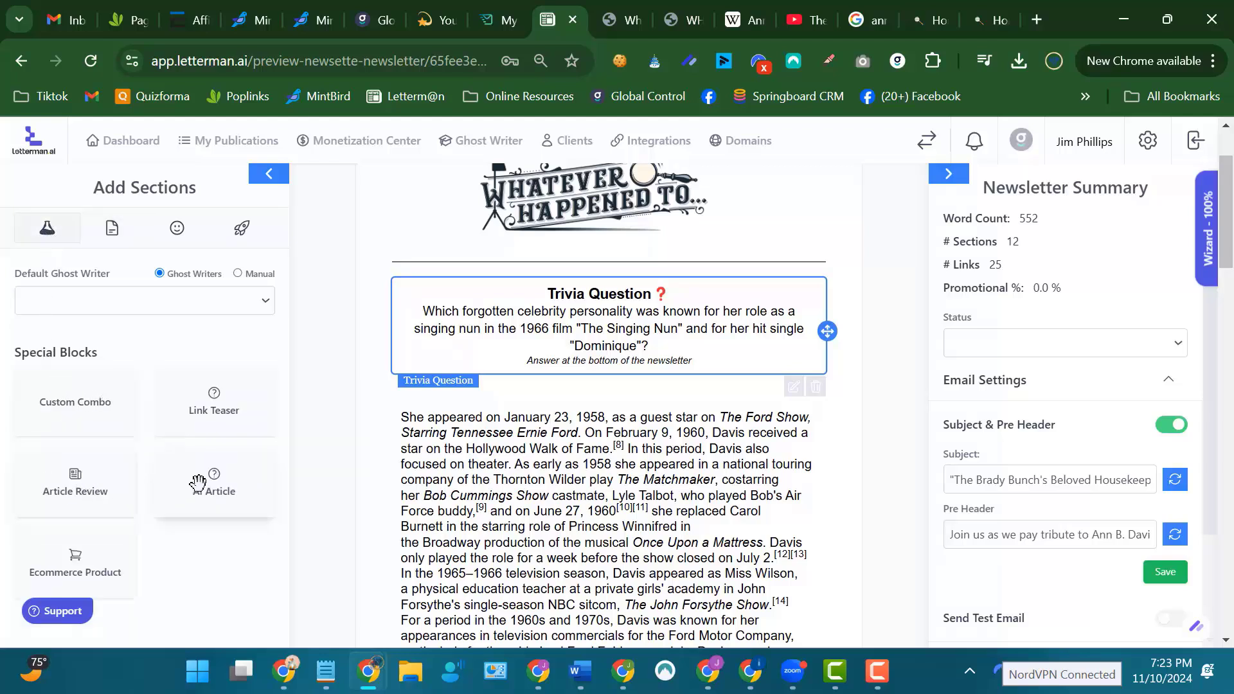
pyautogui.moveTo(208, 482); pyautogui.dragTo(633, 488)
pyautogui.click(617, 546)
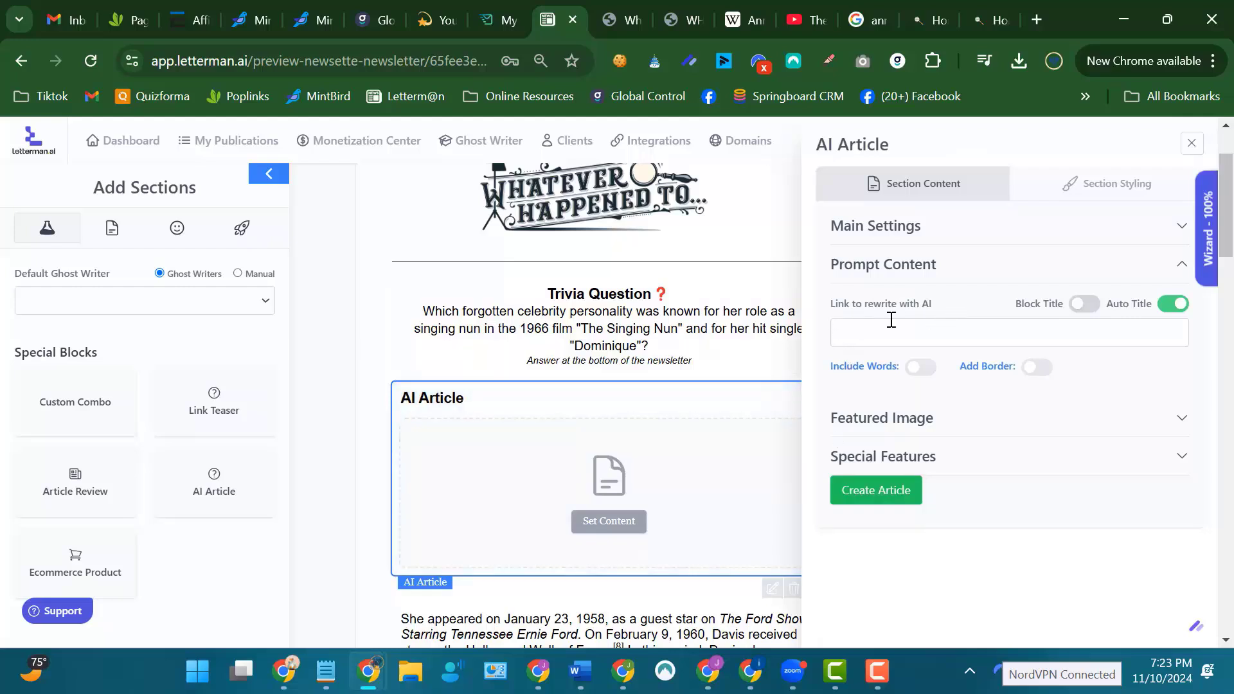
# Copy the Ann B. Davis Wikipedia page address and set it as the AI Article's link to rewrite.
pyautogui.click(742, 19)
pyautogui.click(263, 64)
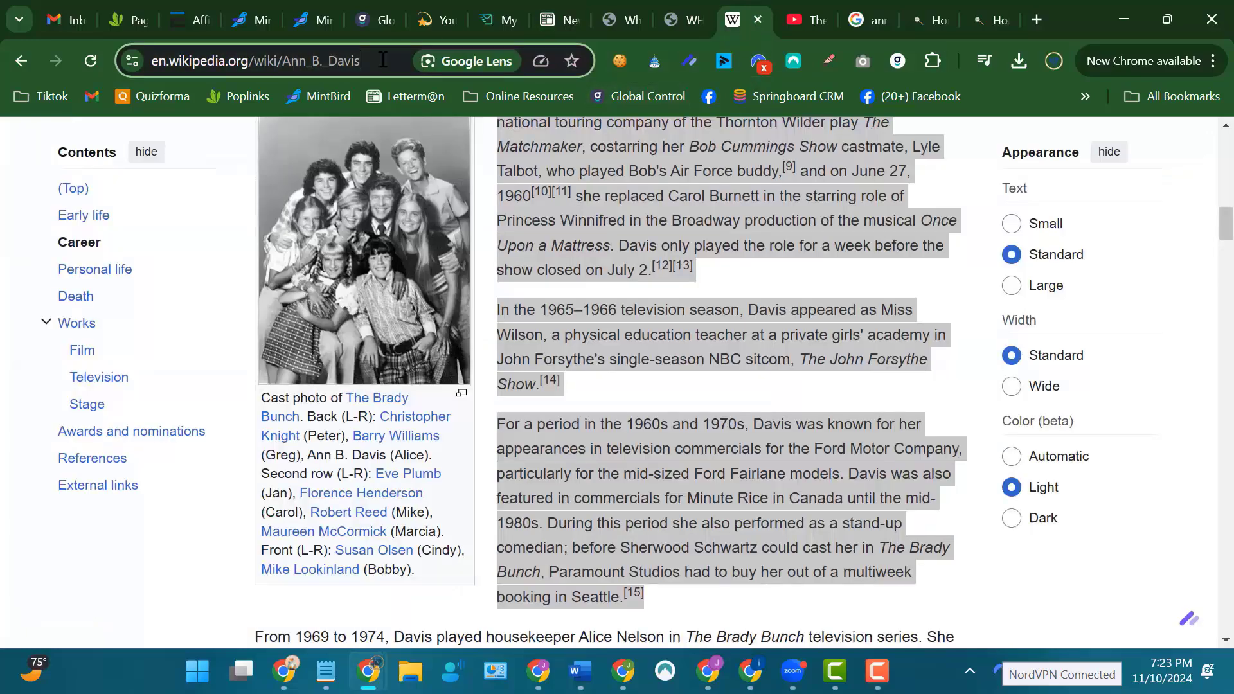
pyautogui.rightClick(264, 67)
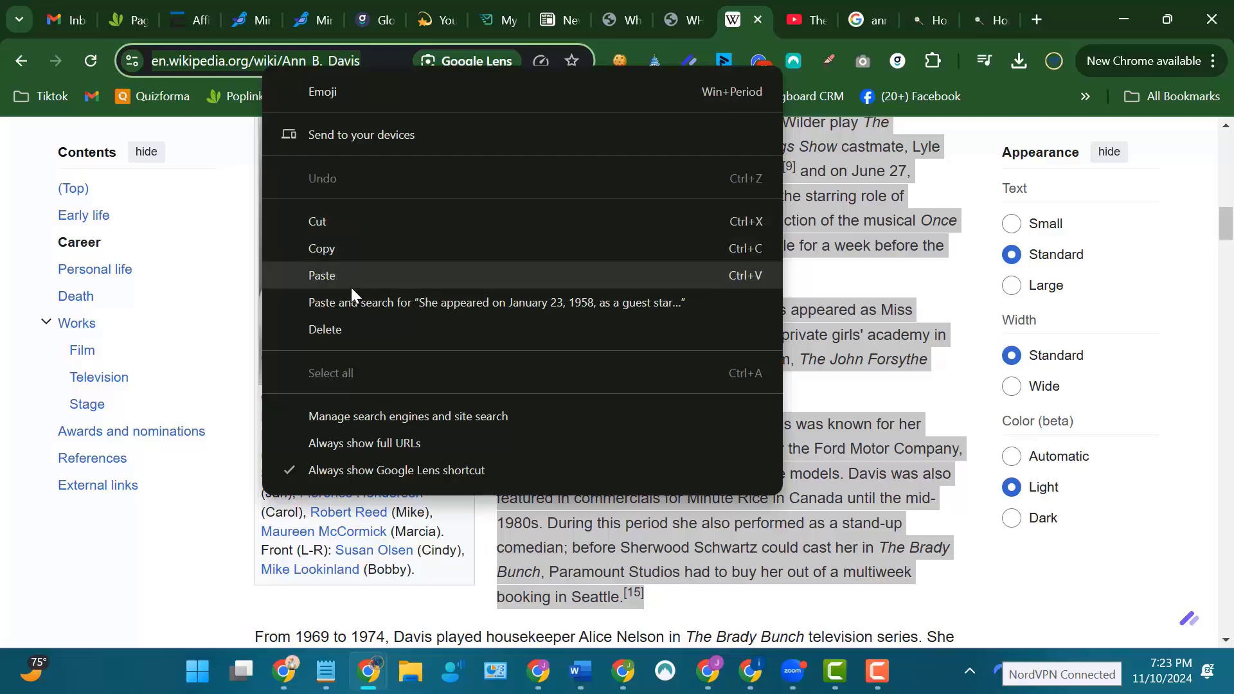
pyautogui.click(334, 249)
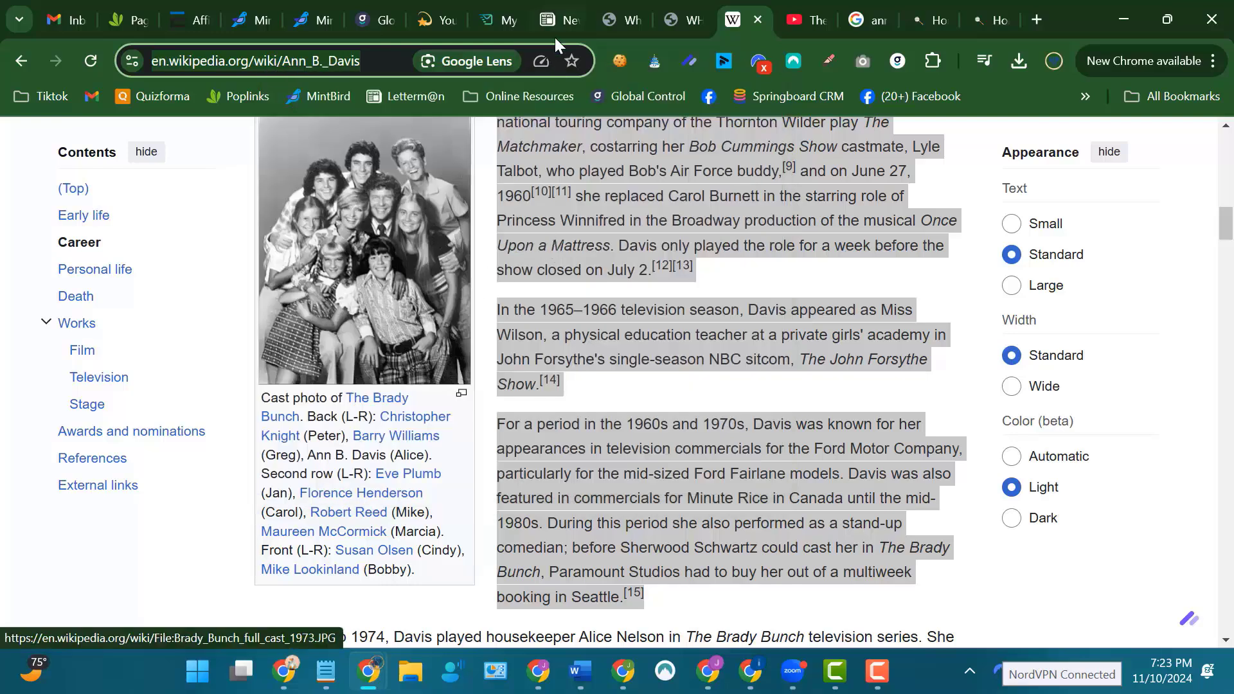
pyautogui.click(557, 17)
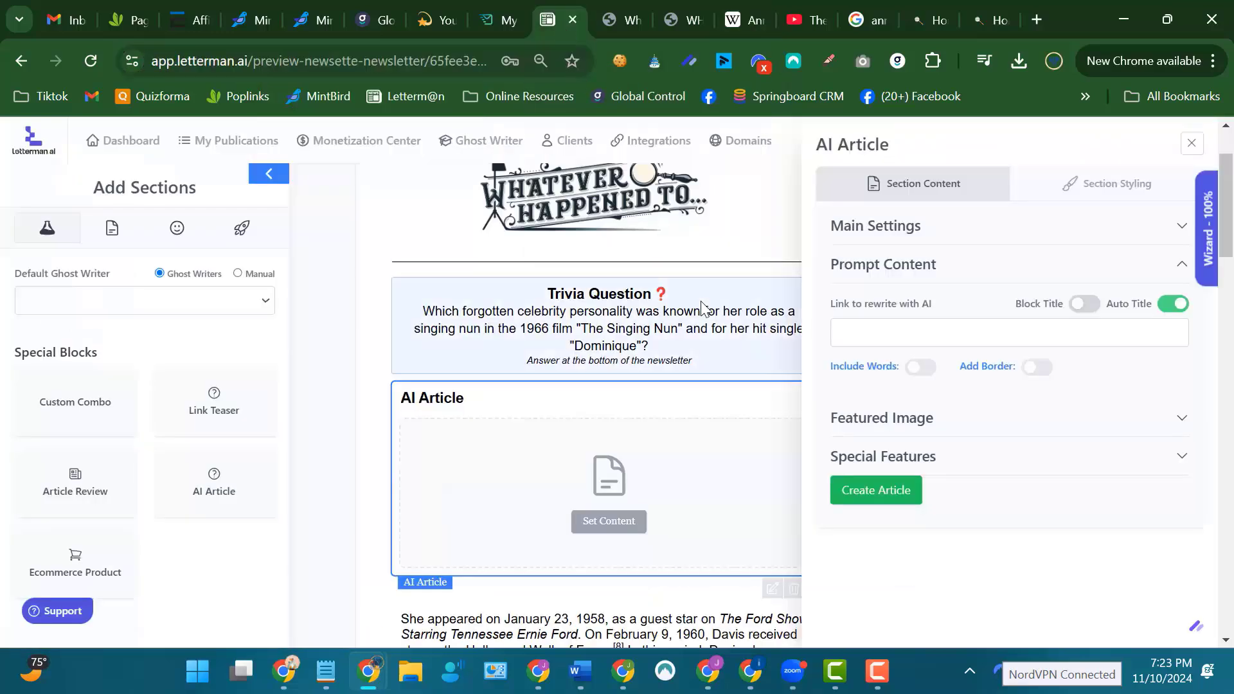
pyautogui.rightClick(857, 330)
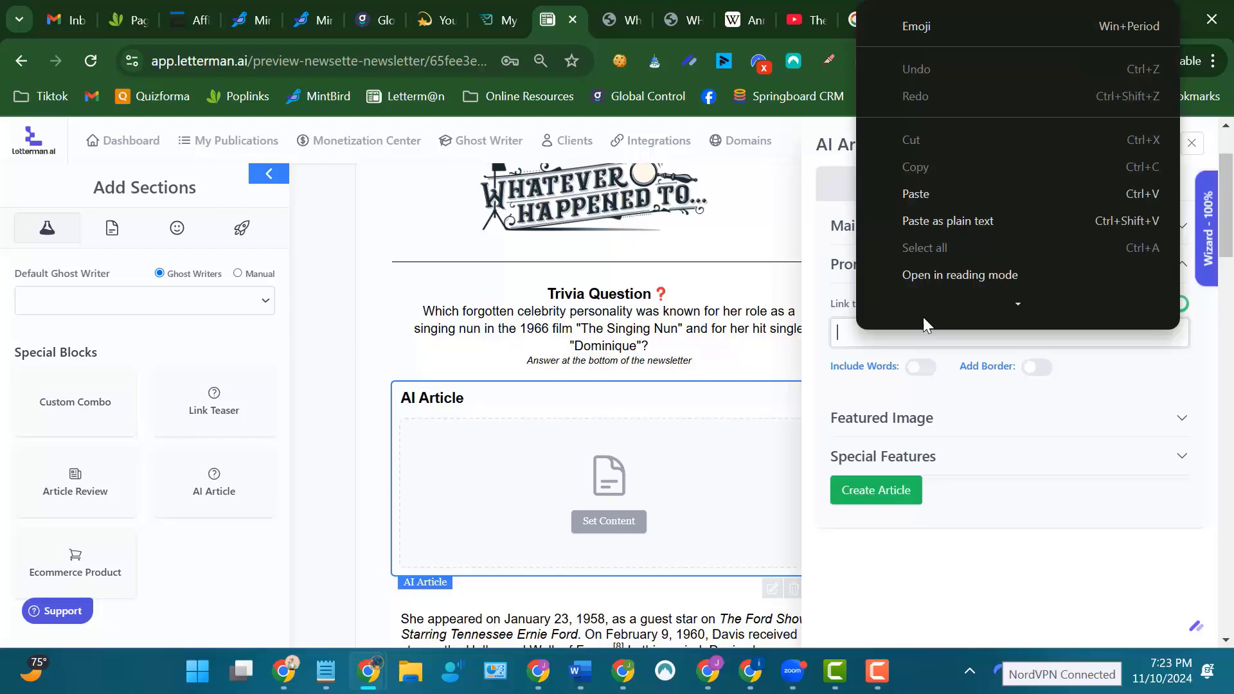
pyautogui.click(935, 202)
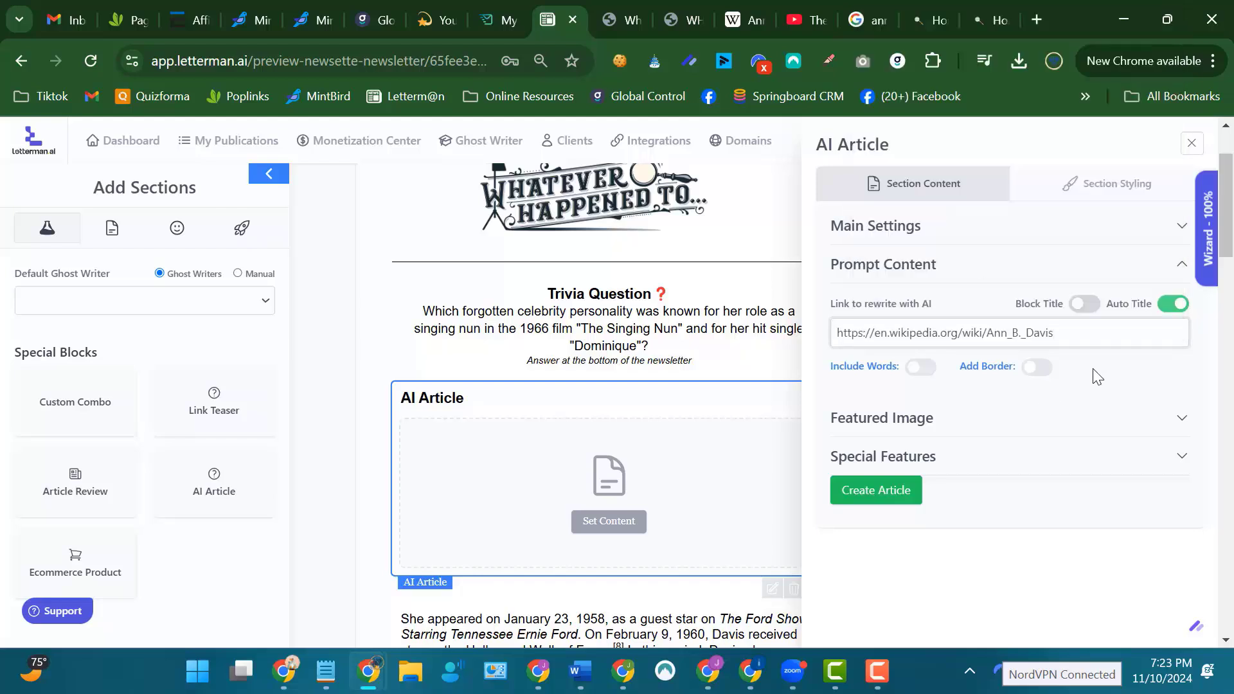
# Create the AI article from the Wikipedia link and review the generated text in the newsletter.
pyautogui.click(879, 490)
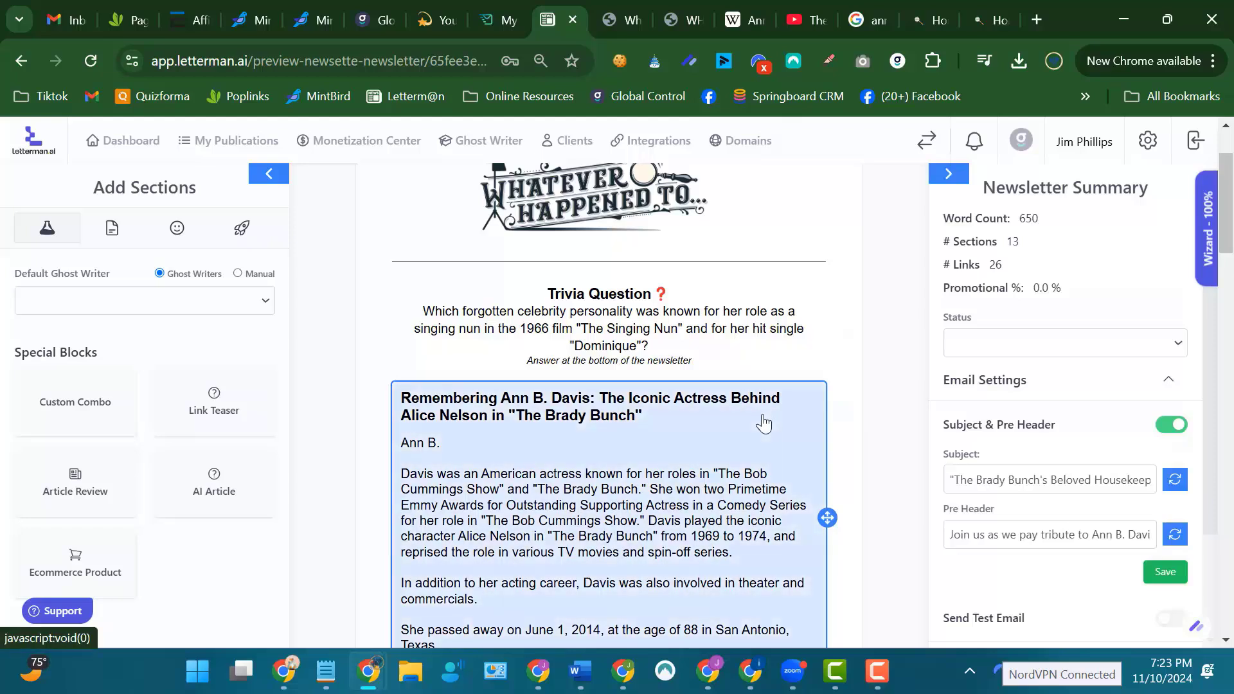
pyautogui.scroll(-4, 763, 421)
pyautogui.scroll(1, 756, 415)
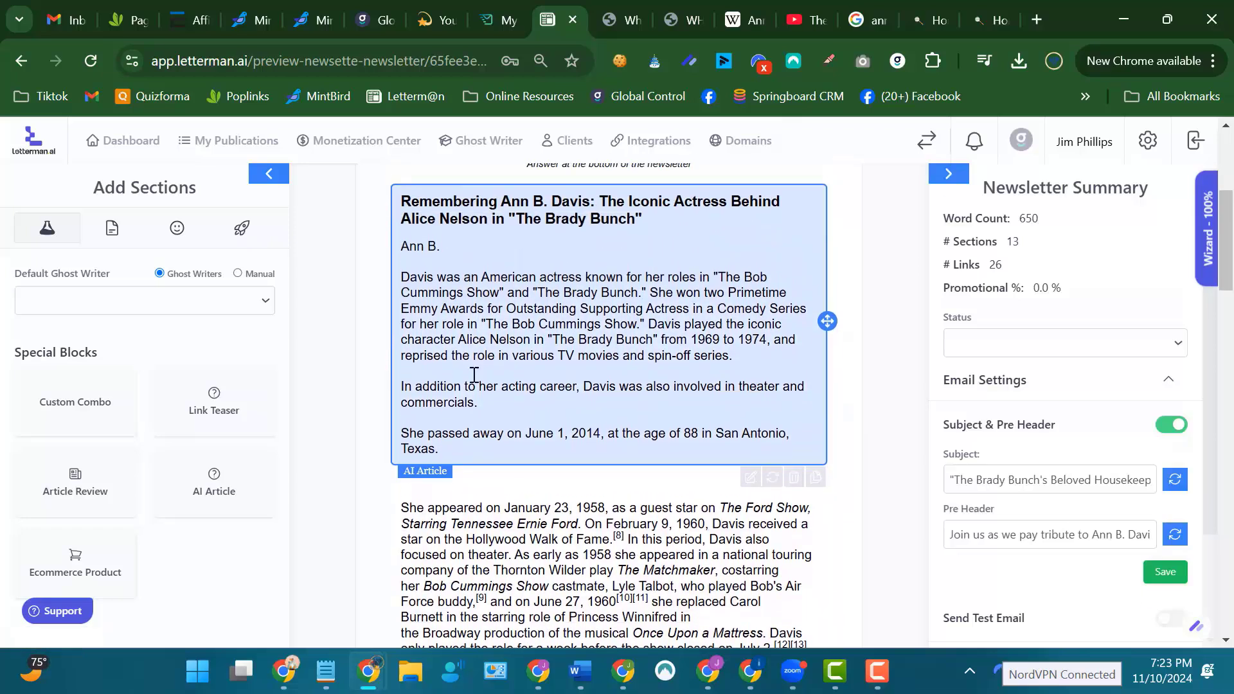
# Examine the newsletter from the AI article down to the trivia answer and footer.
pyautogui.scroll(-3, 678, 324)
pyautogui.scroll(-12, 678, 324)
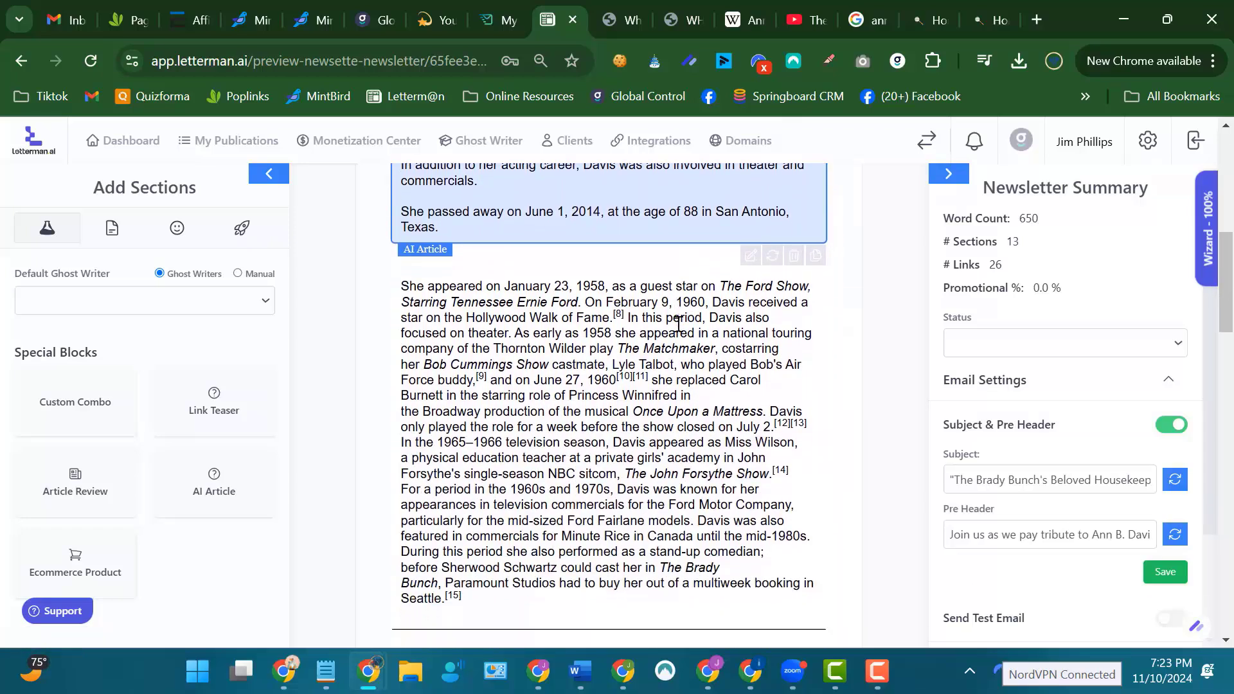
pyautogui.scroll(-12, 677, 324)
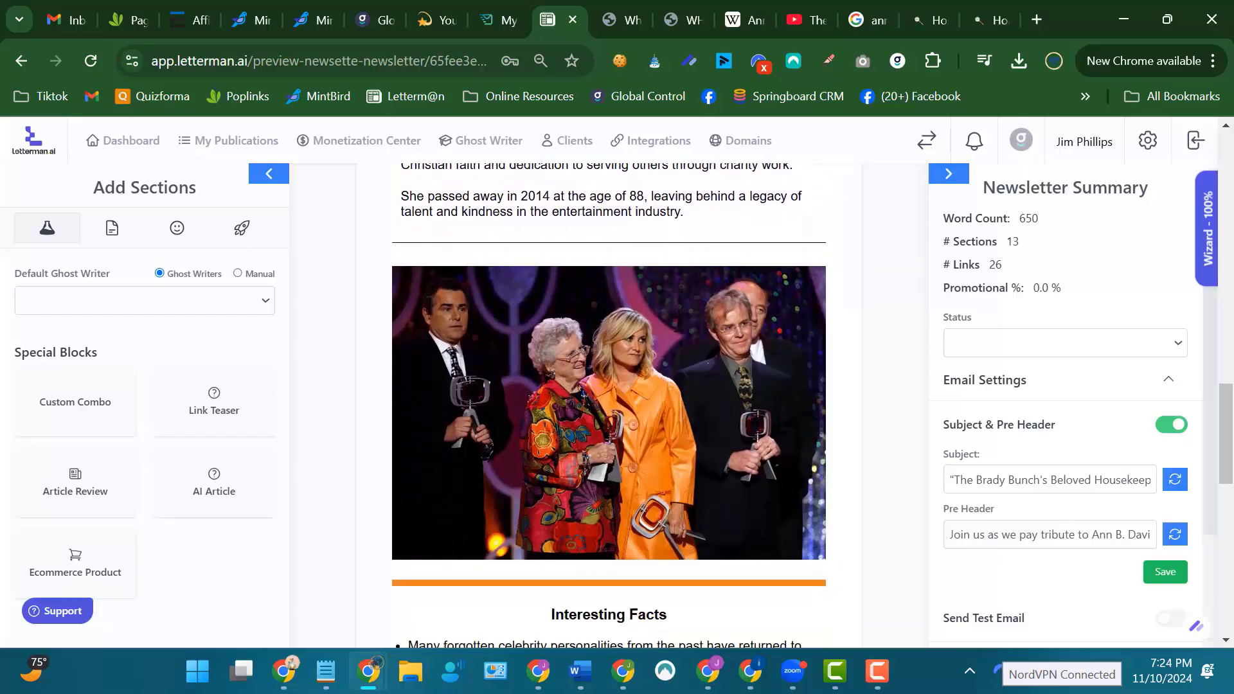
pyautogui.scroll(-3, 678, 324)
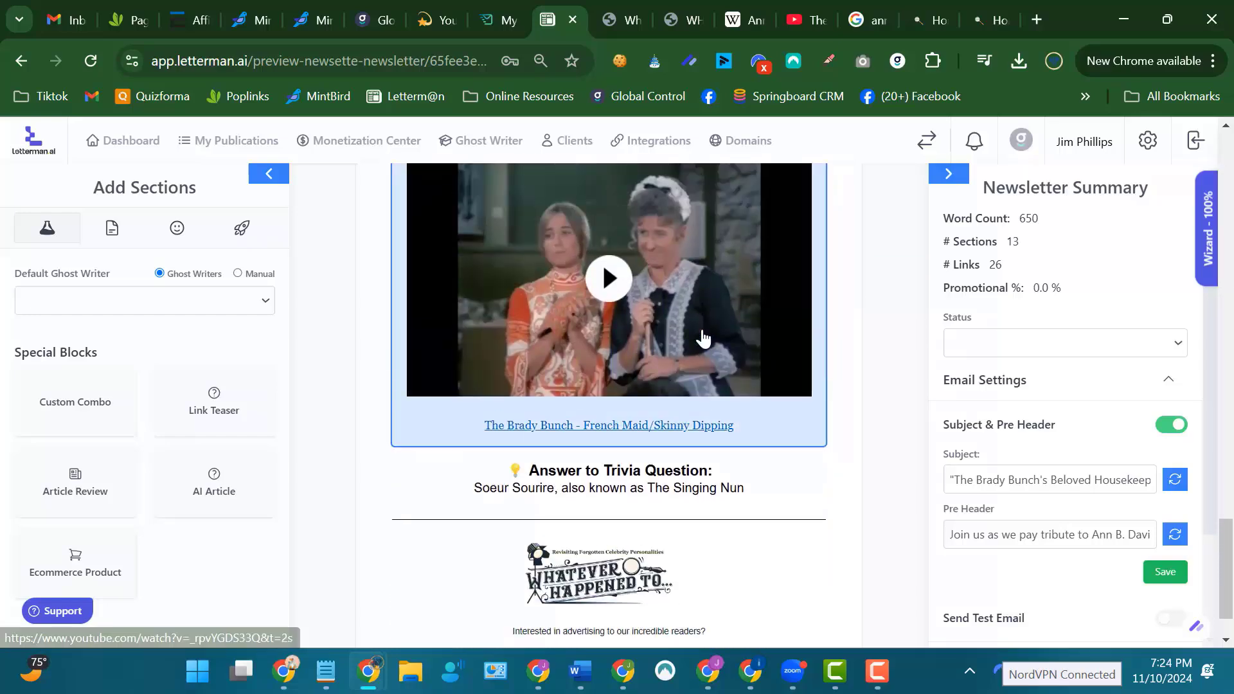
pyautogui.scroll(13, 701, 337)
pyautogui.scroll(-6, 708, 284)
pyautogui.scroll(-8, 705, 295)
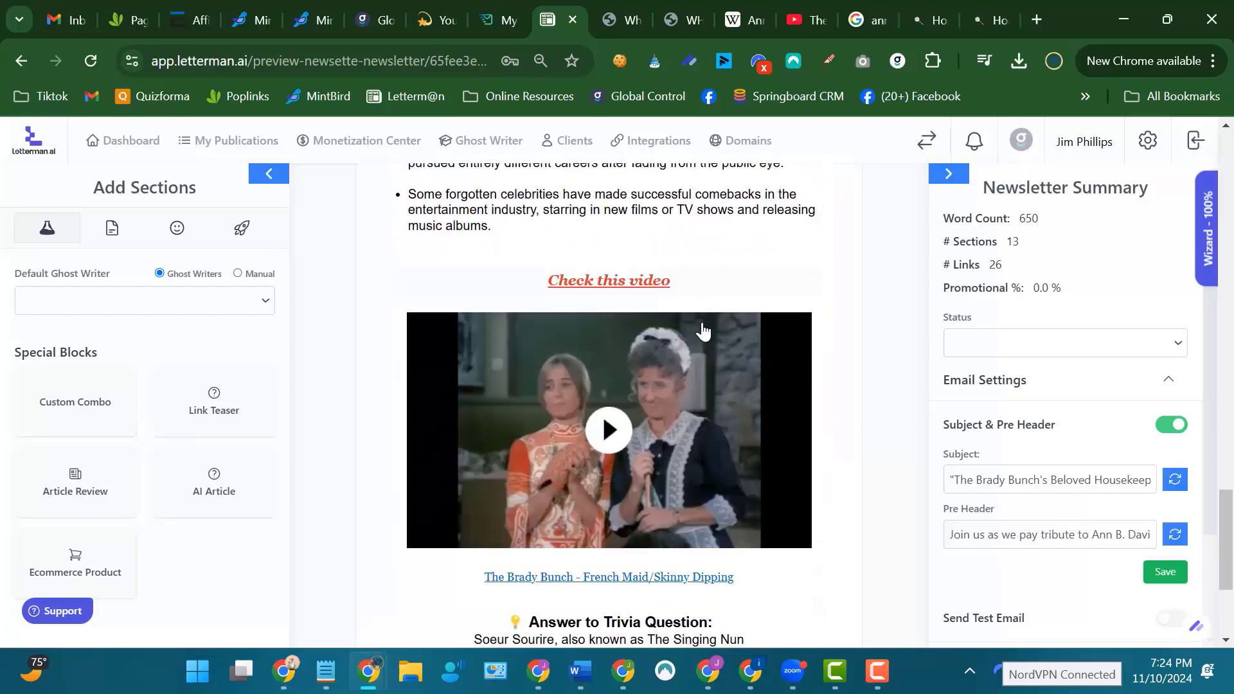
pyautogui.scroll(12, 662, 379)
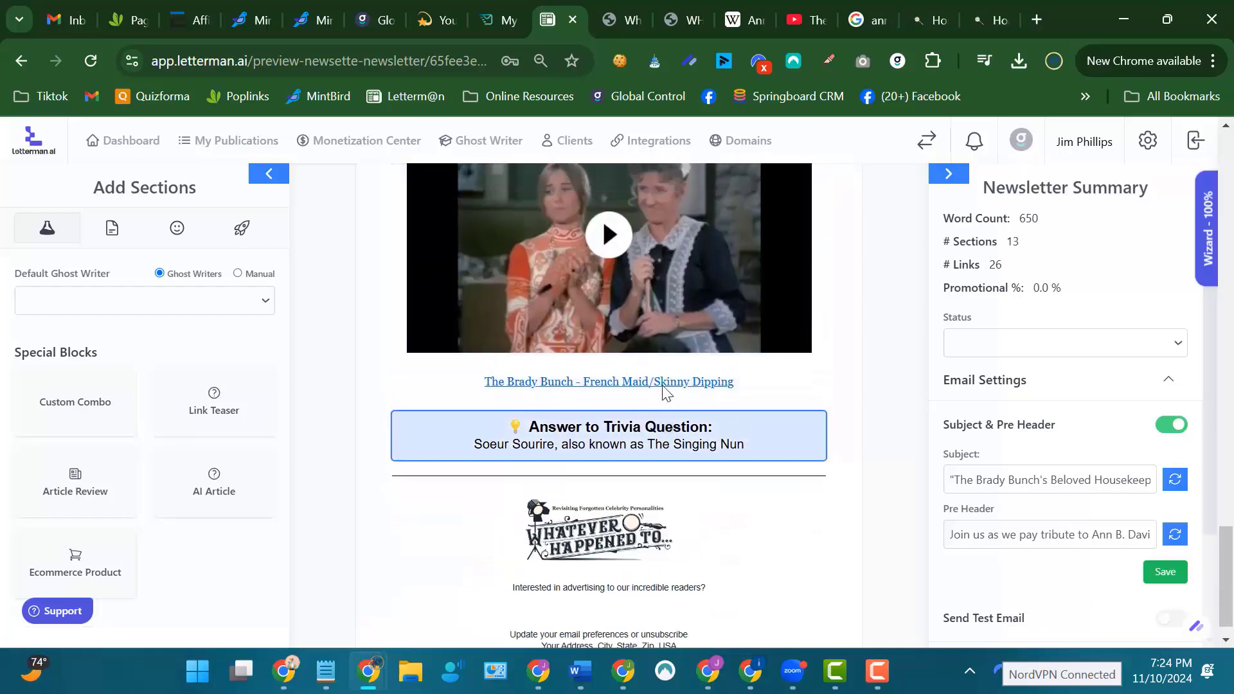
pyautogui.scroll(5, 662, 384)
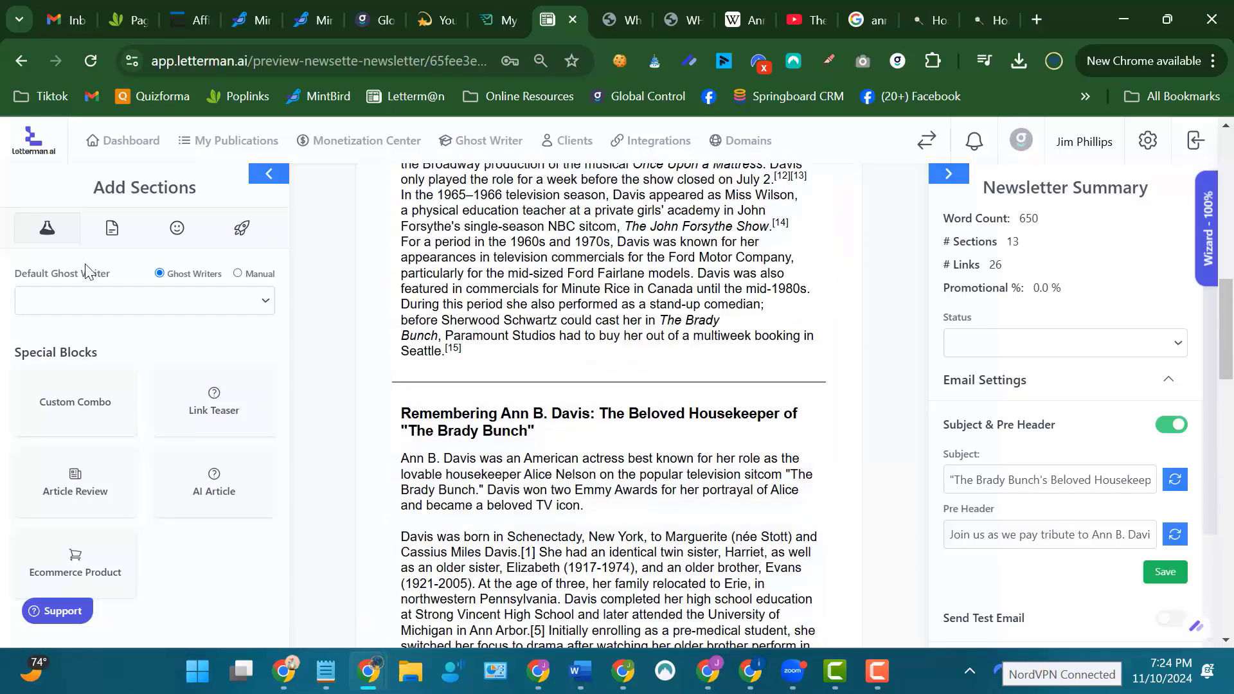
# Add a Quote Of The Day instant block below the career text's divider line, directly above the Beloved Housekeeper article.
pyautogui.click(178, 230)
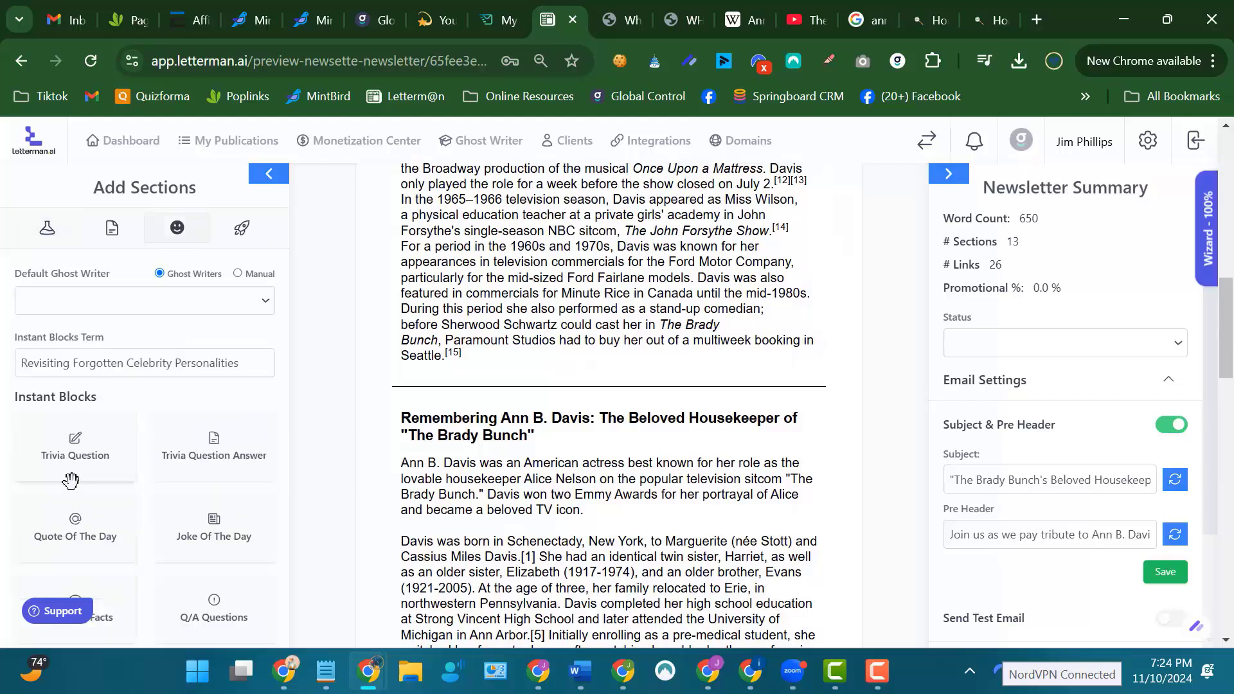
pyautogui.moveTo(73, 525); pyautogui.dragTo(635, 444)
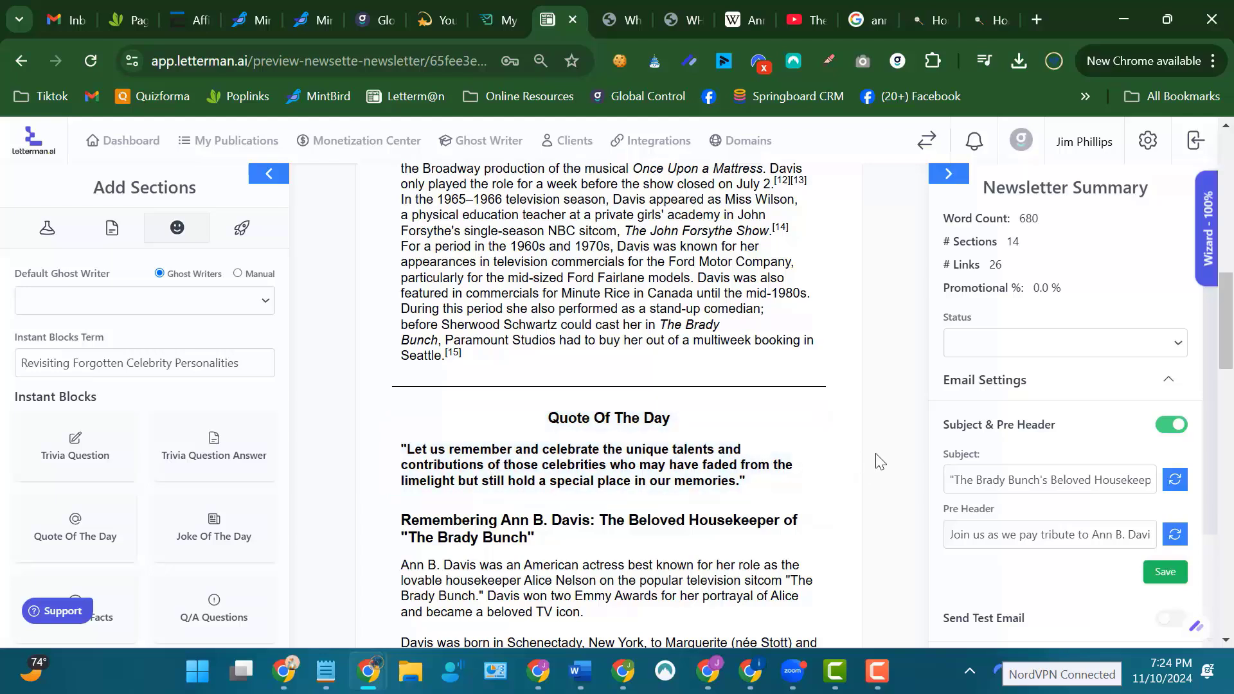
pyautogui.scroll(-3, 862, 462)
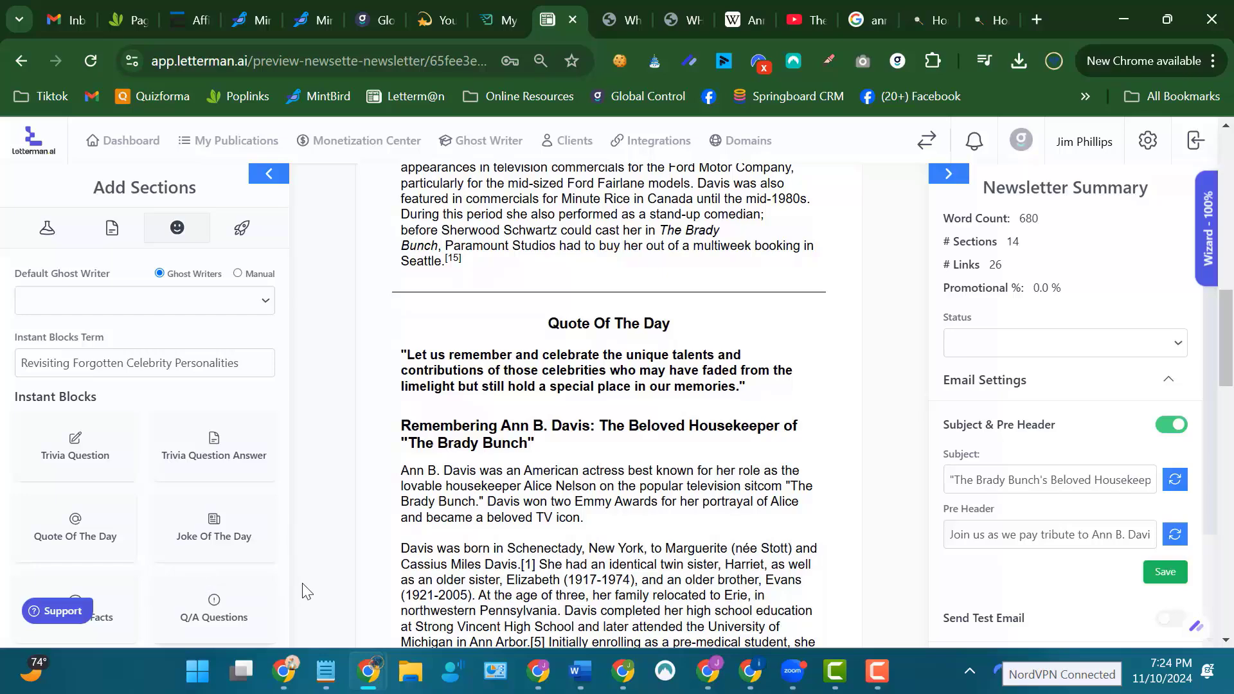
pyautogui.scroll(-9, 302, 588)
pyautogui.scroll(7, 239, 578)
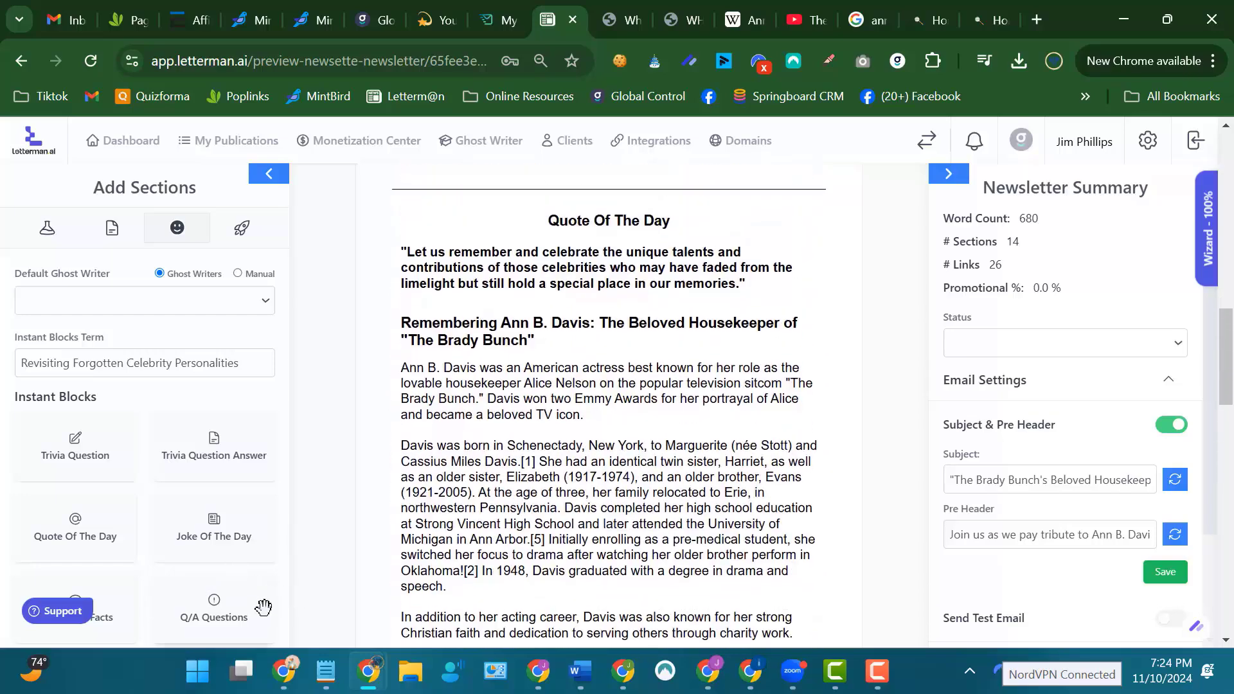
# Add a border section between the Quote Of The Day and the Beloved Housekeeper article.
pyautogui.click(111, 228)
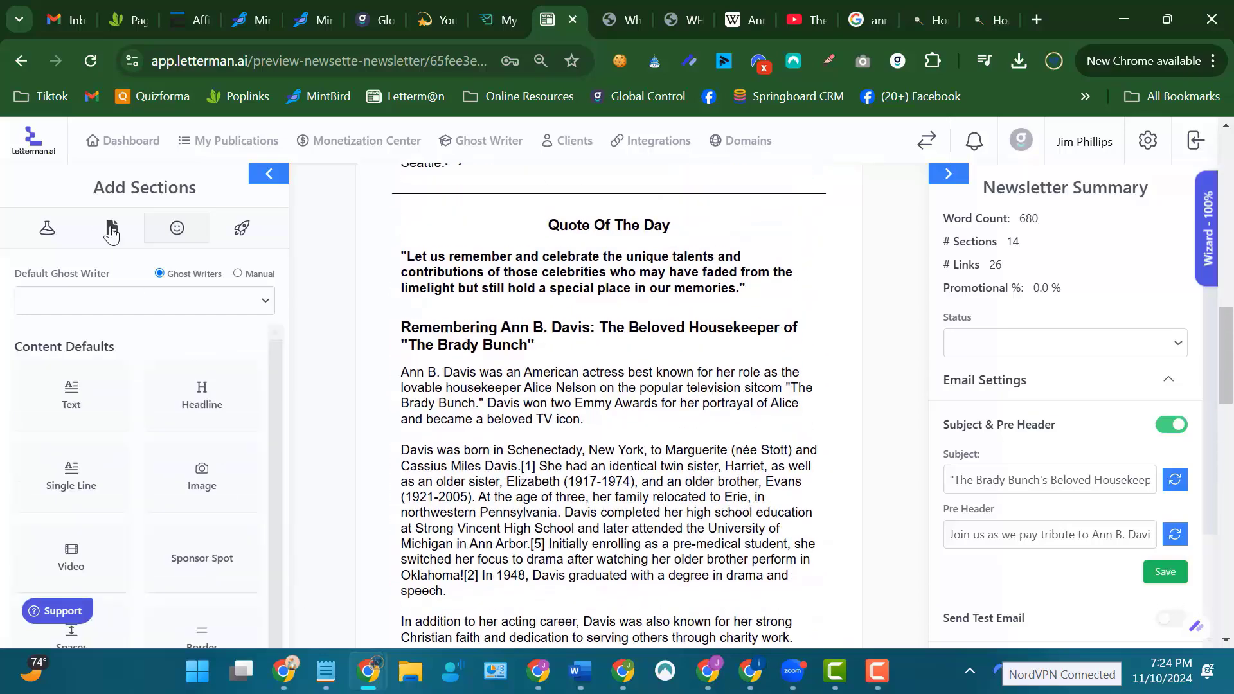
pyautogui.moveTo(191, 629); pyautogui.dragTo(492, 363)
pyautogui.moveTo(574, 352); pyautogui.dragTo(789, 361)
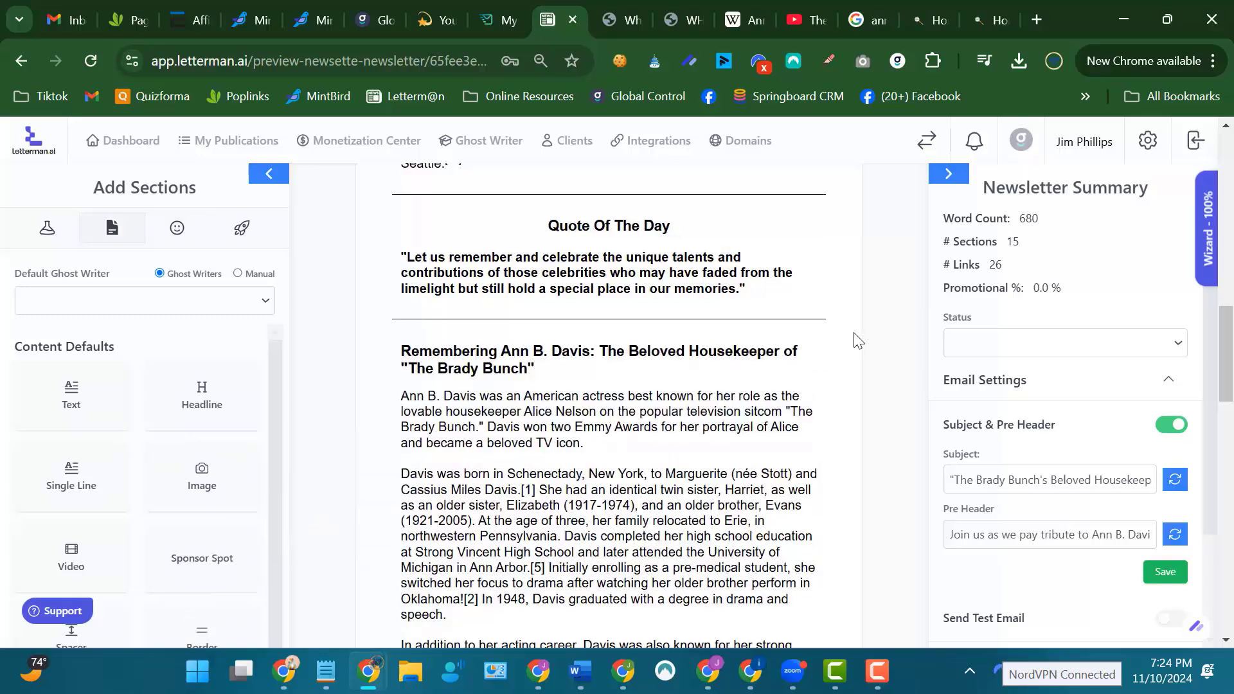
# Examine the whole newsletter layout, from the logo and trivia question through the articles and photo to the footer.
pyautogui.scroll(12, 854, 341)
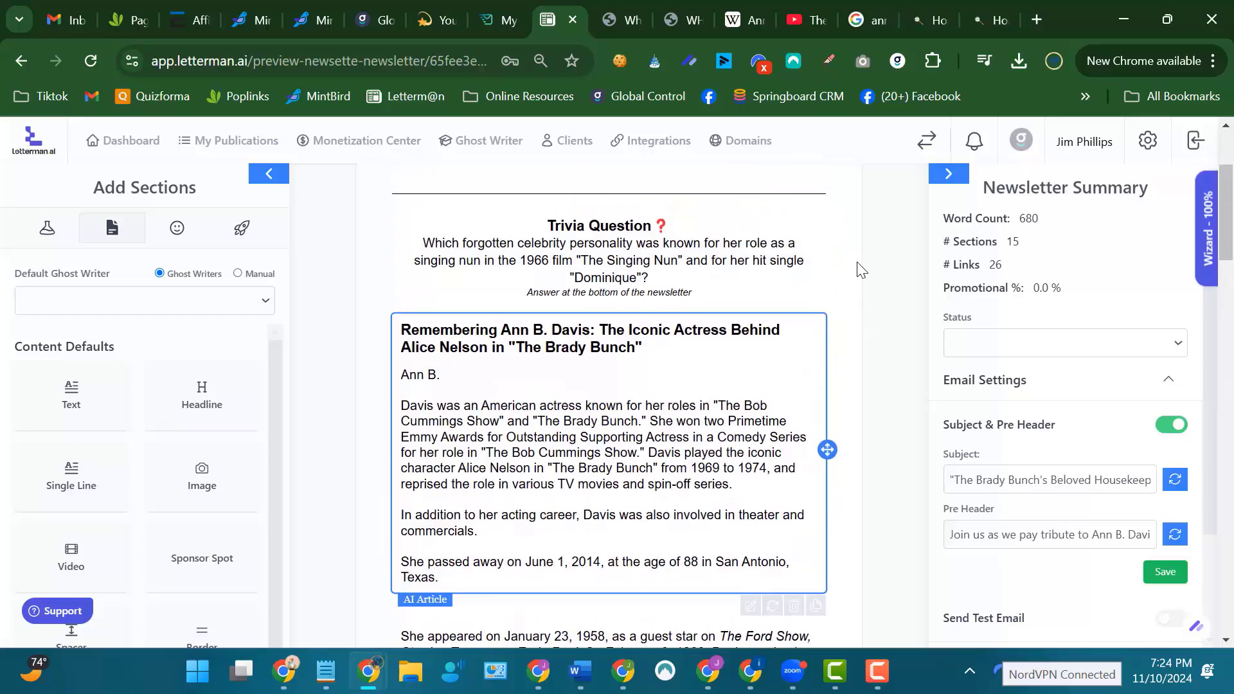
pyautogui.scroll(-2, 861, 270)
pyautogui.scroll(1, 861, 270)
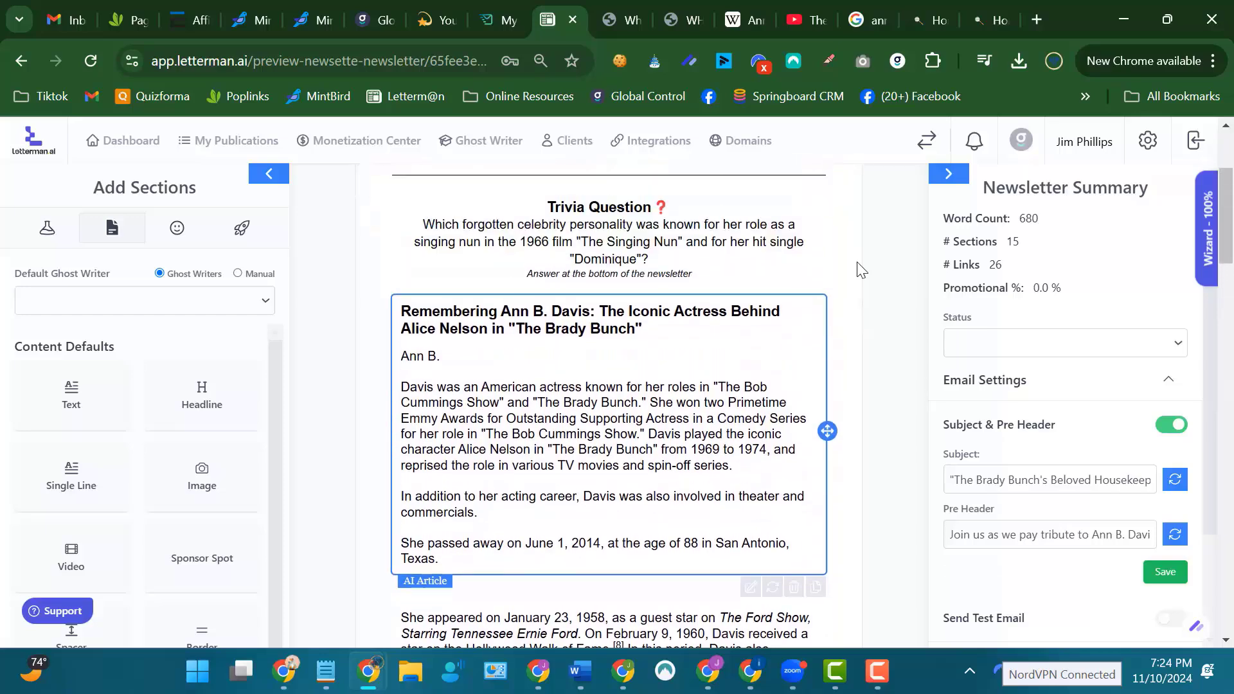
pyautogui.scroll(3, 861, 269)
pyautogui.scroll(-15, 775, 379)
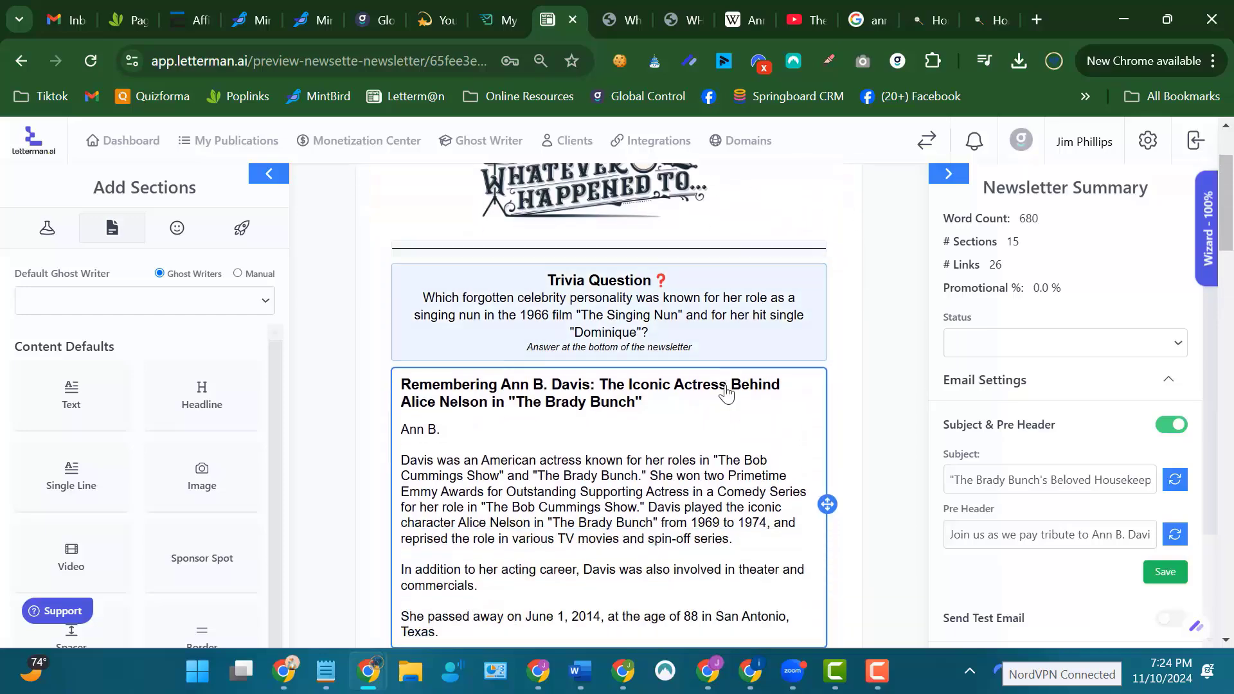
pyautogui.scroll(-10, 723, 385)
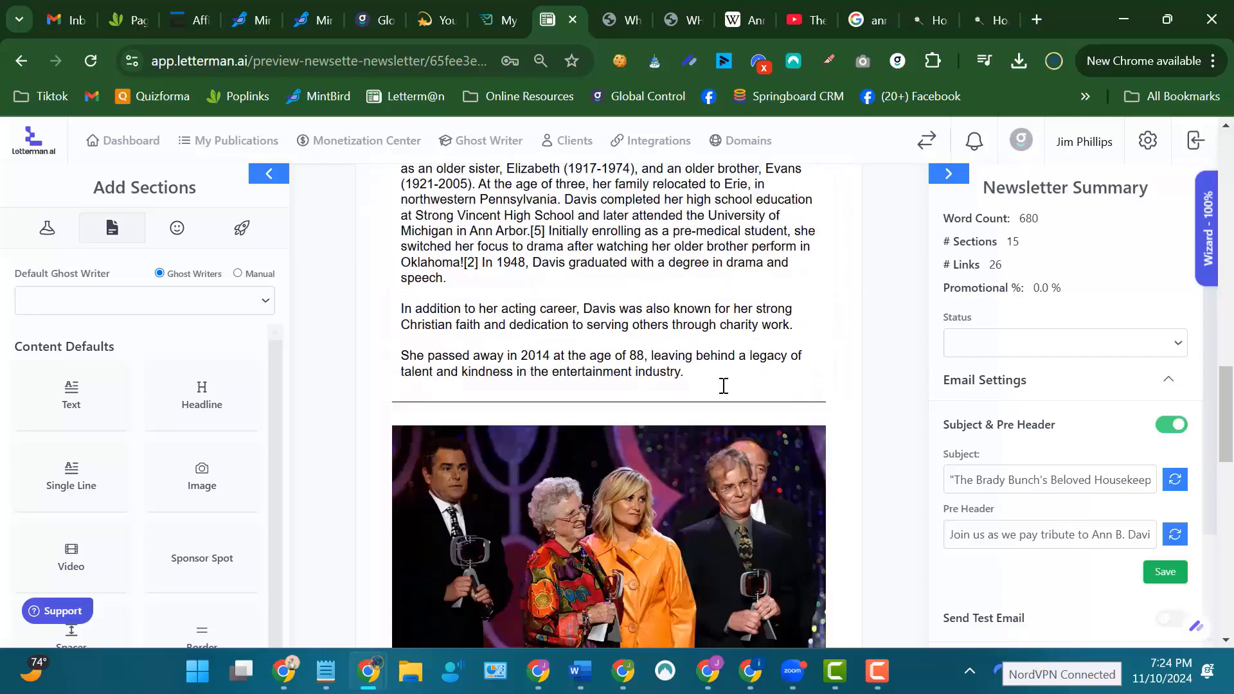
pyautogui.scroll(4, 726, 392)
pyautogui.scroll(-9, 877, 382)
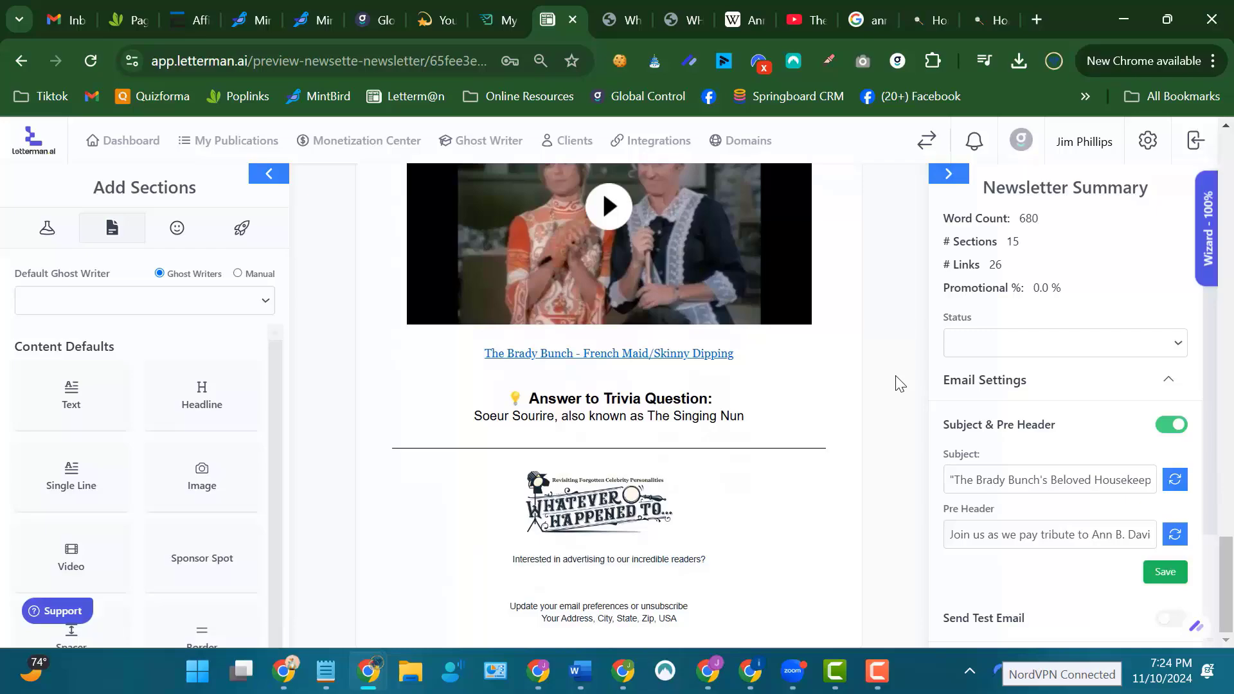
pyautogui.scroll(10, 898, 383)
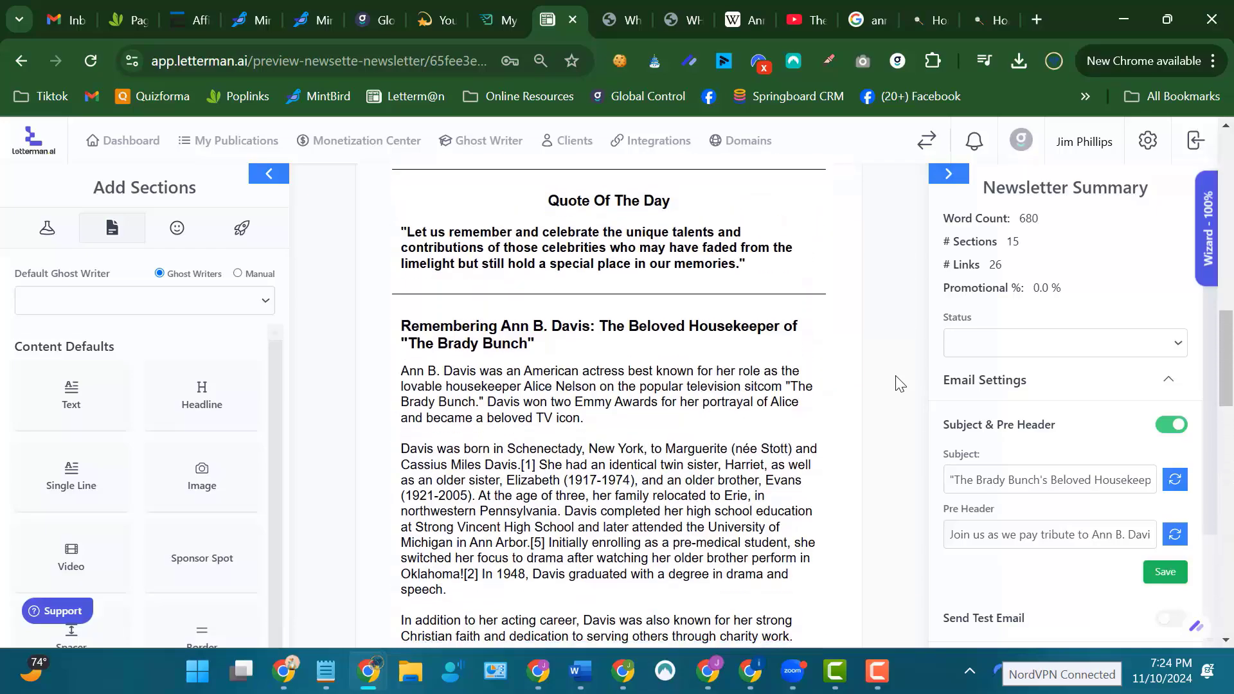
pyautogui.scroll(-7, 898, 384)
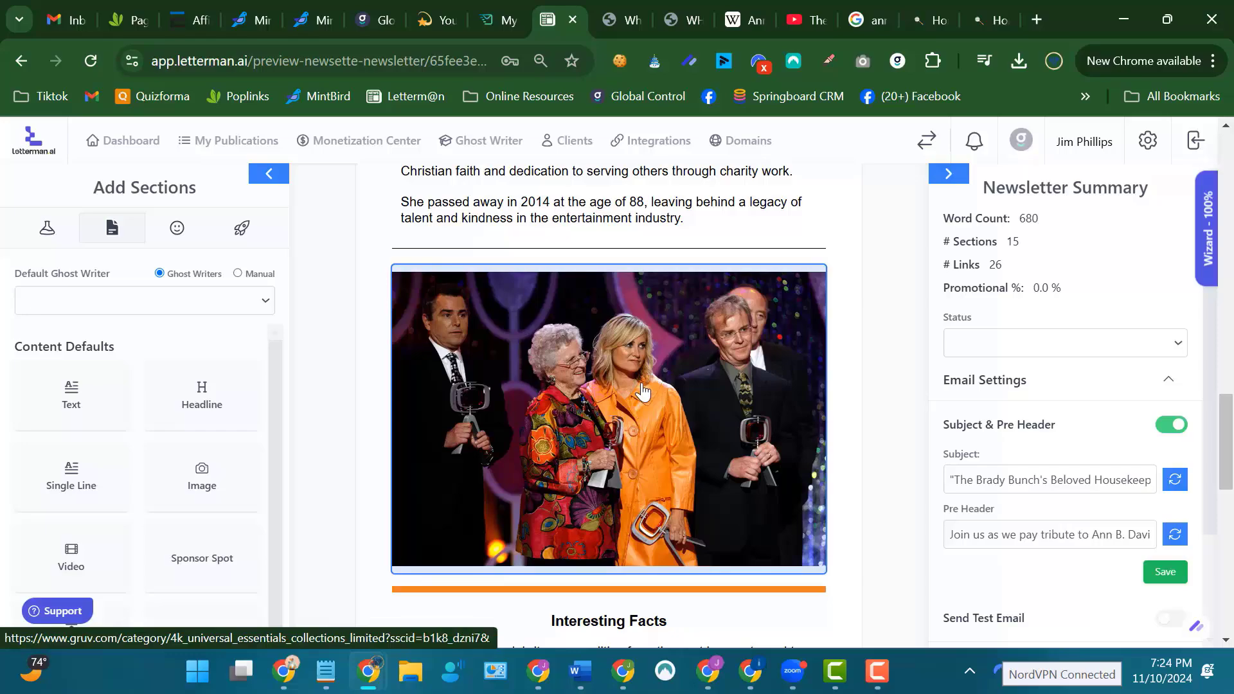
pyautogui.scroll(10, 884, 313)
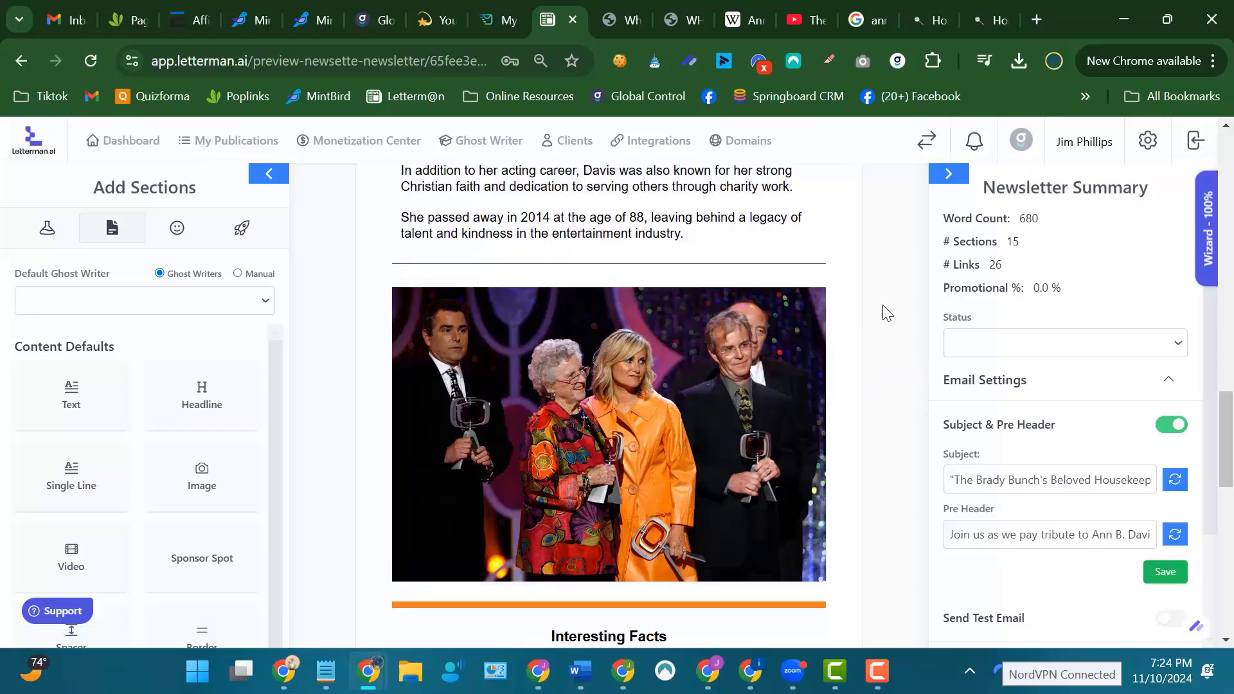
pyautogui.scroll(7, 884, 312)
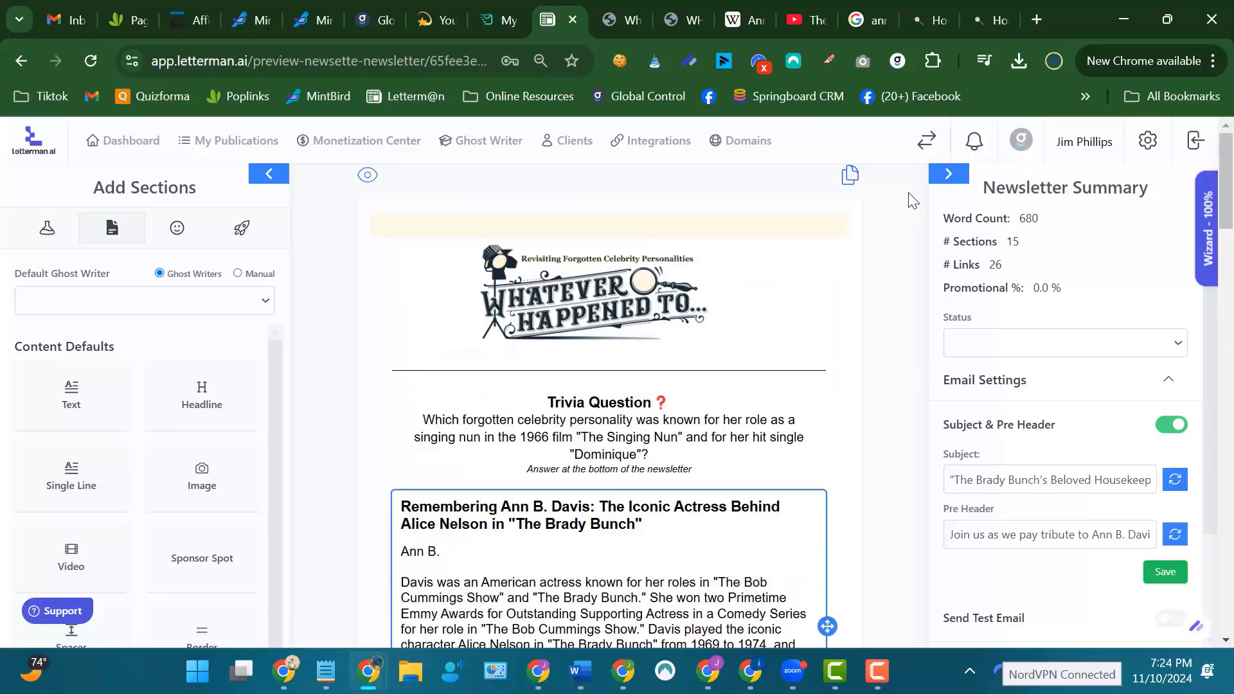
# View the content settings of the group photo above Interesting Facts, including its destination URL, and close them without changes.
pyautogui.scroll(-15, 890, 212)
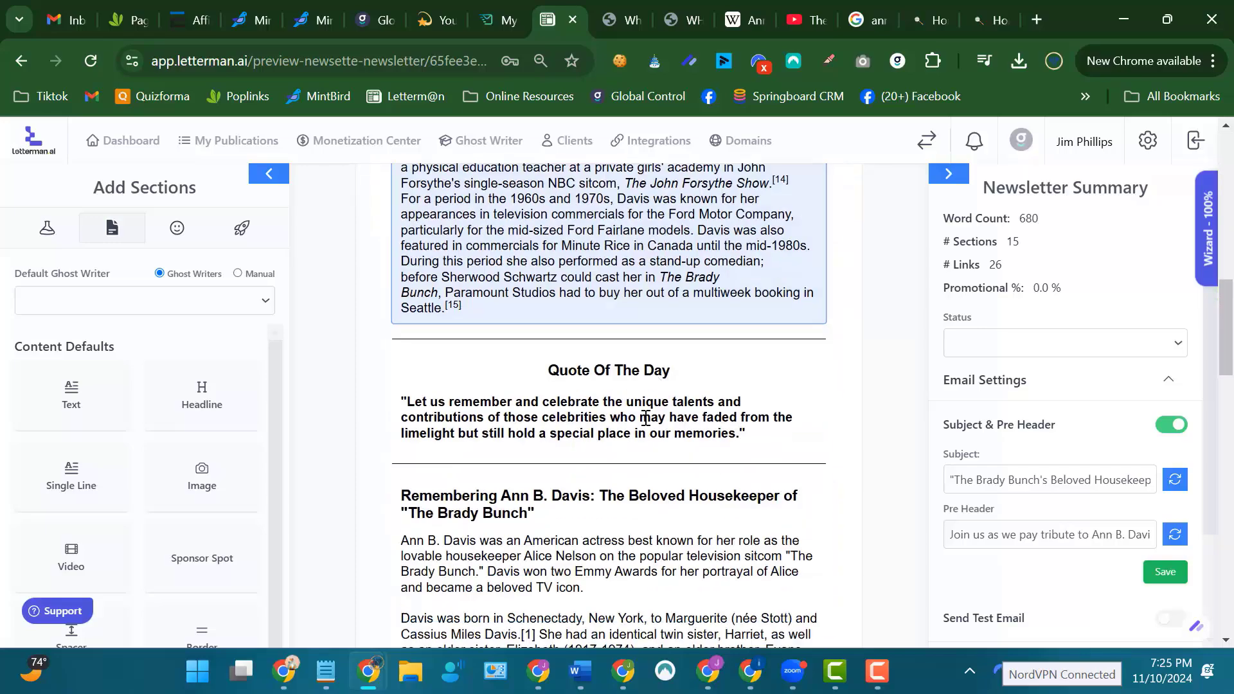
pyautogui.scroll(-10, 621, 445)
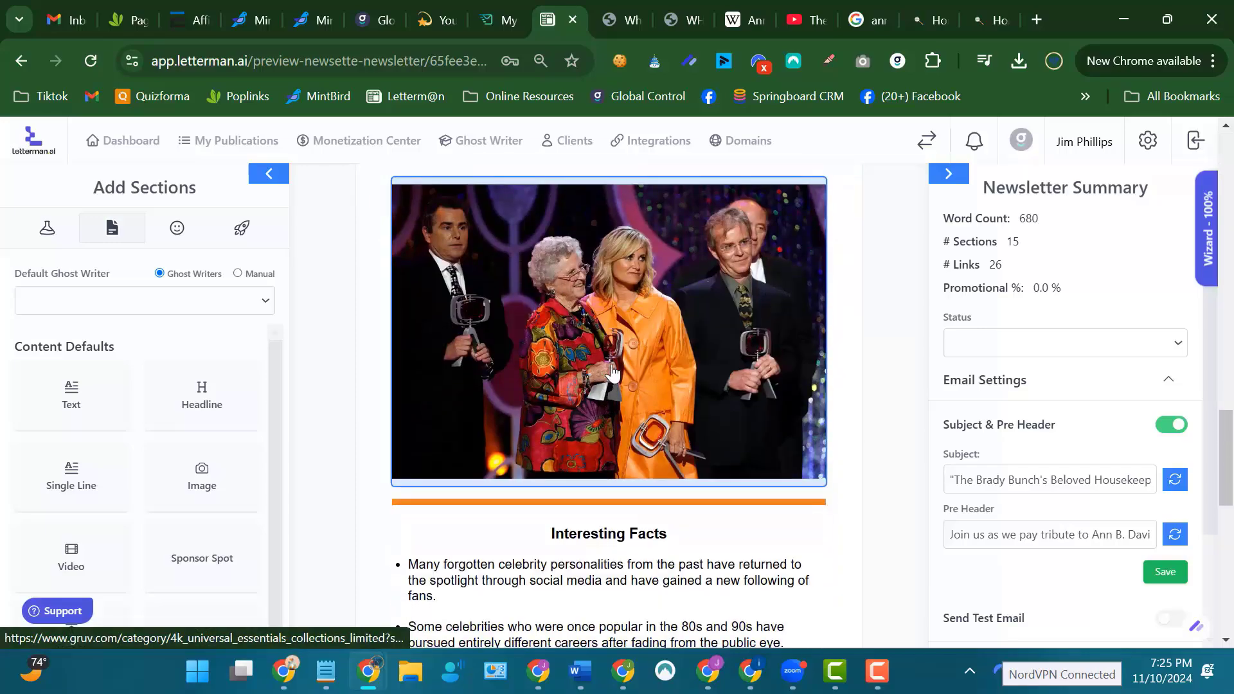
pyautogui.click(612, 373)
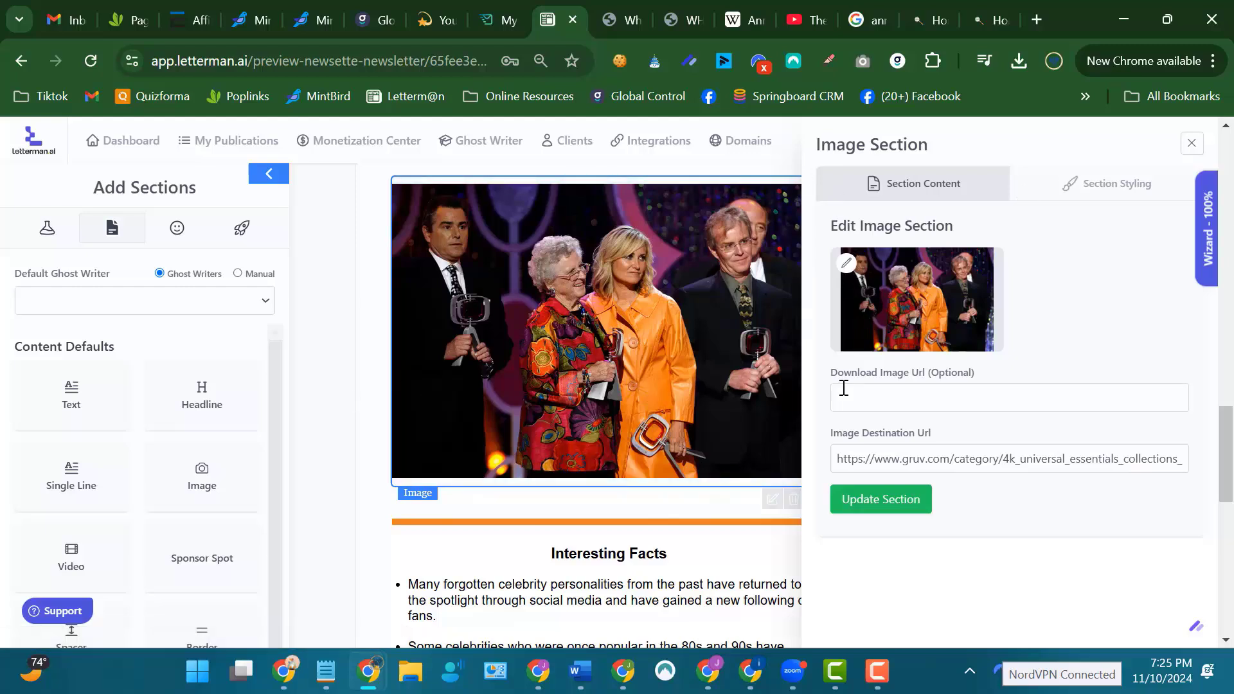
pyautogui.click(1189, 147)
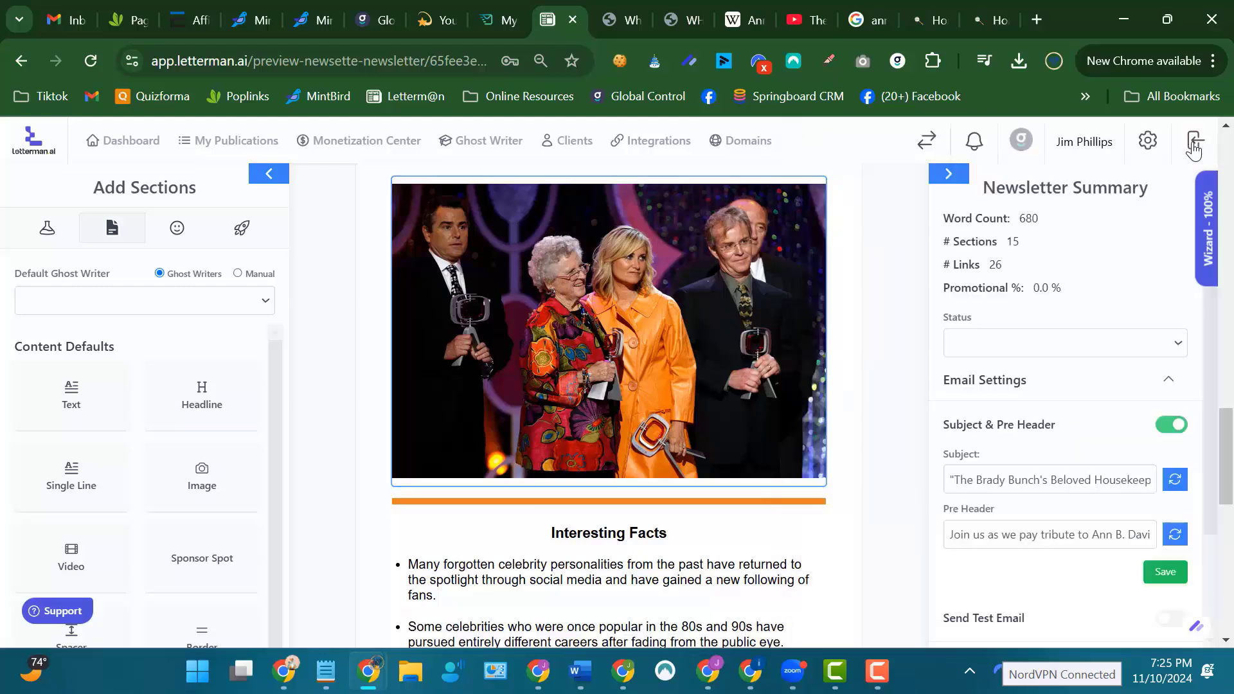
# Add a border section between the Interesting Facts list and the "Check this video" headline.
pyautogui.scroll(-5, 877, 262)
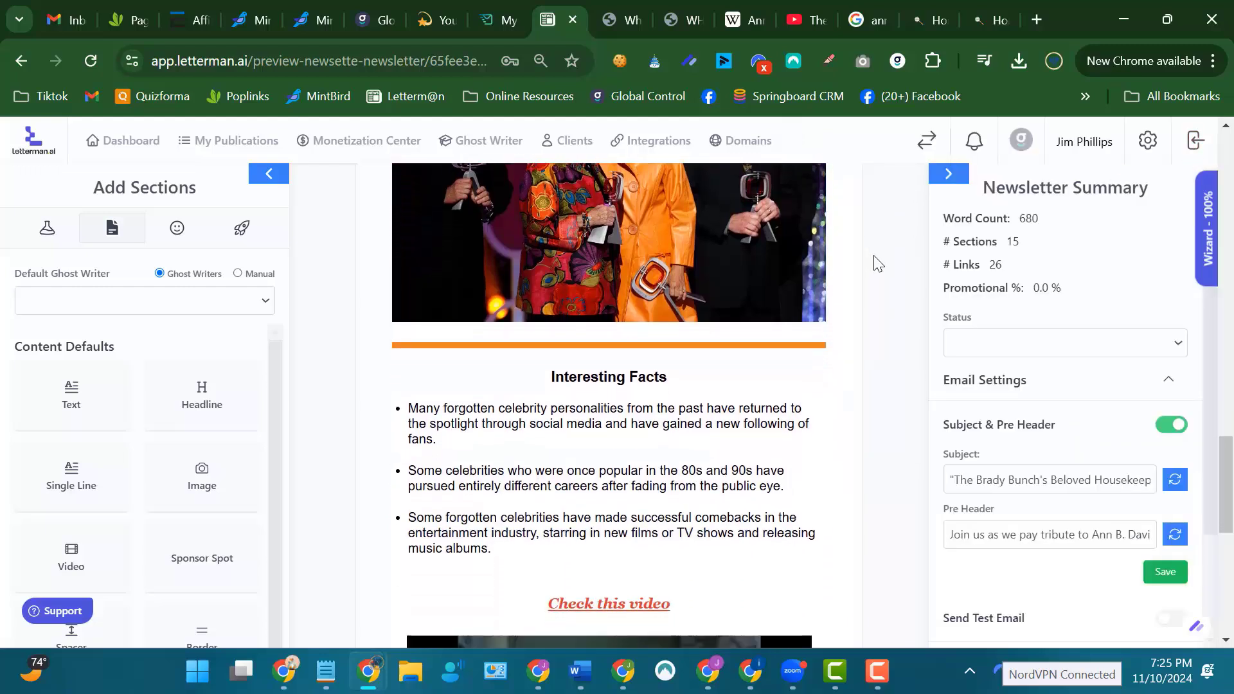
pyautogui.scroll(-1, 878, 262)
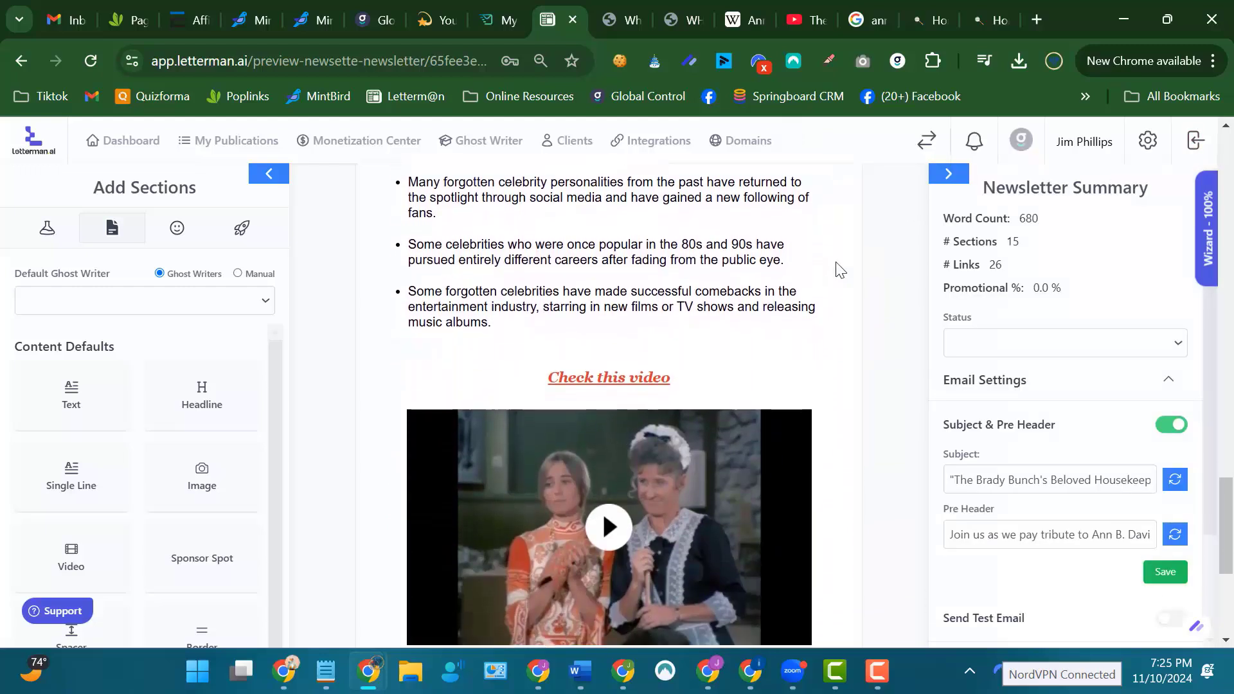
pyautogui.moveTo(202, 622); pyautogui.dragTo(576, 390)
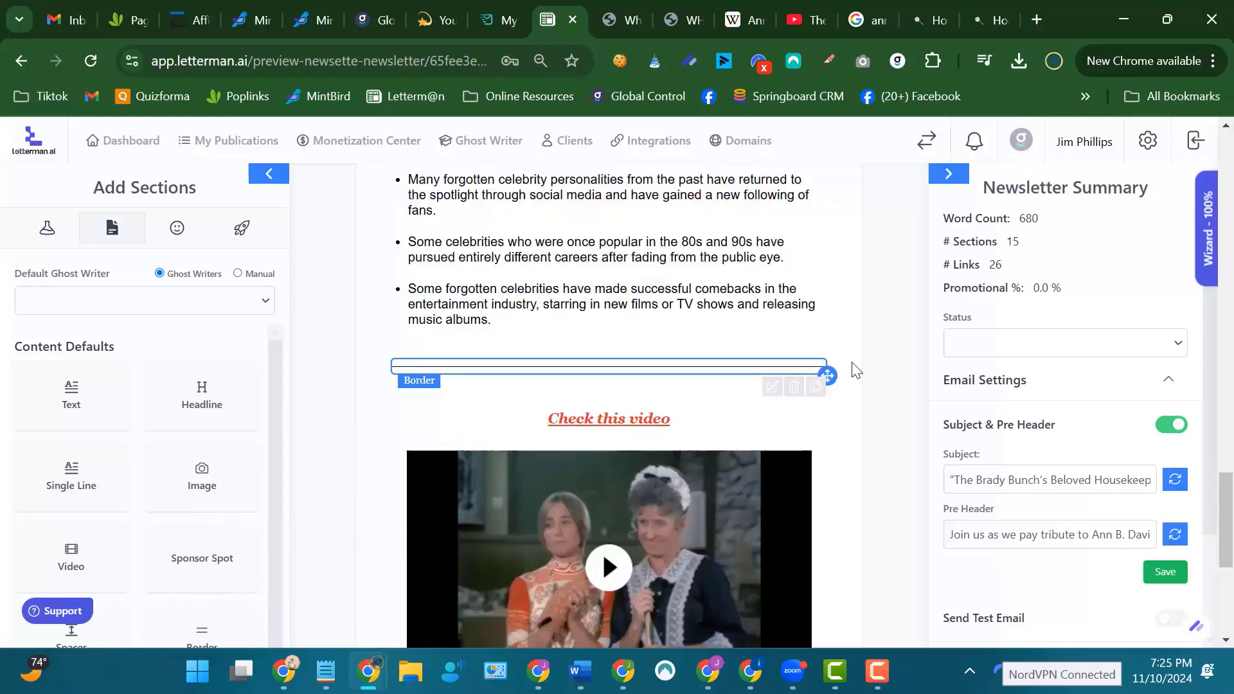
pyautogui.scroll(-3, 888, 343)
pyautogui.scroll(-2, 887, 342)
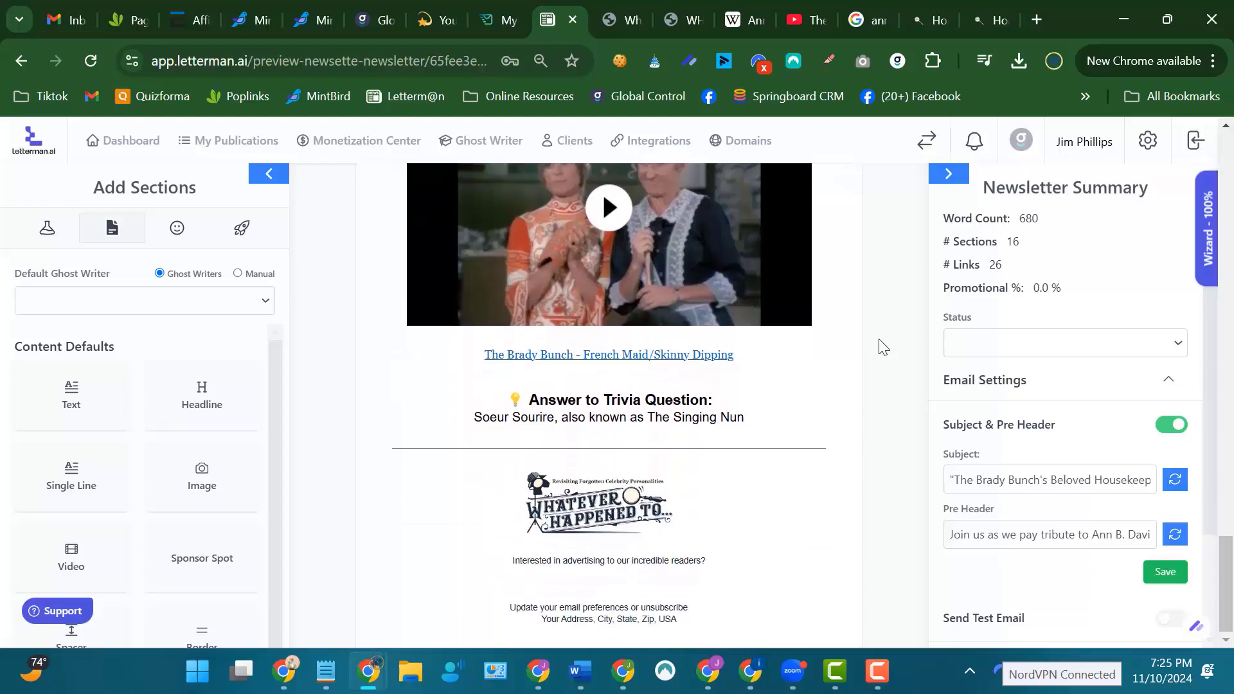
# Add a border section between the Trivia Question and the AI article about the iconic actress.
pyautogui.scroll(4, 883, 347)
pyautogui.scroll(10, 883, 347)
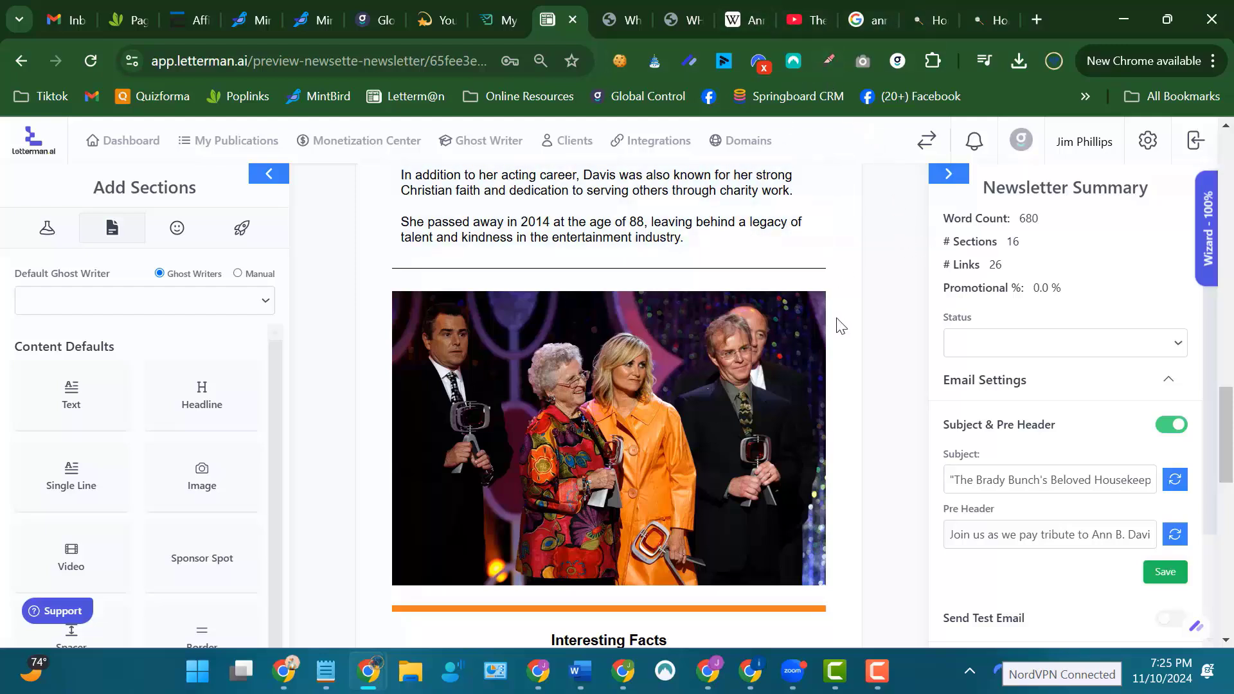
pyautogui.scroll(-3, 882, 315)
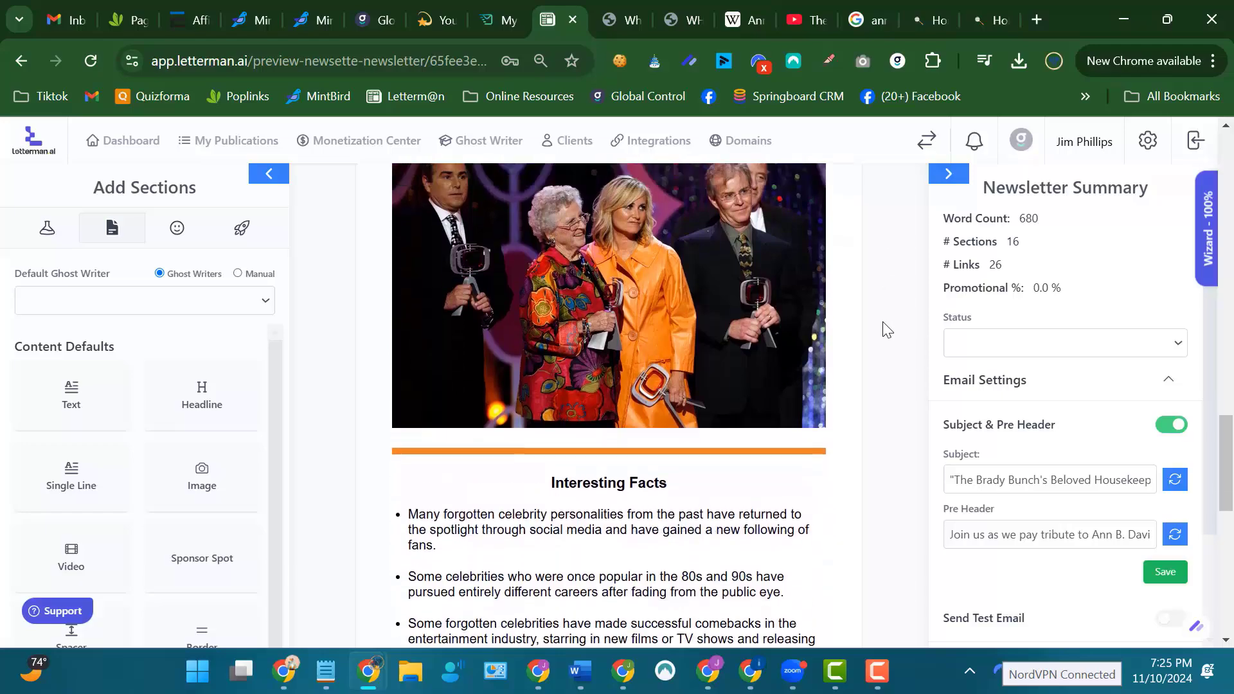
pyautogui.scroll(12, 885, 321)
pyautogui.scroll(15, 887, 321)
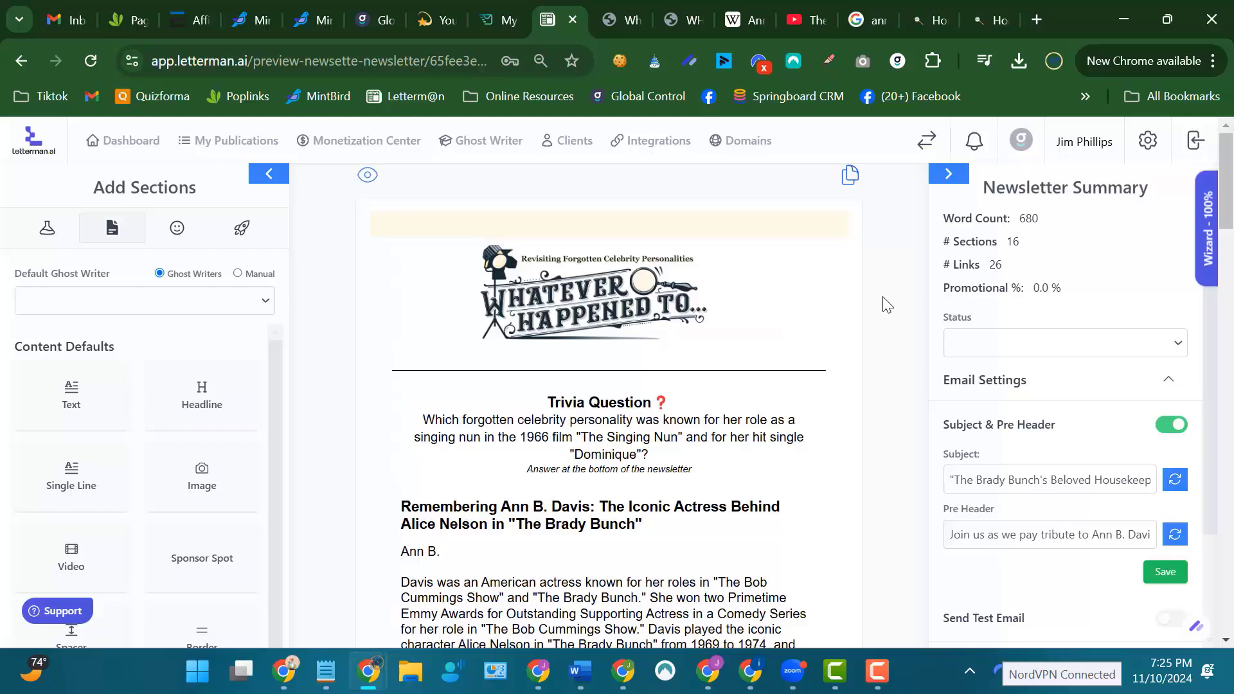
pyautogui.scroll(-1, 398, 540)
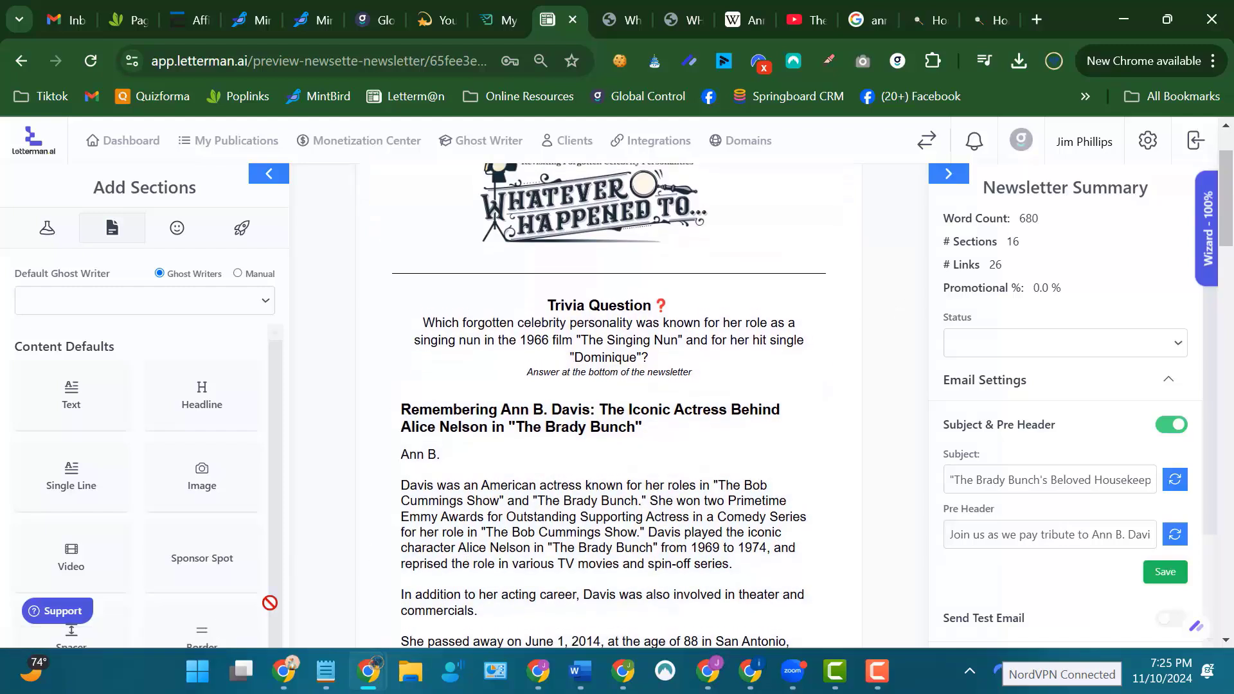
pyautogui.moveTo(270, 603); pyautogui.dragTo(607, 411)
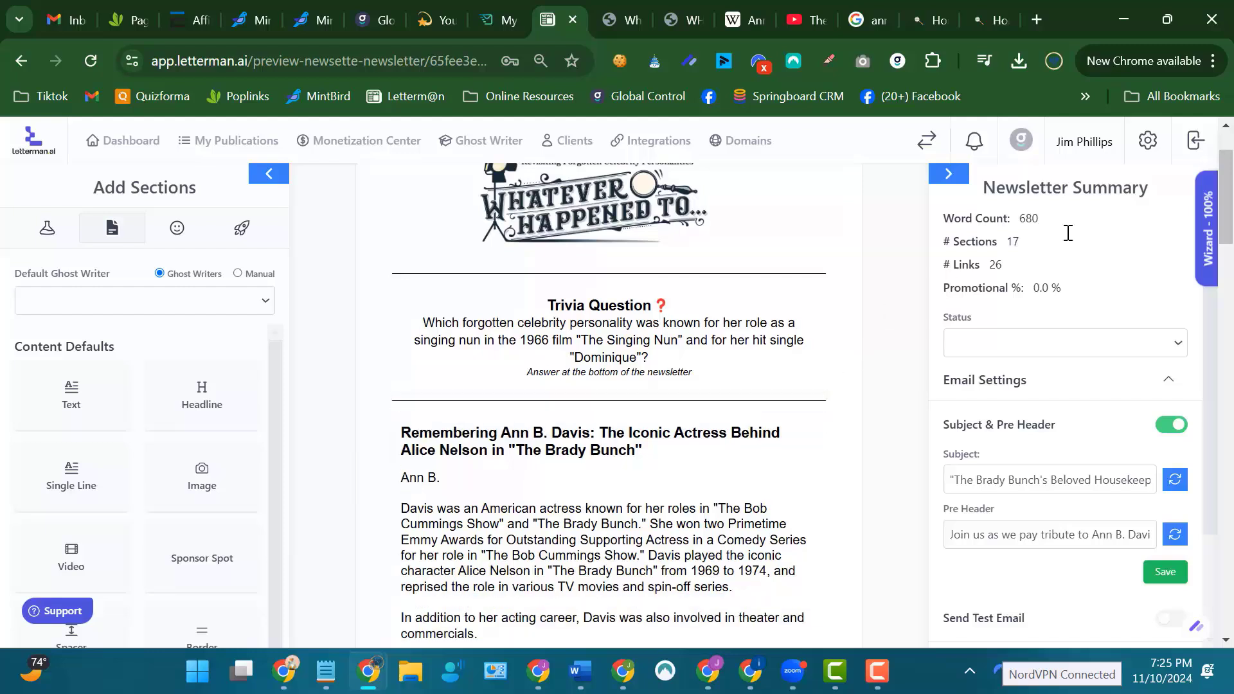
# Examine the training goals in the Letterman Platinum Wizard, from Overall Understanding through Change The Newsletter Status, and close the wizard.
pyautogui.click(1206, 250)
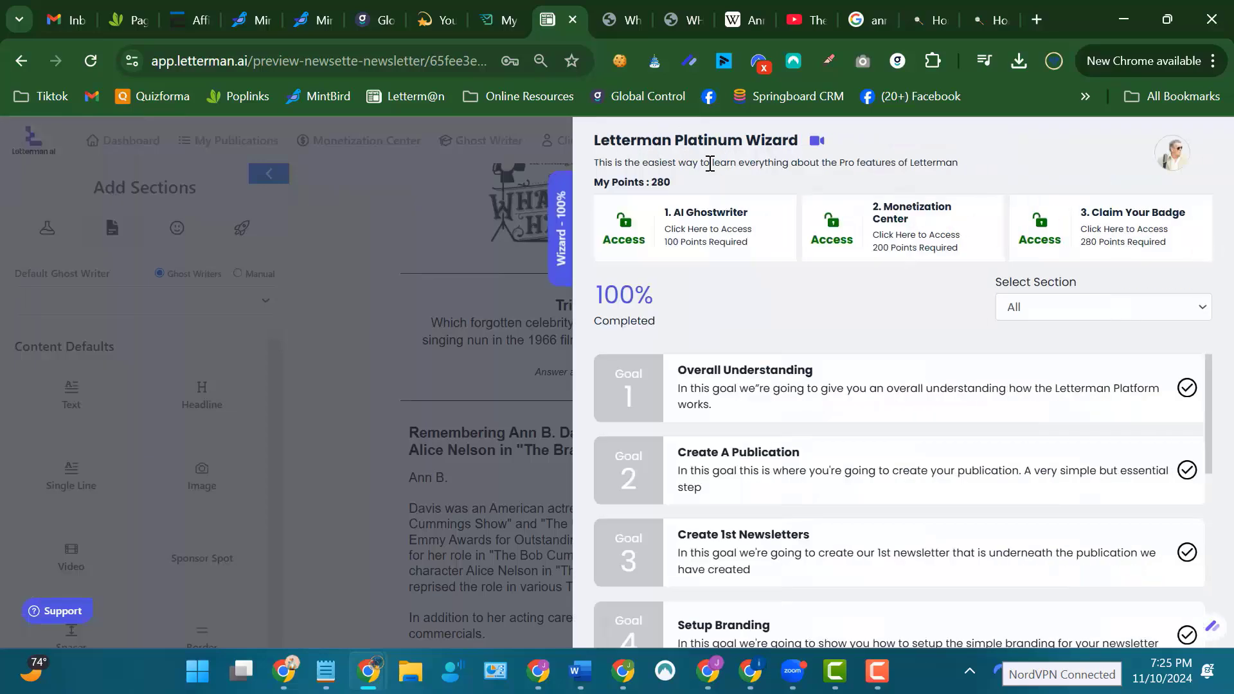
pyautogui.scroll(-1, 695, 286)
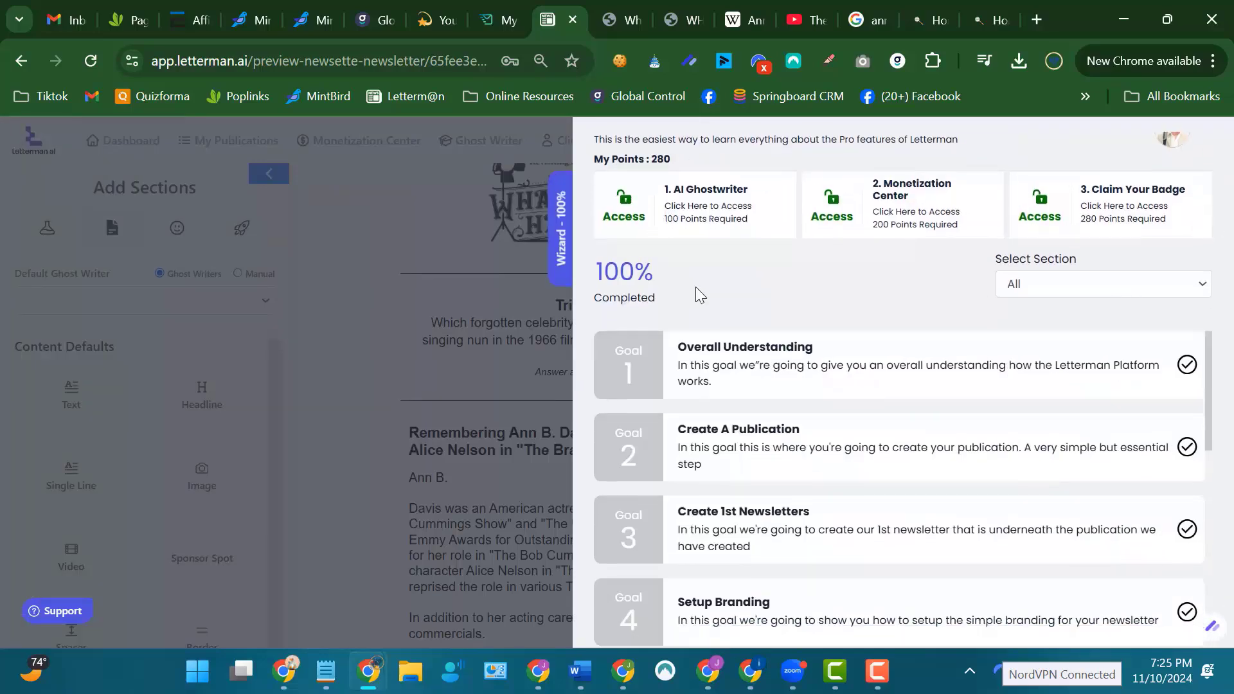
pyautogui.scroll(-2, 711, 306)
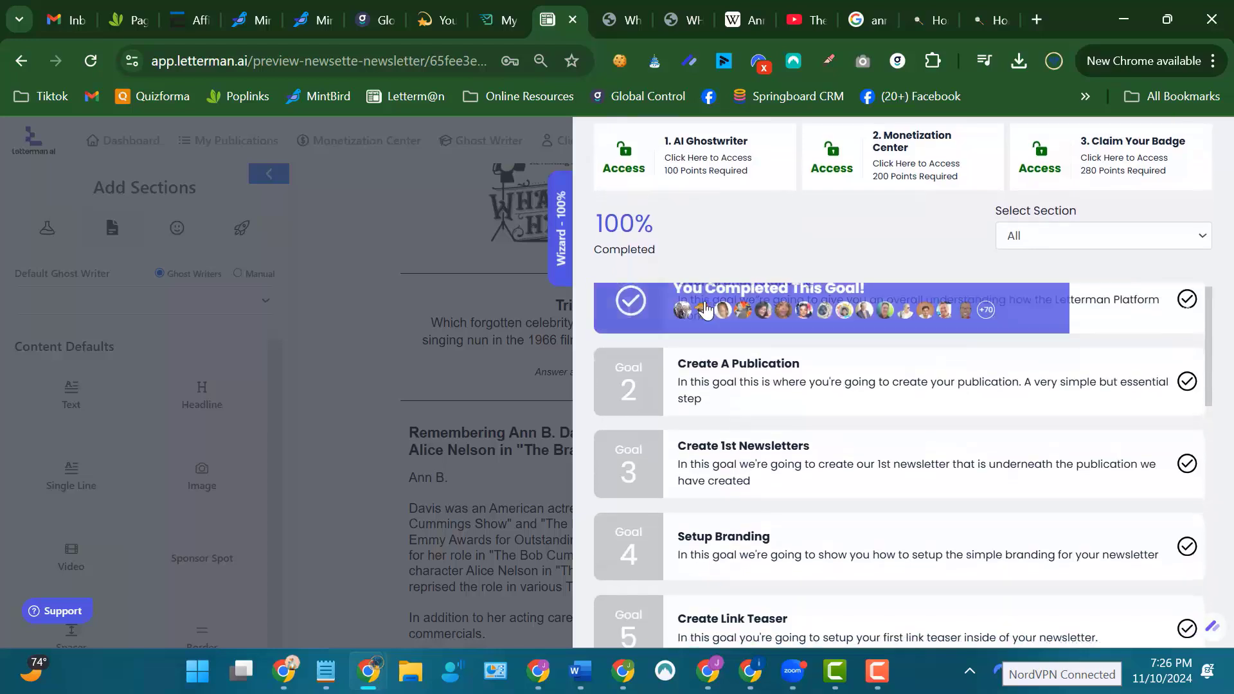
pyautogui.scroll(-1, 780, 209)
pyautogui.scroll(4, 781, 212)
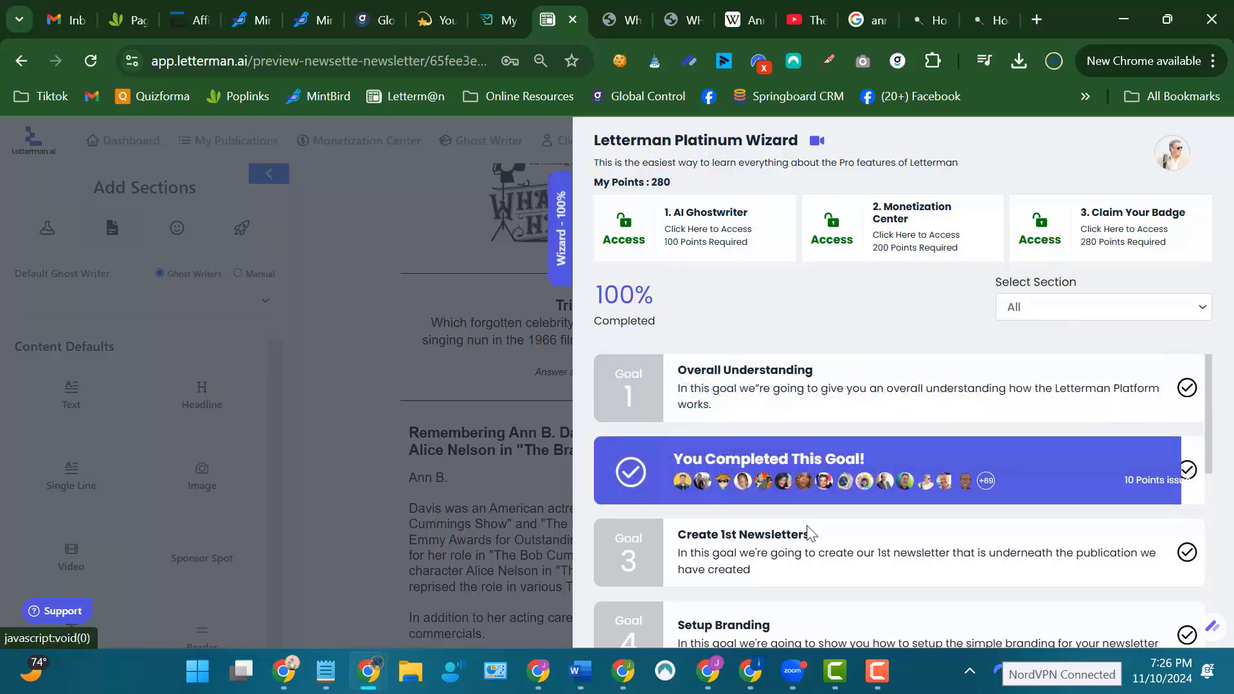
pyautogui.scroll(-2, 802, 561)
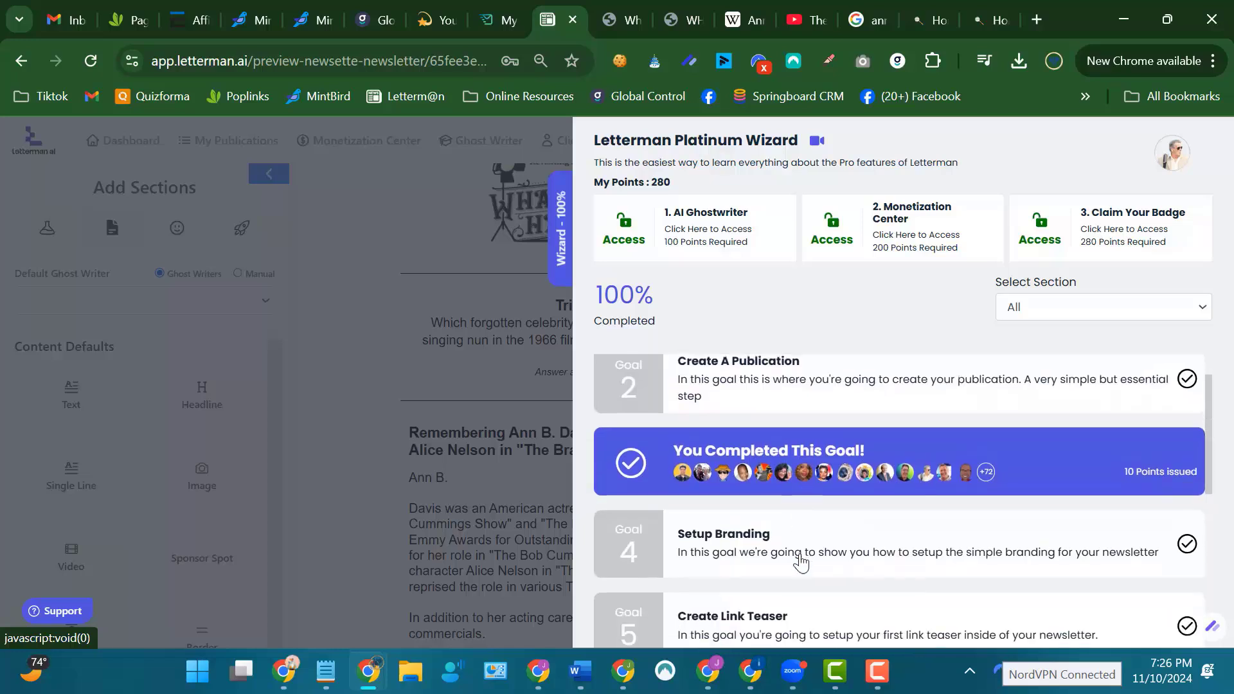
pyautogui.scroll(-3, 802, 553)
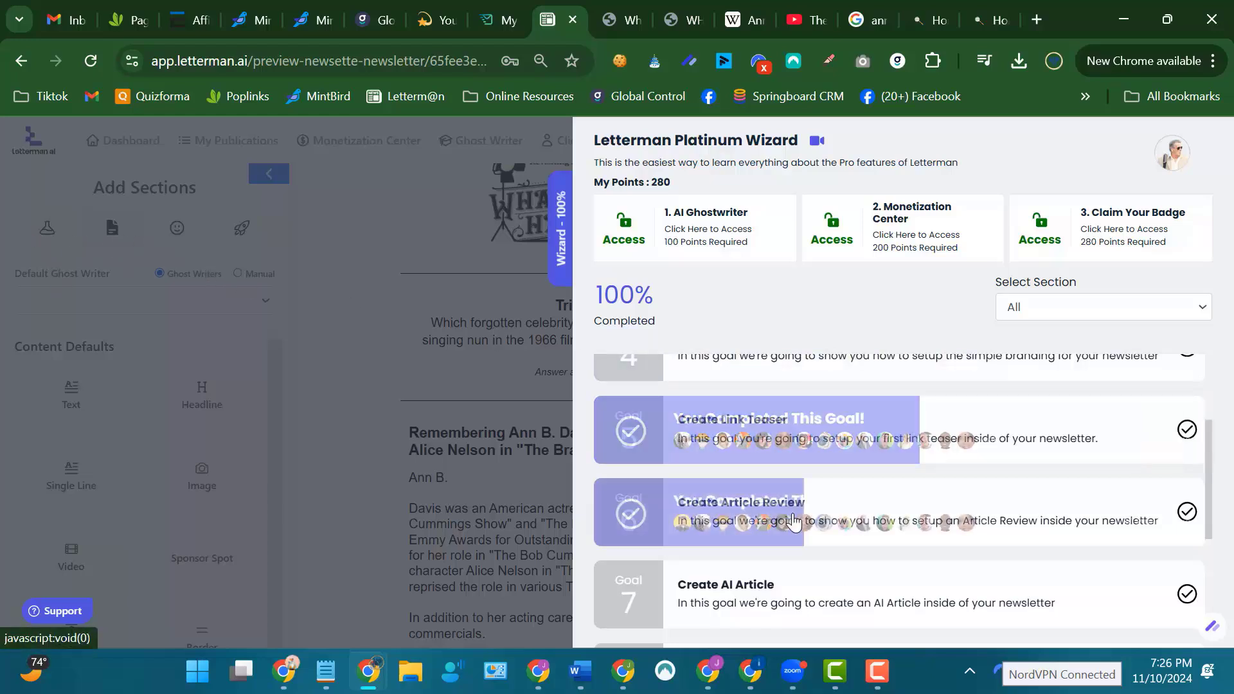
pyautogui.scroll(-2, 825, 519)
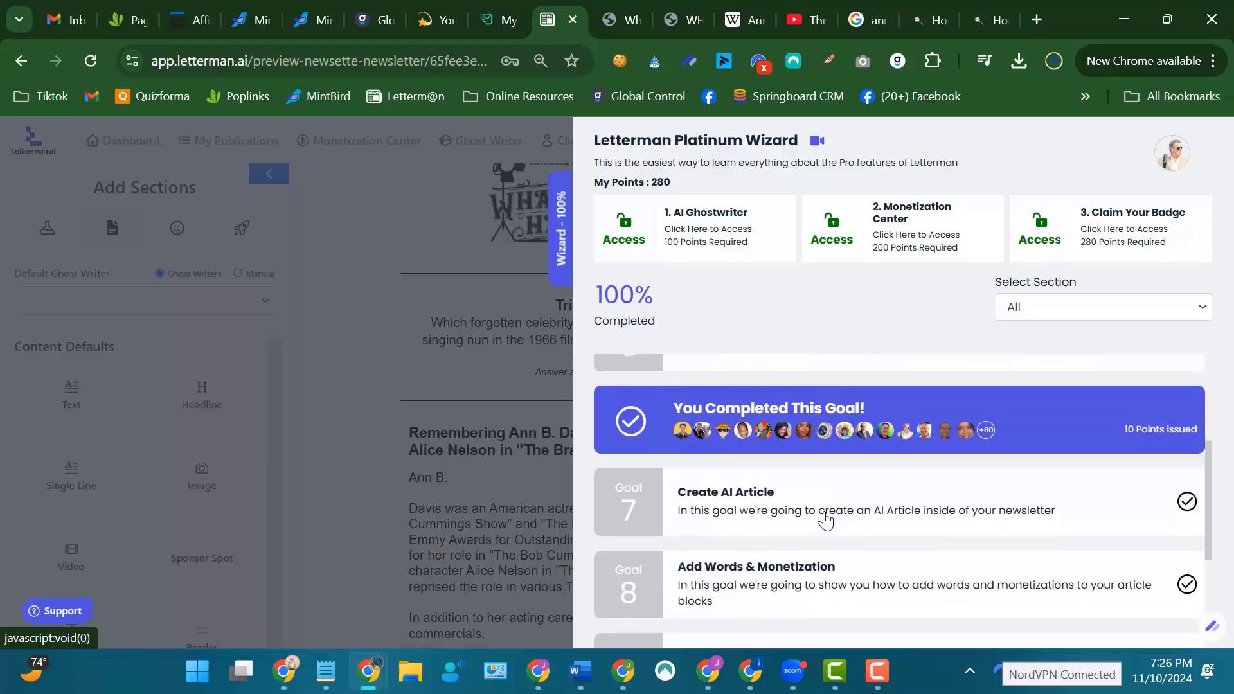
pyautogui.scroll(-3, 827, 491)
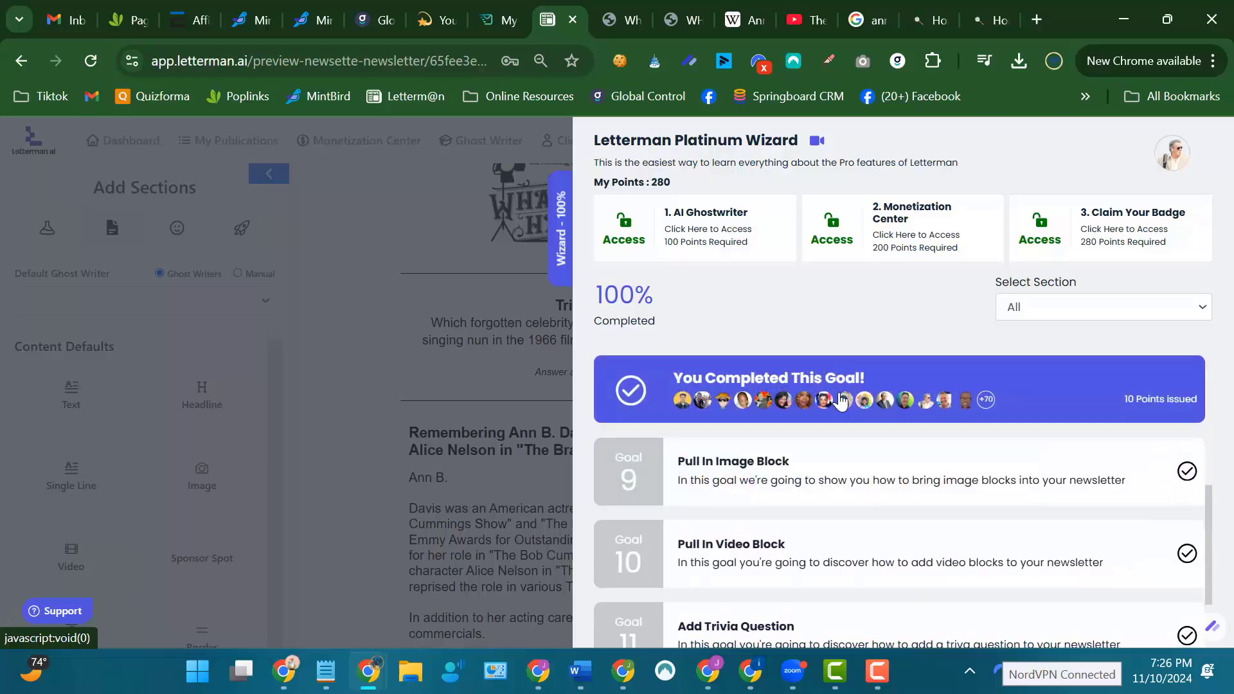
pyautogui.scroll(-2, 839, 401)
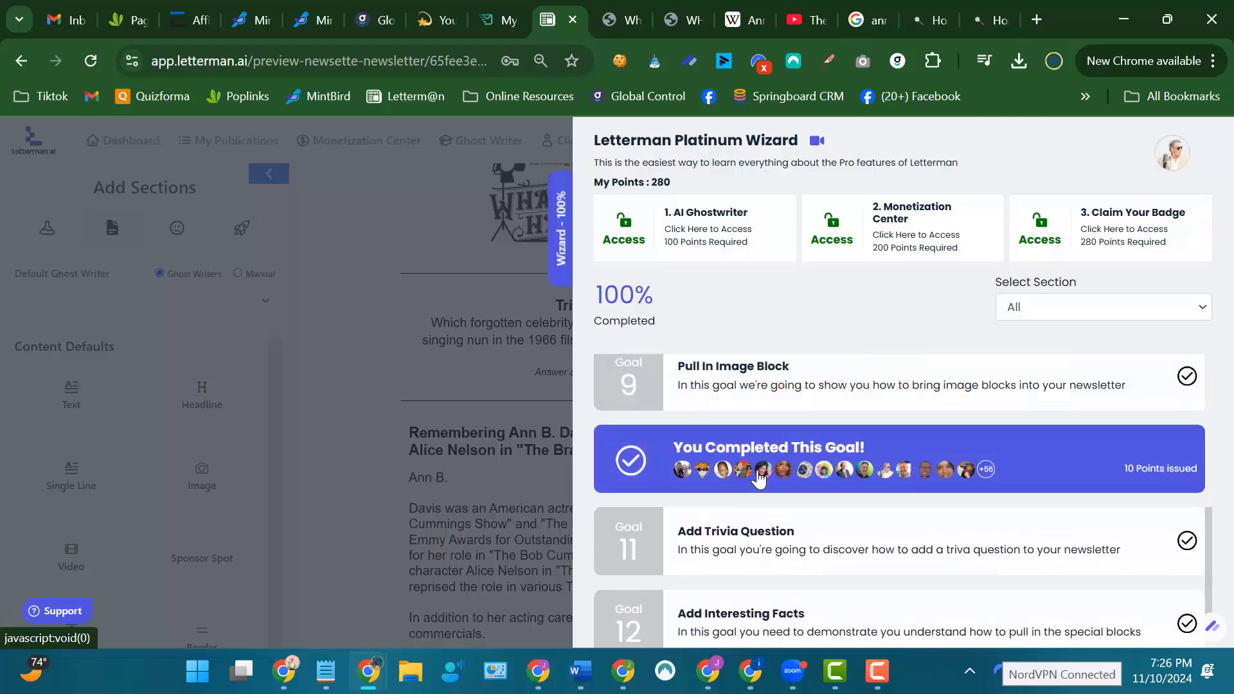
pyautogui.scroll(-4, 760, 479)
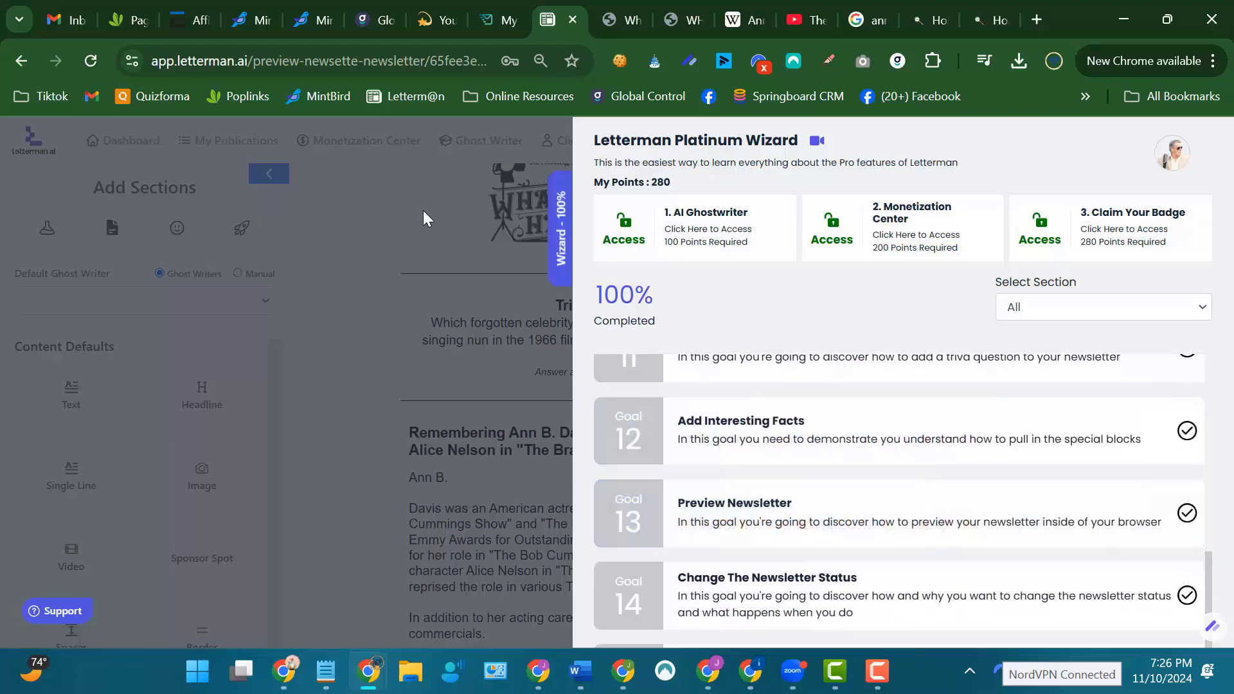
pyautogui.click(563, 231)
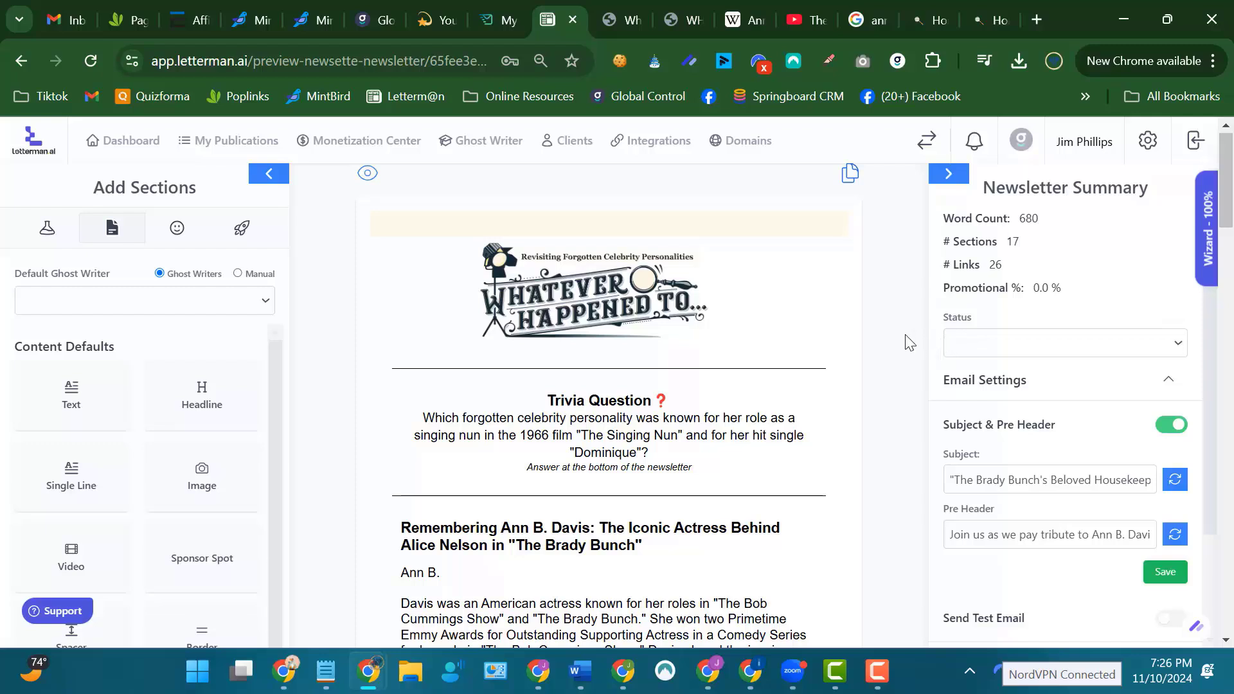
# Show the list of newsletter publications, briefly checking the Whatever Happened To signup page and returning to the list.
pyautogui.scroll(-4, 910, 343)
pyautogui.scroll(4, 910, 342)
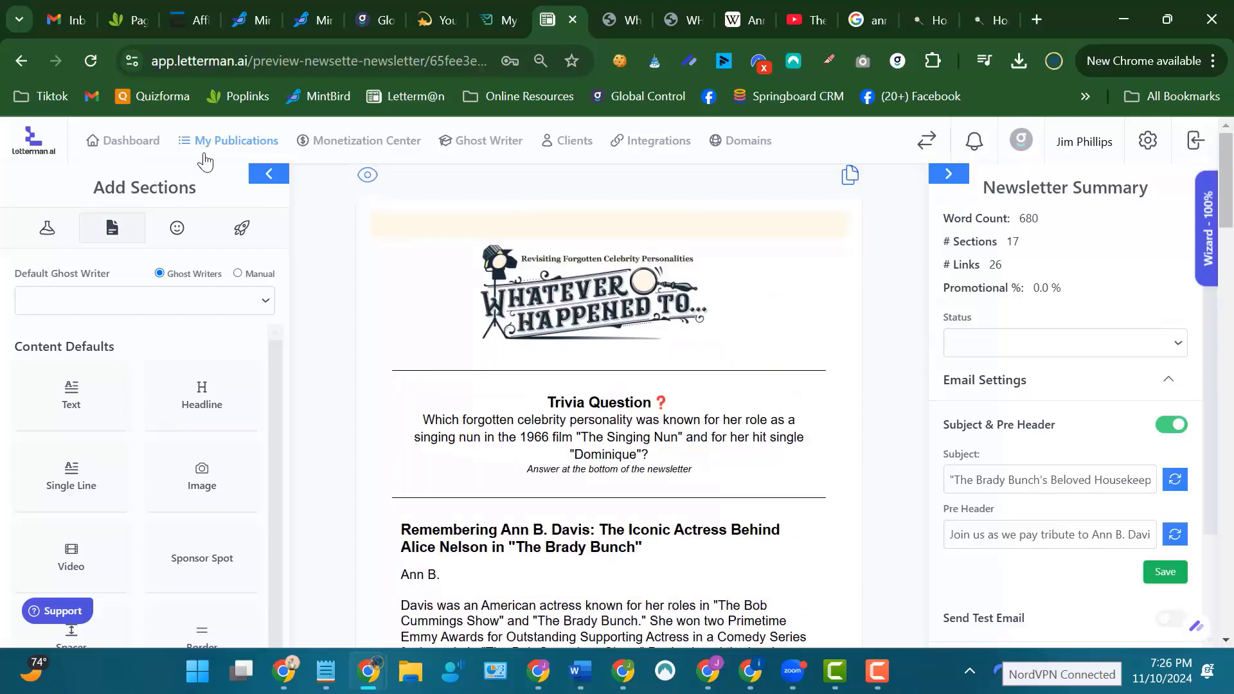
pyautogui.click(242, 146)
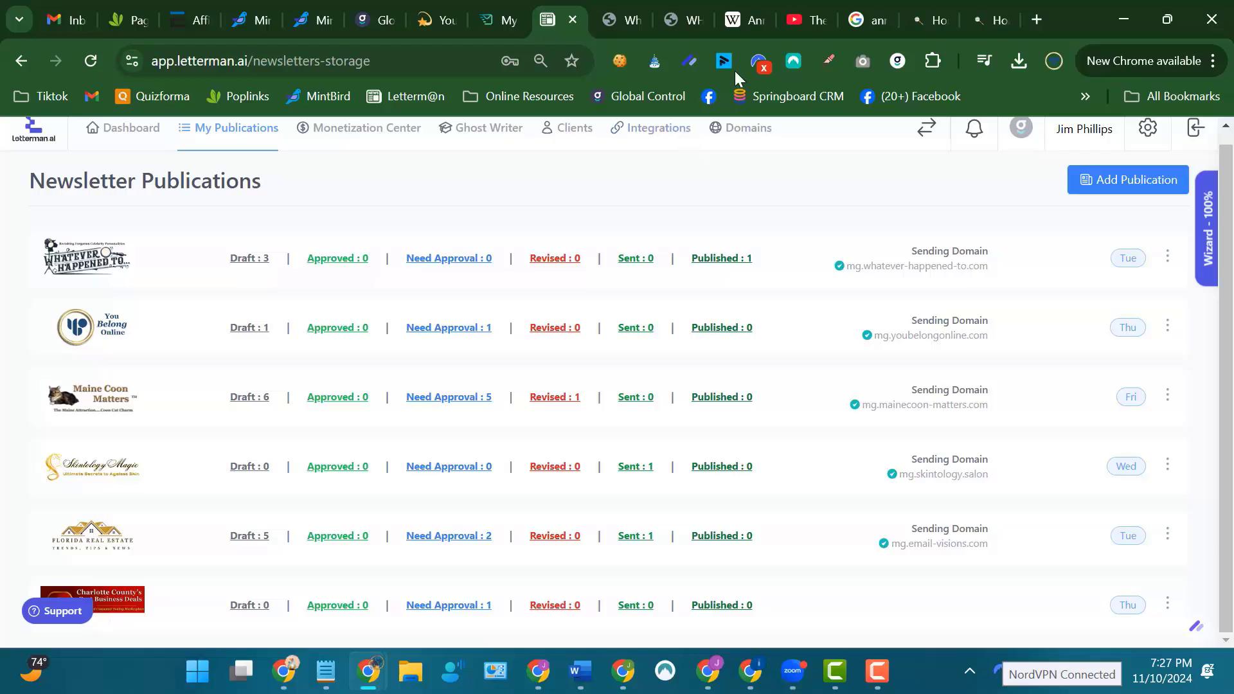
pyautogui.click(630, 15)
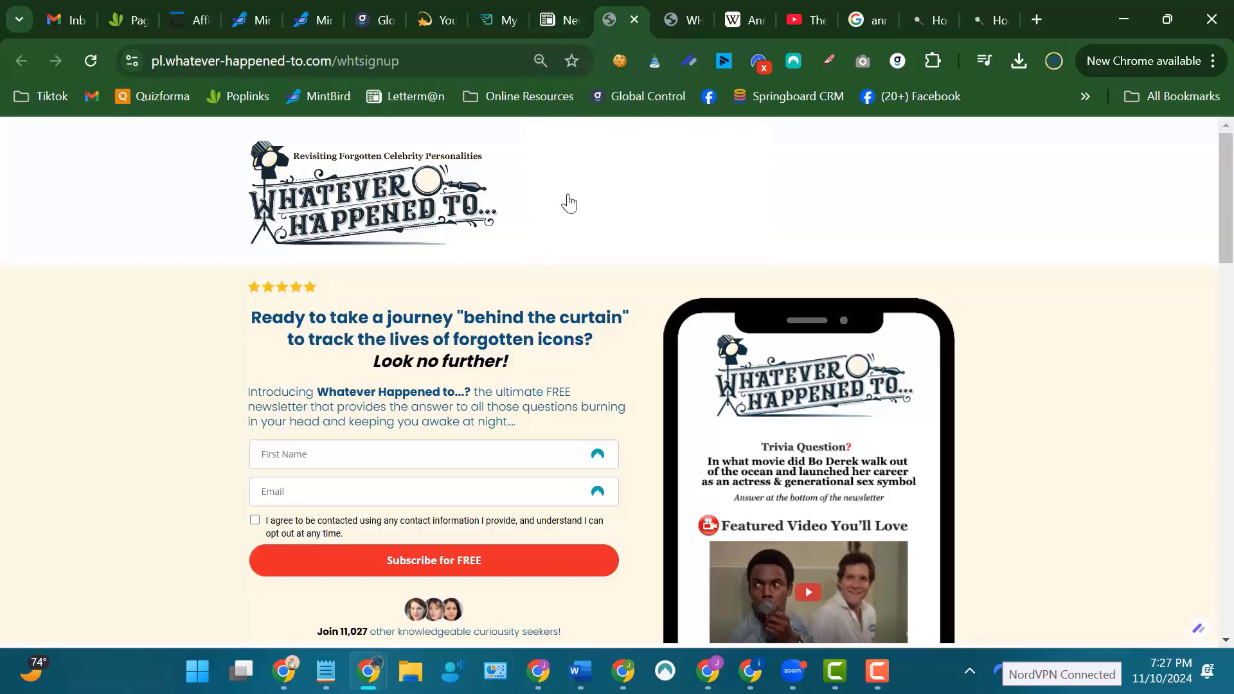
pyautogui.click(564, 23)
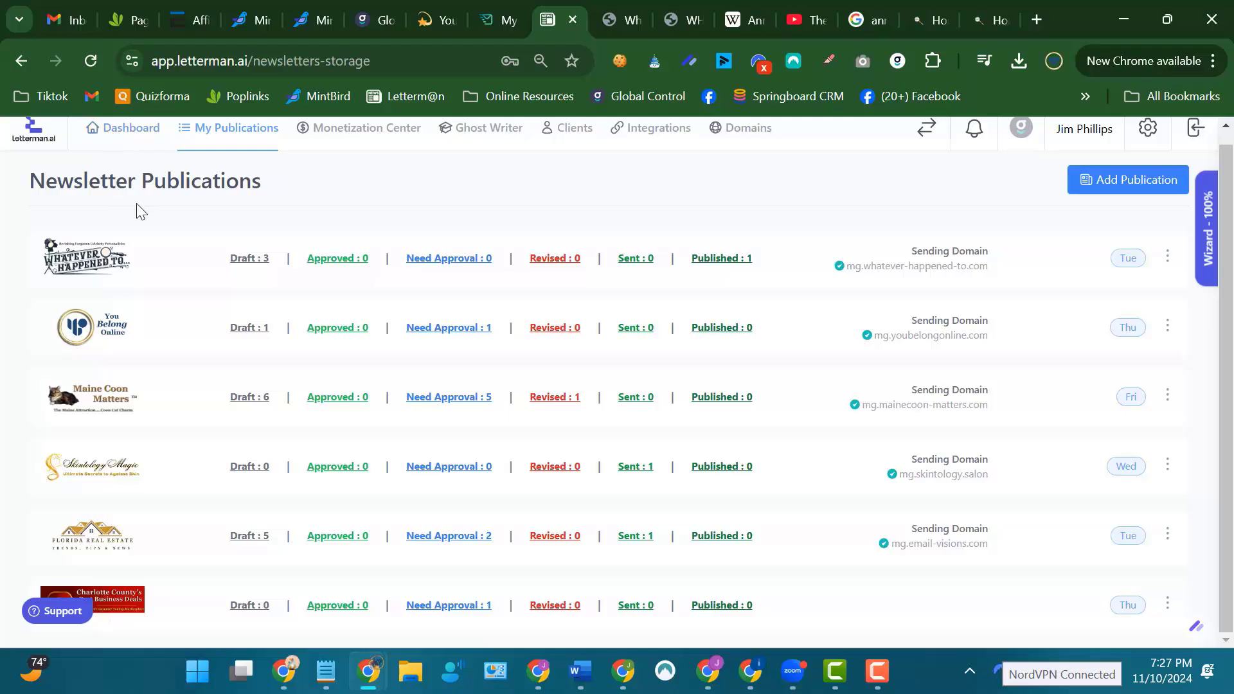
pyautogui.scroll(1, 97, 283)
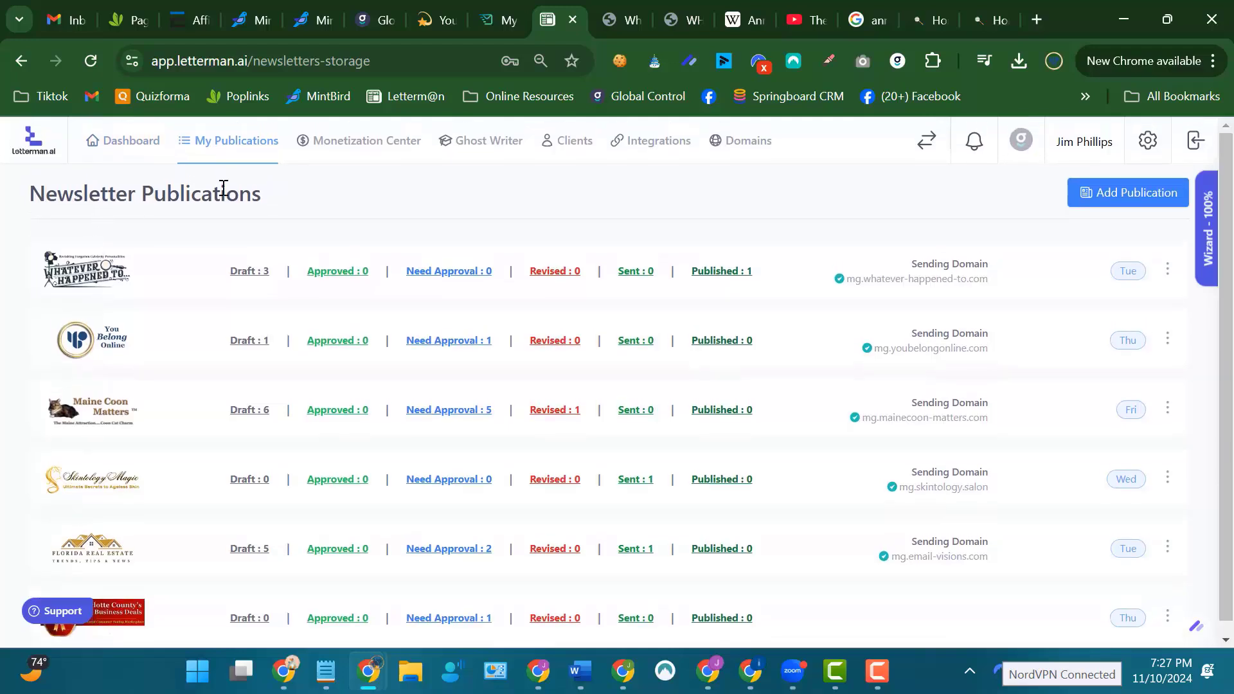
# Examine the Whatever Happened To signup page, from the subscription form and phone preview down to the Trail of Time form.
pyautogui.click(610, 20)
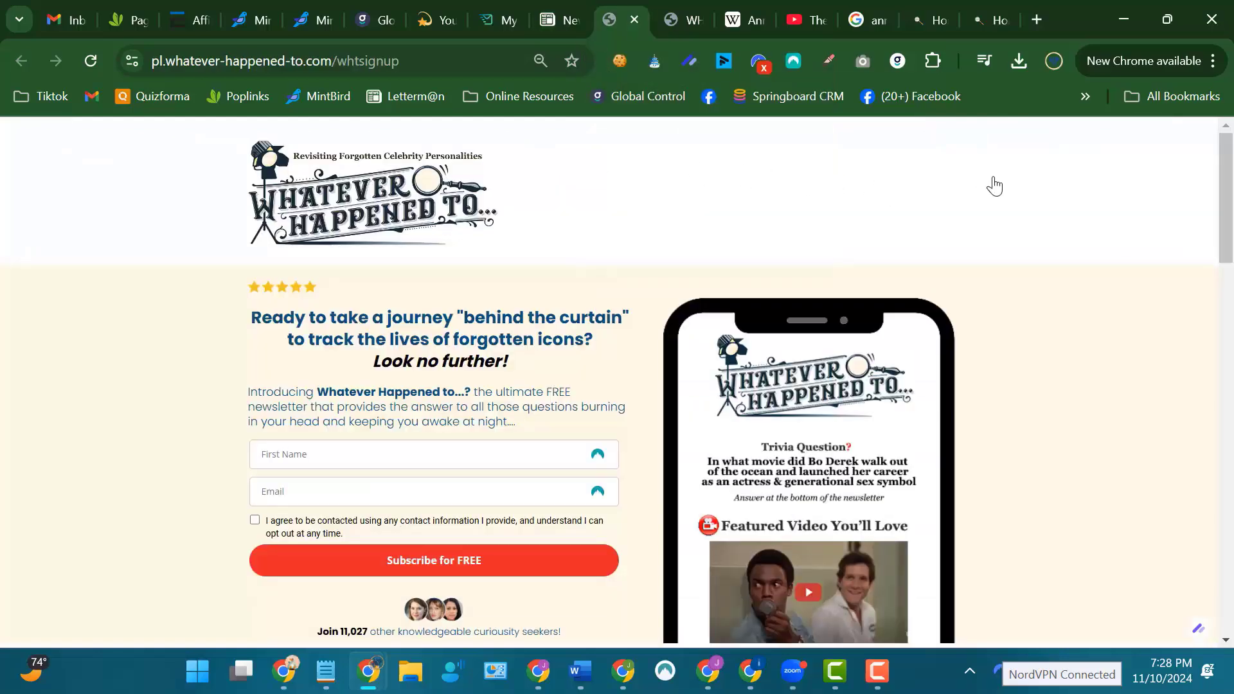
pyautogui.scroll(-5, 994, 186)
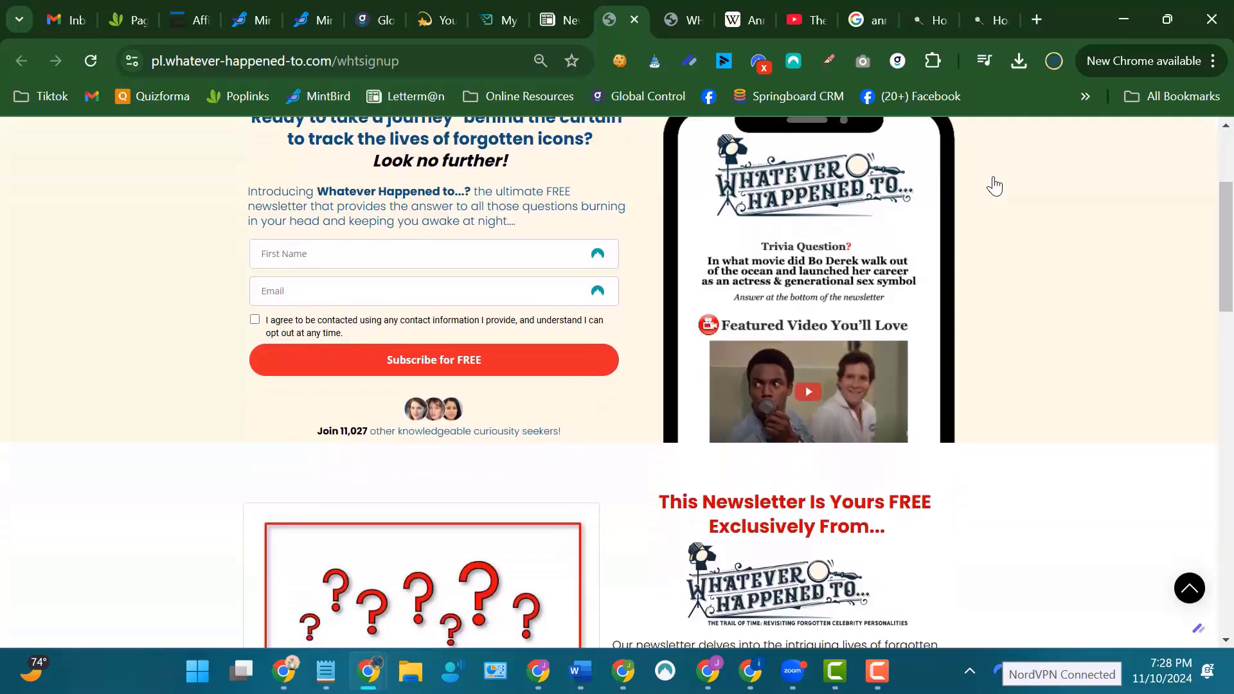
pyautogui.scroll(-9, 994, 185)
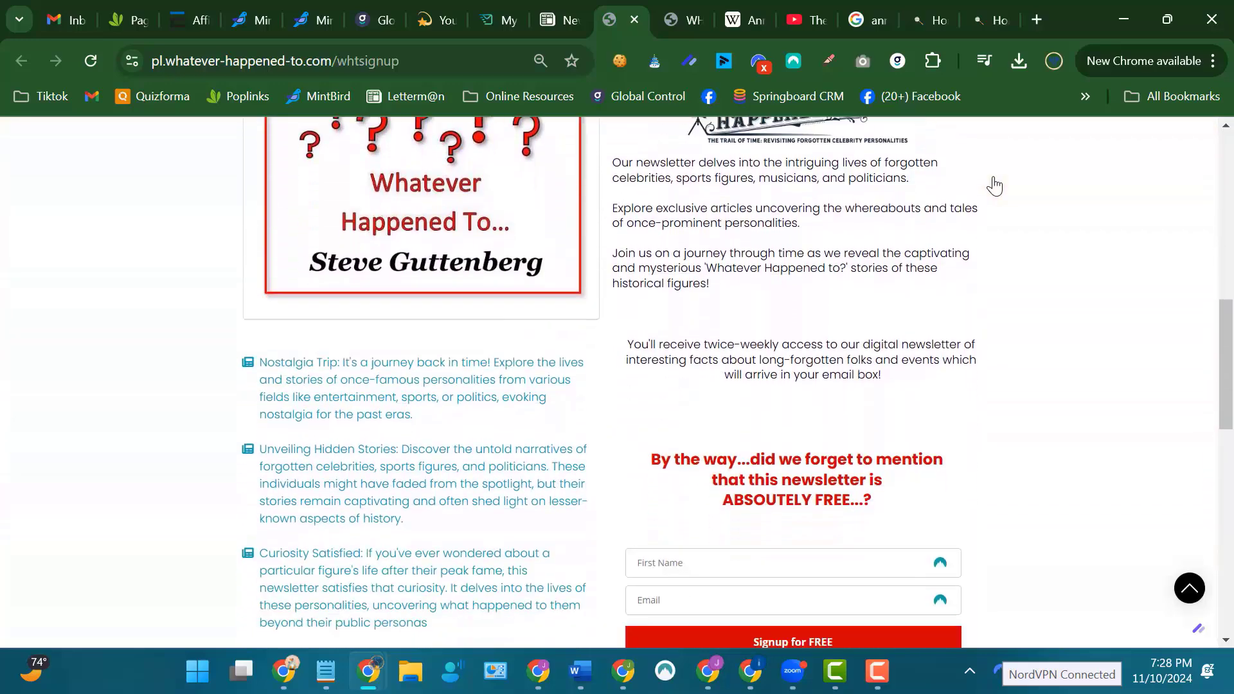
pyautogui.scroll(8, 994, 185)
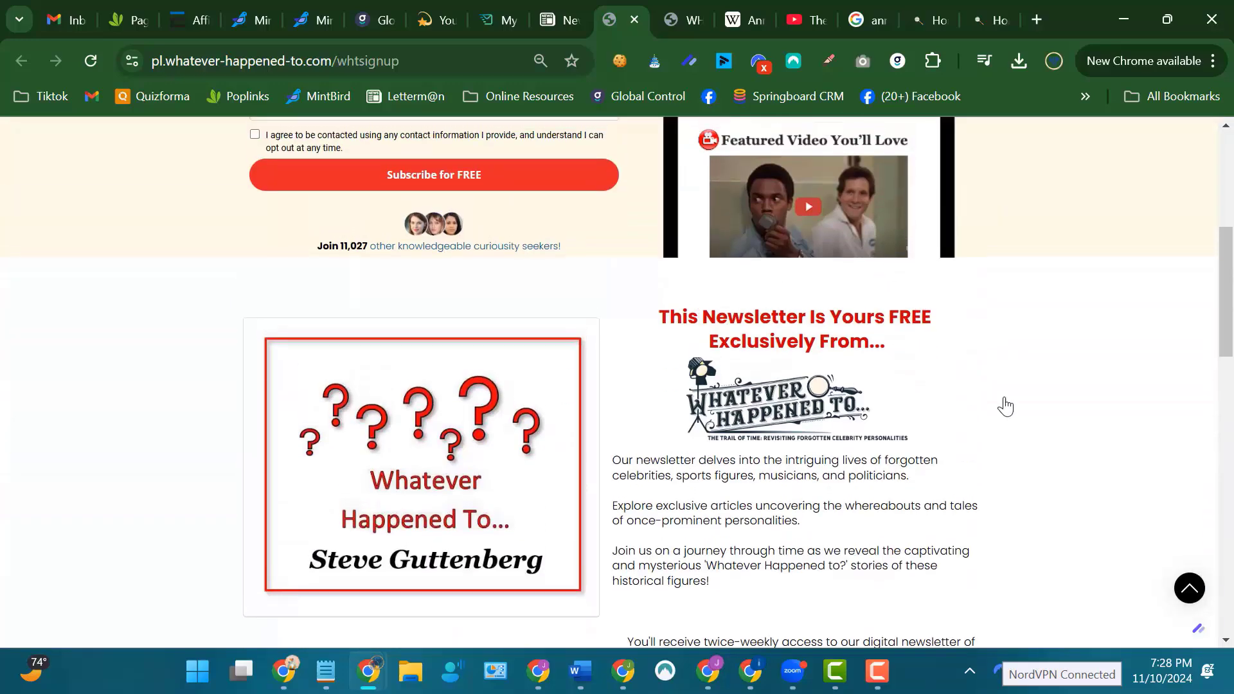
pyautogui.scroll(4, 1030, 396)
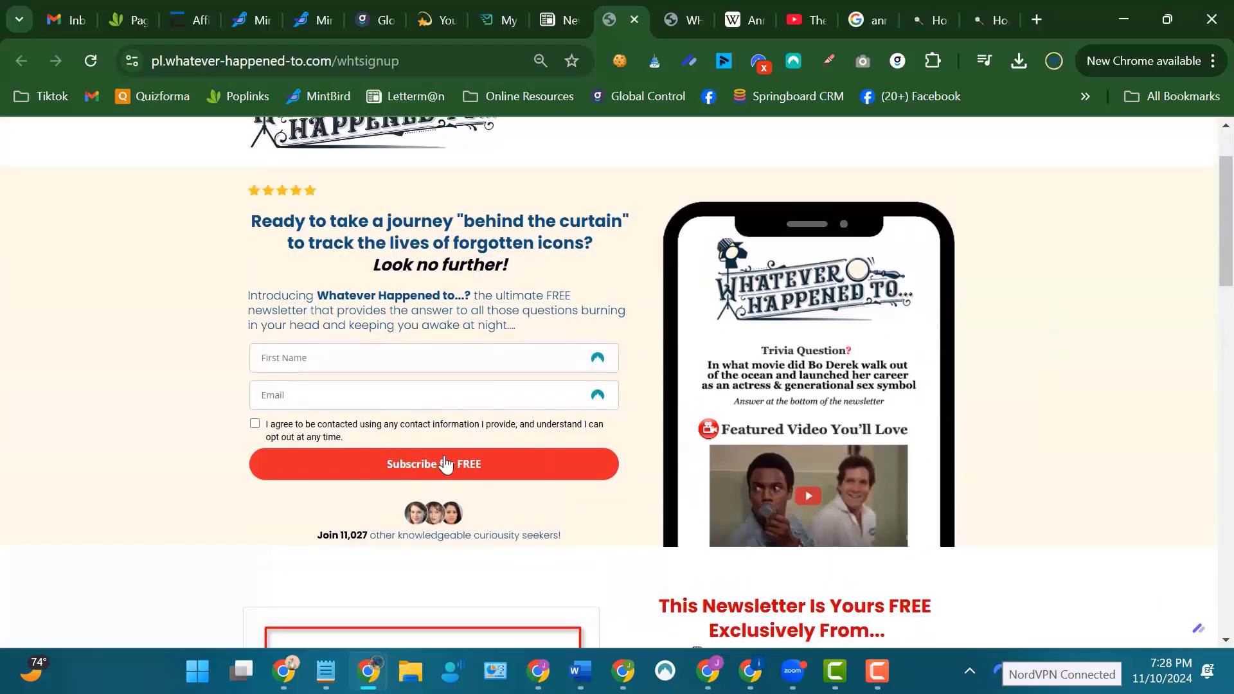
pyautogui.scroll(1, 480, 408)
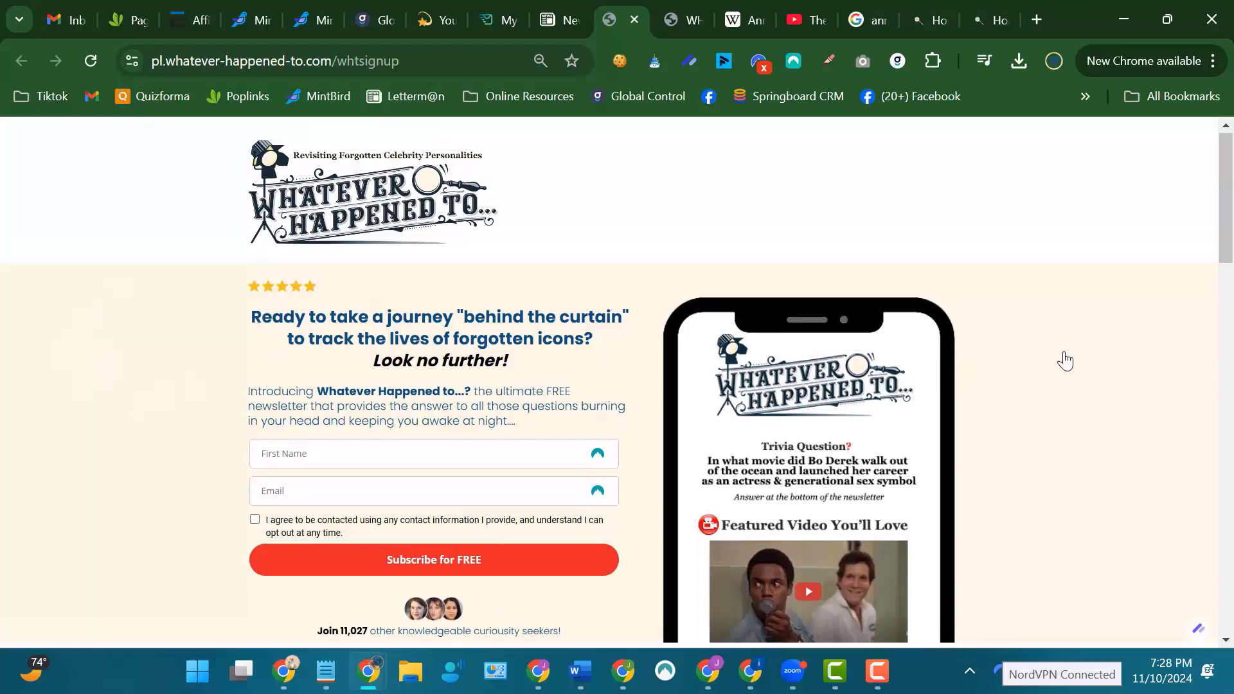
pyautogui.scroll(-2, 1069, 352)
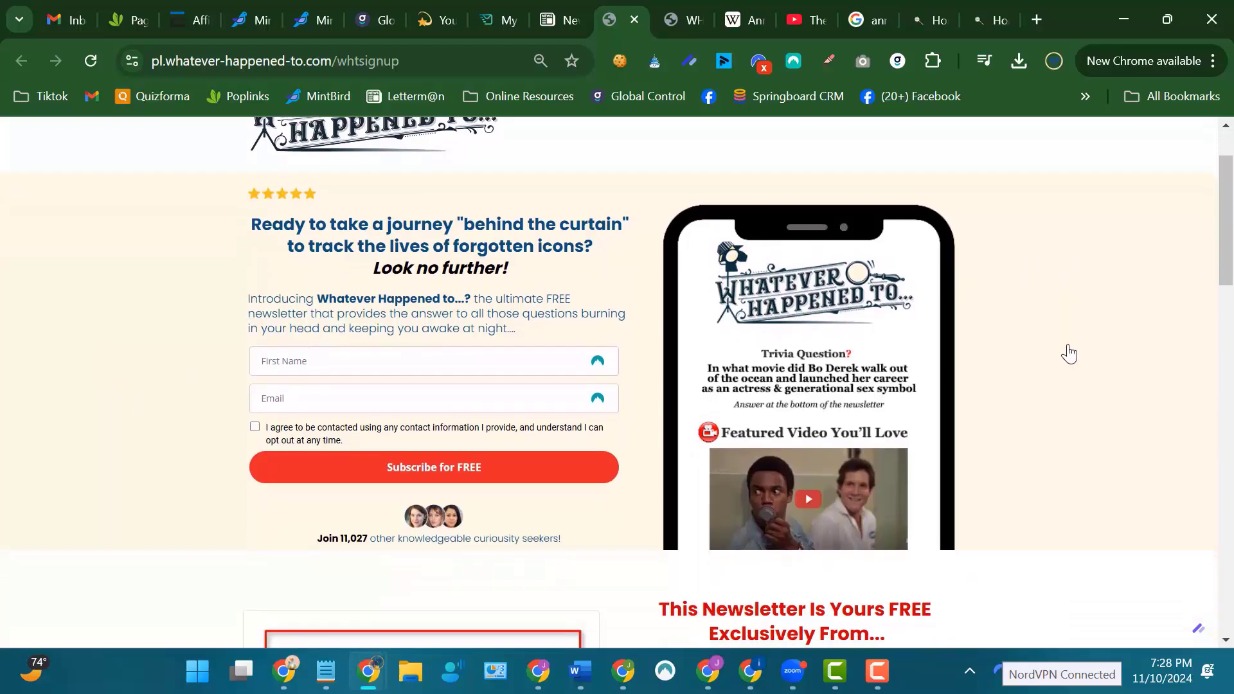
pyautogui.scroll(-1, 1069, 353)
pyautogui.scroll(2, 1066, 353)
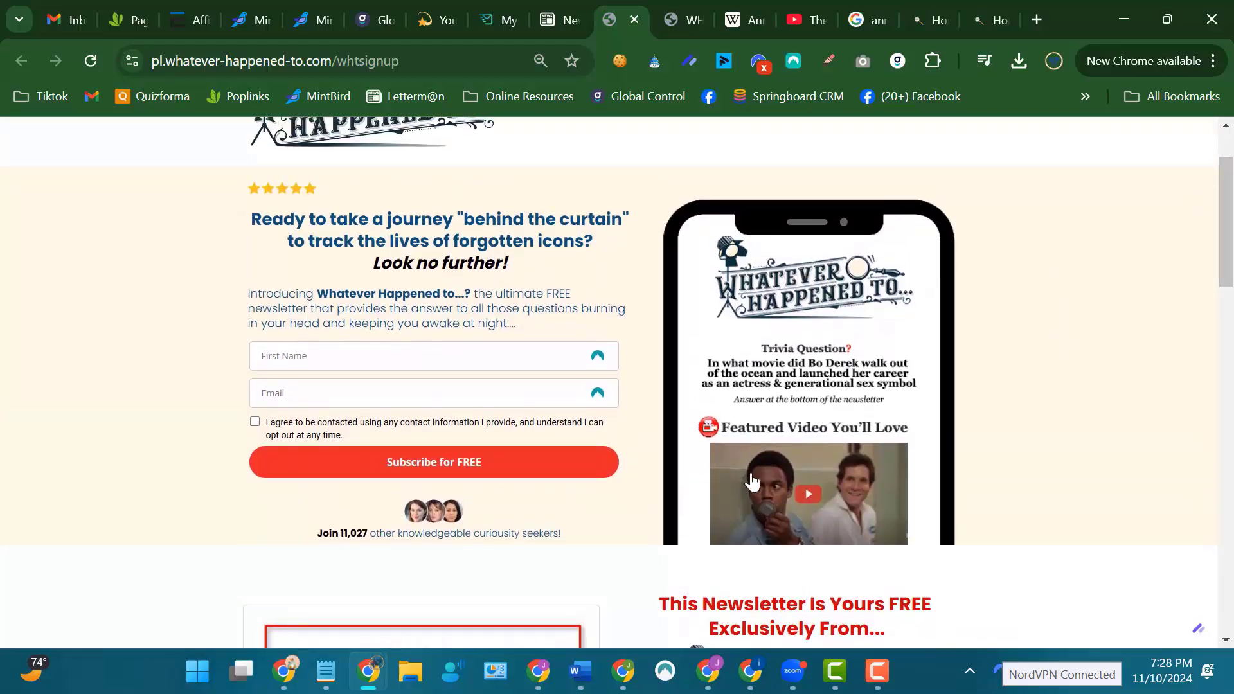
pyautogui.scroll(-3, 1014, 373)
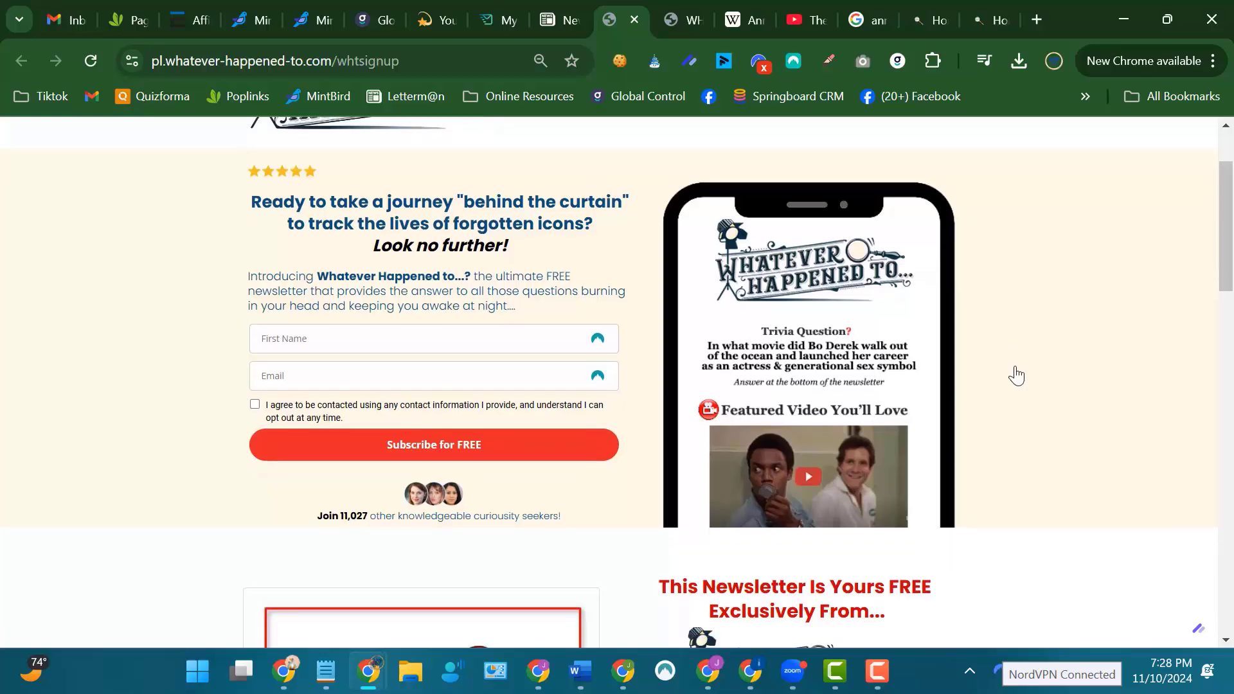
pyautogui.scroll(-6, 1015, 374)
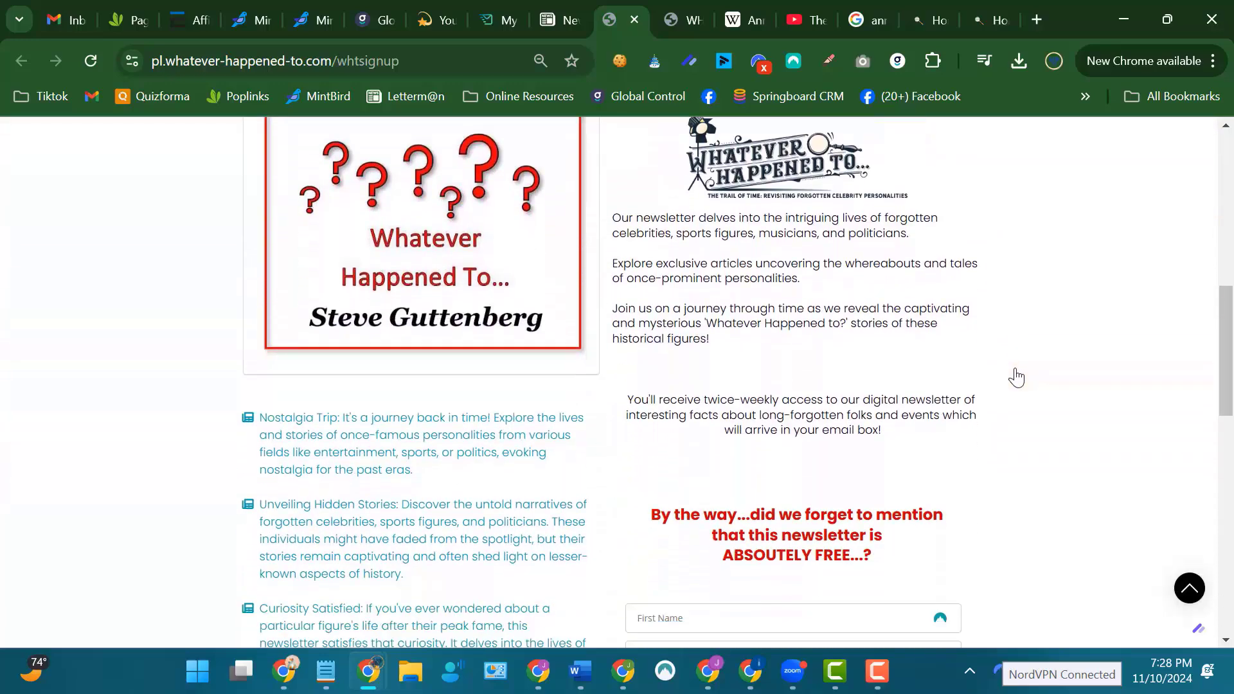
pyautogui.scroll(8, 744, 402)
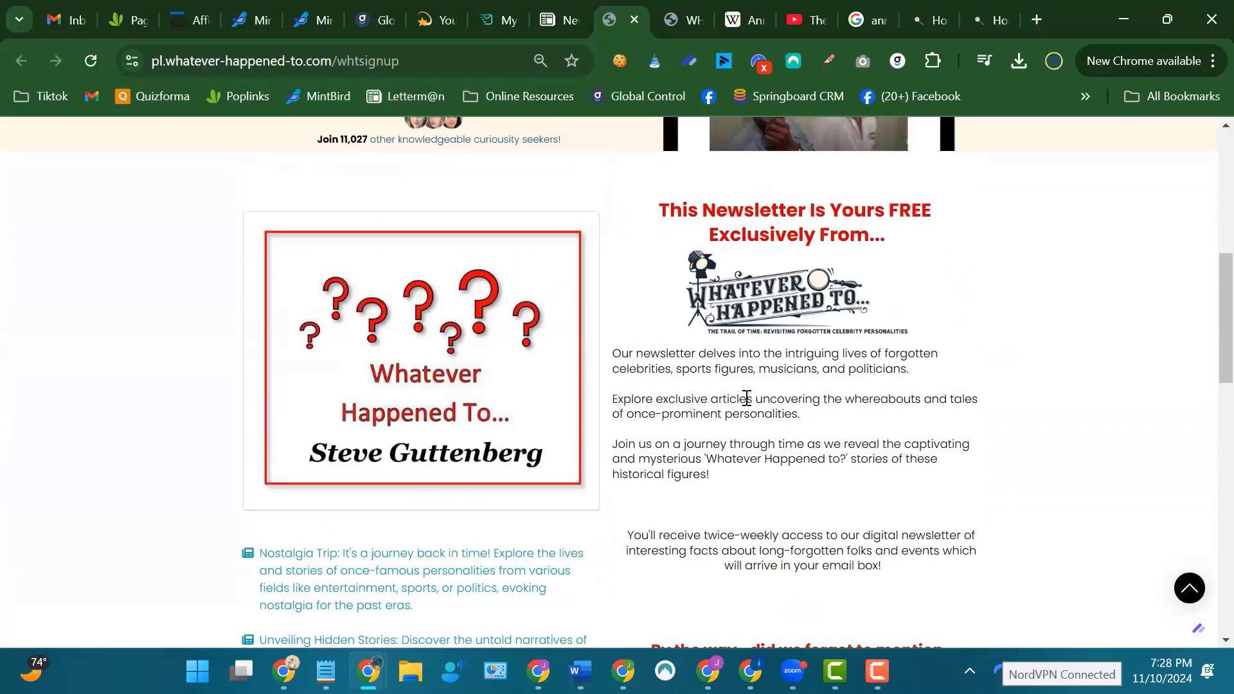
pyautogui.scroll(-3, 428, 270)
pyautogui.scroll(-8, 433, 281)
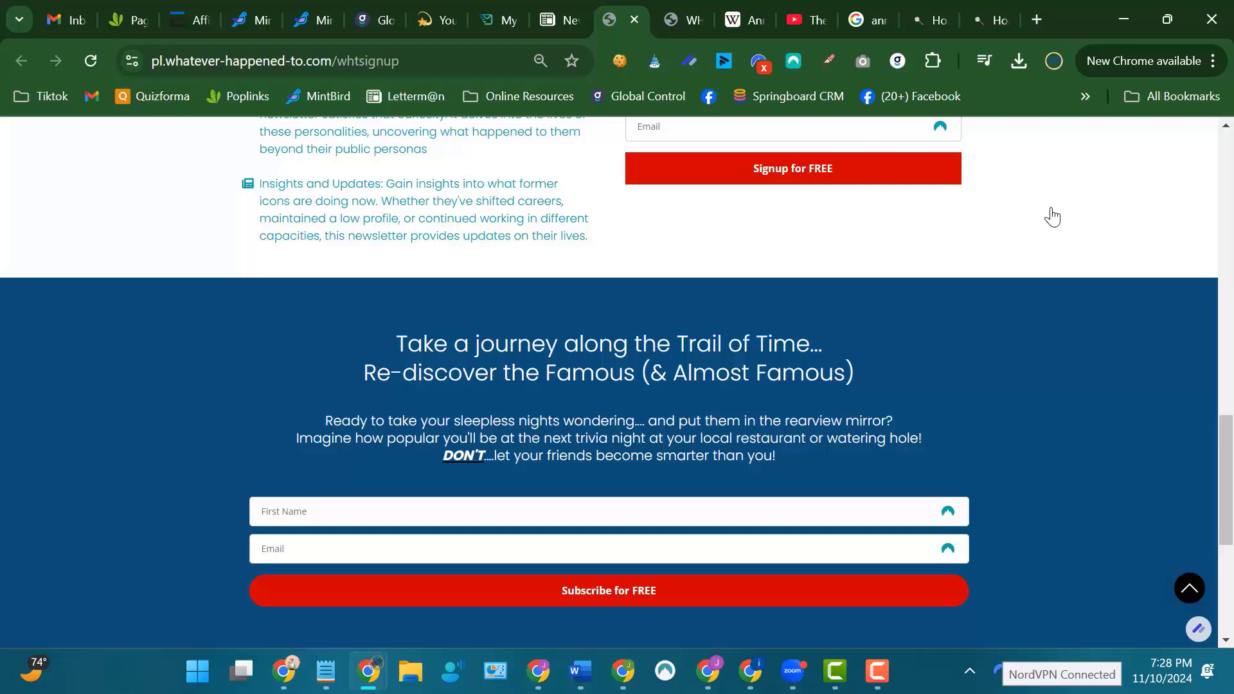
pyautogui.scroll(4, 1051, 216)
pyautogui.scroll(10, 1051, 216)
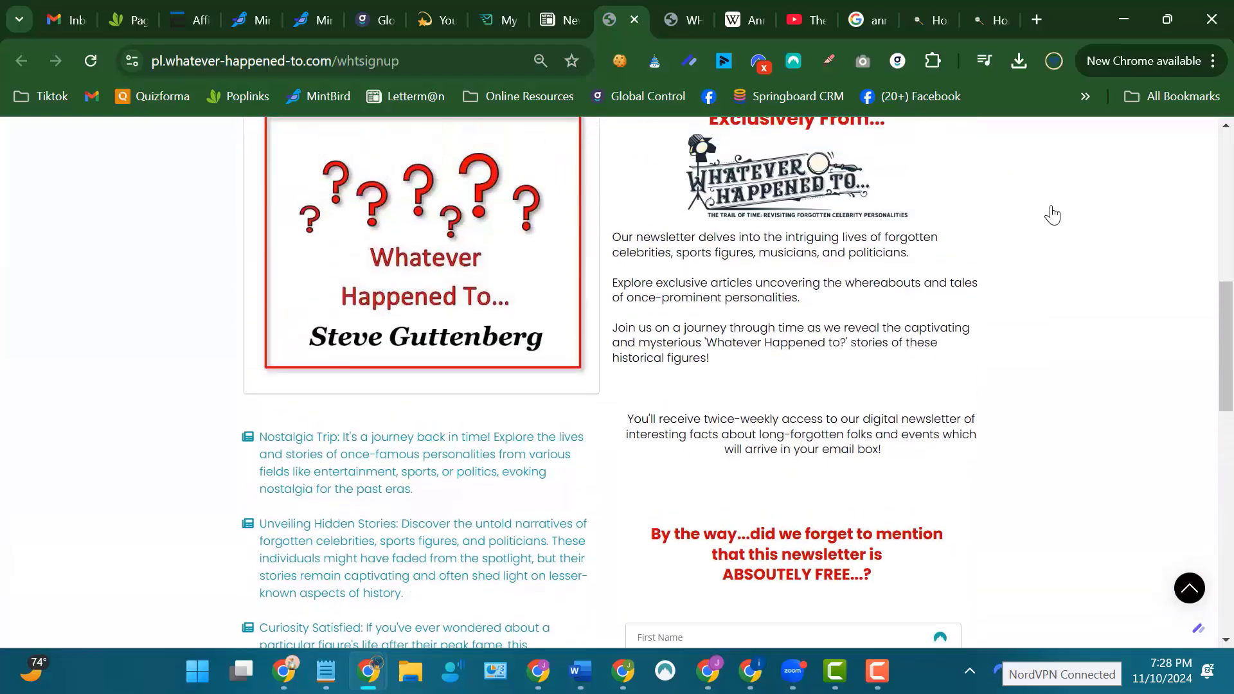
pyautogui.scroll(4, 1051, 216)
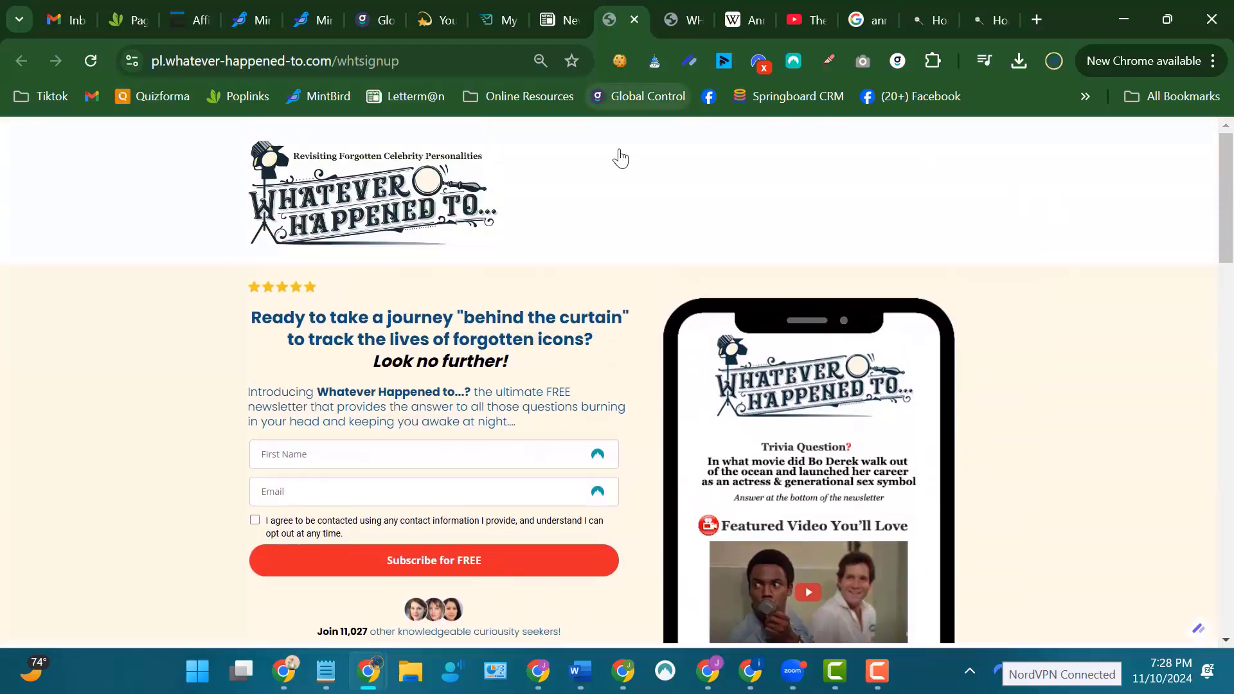
# View the Whatever Happened To subscription confirmation page and open the GRUV movie offer advertised on it.
pyautogui.click(670, 17)
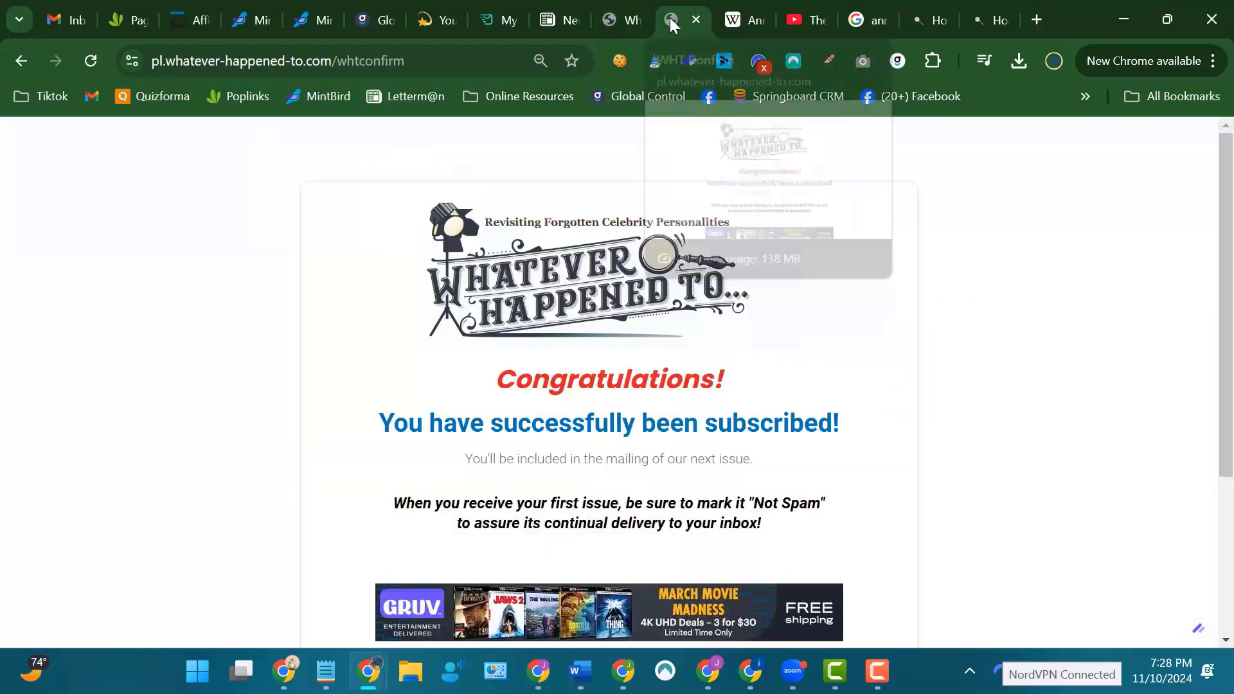
pyautogui.scroll(-3, 1012, 213)
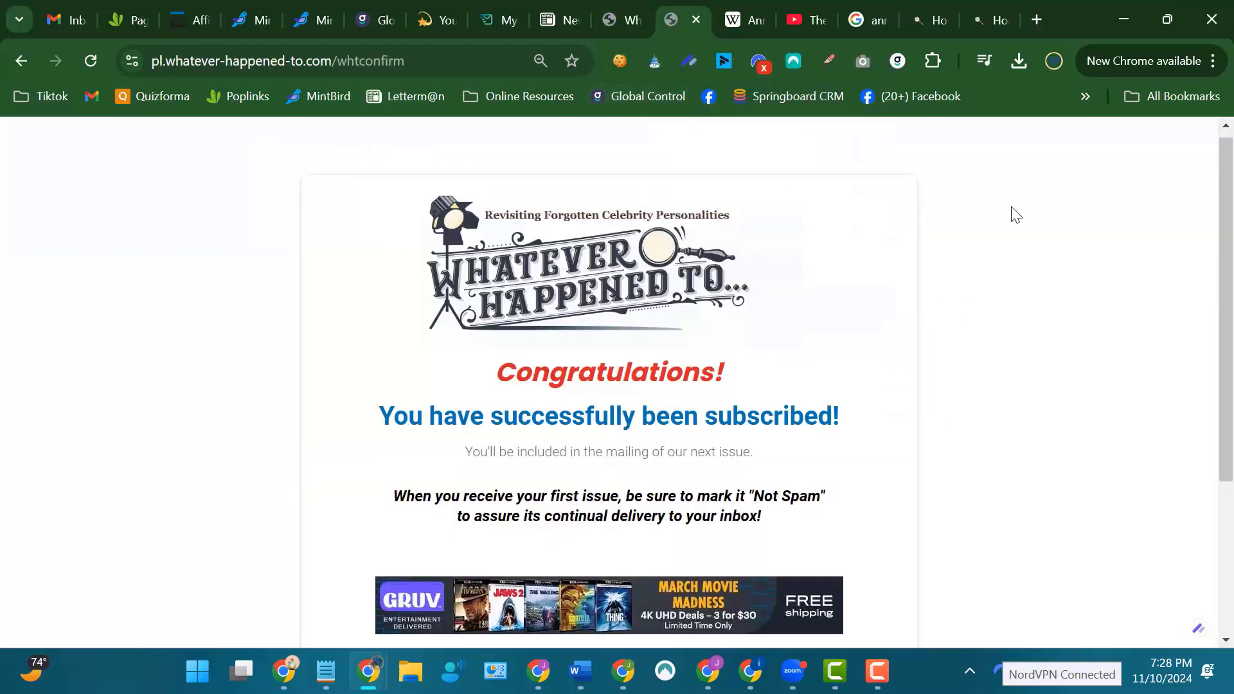
pyautogui.scroll(3, 1012, 212)
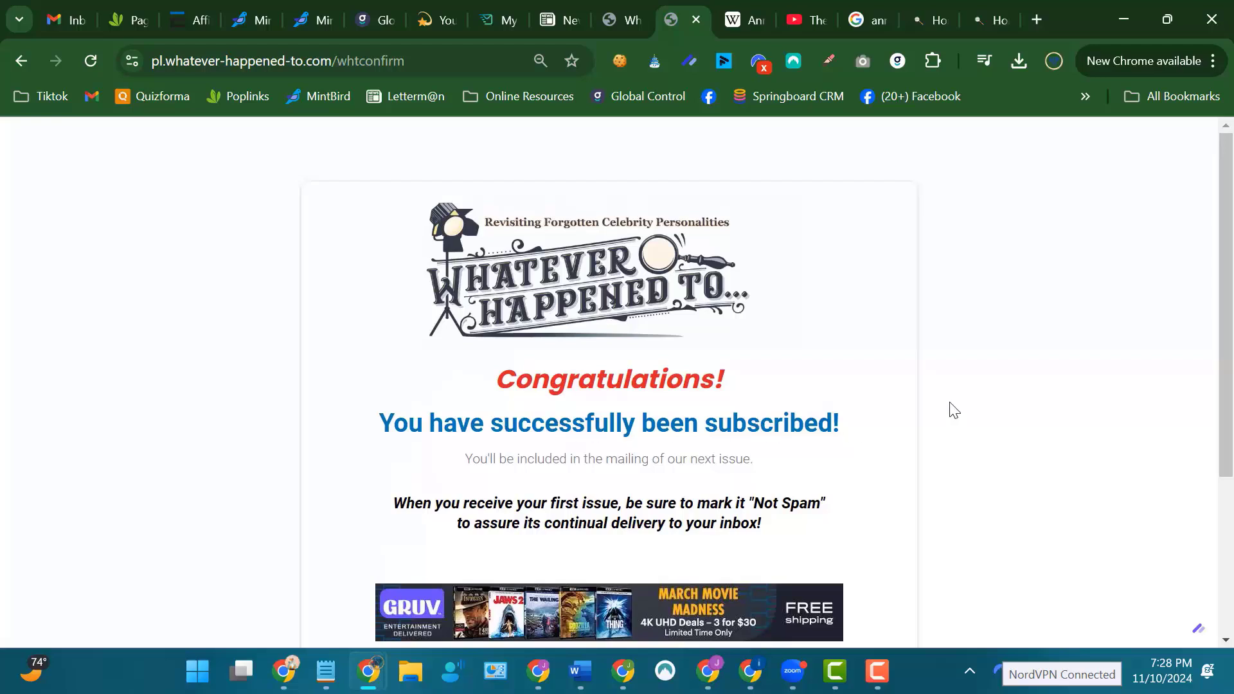
pyautogui.scroll(-3, 964, 350)
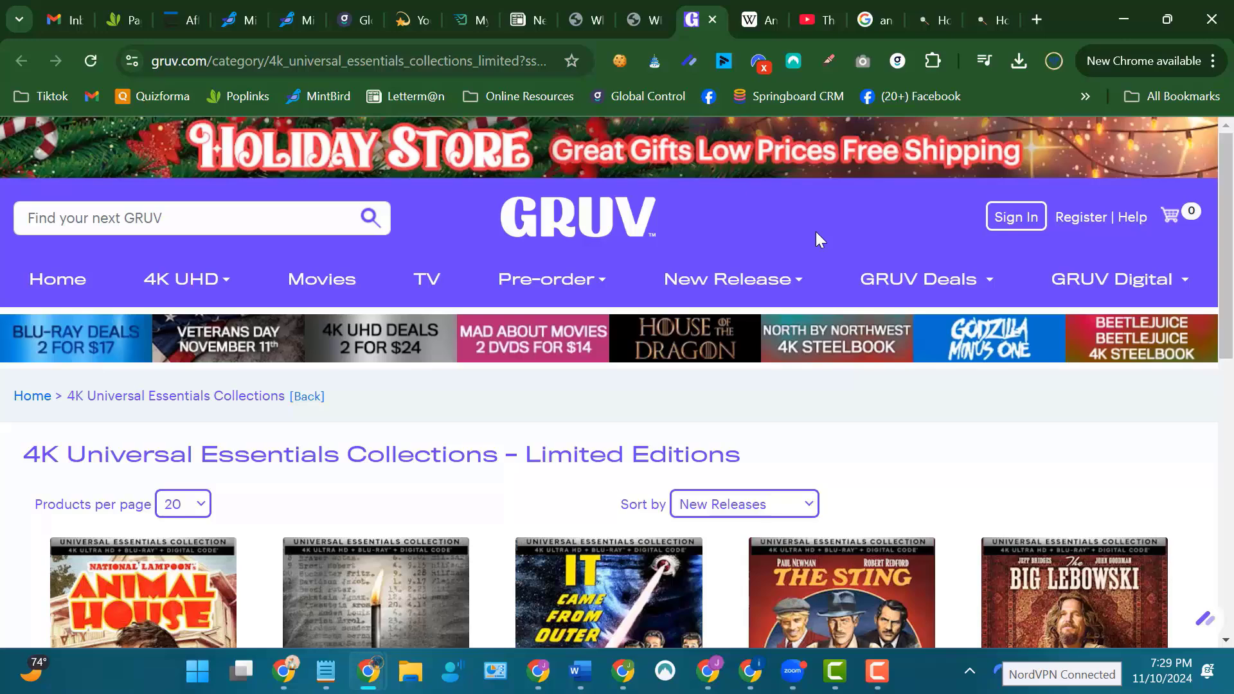
pyautogui.moveTo(511, 263)
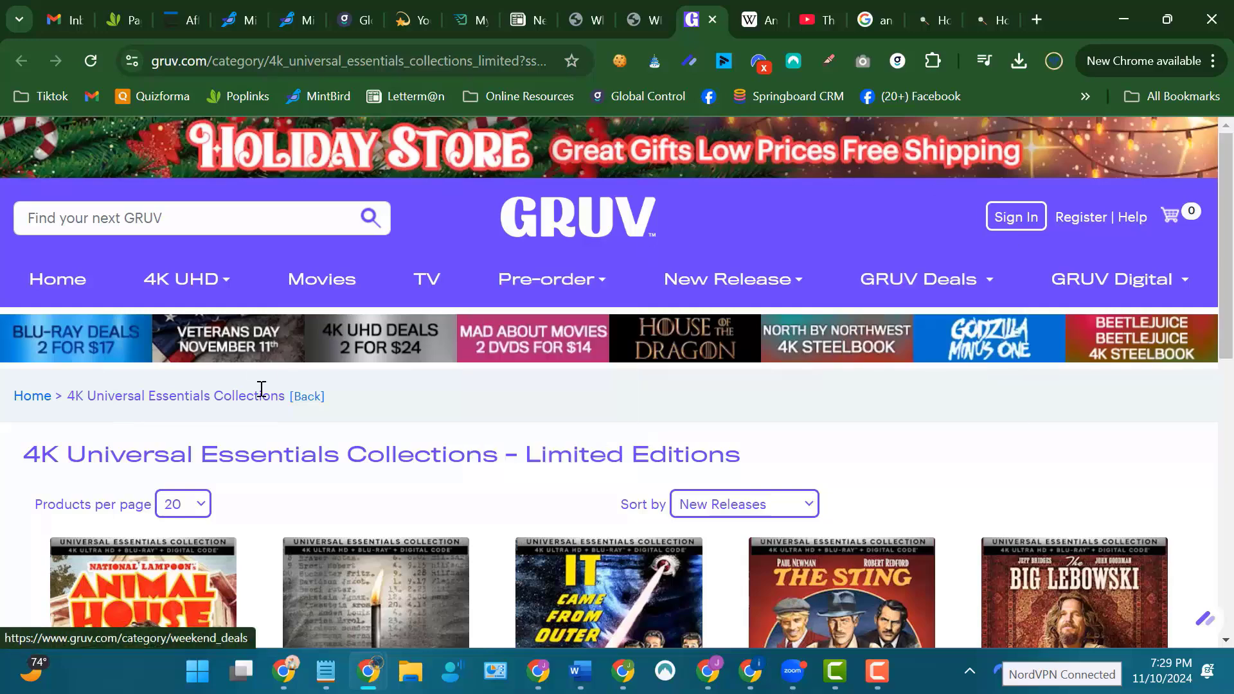
# Browse GRUV's 4K Universal Essentials Collections, open its Holiday Store, and look over the seasonal movie offers.
pyautogui.scroll(-4, 261, 388)
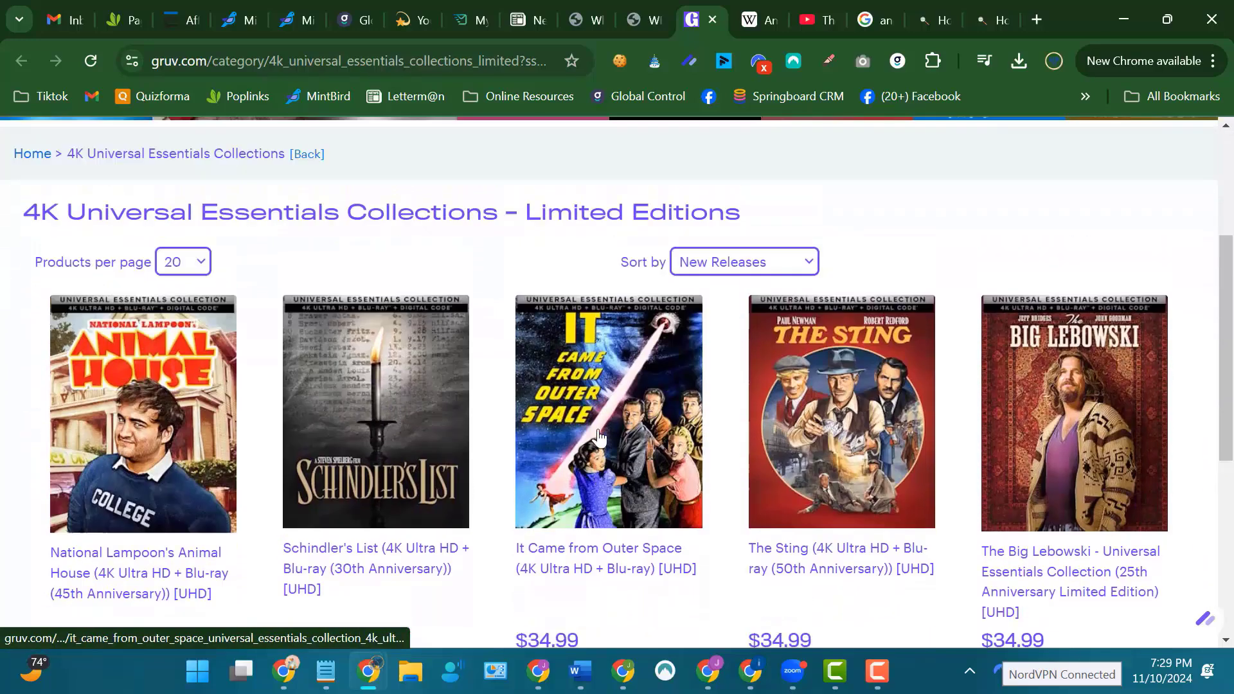
pyautogui.scroll(4, 598, 437)
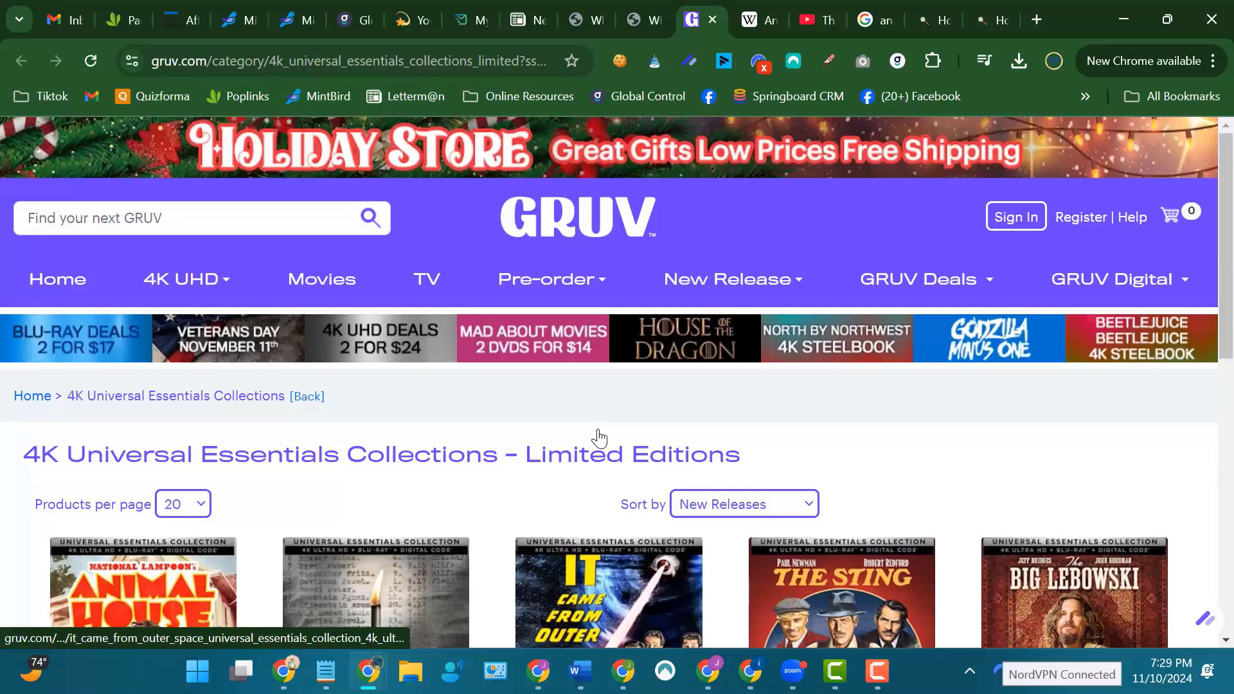
pyautogui.click(379, 154)
pyautogui.moveTo(646, 273)
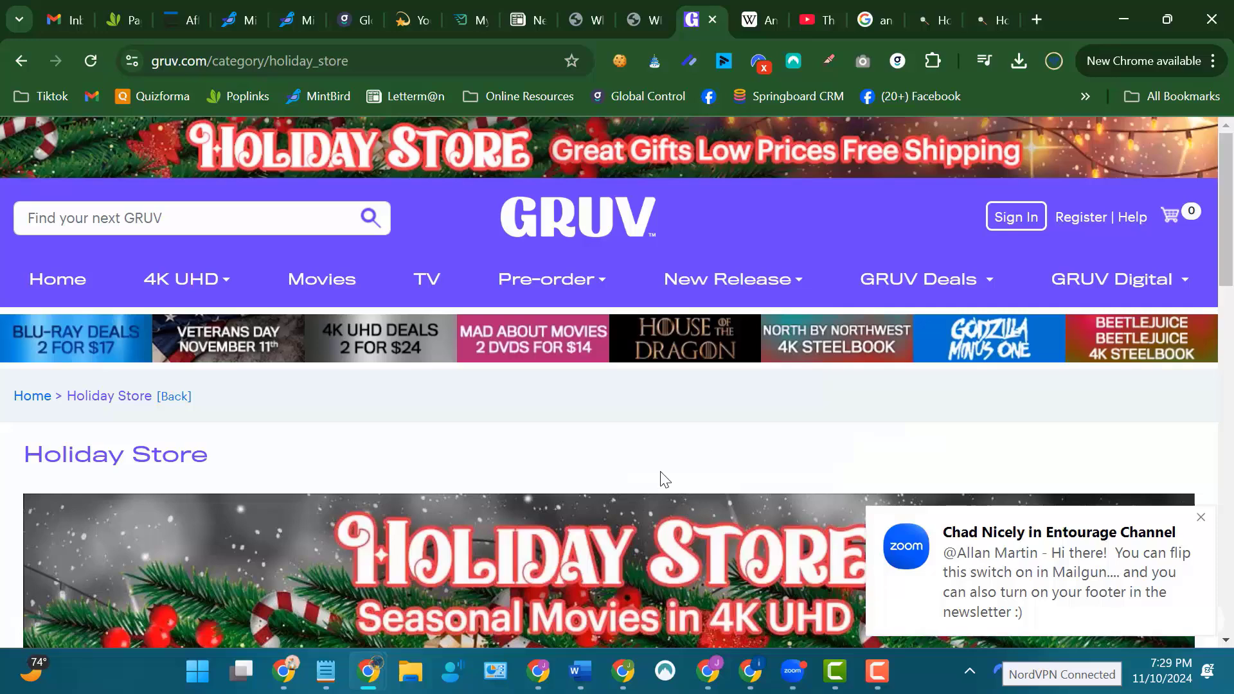
pyautogui.scroll(-4, 669, 482)
pyautogui.scroll(-3, 665, 477)
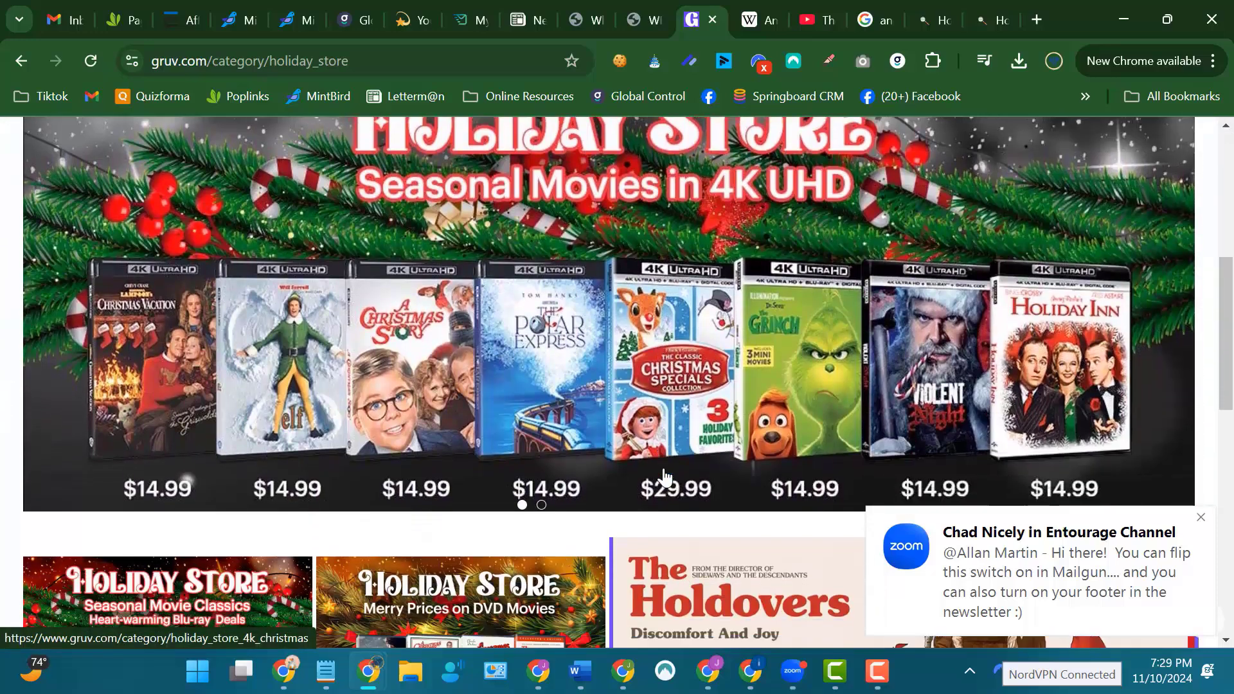
pyautogui.scroll(-1, 666, 477)
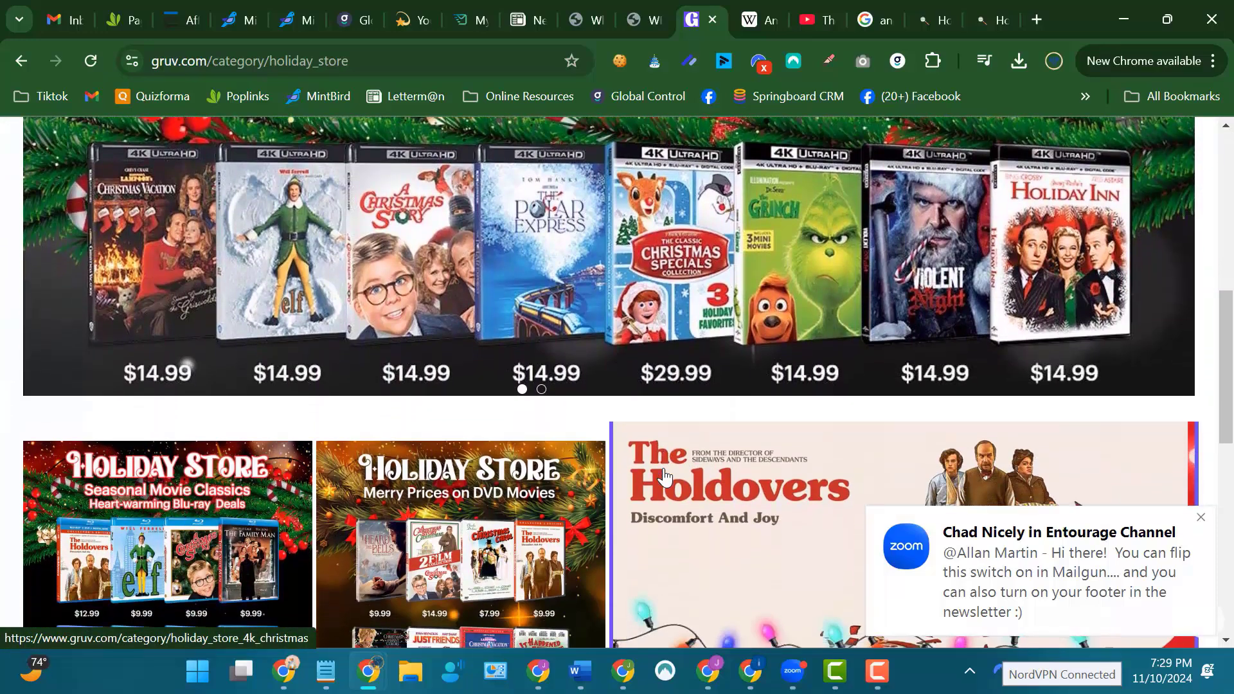
pyautogui.scroll(1, 601, 391)
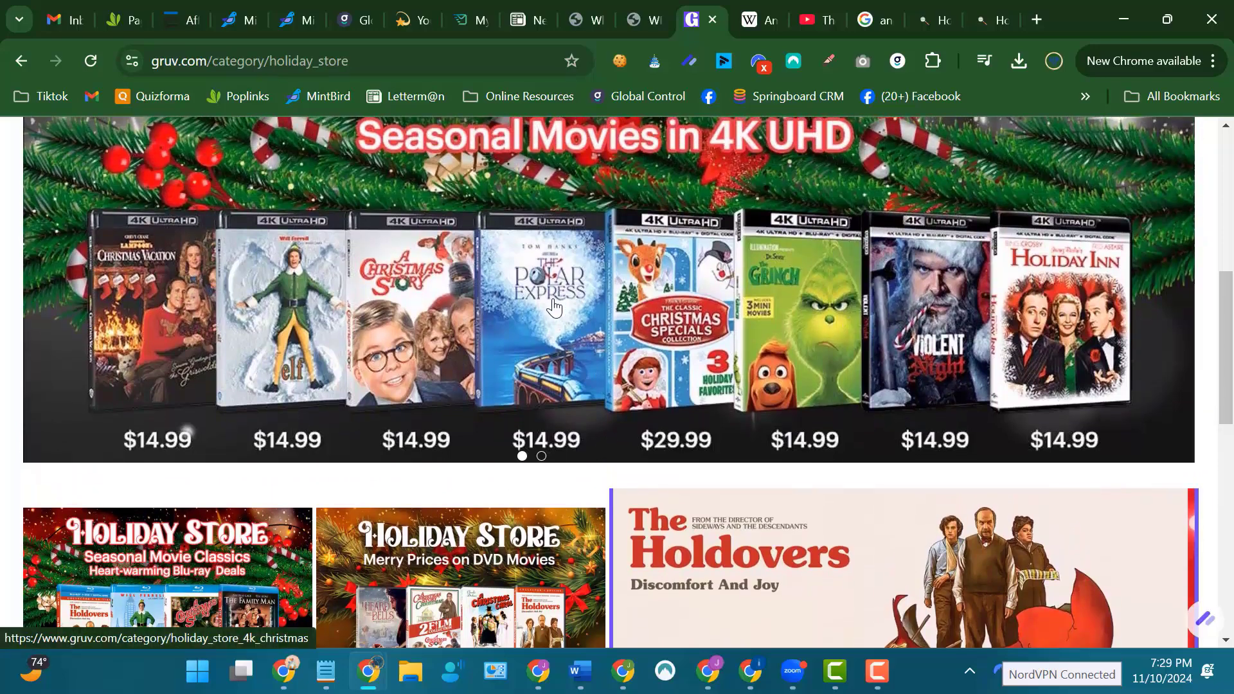
pyautogui.scroll(6, 636, 286)
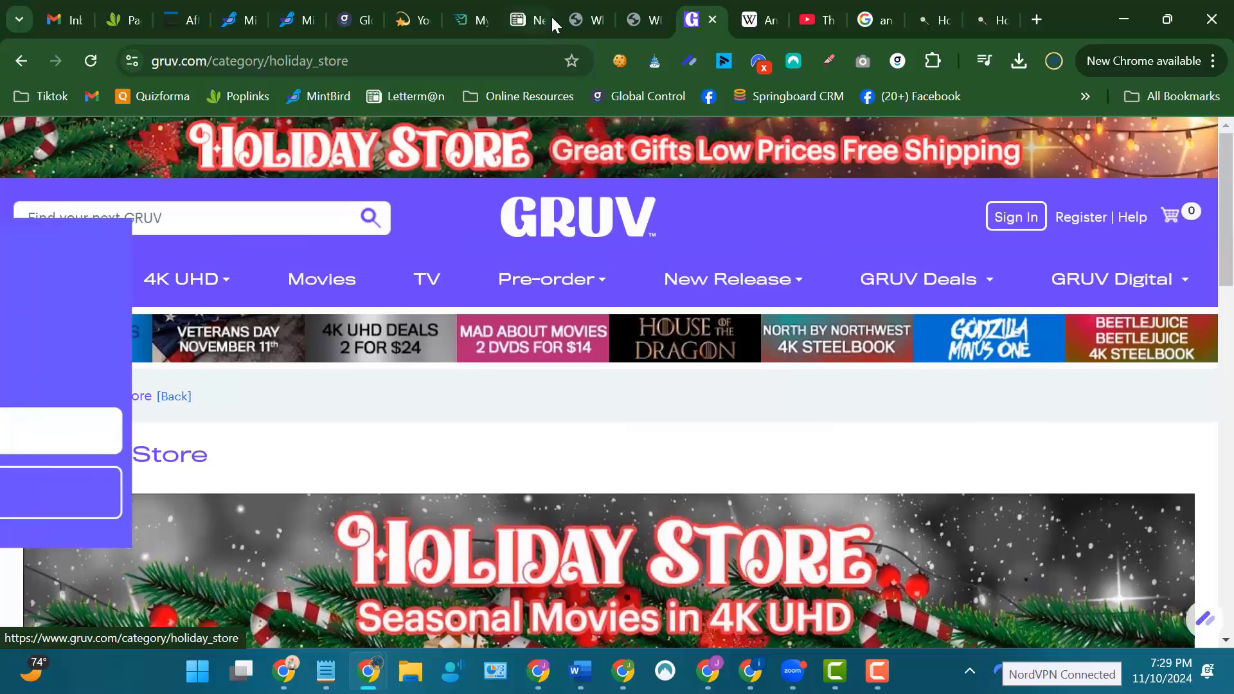
# Return to Letterman, open the middle Whatever Happened To draft about Ann B. Davis, and go to the awards group photo.
pyautogui.click(536, 20)
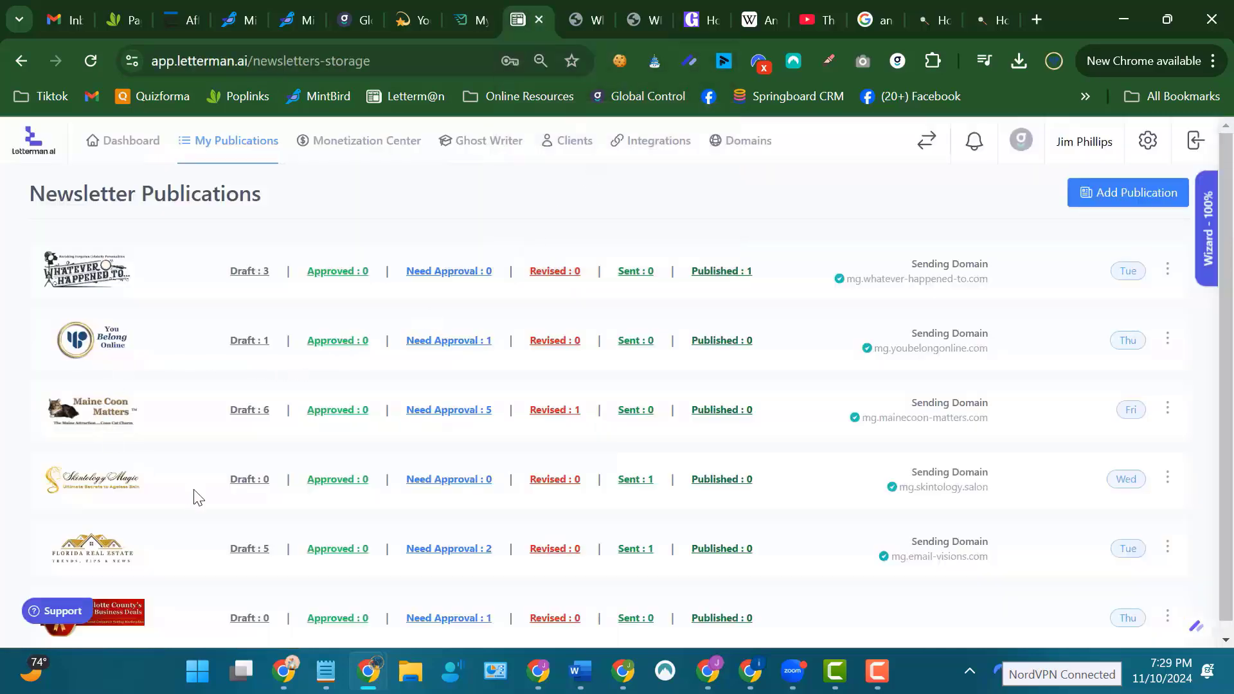
pyautogui.click(245, 272)
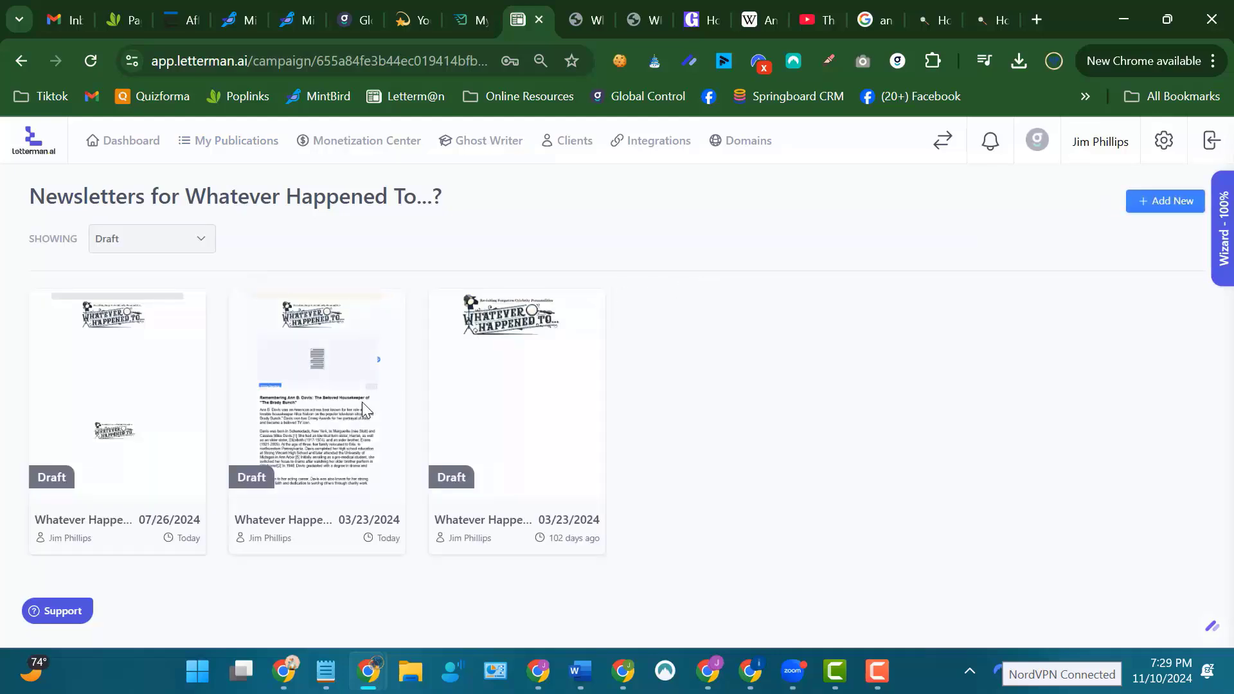
pyautogui.click(319, 405)
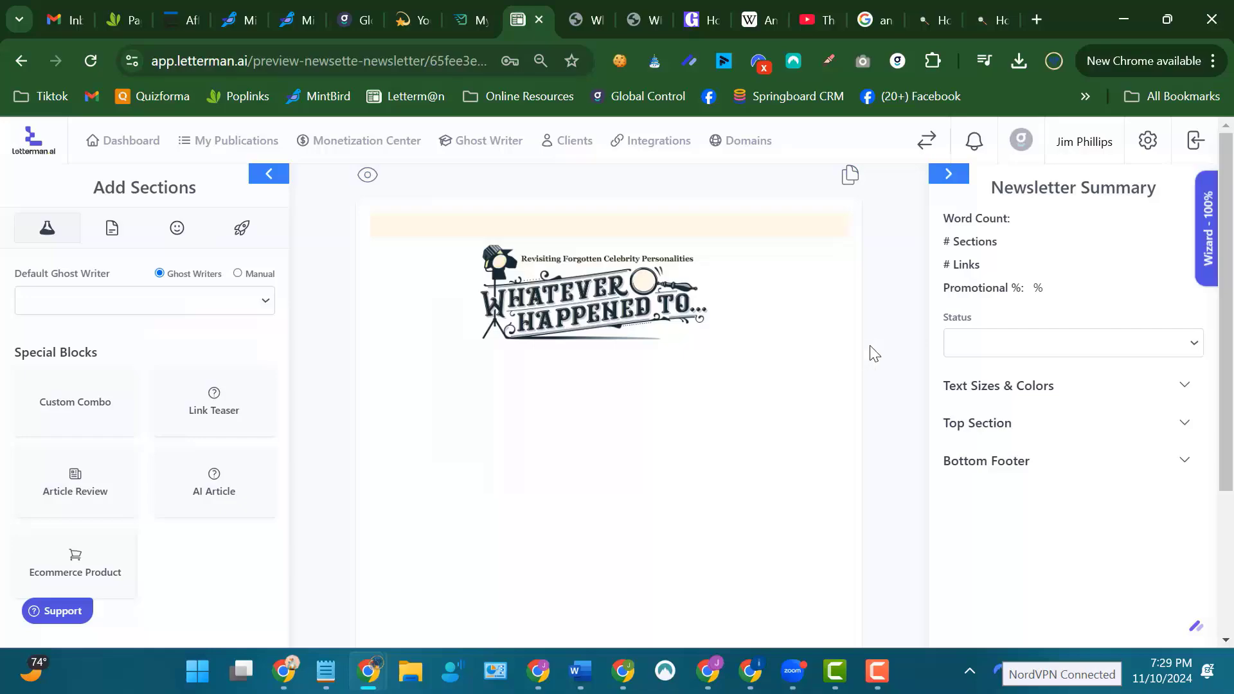
pyautogui.scroll(-10, 887, 340)
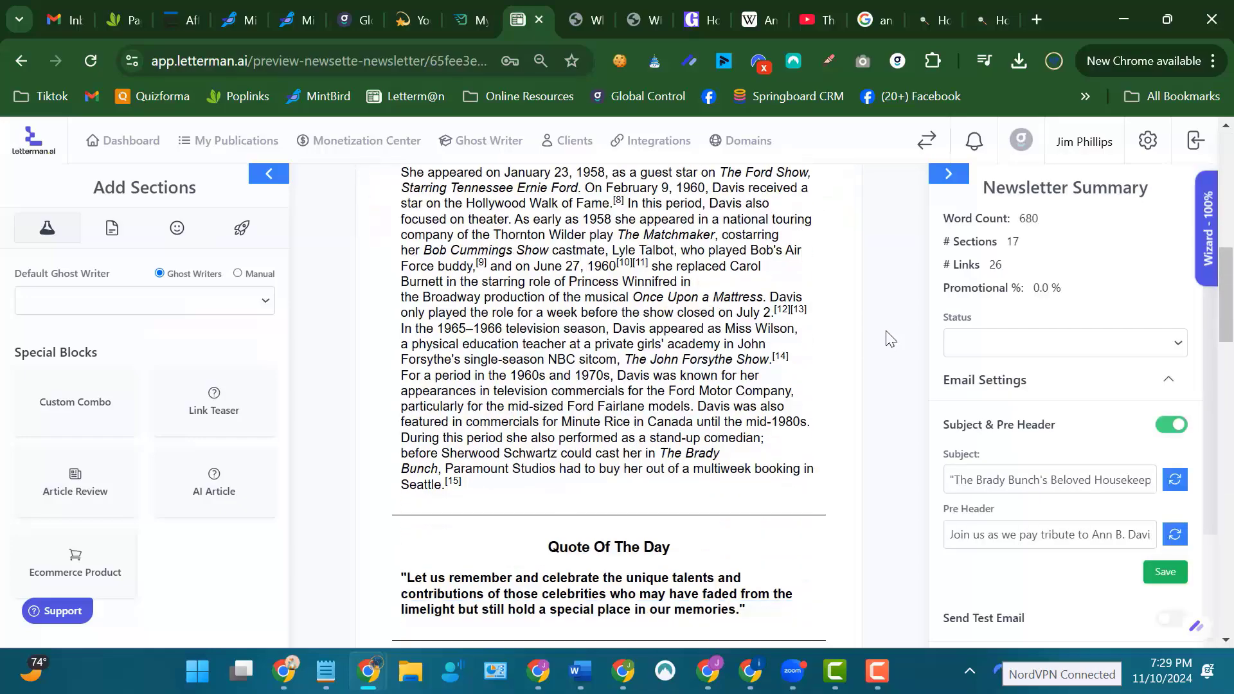
pyautogui.scroll(-15, 887, 339)
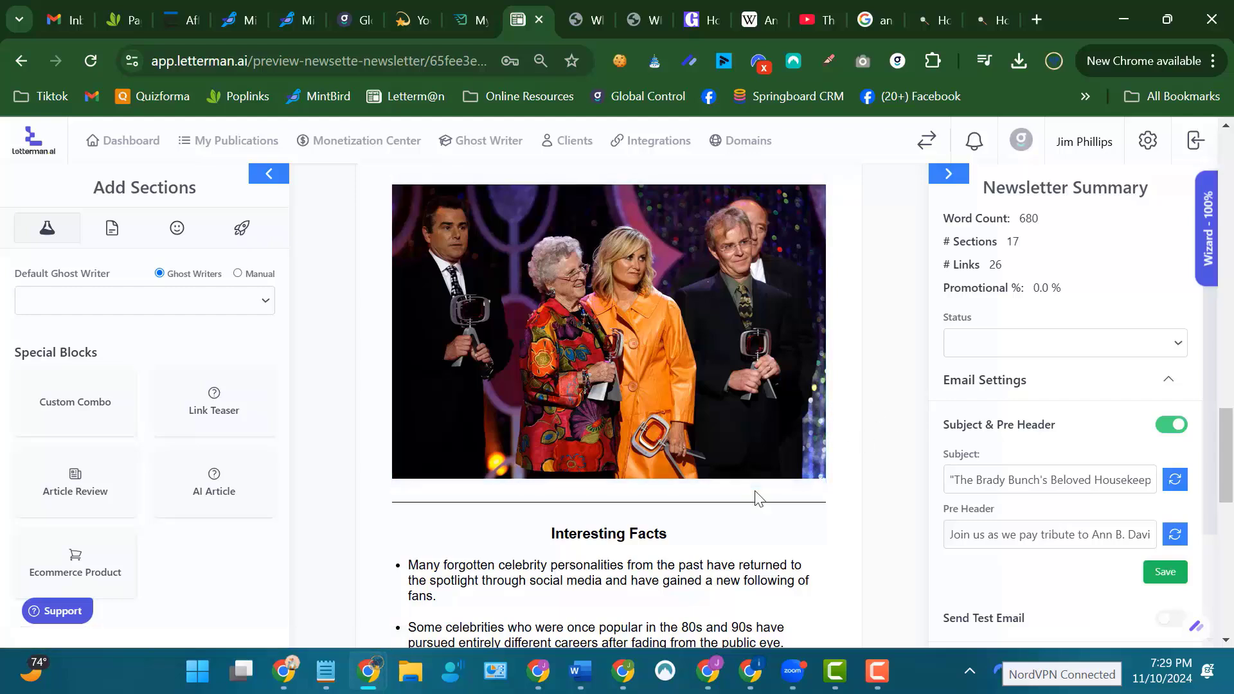
# Examine the group photo's image settings and destination URL, check the linked GRUV store, and return to the newsletter.
pyautogui.click(734, 427)
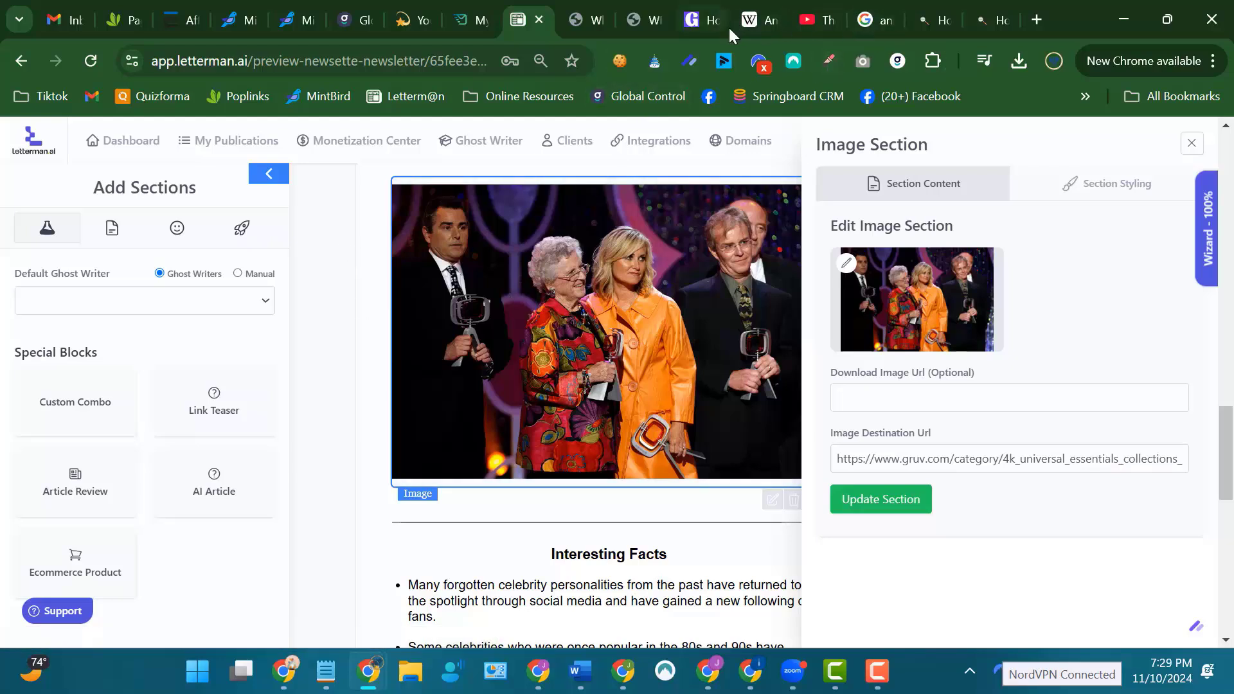
pyautogui.click(707, 20)
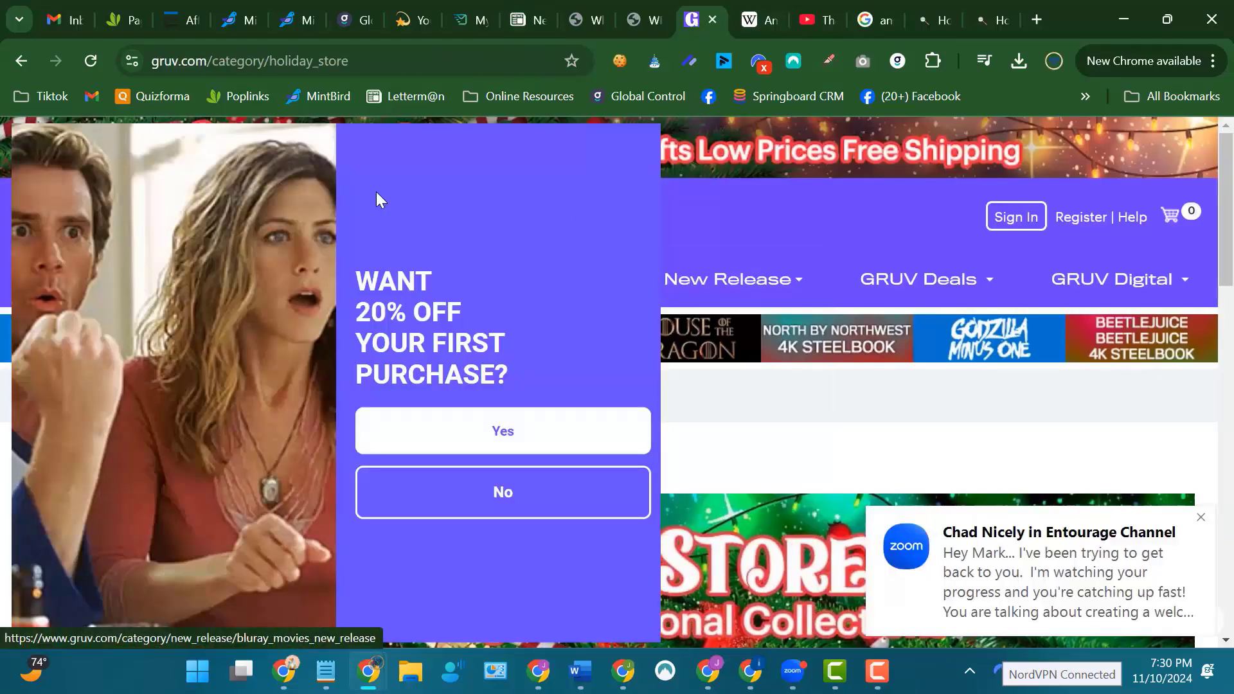
pyautogui.click(525, 19)
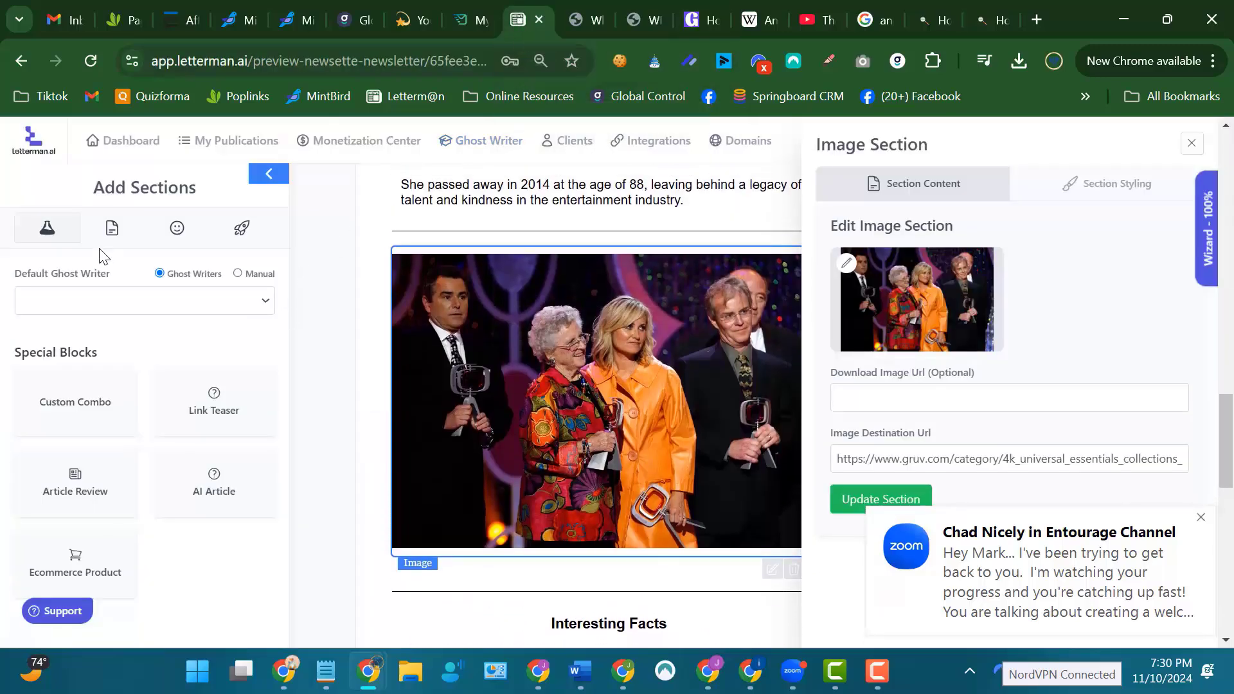
# Insert a Sponsor Spot content section directly above the awards group photo in the newsletter.
pyautogui.click(113, 230)
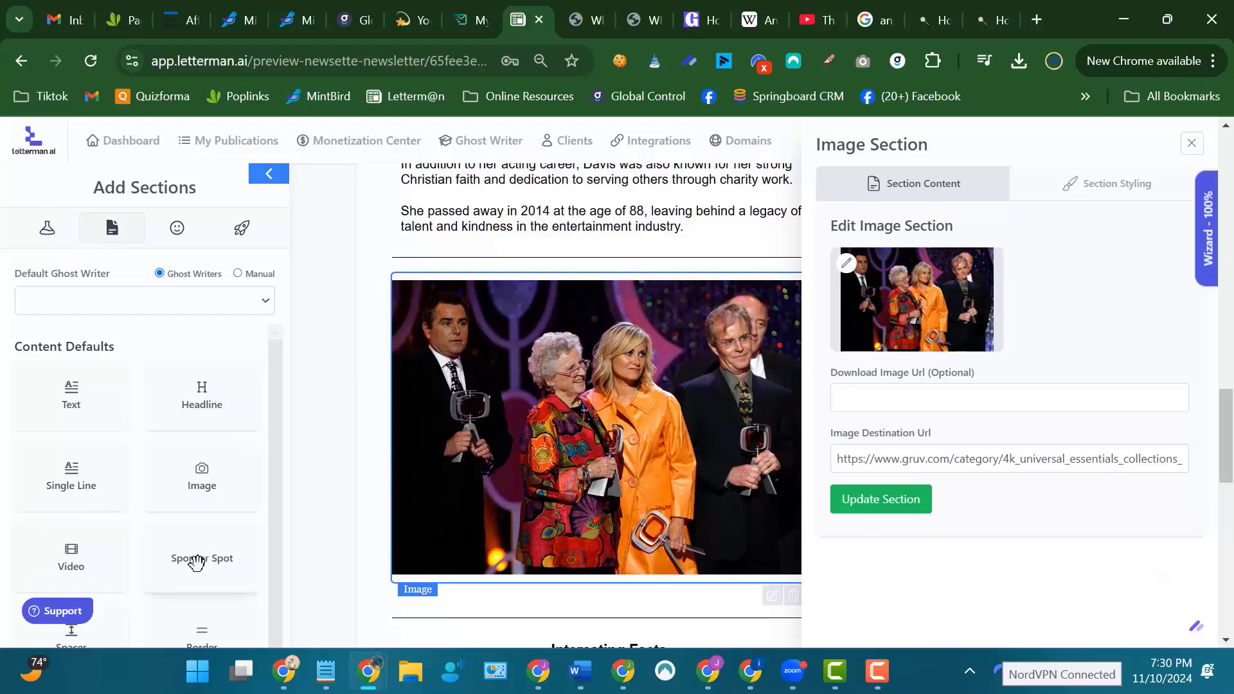
pyautogui.moveTo(196, 564); pyautogui.dragTo(604, 320)
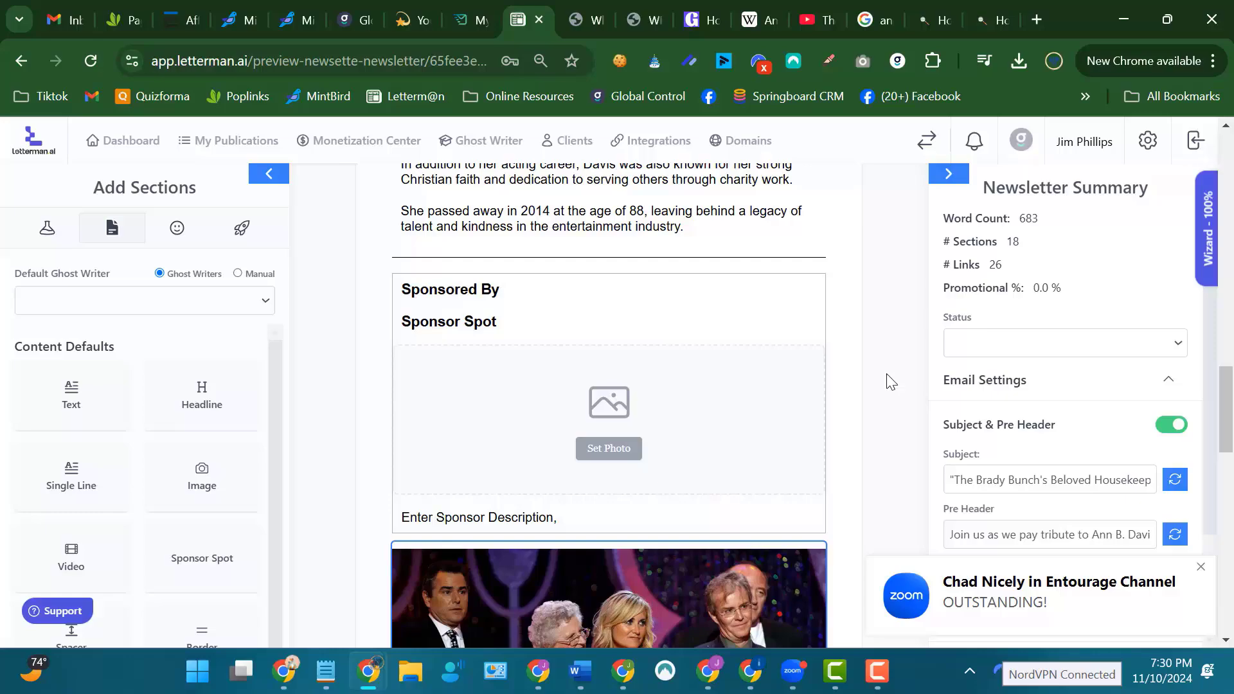
# Review the newsletter's layout from the trivia question and articles through the sponsor section to the footer.
pyautogui.scroll(7, 890, 380)
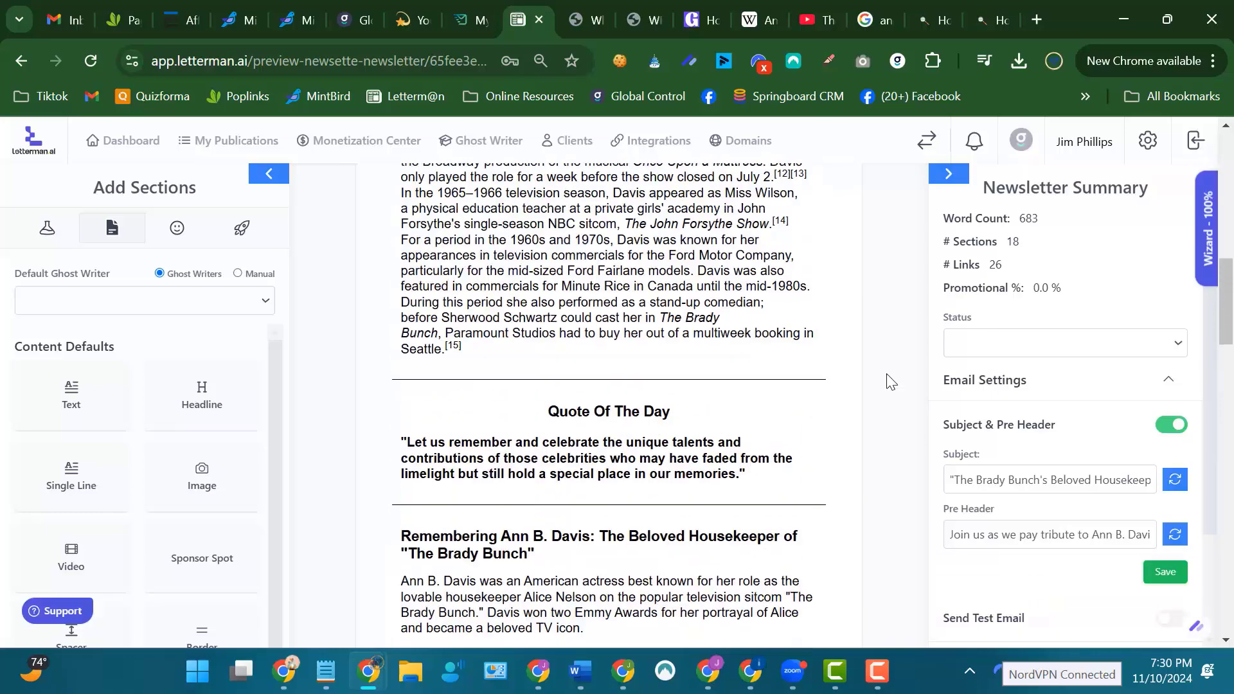
pyautogui.scroll(8, 890, 380)
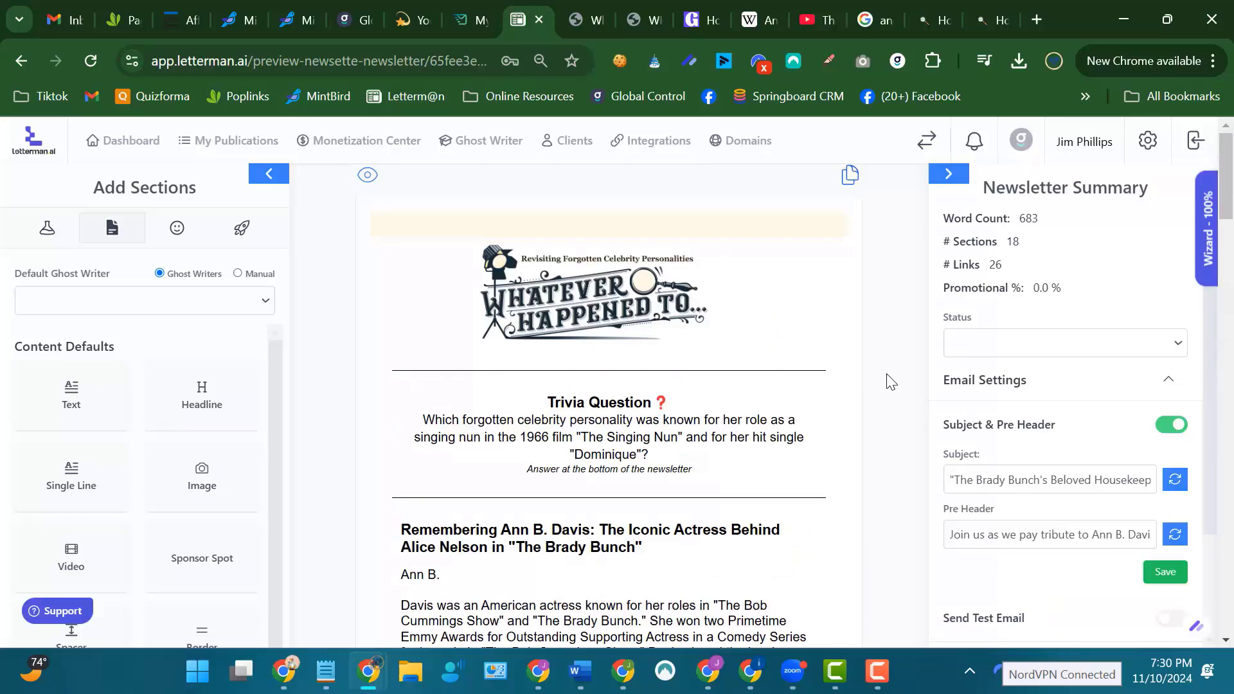
pyautogui.scroll(-15, 889, 380)
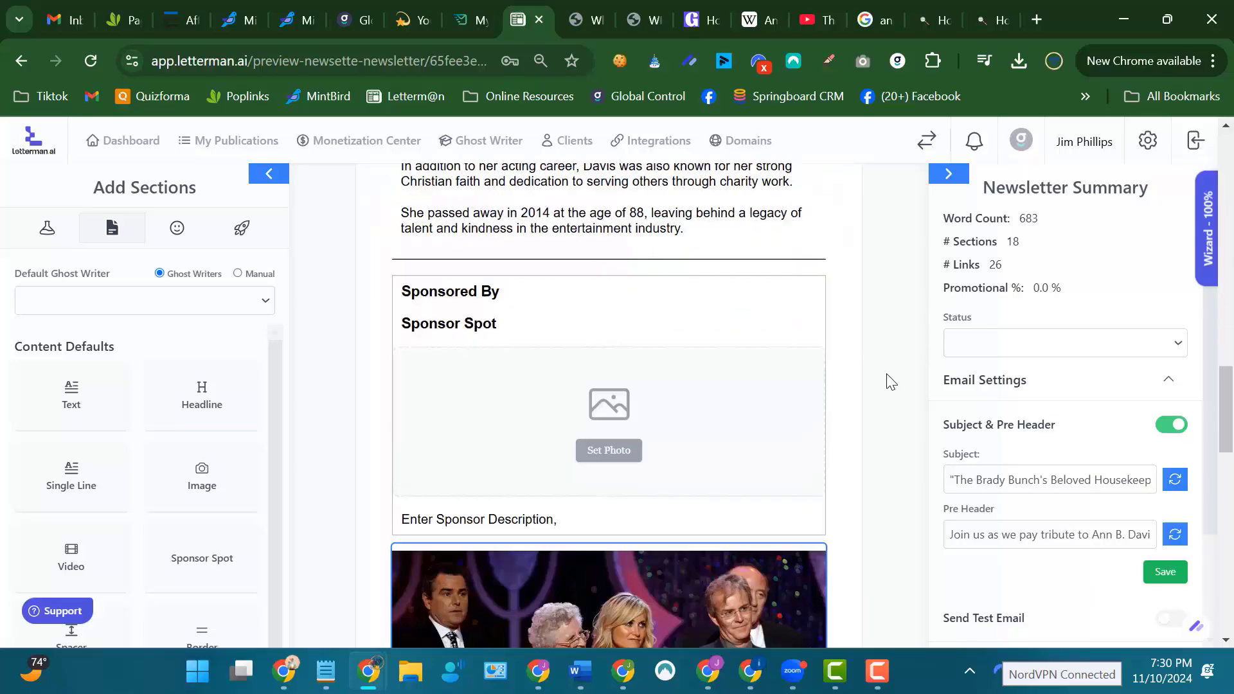
pyautogui.scroll(-10, 889, 380)
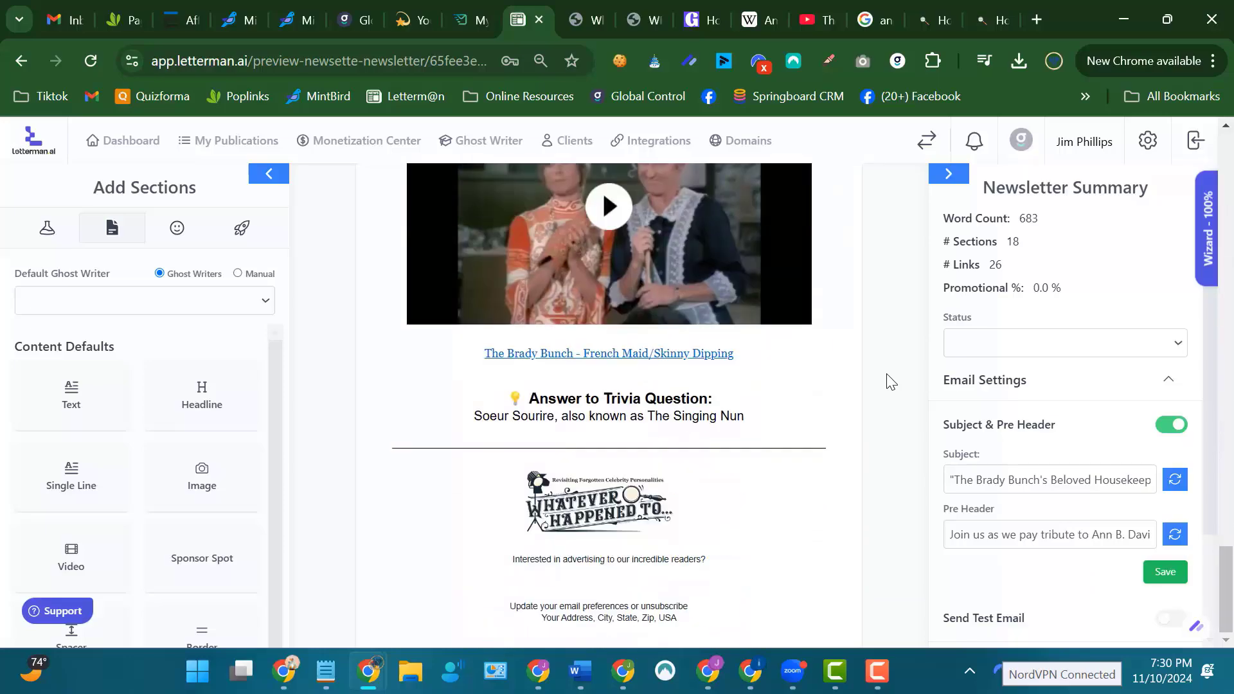
pyautogui.scroll(12, 890, 380)
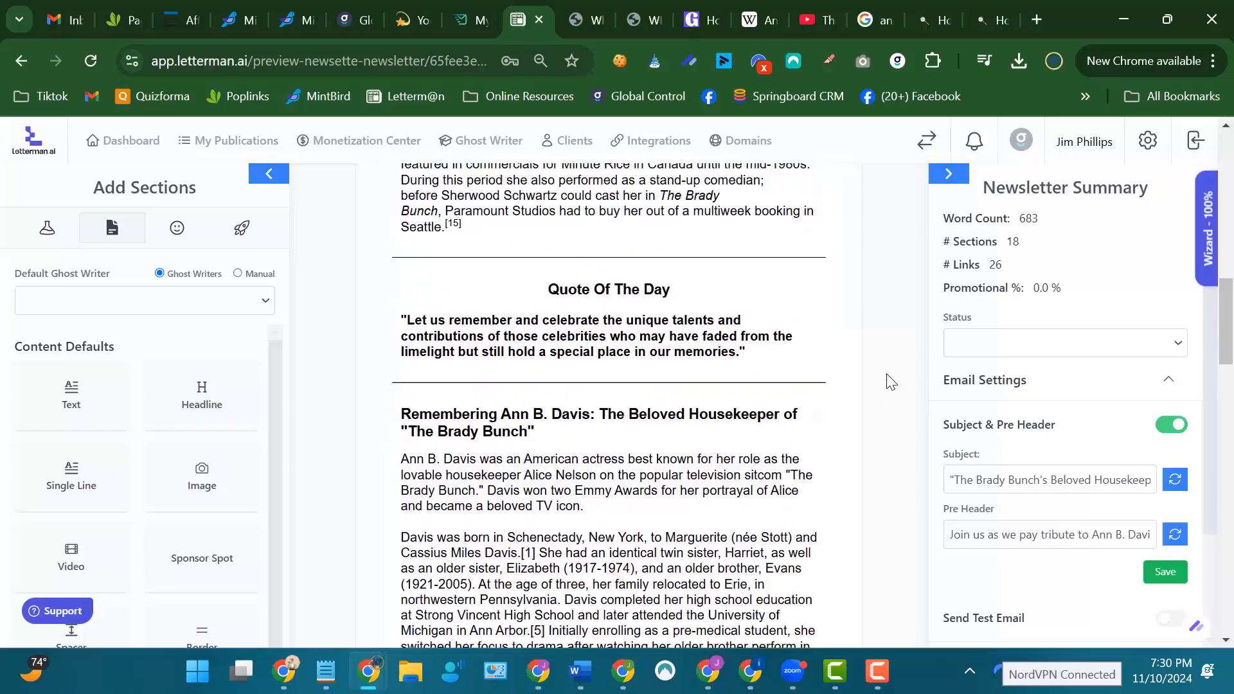
pyautogui.scroll(8, 889, 381)
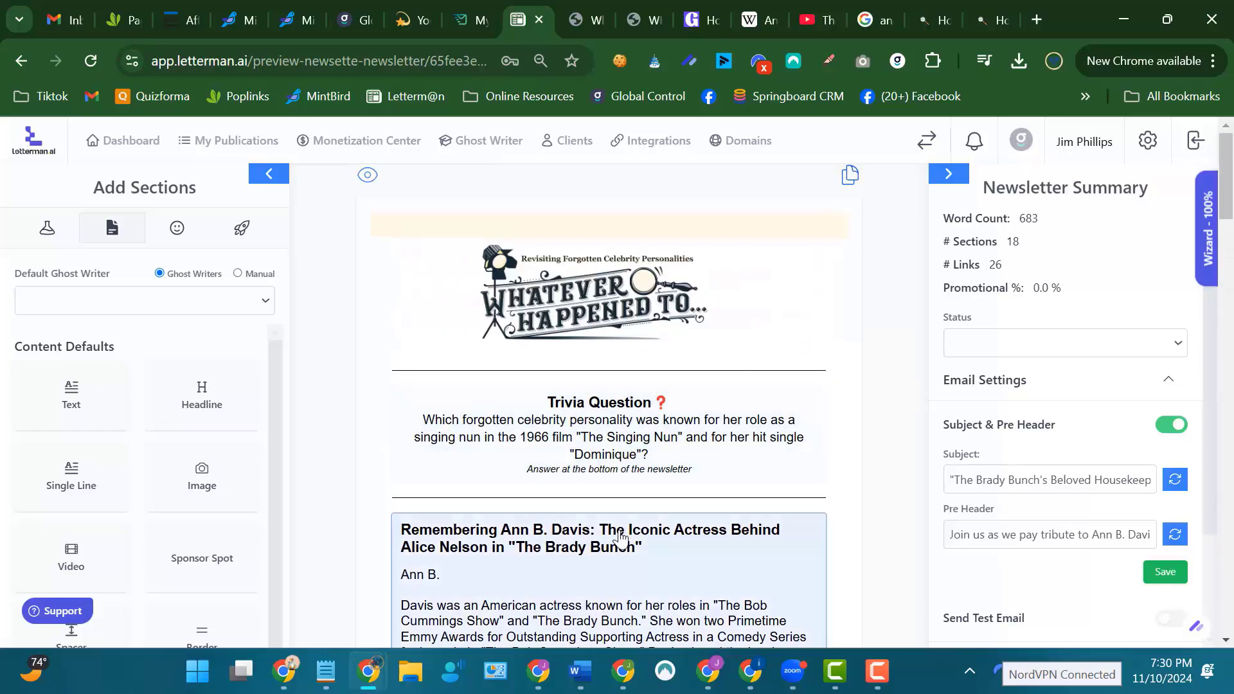
pyautogui.scroll(-8, 900, 556)
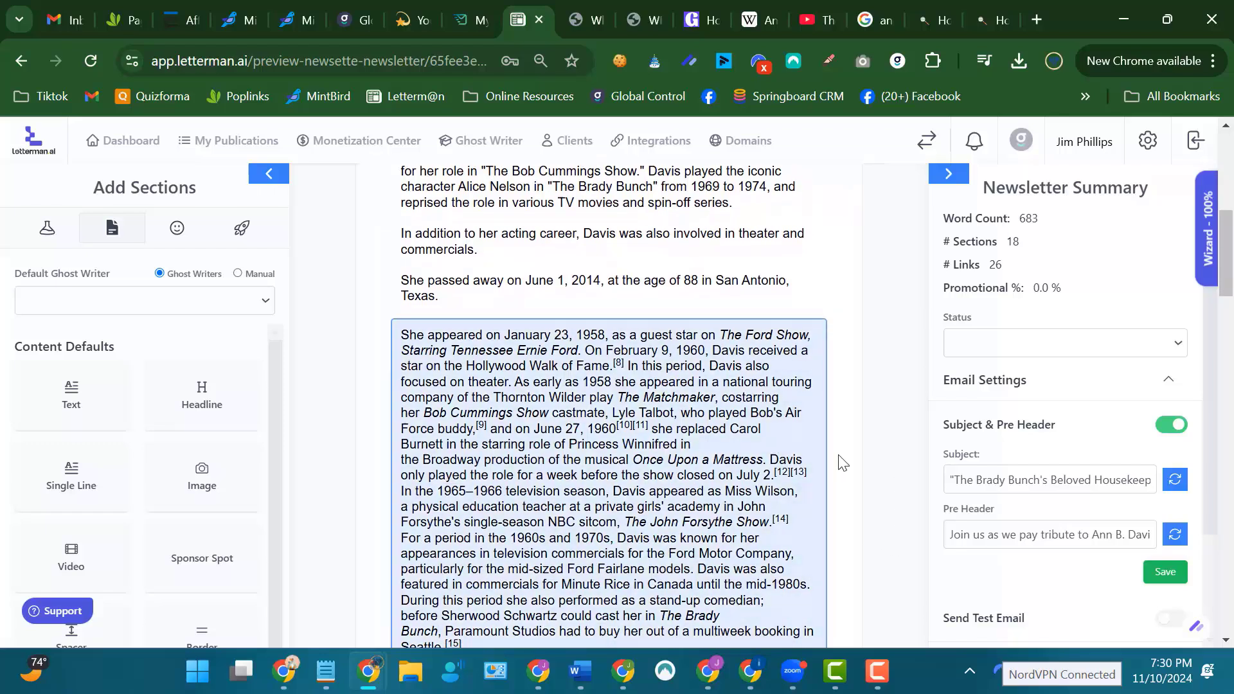
# Check the dashboard for scheduled newsletters, return to the publications list, and view the Maine Coon Matters drafts.
pyautogui.click(141, 155)
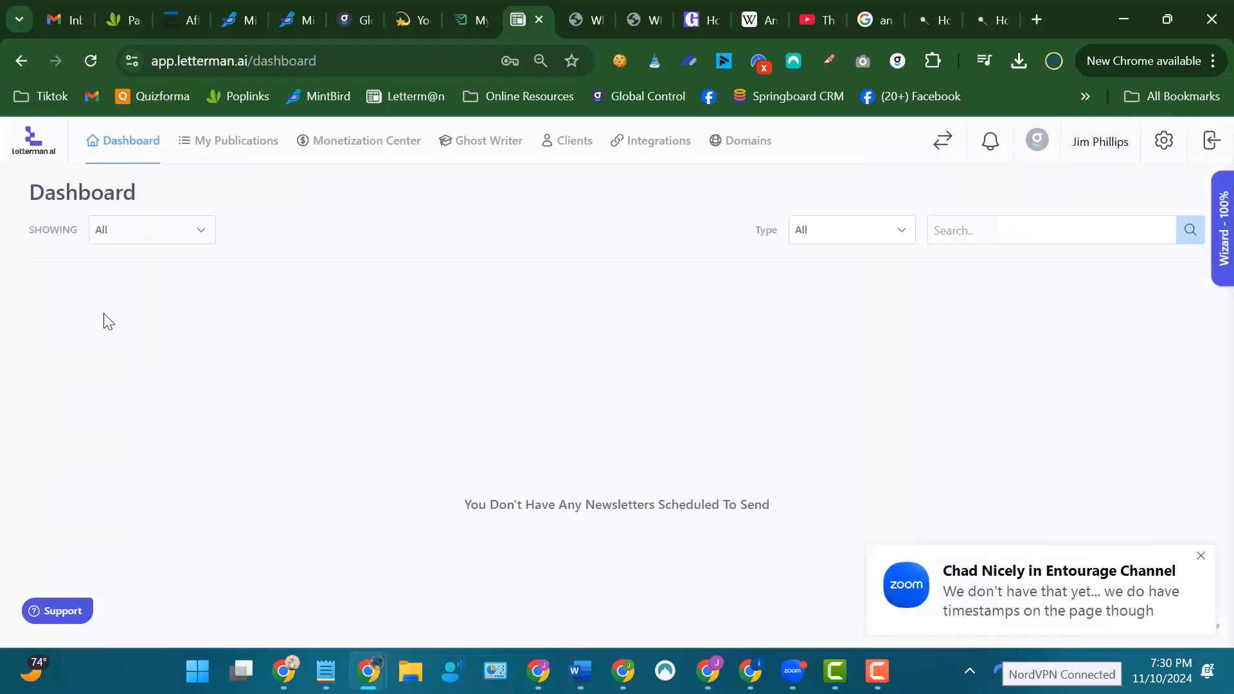
pyautogui.click(239, 142)
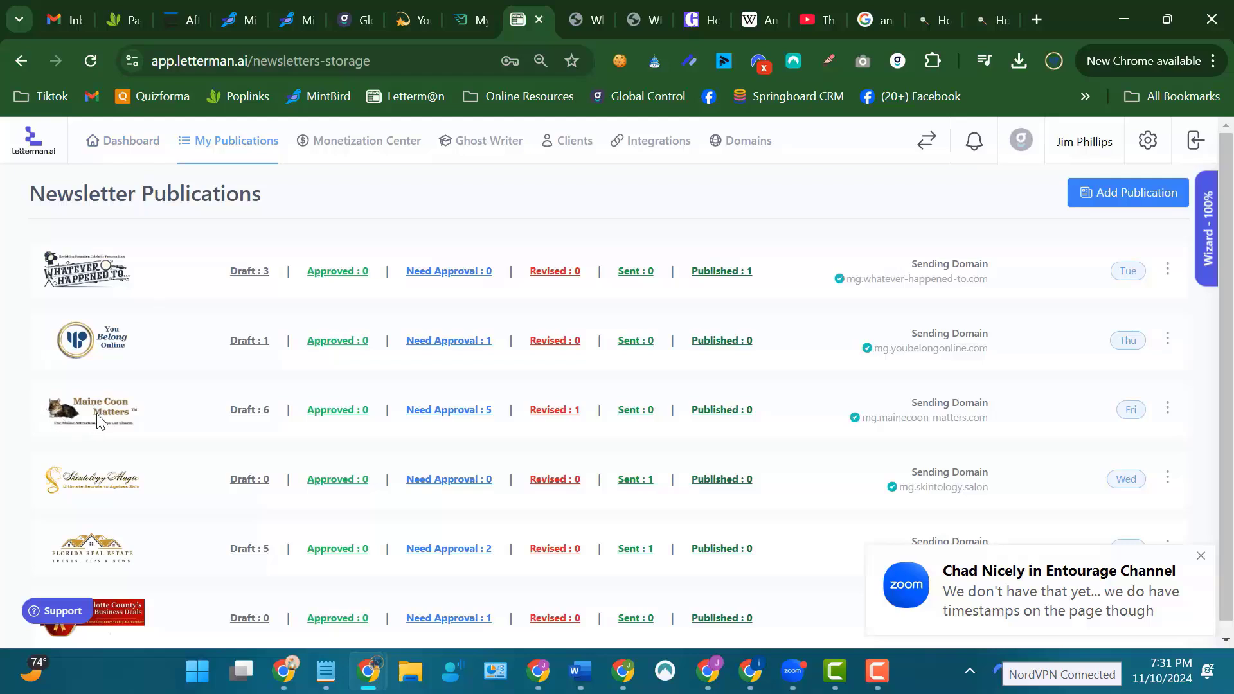
pyautogui.click(250, 412)
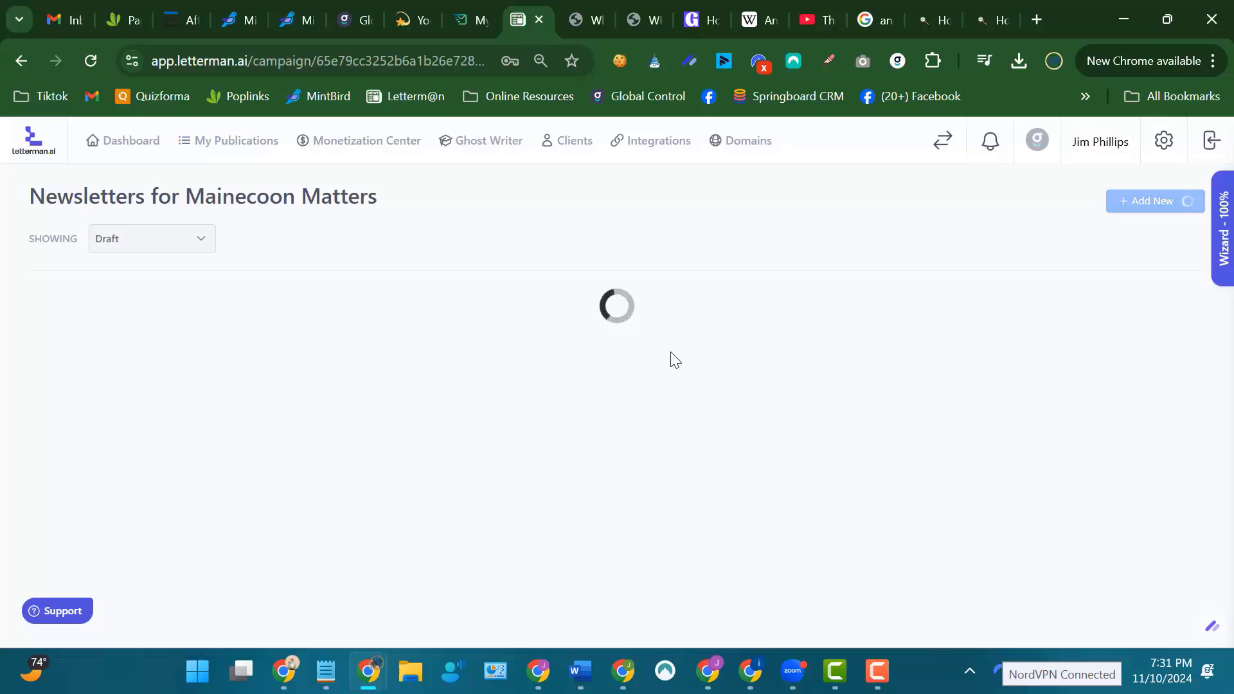
pyautogui.moveTo(482, 376)
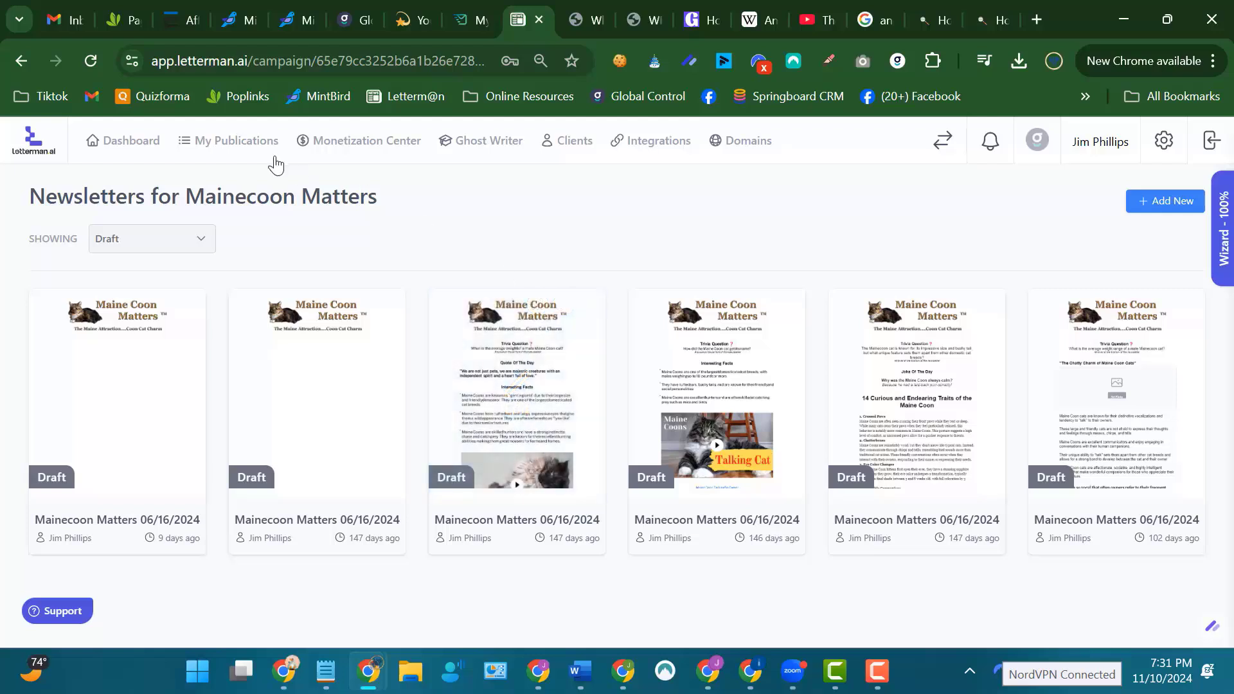
# View the Skintology Magic drafts, return to the publications list, and open the Florida Real Estate drafts.
pyautogui.click(236, 140)
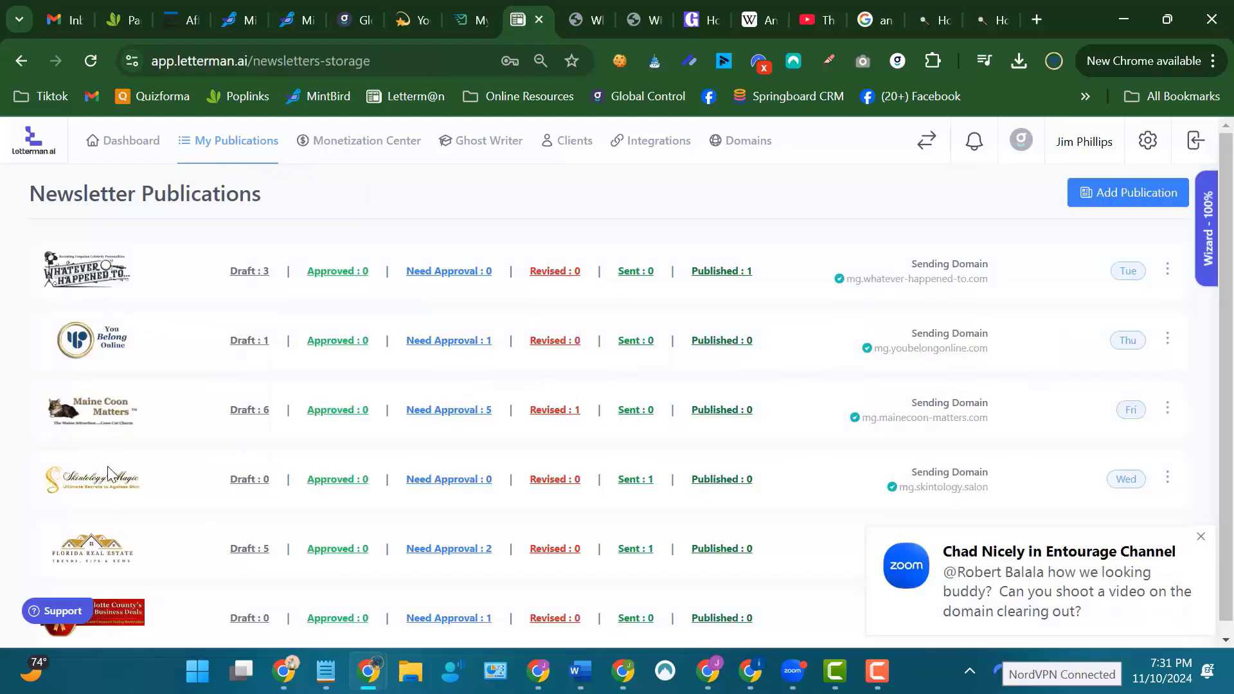
pyautogui.click(245, 486)
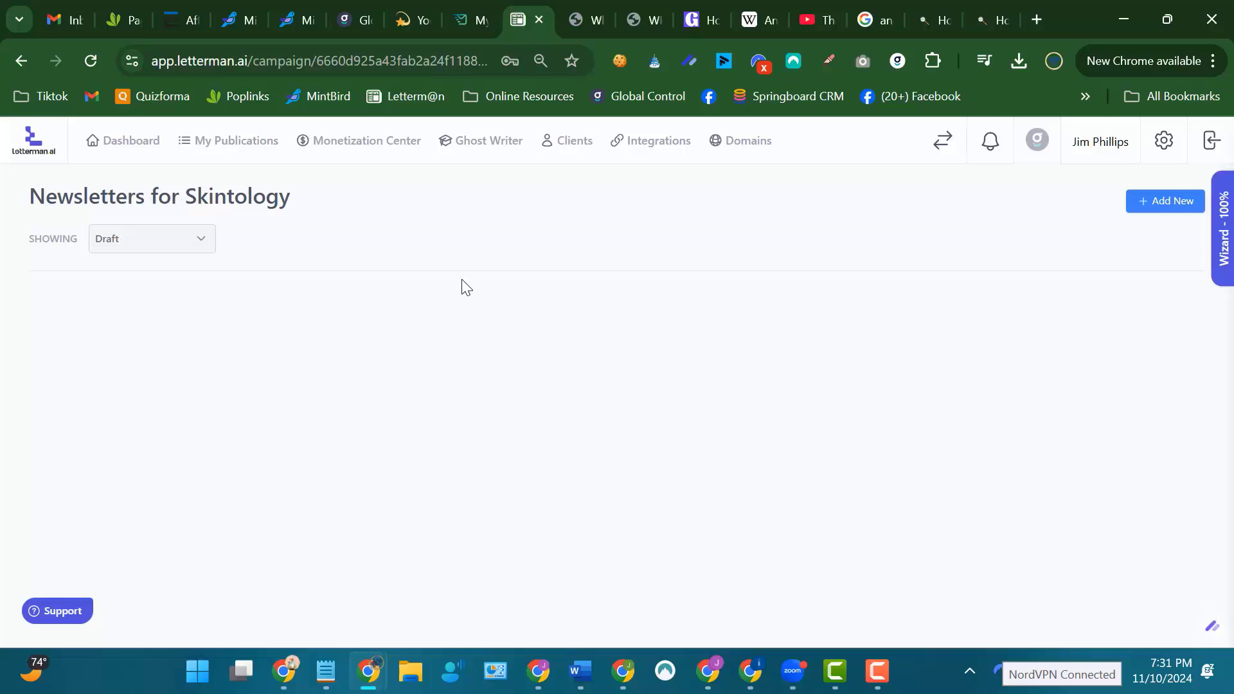
pyautogui.click(221, 144)
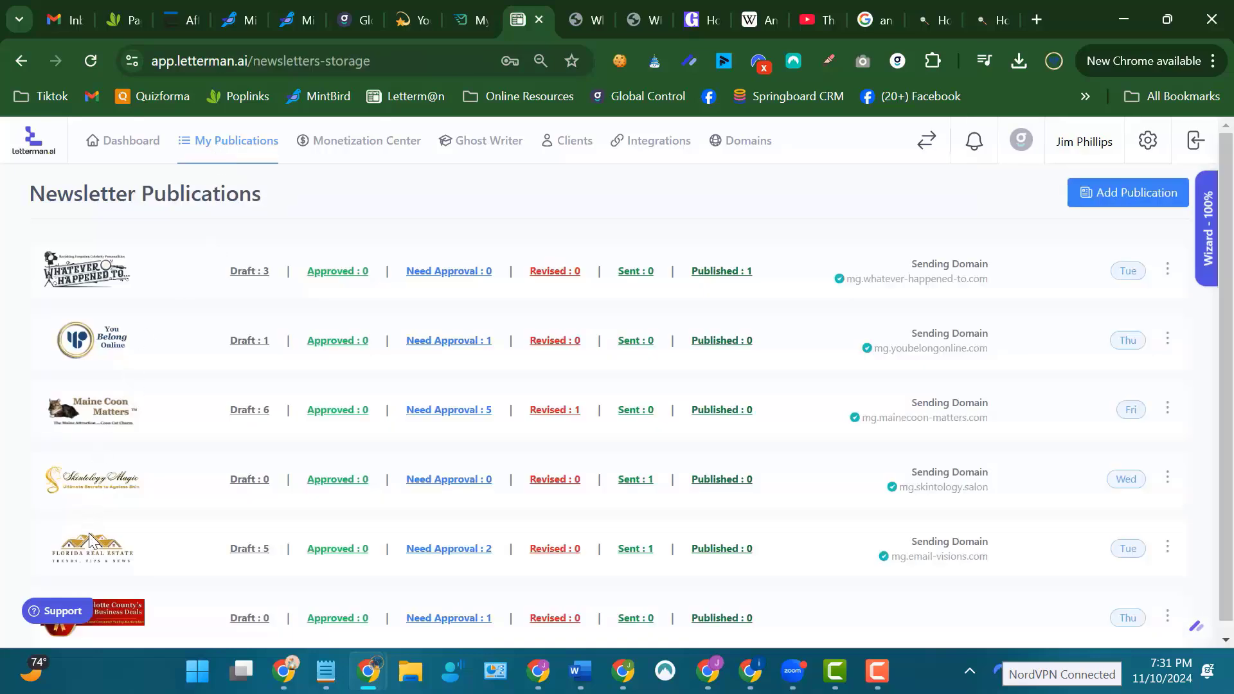
pyautogui.click(234, 551)
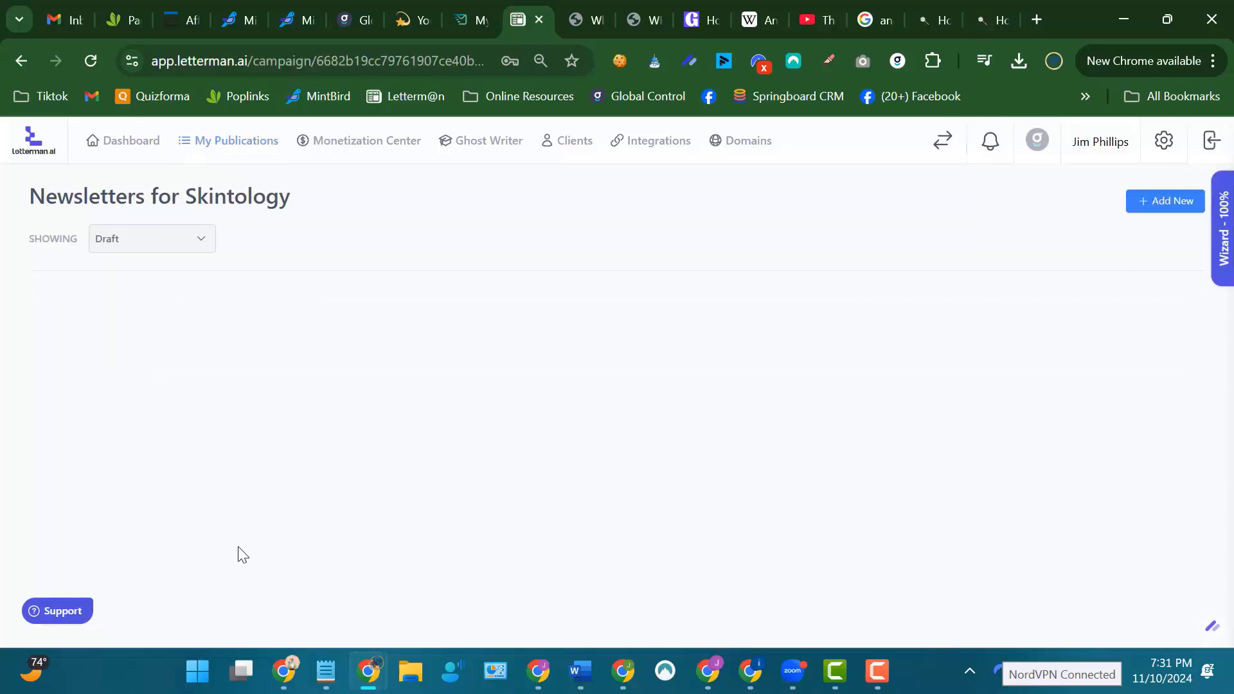